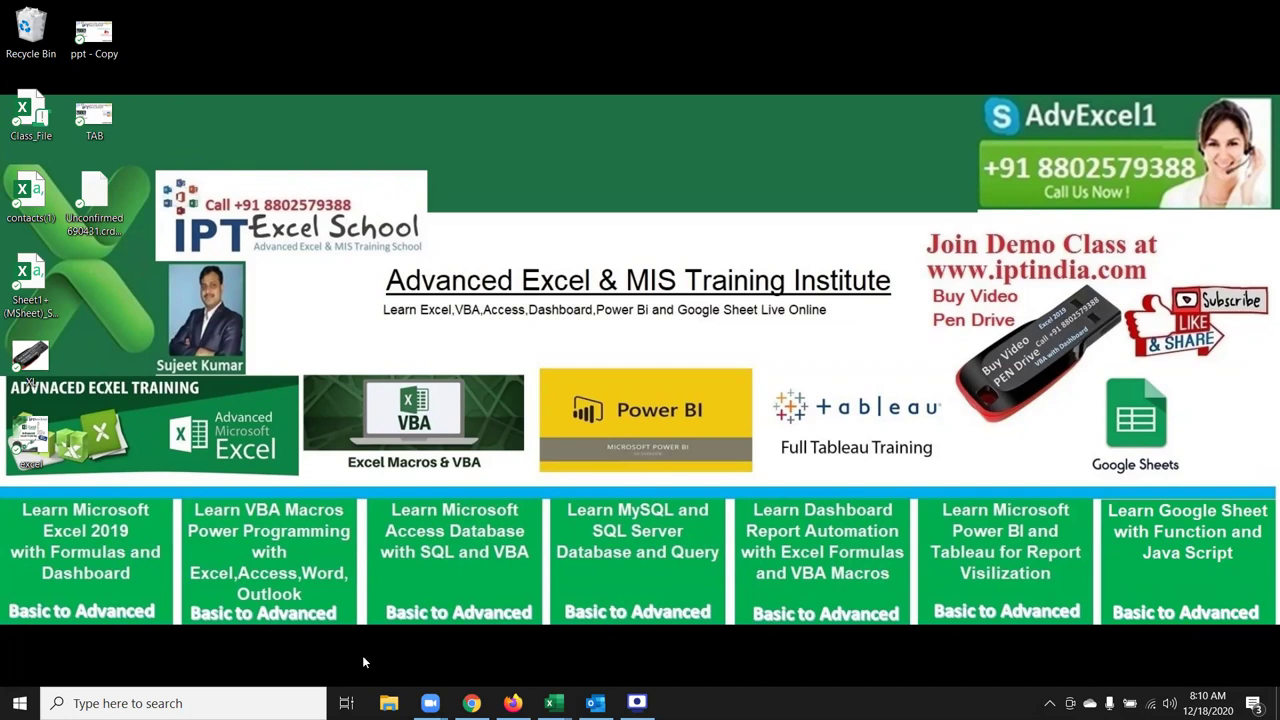
# Step: Search for the Excel app from the Start menu
pyautogui.press('super')
pyautogui.write('exce')
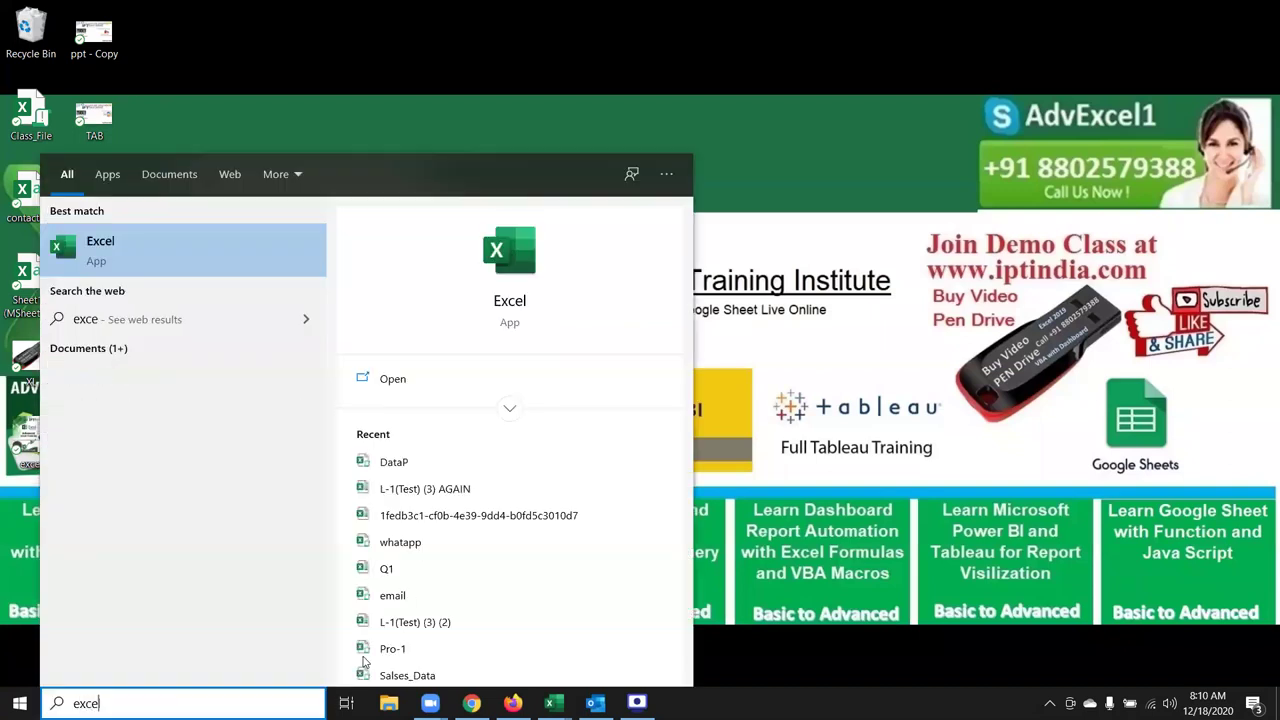
pyautogui.press('Return')
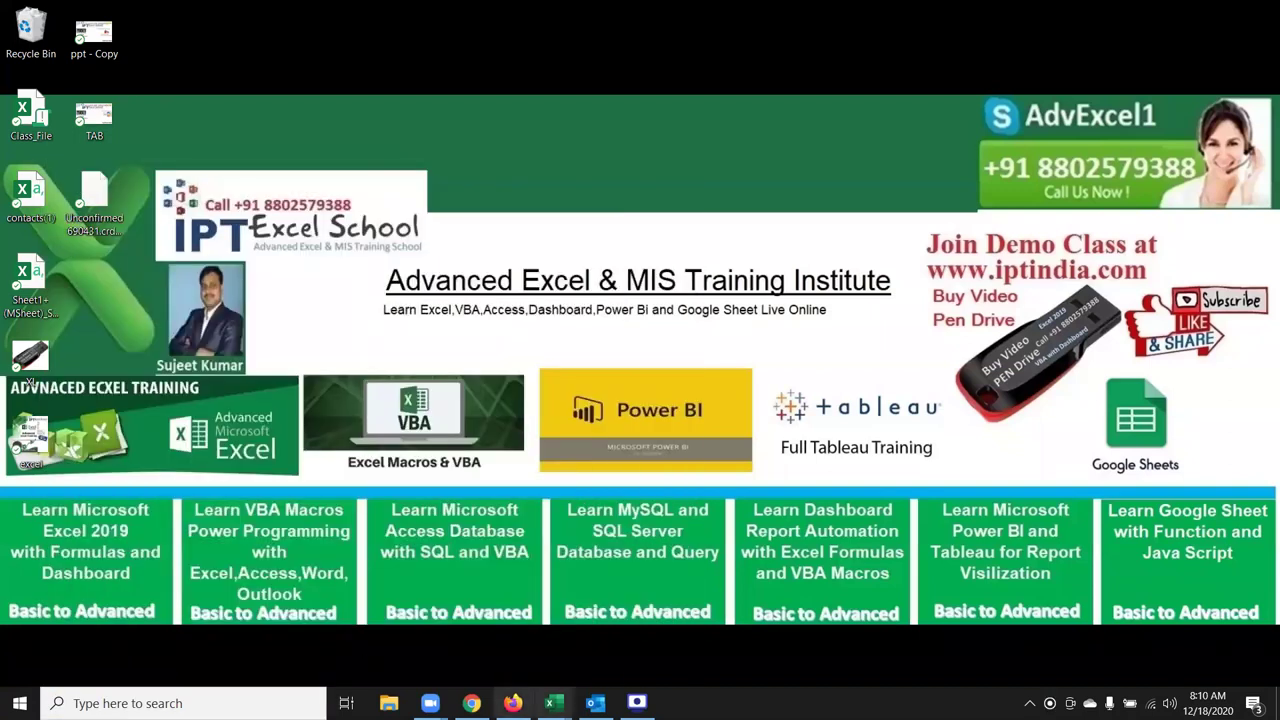
# Step: Bring up the Book1 workbook window from the taskbar
pyautogui.moveTo(552, 700)
pyautogui.click(505, 660)
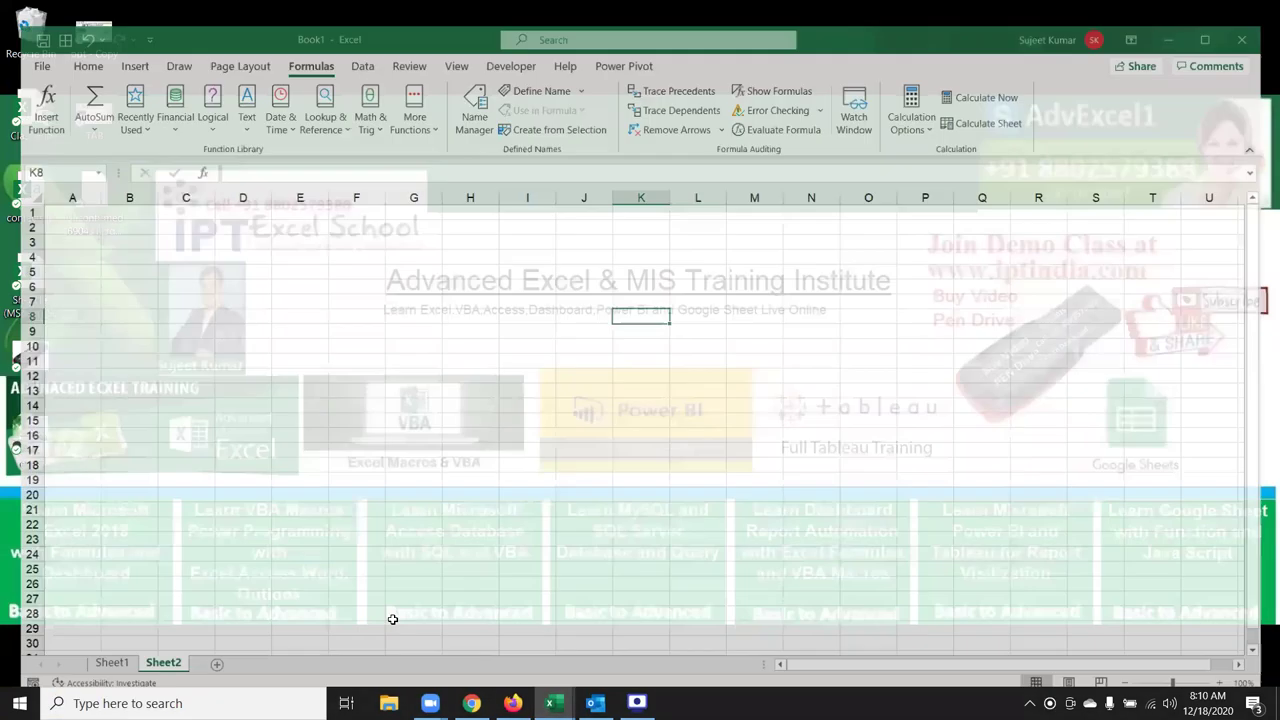
pyautogui.scroll(2, 251, 409)
pyautogui.scroll(2, 251, 409)
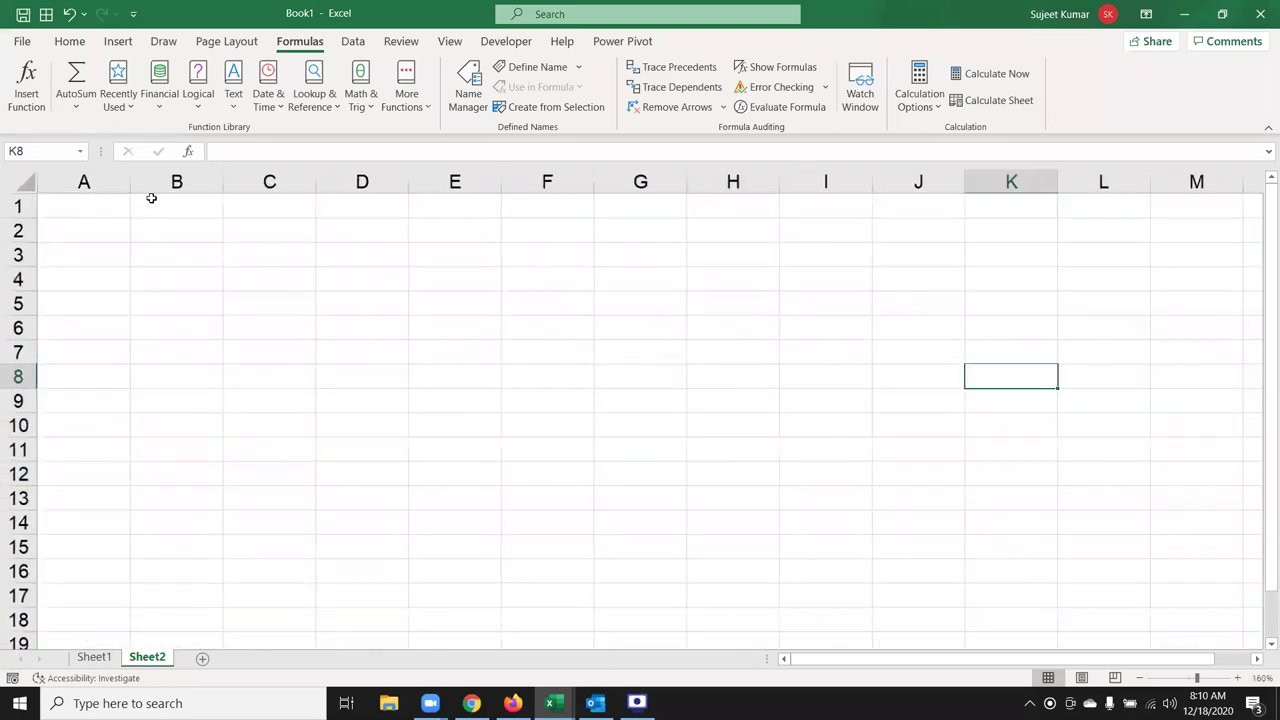
# Step: Enter the numbers 1, 2, 3, 4, 5 across A1:E1
pyautogui.click(110, 215)
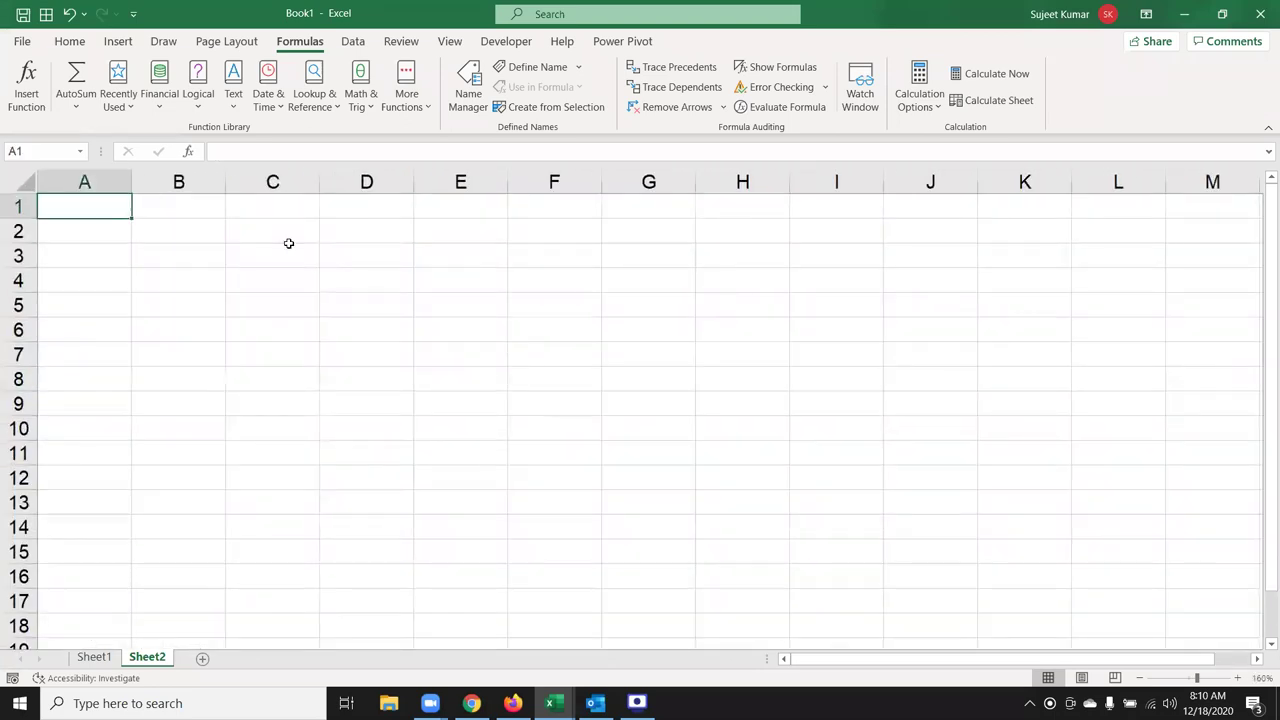
pyautogui.write('1')
pyautogui.press('Tab')
pyautogui.write('2')
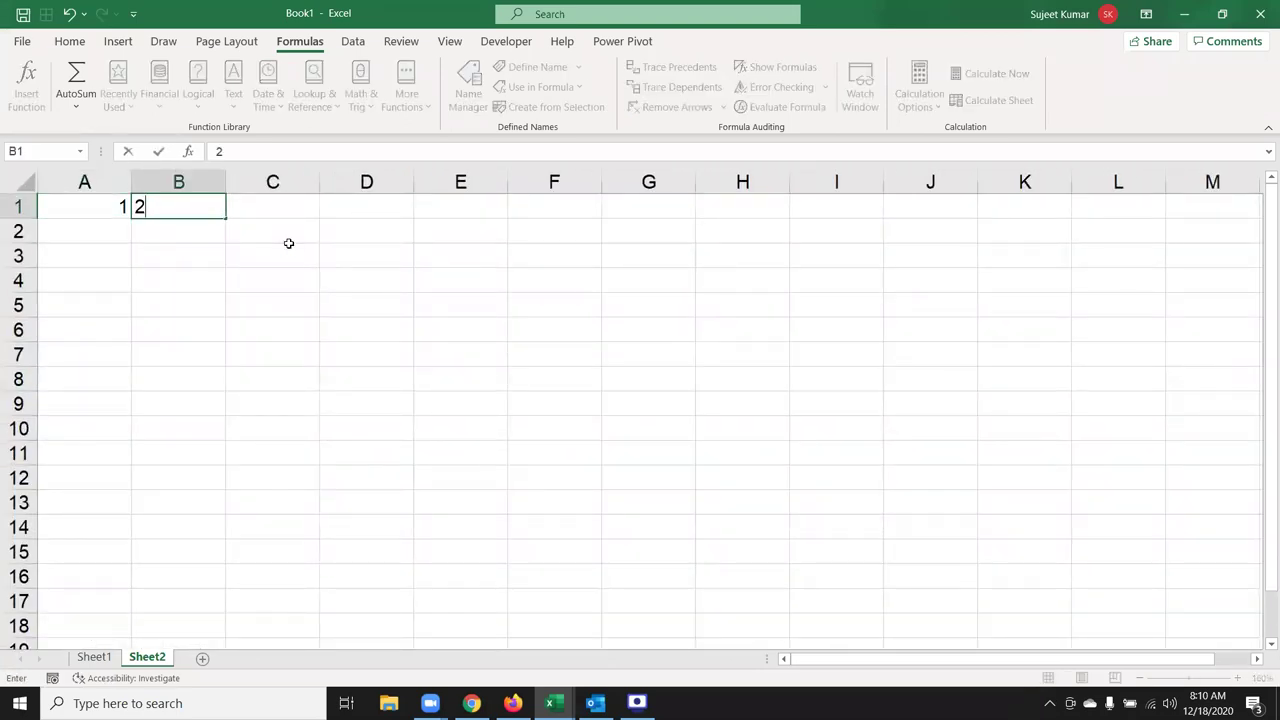
pyautogui.press('Tab')
pyautogui.write('3')
pyautogui.press('Tab')
pyautogui.write('4')
pyautogui.press('Tab')
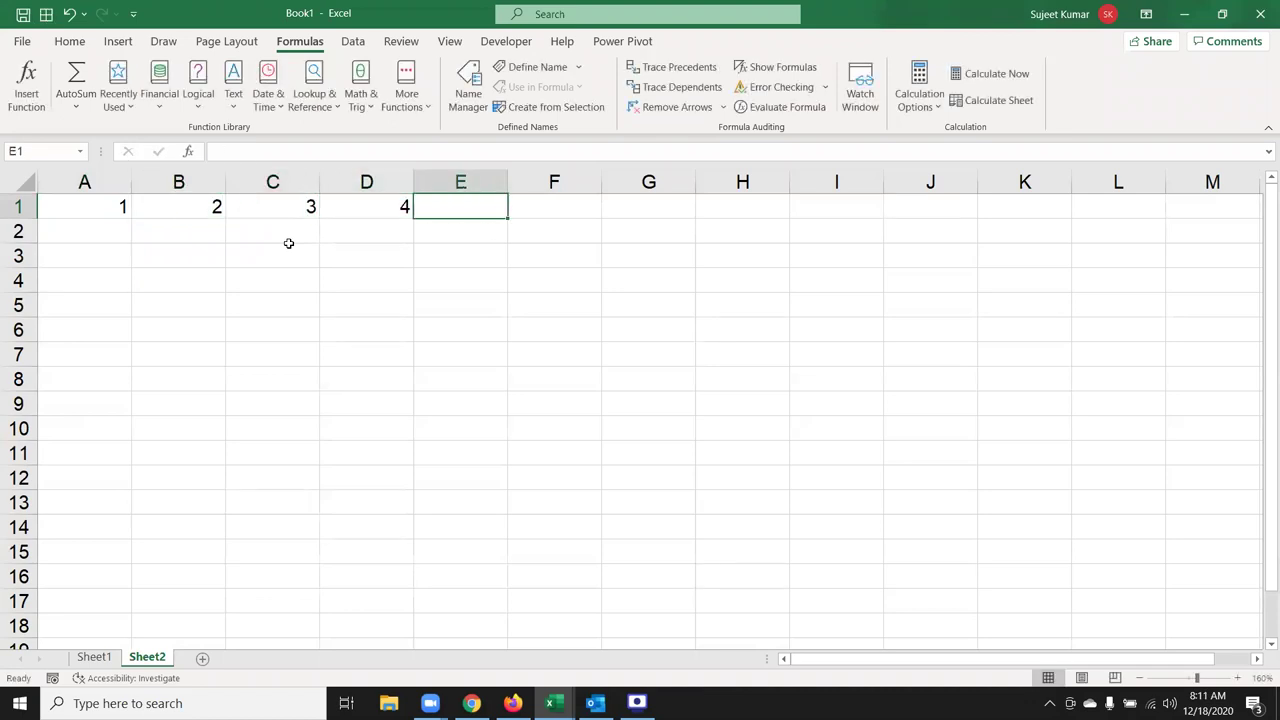
pyautogui.write('5')
pyautogui.press('Tab')
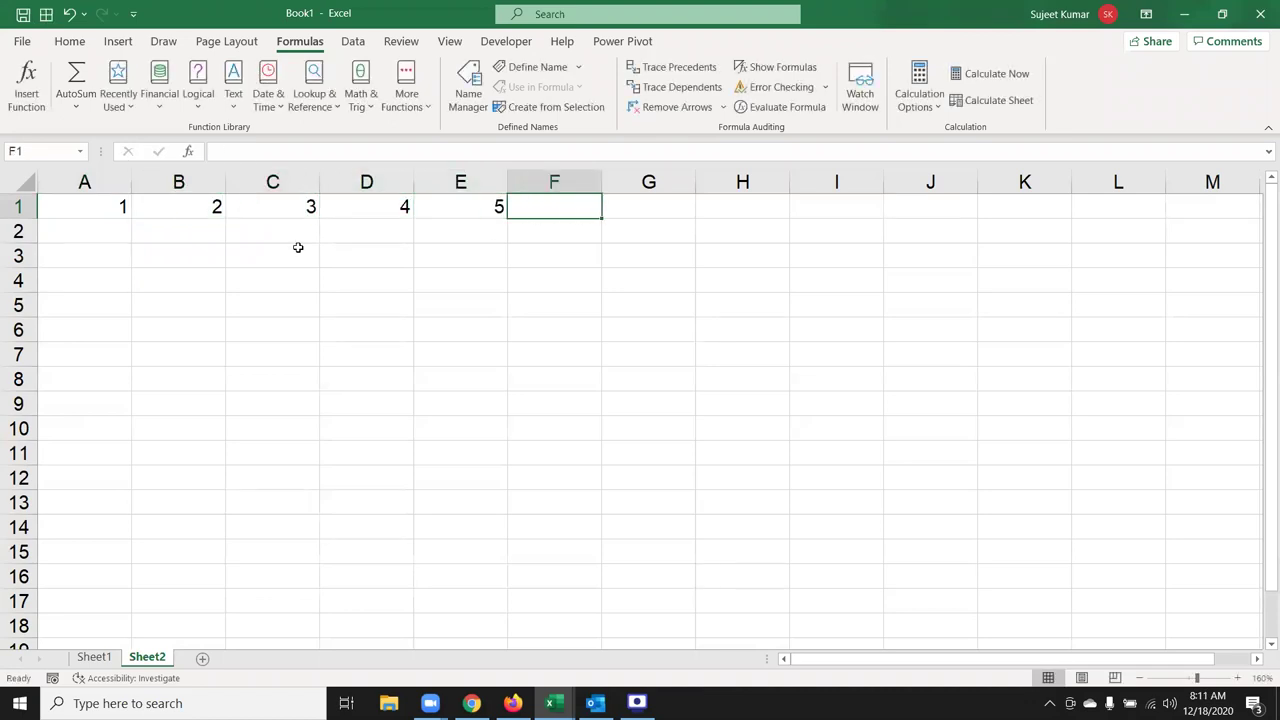
pyautogui.press('Left')
pyautogui.press('Left')
pyautogui.press('Left')
pyautogui.press('Left')
pyautogui.press('Left')
pyautogui.press('Right')
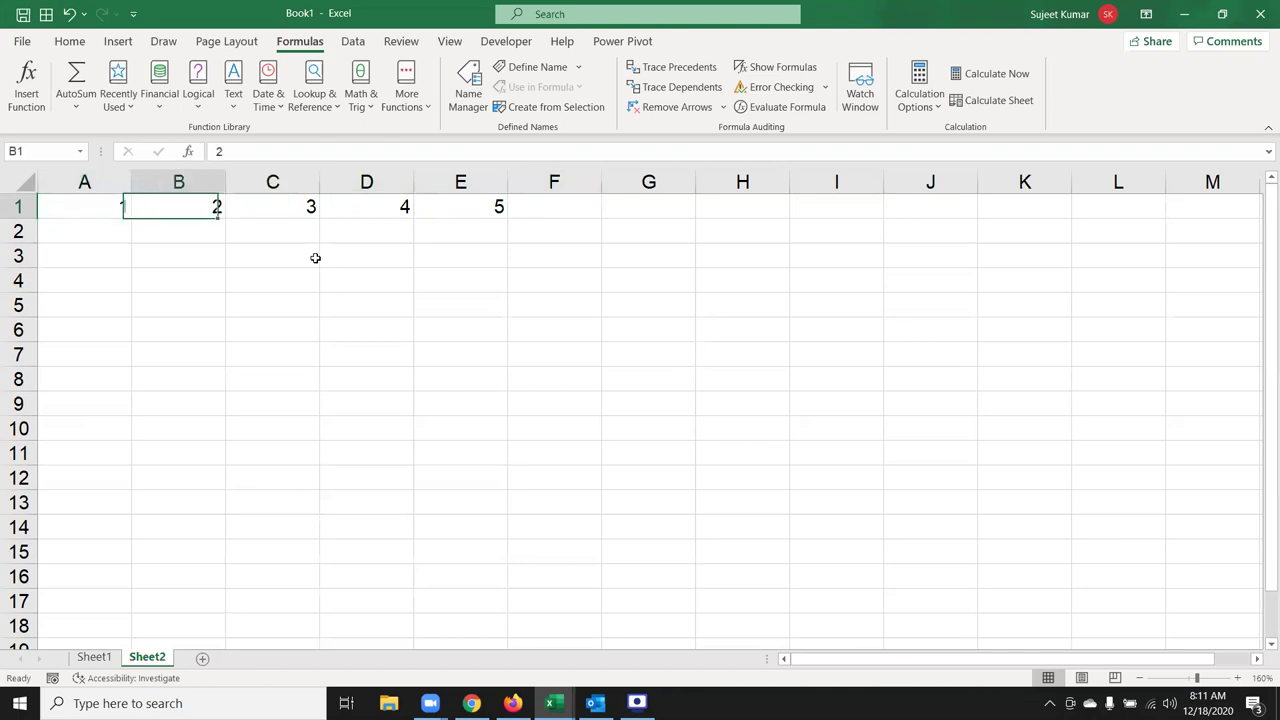
pyautogui.press('Right')
pyautogui.press('Right')
pyautogui.press('Right')
pyautogui.press('Left')
pyautogui.press('Left')
pyautogui.press('Left')
pyautogui.press('Left')
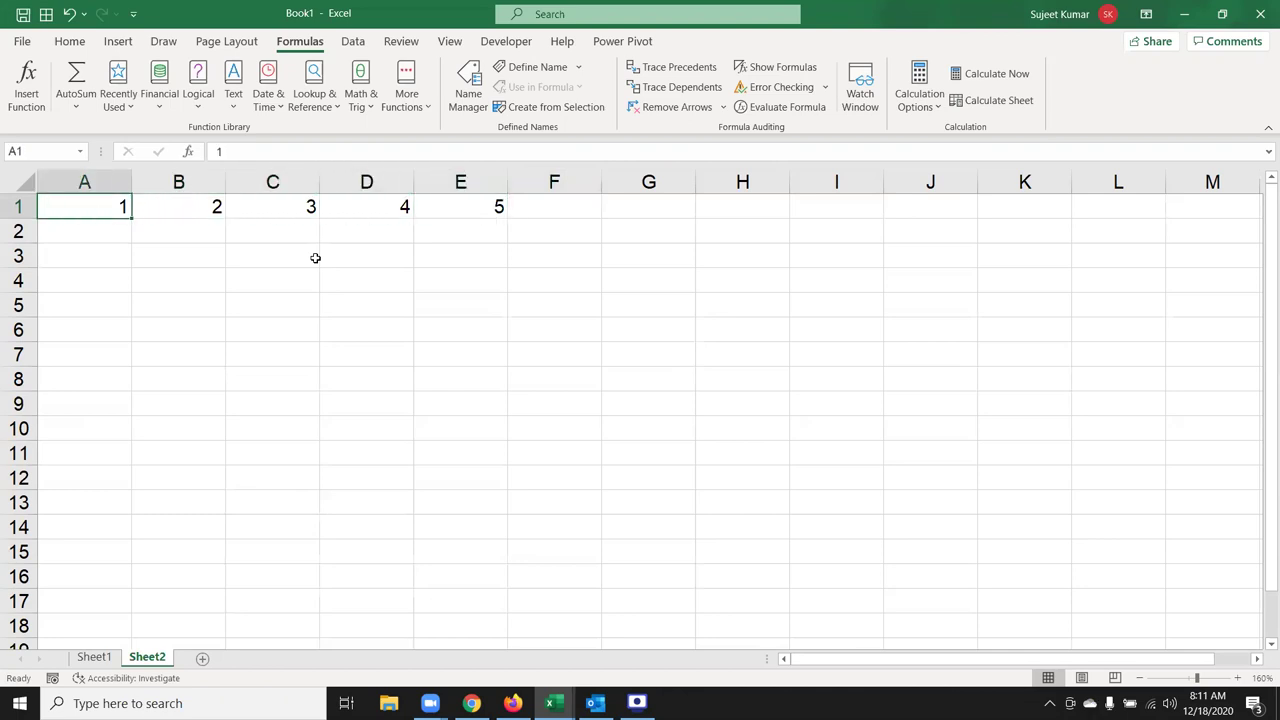
# Step: Fill A2:E2 with the array constant ={1,2,3,4,5}
pyautogui.press('Down')
pyautogui.hotkey('shift', 'Right')
pyautogui.hotkey('shift', 'Right')
pyautogui.hotkey('shift', 'Right')
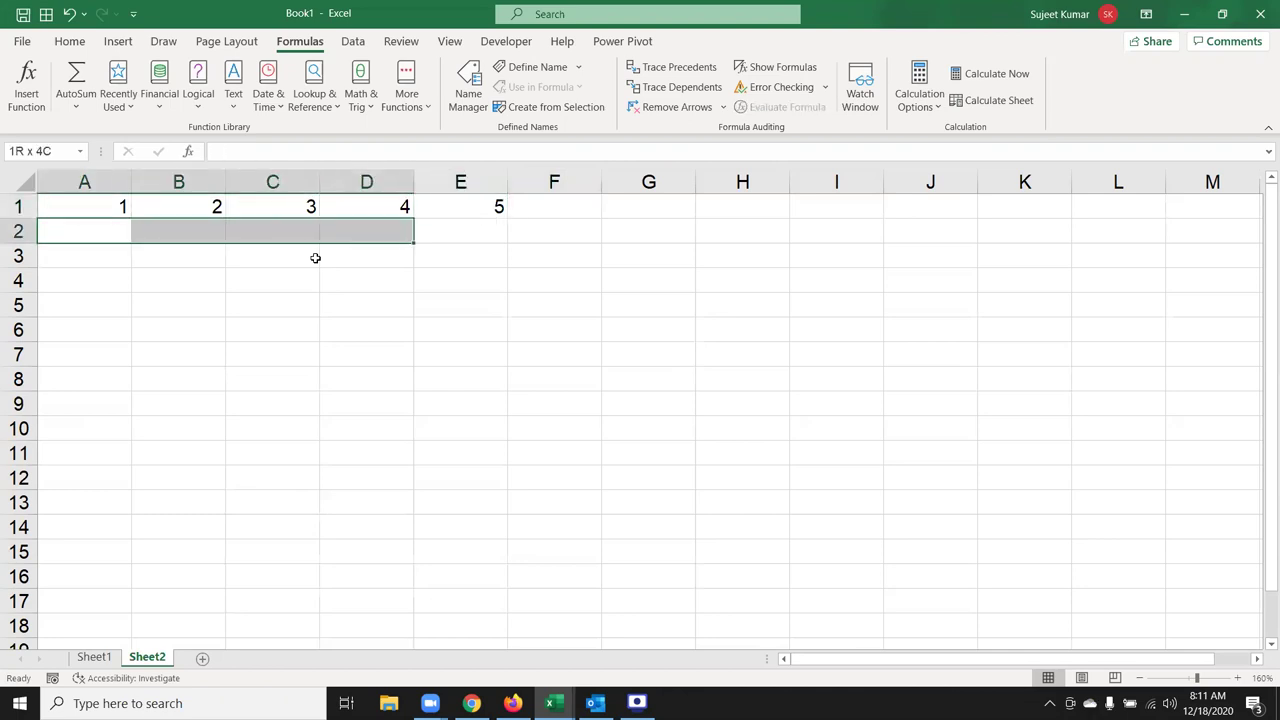
pyautogui.hotkey('shift', 'Right')
pyautogui.hotkey('shift', 'Right')
pyautogui.hotkey('shift', 'Left')
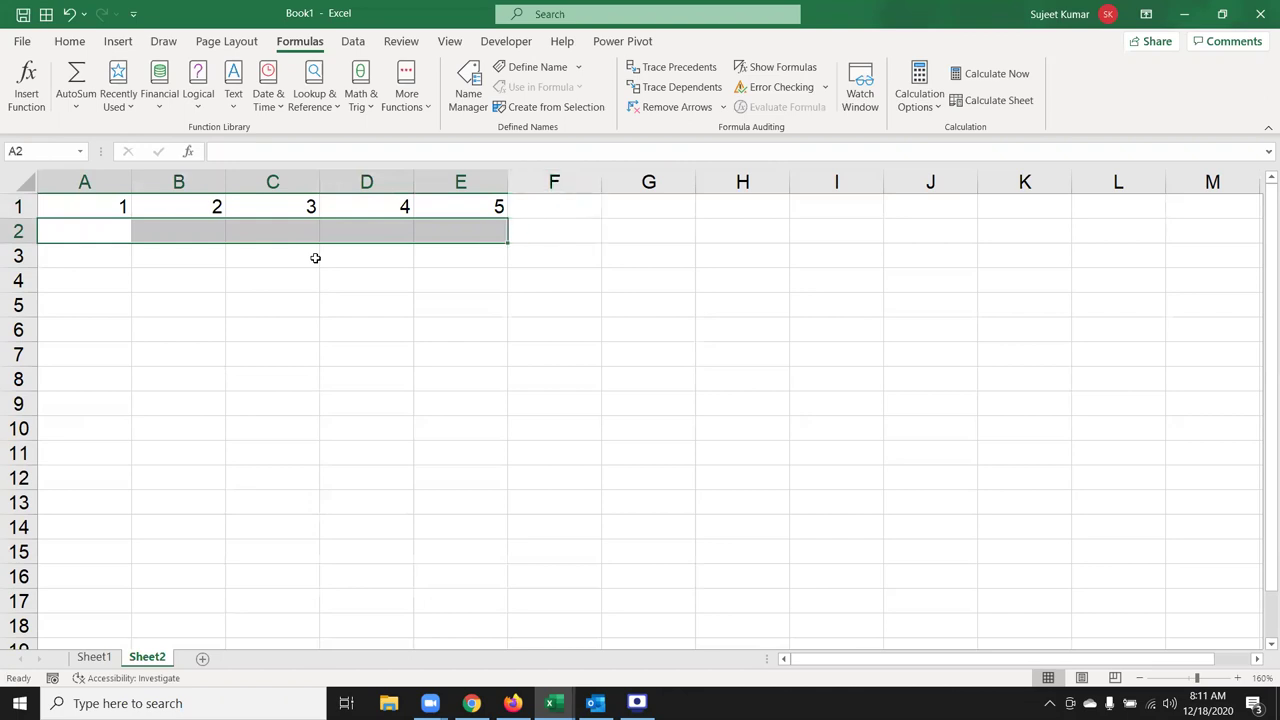
pyautogui.write('={1,2,3,4,5')
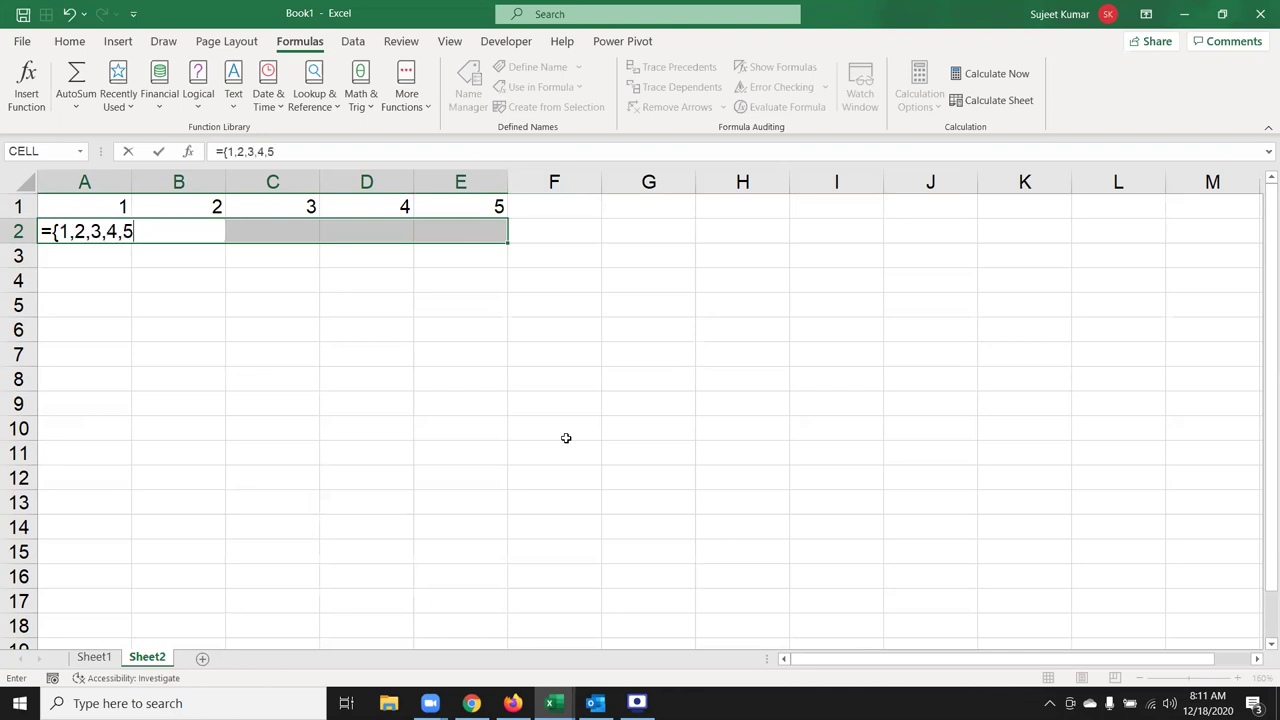
pyautogui.write('}')
pyautogui.press('Return')
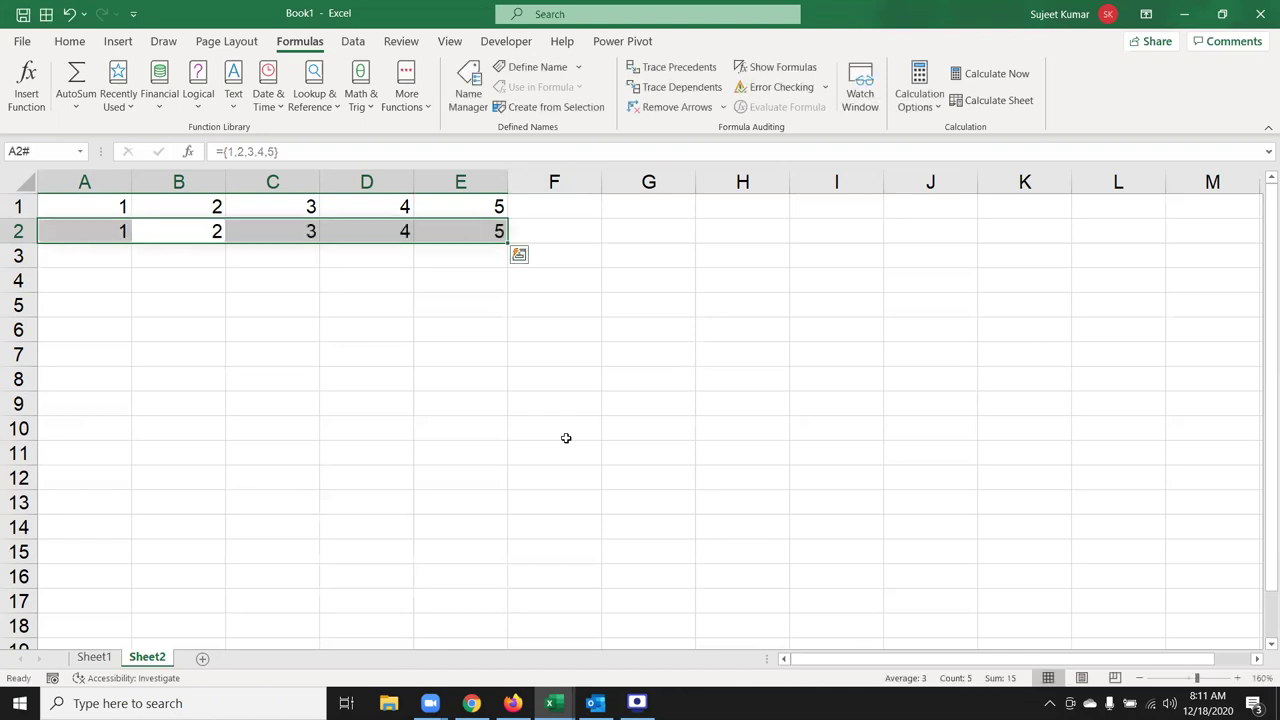
pyautogui.press('Right')
pyautogui.press('Right')
pyautogui.press('Right')
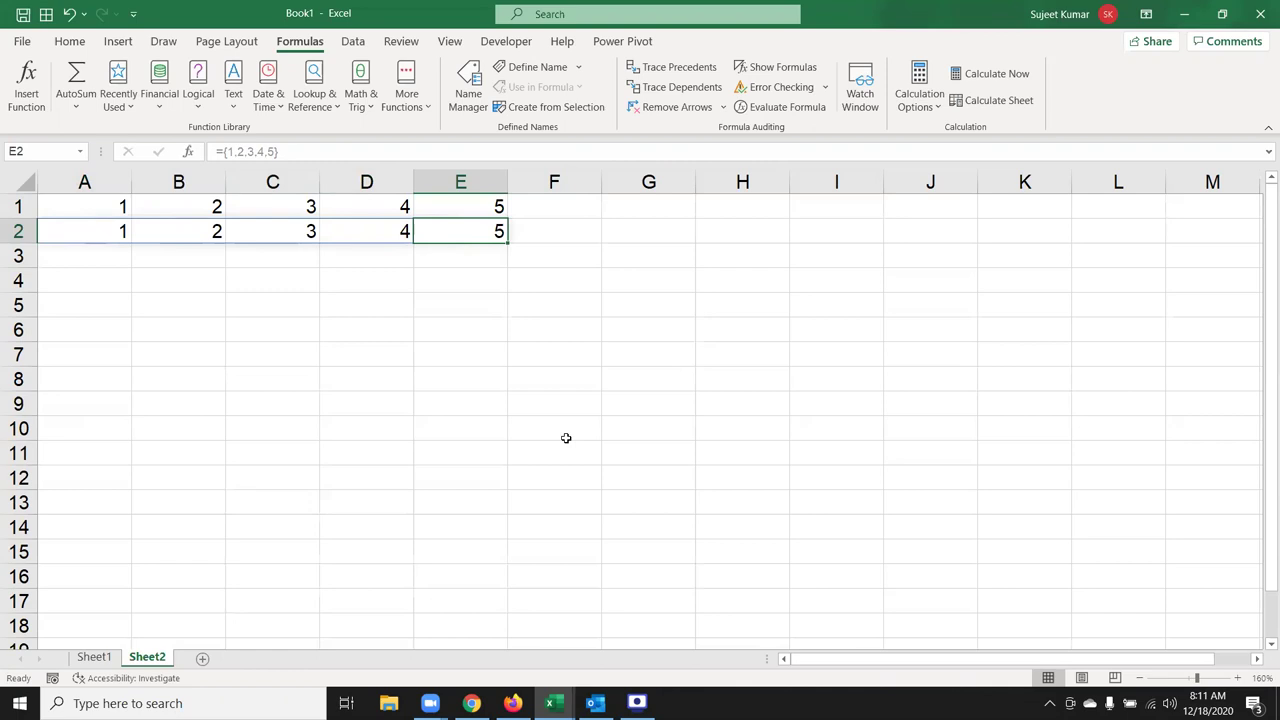
pyautogui.press('Right')
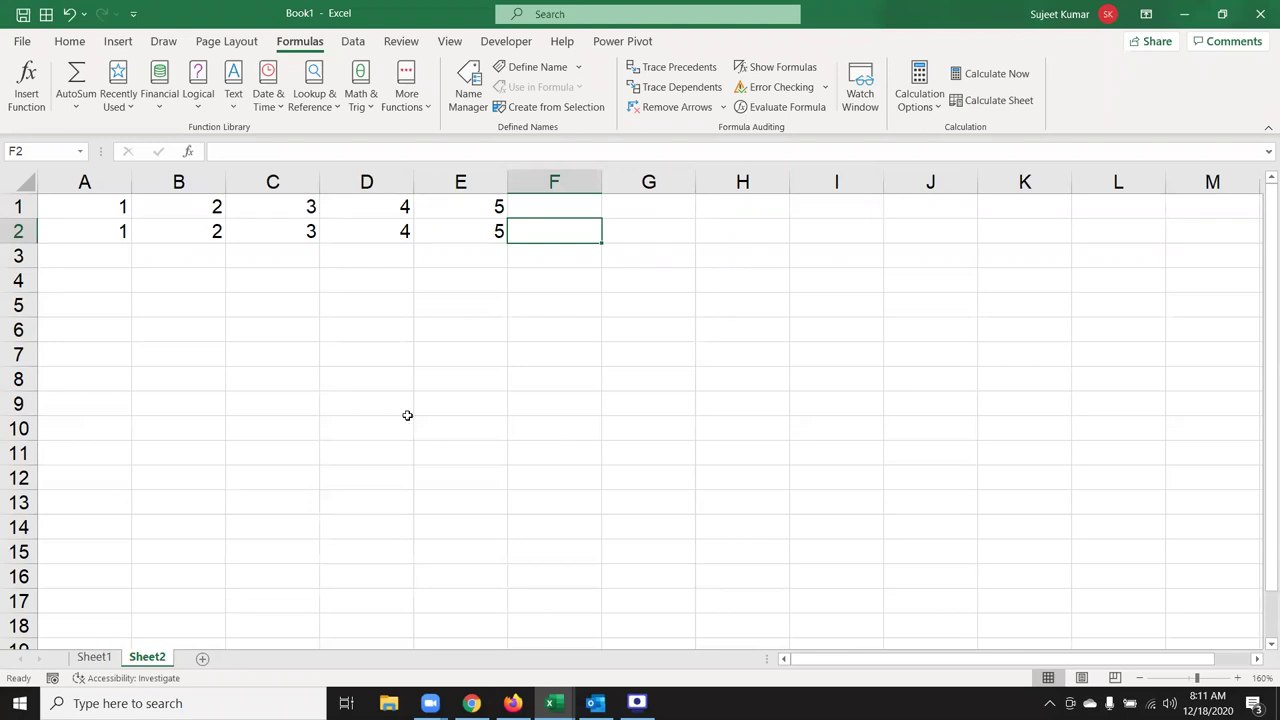
# Step: Clear all contents of columns A through E
pyautogui.moveTo(76, 180); pyautogui.dragTo(470, 213)
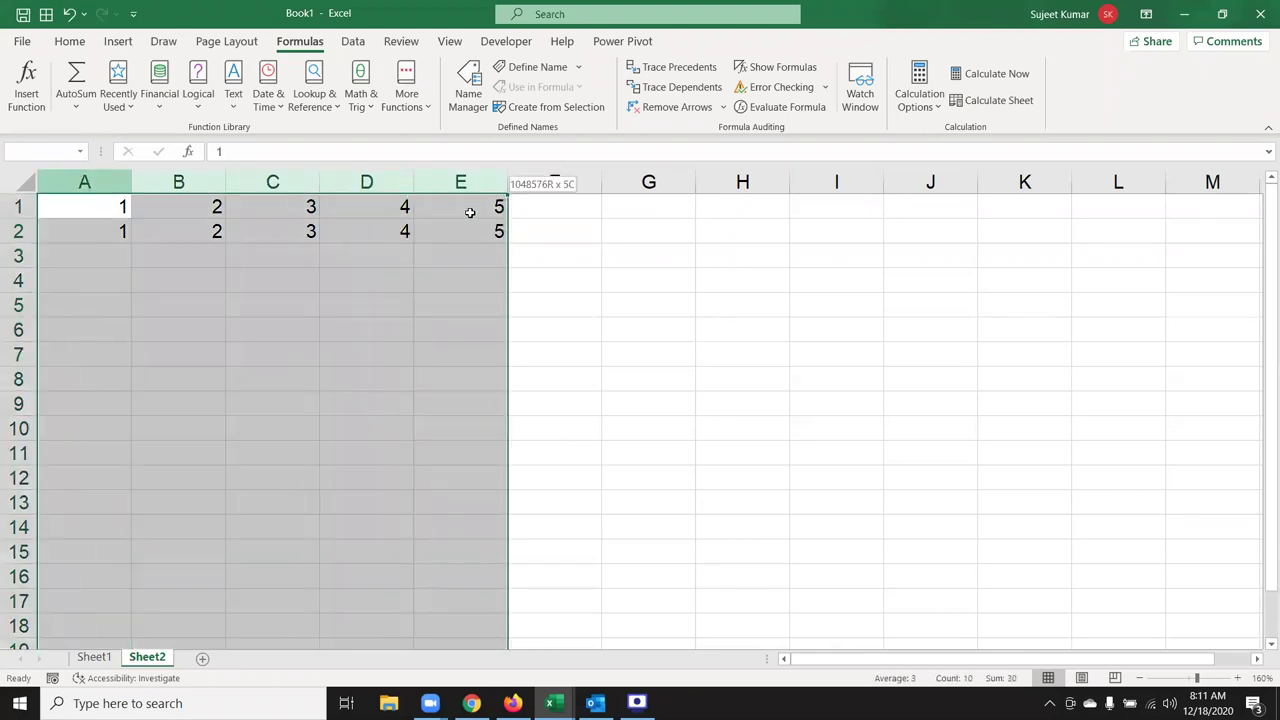
pyautogui.press('Delete')
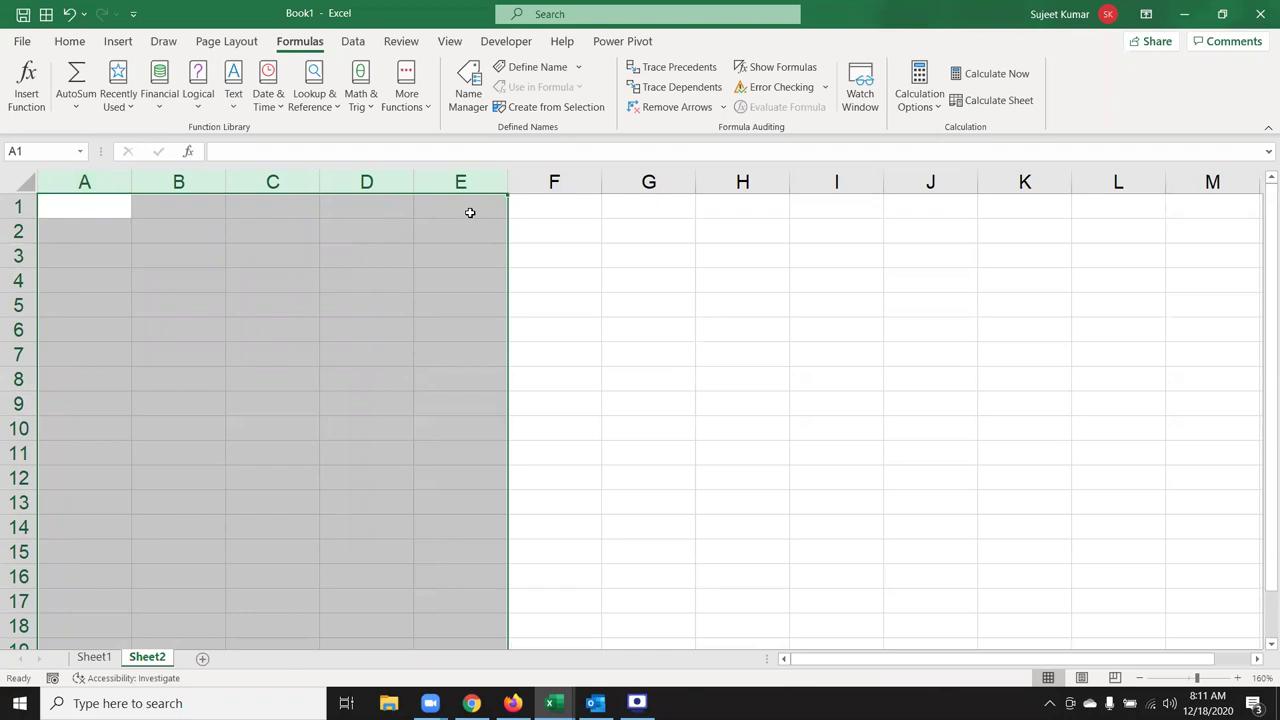
pyautogui.press('Down')
pyautogui.press('Up')
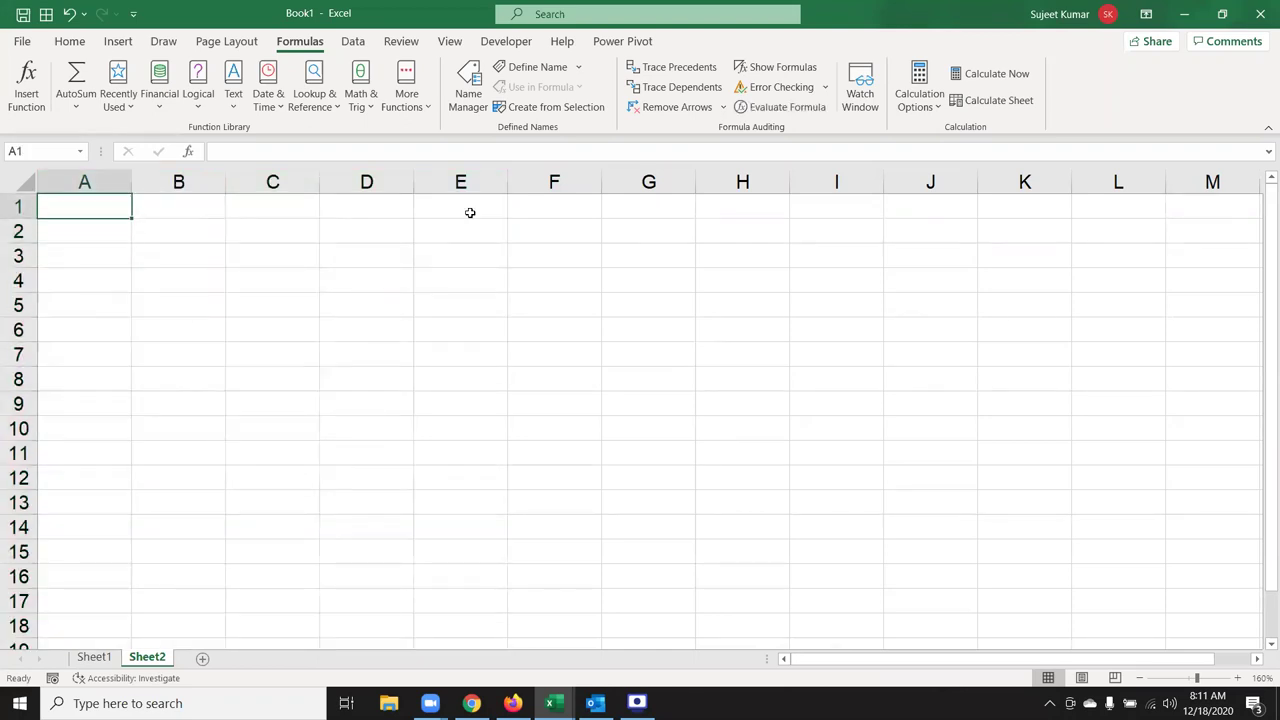
# Step: Type a name in A1 and spell its six letters one per cell across B2:G2
pyautogui.write('Sujeet')
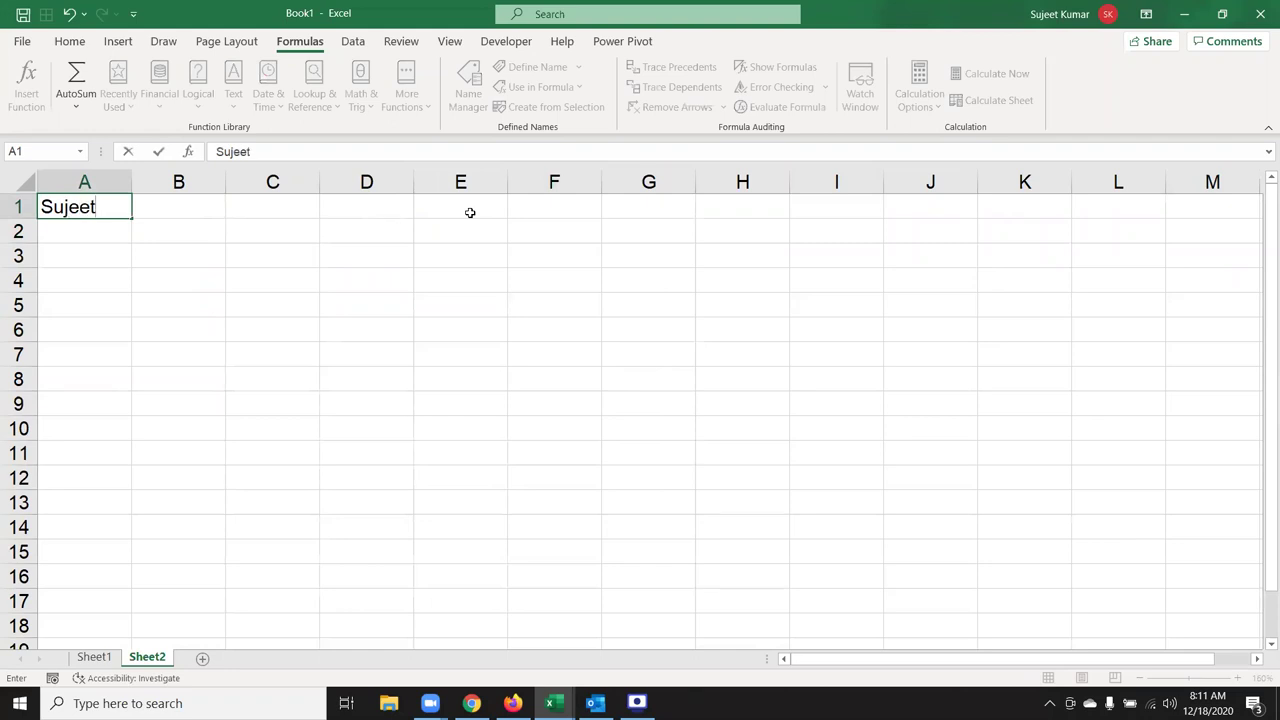
pyautogui.press('Return')
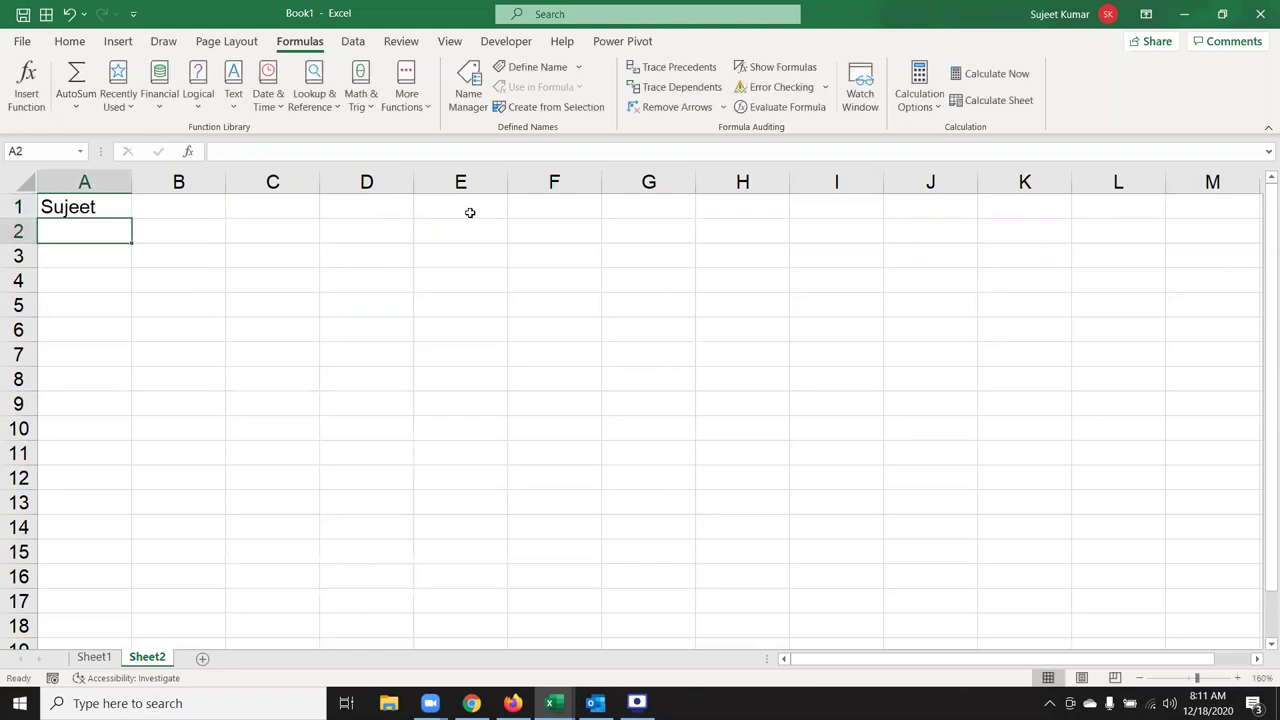
pyautogui.press('Tab')
pyautogui.write('S')
pyautogui.press('Tab')
pyautogui.write('U')
pyautogui.press('Tab')
pyautogui.write('J')
pyautogui.press('Tab')
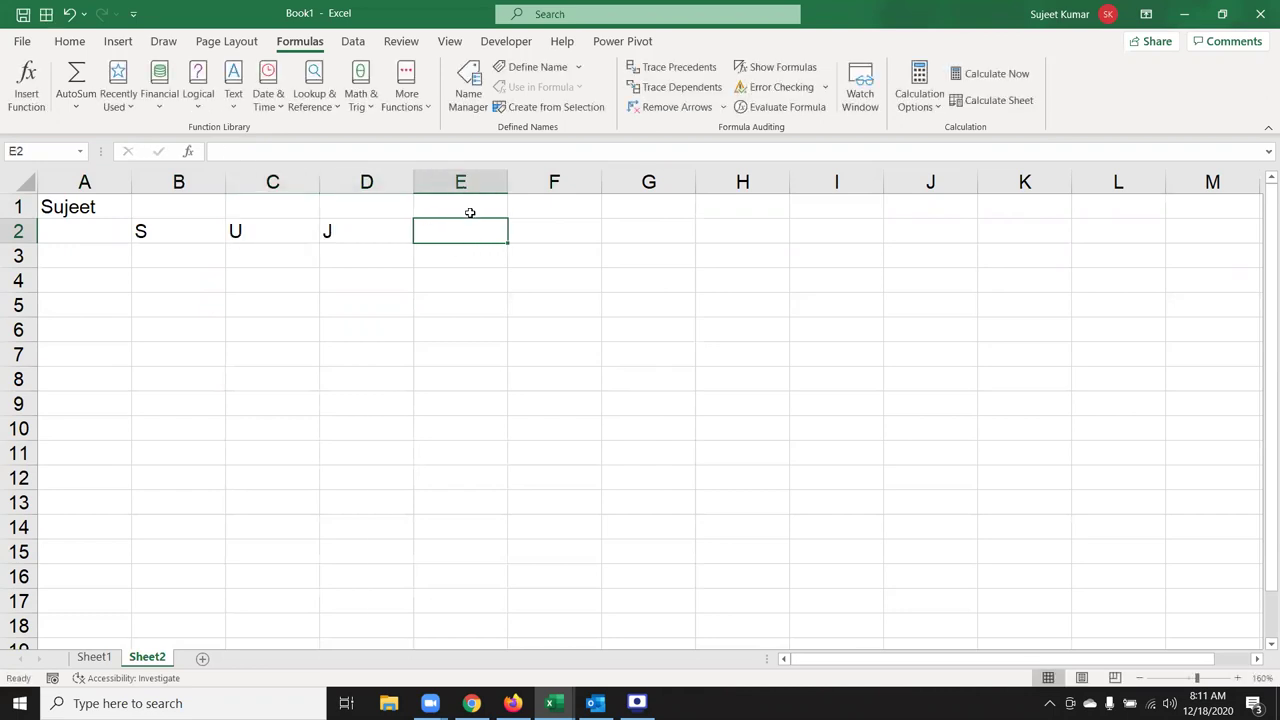
pyautogui.write('E')
pyautogui.press('Tab')
pyautogui.write('E')
pyautogui.press('Tab')
pyautogui.write('T')
pyautogui.press('Return')
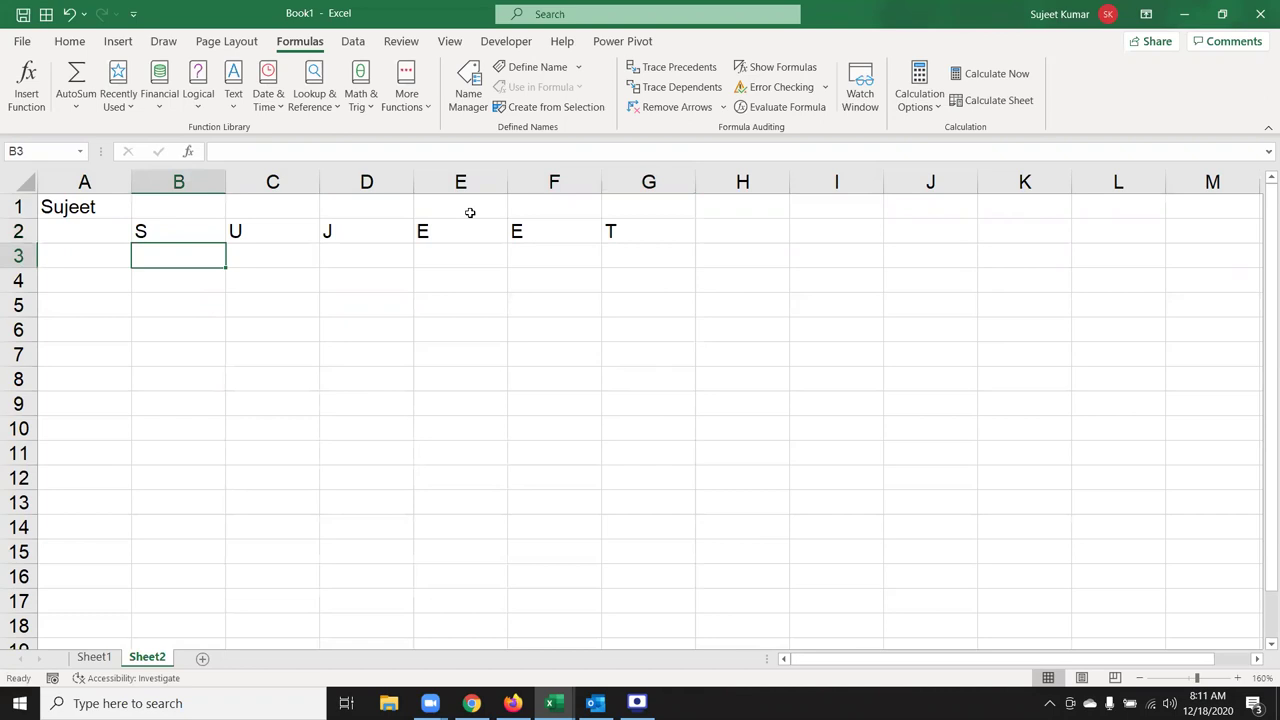
# Step: Begin a MID formula in cell B3
pyautogui.write('0=')
pyautogui.press('BackSpace')
pyautogui.press('BackSpace')
pyautogui.write('=')
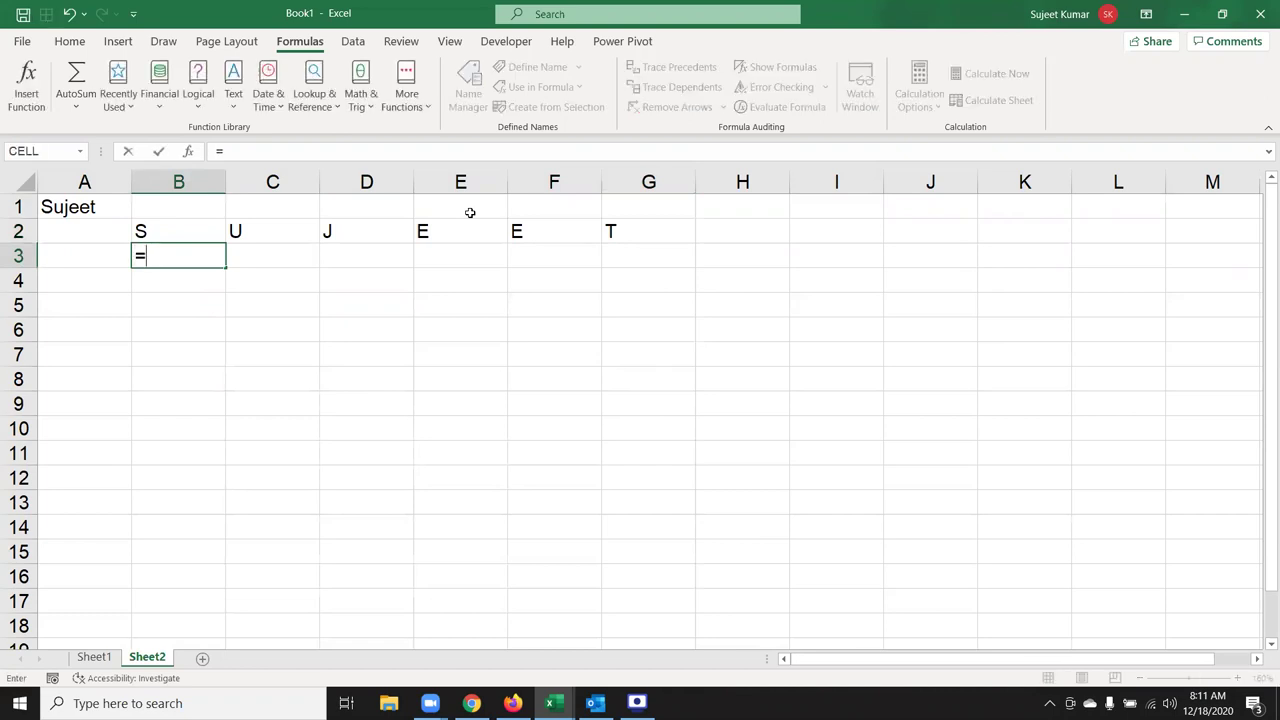
pyautogui.write('m')
pyautogui.write('id')
# Step: Enter =MID(A1,1,1), =MID(A1,2,1) and =MID(A1,3,1) in B3, C3 and D3
pyautogui.press('Tab')
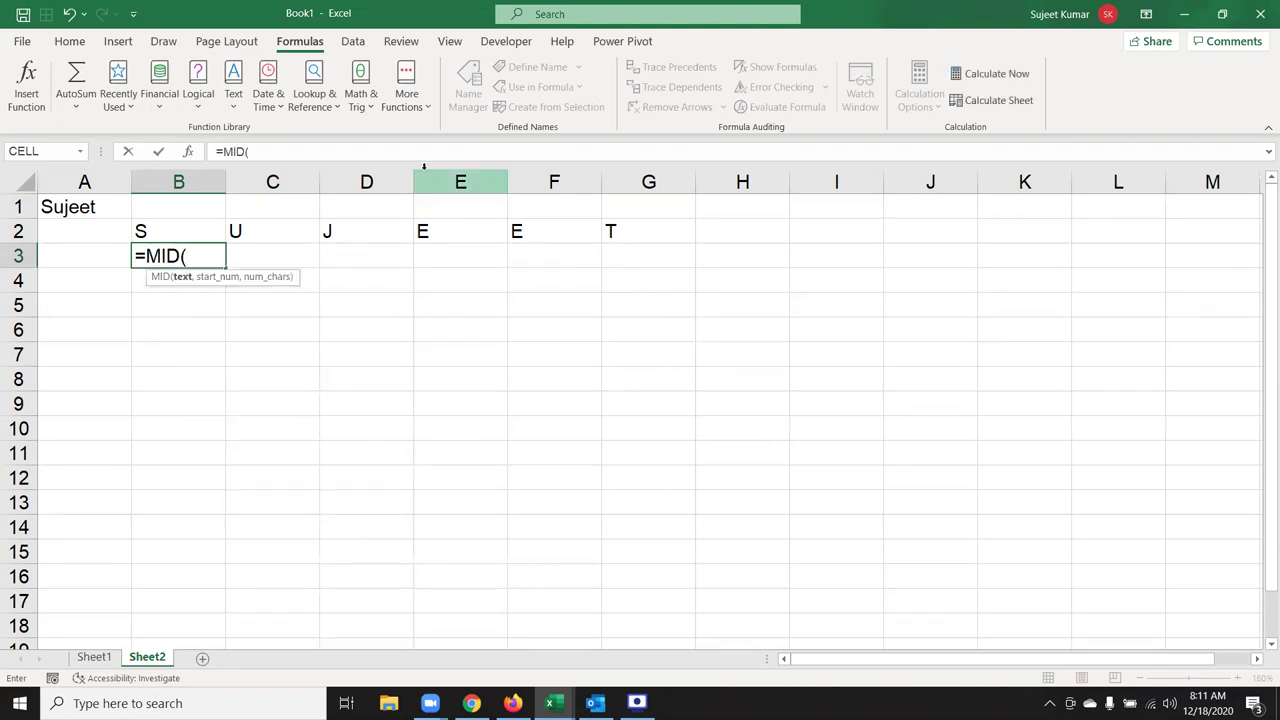
pyautogui.click(79, 204)
pyautogui.write(',1,1')
pyautogui.press('Return')
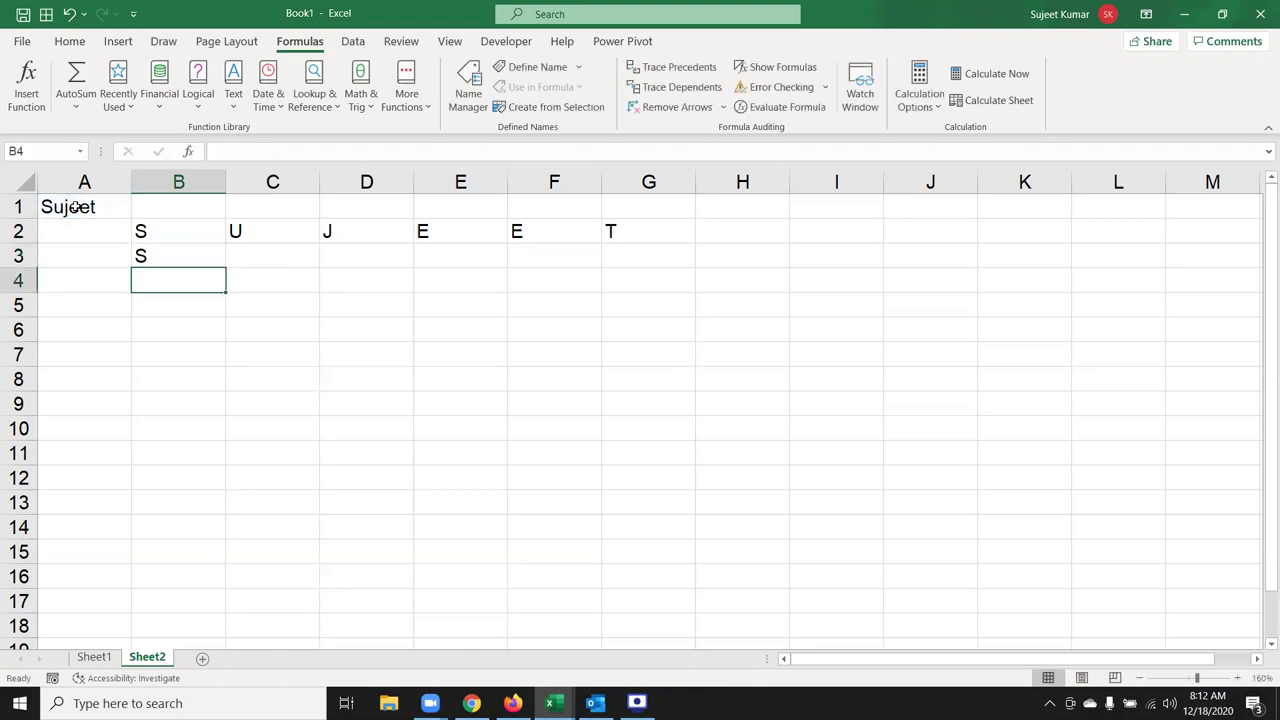
pyautogui.press('Up')
pyautogui.press('Right')
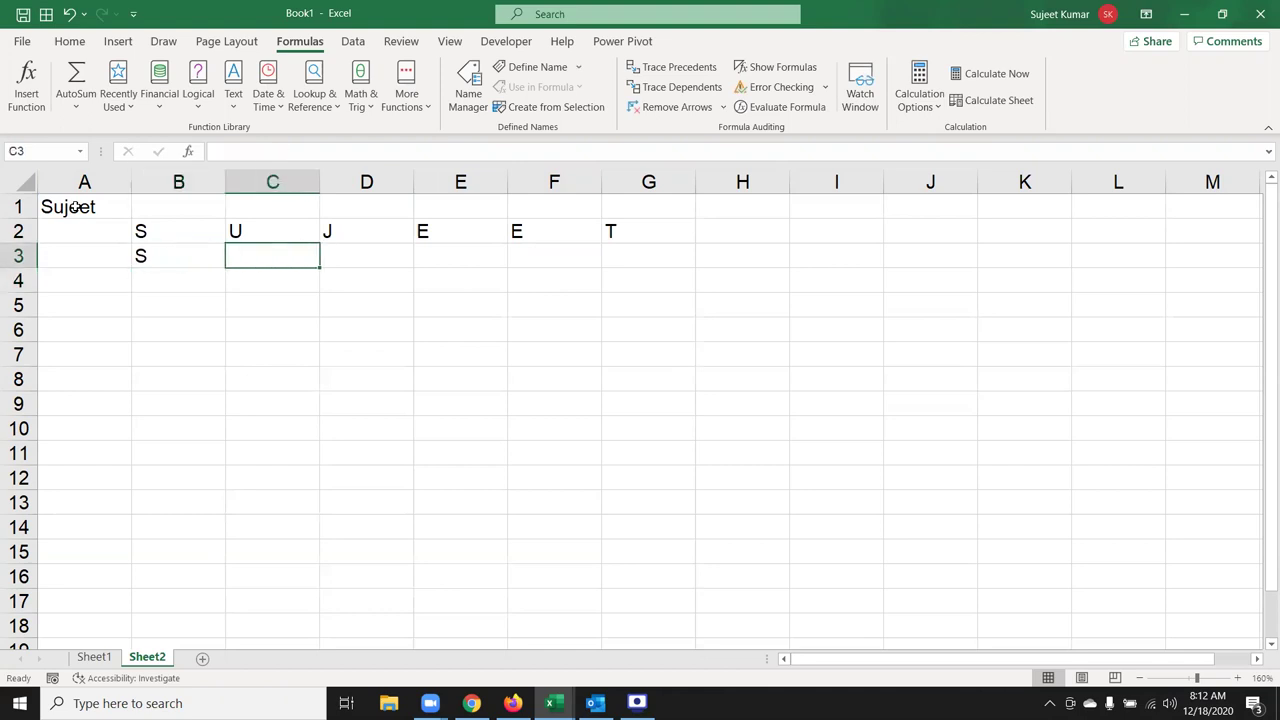
pyautogui.write('=mid')
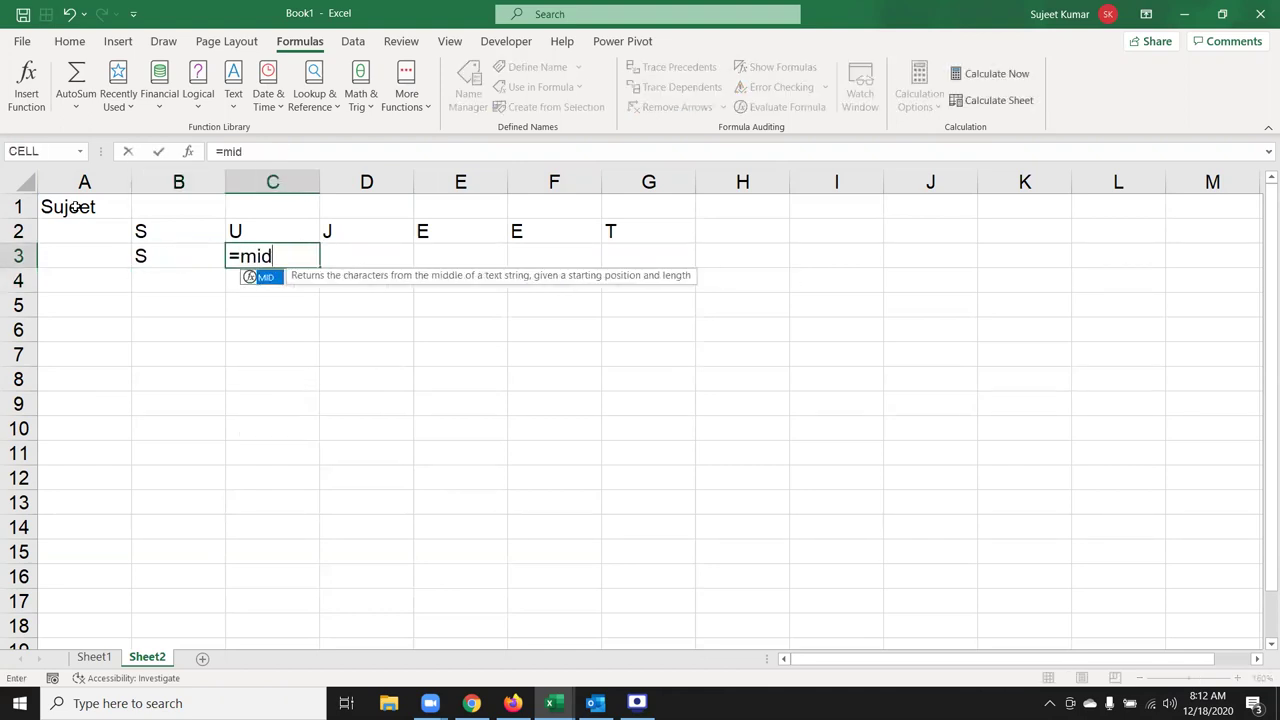
pyautogui.write('(')
pyautogui.click(70, 204)
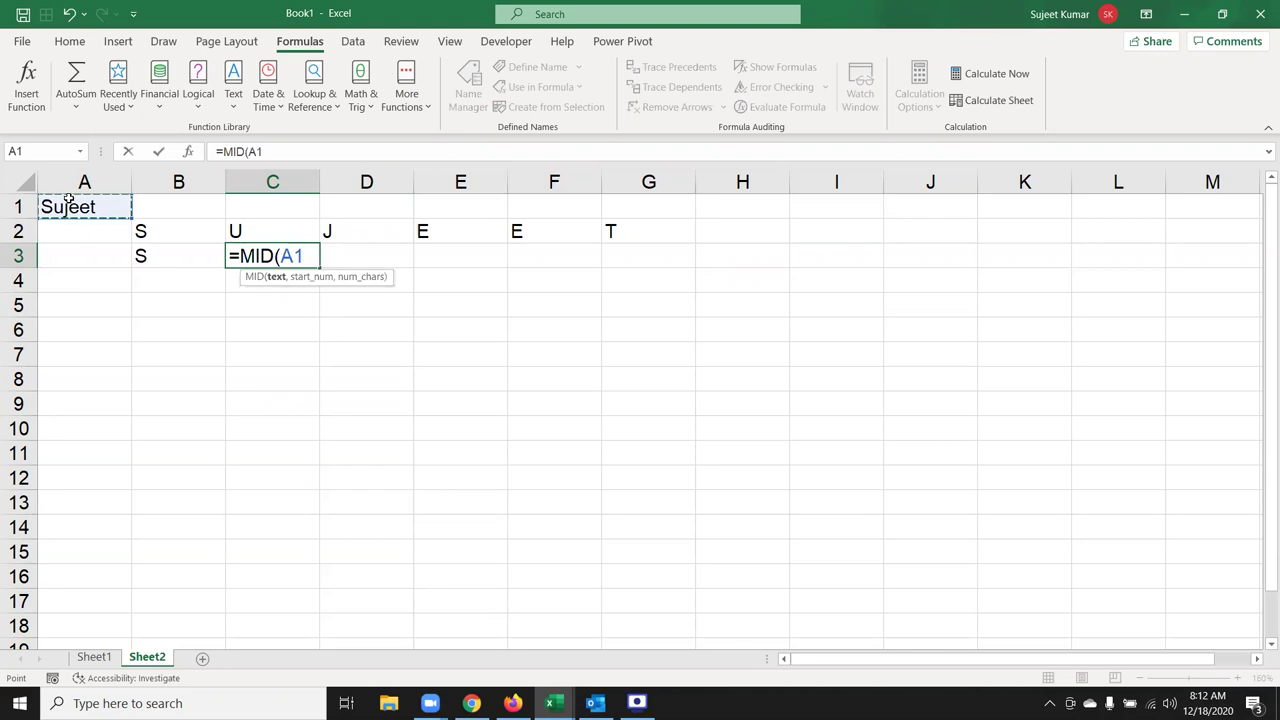
pyautogui.write(',21')
pyautogui.press('BackSpace')
pyautogui.write(',1')
pyautogui.press('Tab')
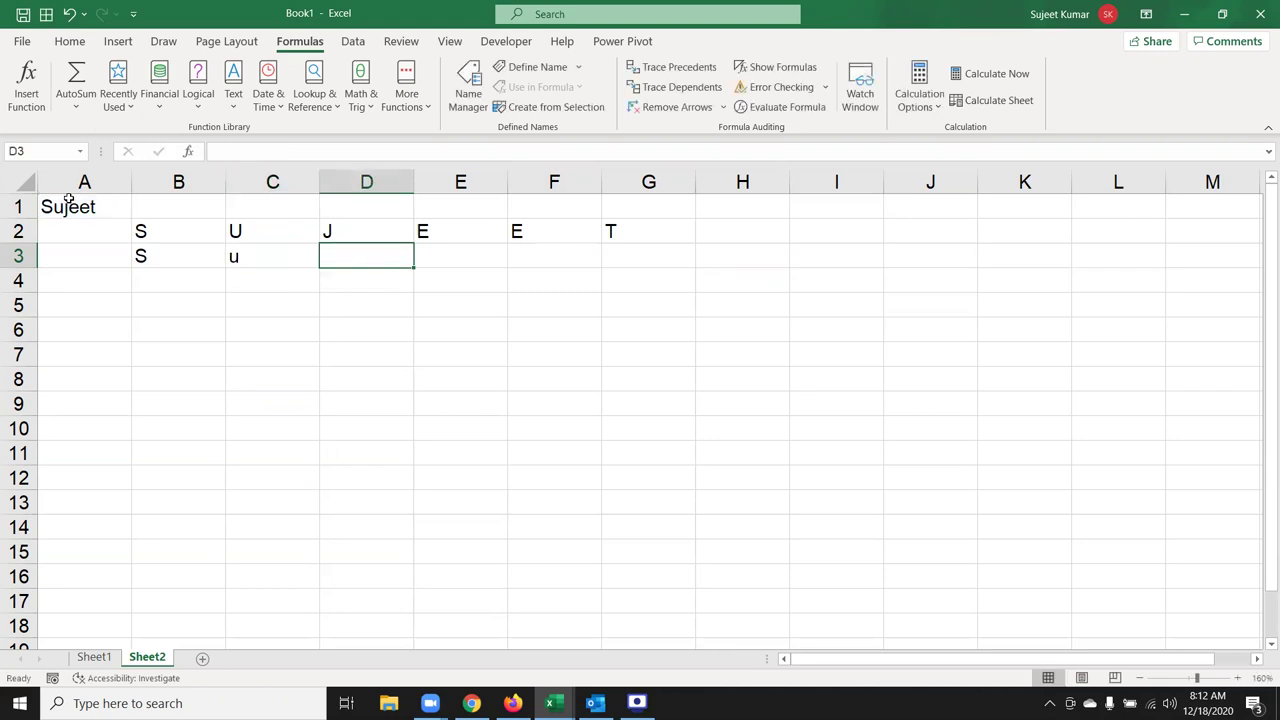
pyautogui.write('=')
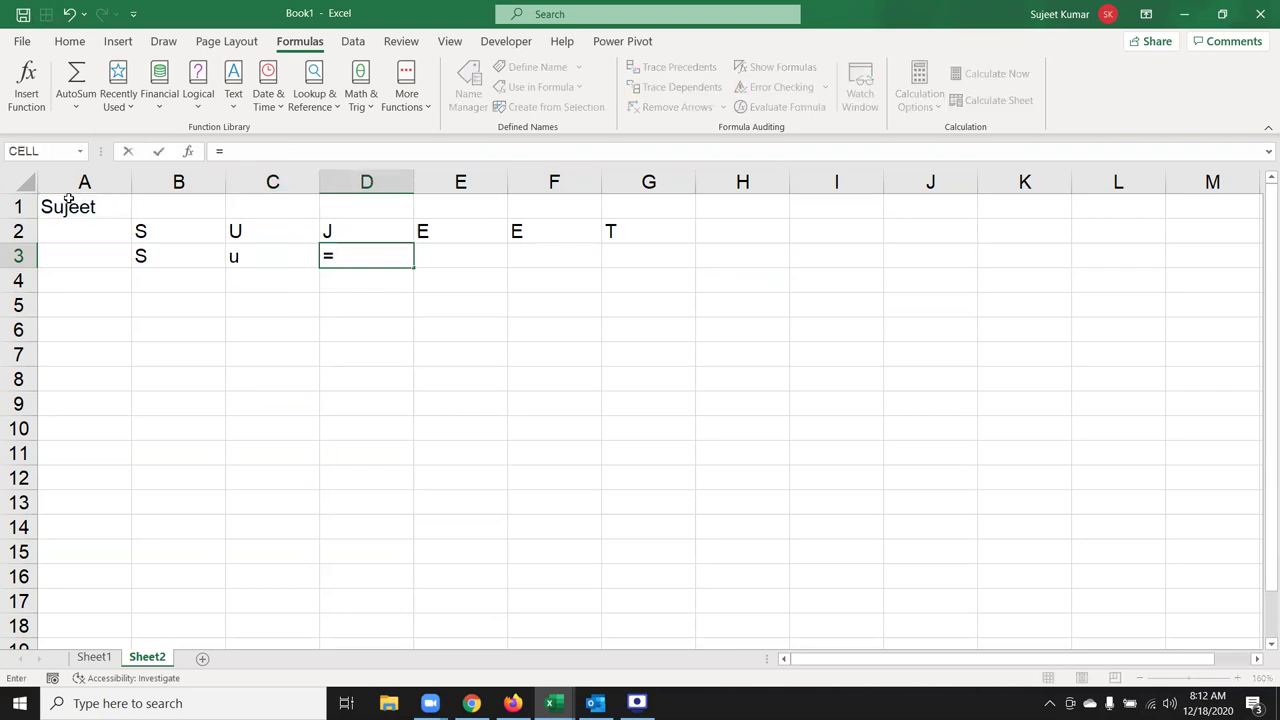
pyautogui.write('mid')
pyautogui.press('Tab')
pyautogui.click(69, 206)
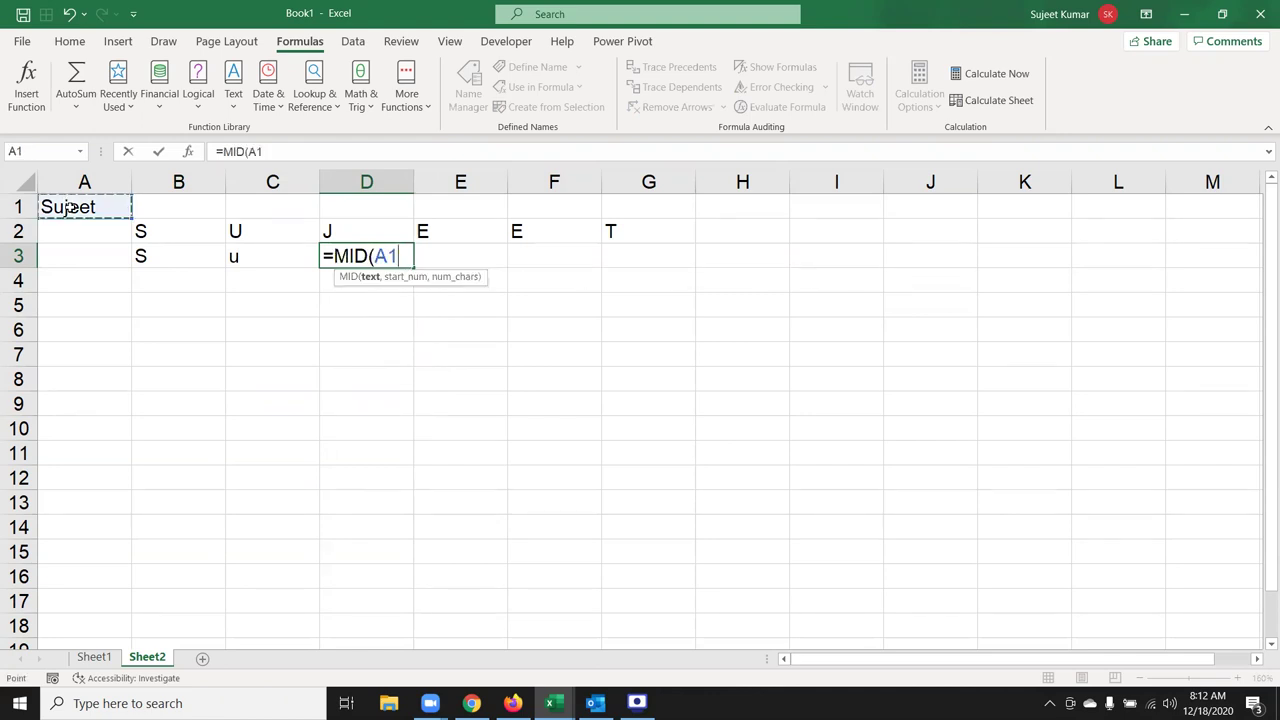
pyautogui.write(',3')
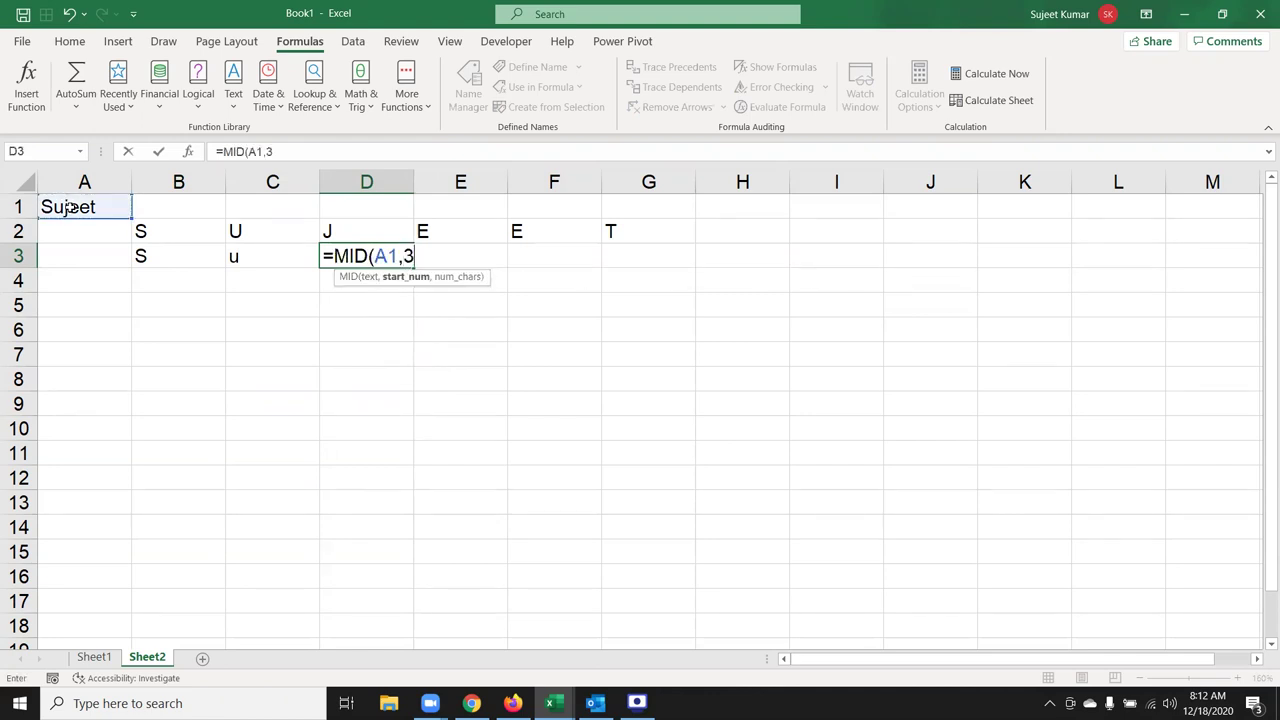
pyautogui.write(',1')
pyautogui.press('Return')
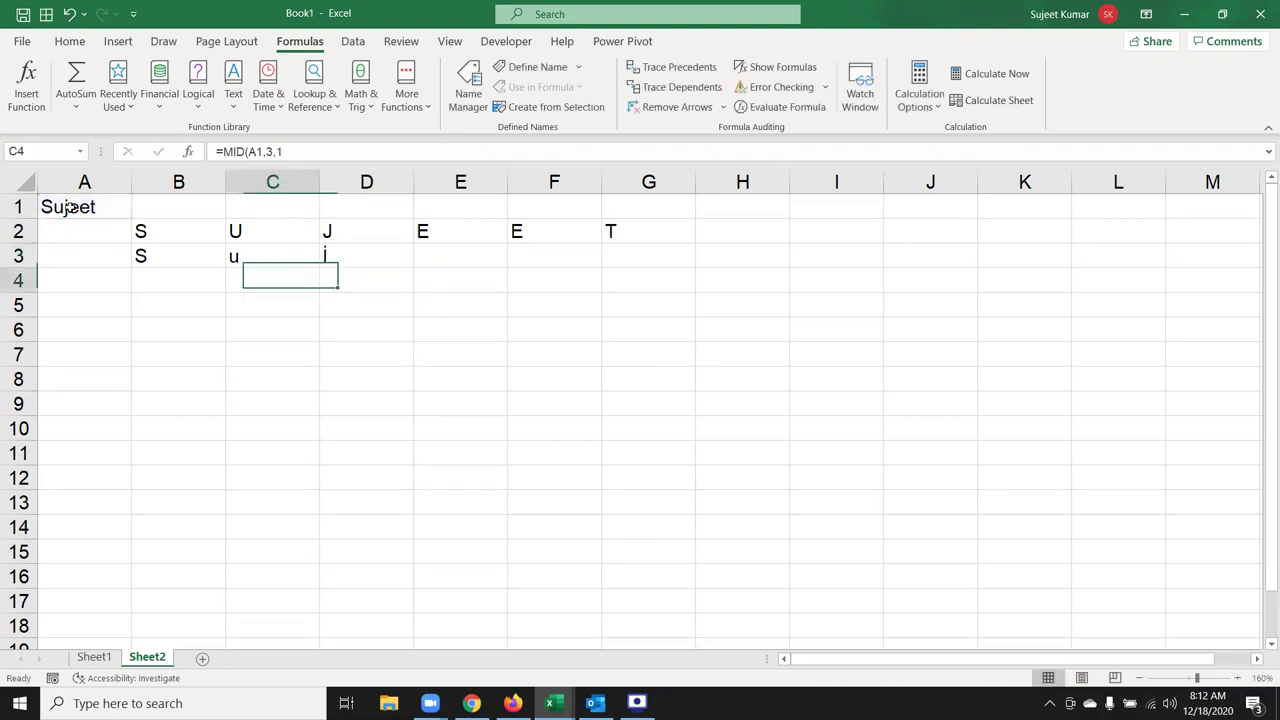
pyautogui.press('Up')
pyautogui.press('Right')
pyautogui.press('Right')
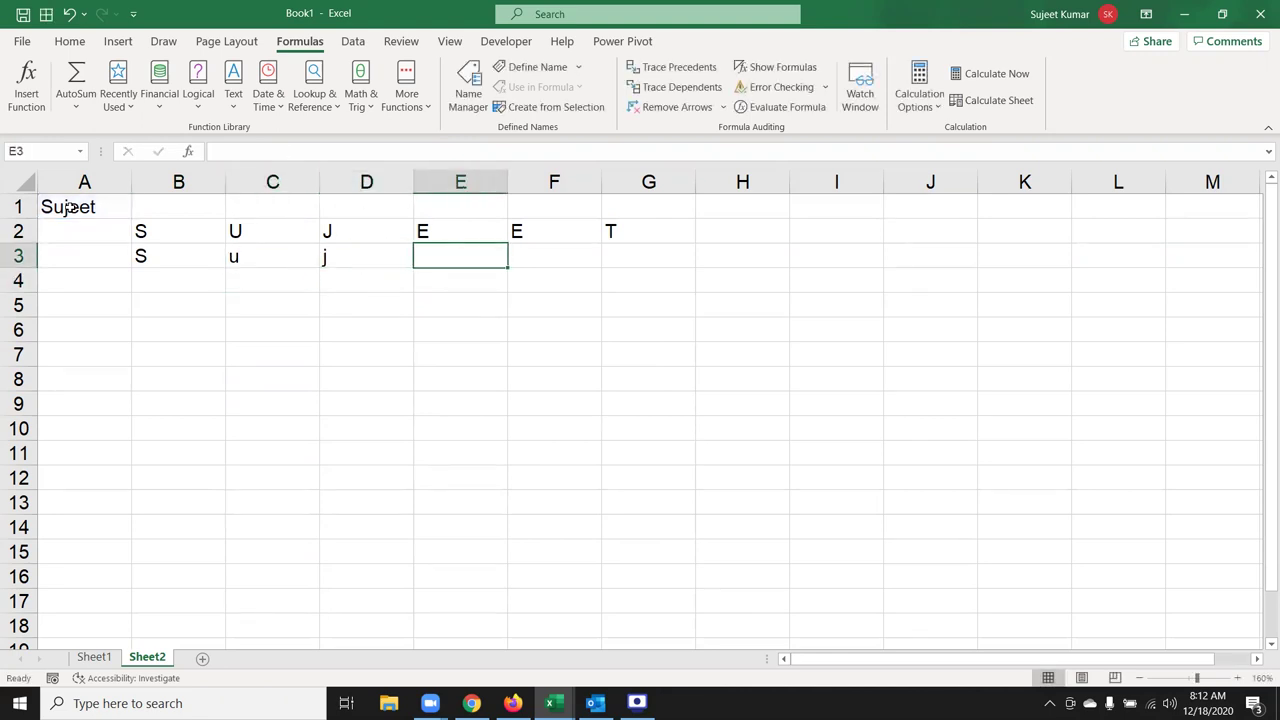
# Step: Enter =MID(A1,4,1), =MID(A1,5,1) and =MID(A1,6,1) in E3, F3 and G3
pyautogui.write('=mid')
pyautogui.press('Tab')
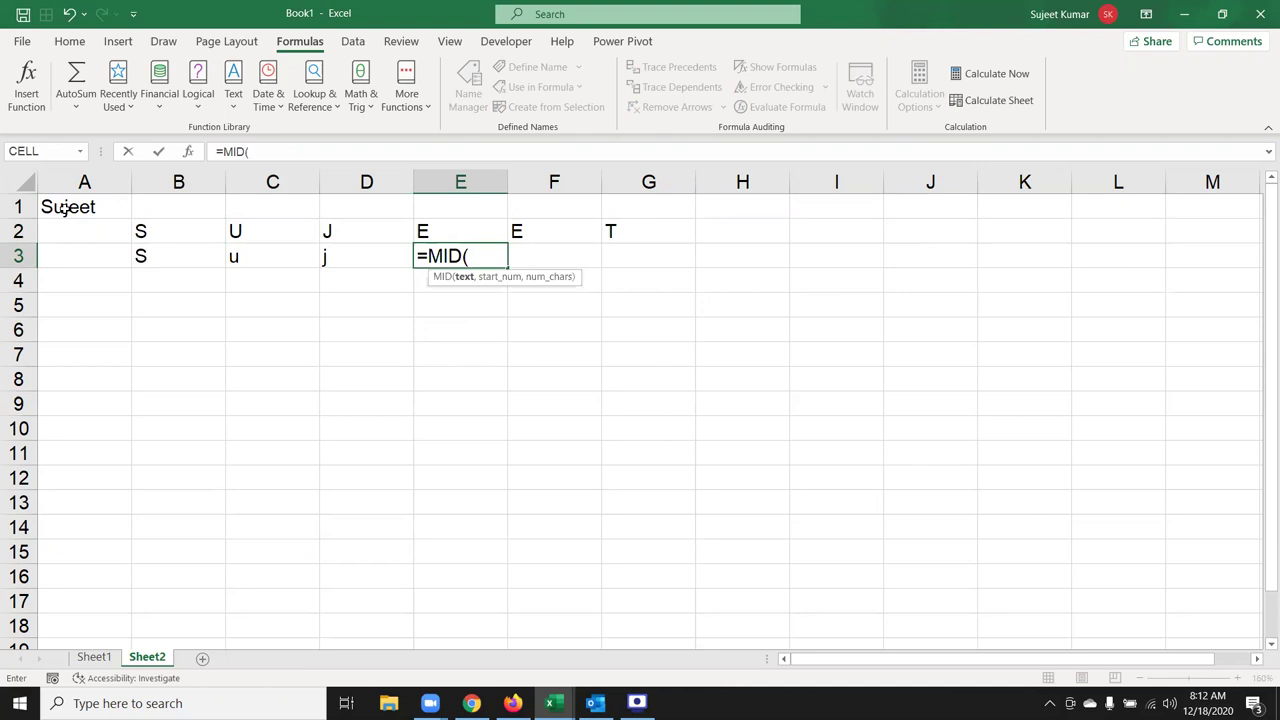
pyautogui.click(64, 209)
pyautogui.write(',4,1')
pyautogui.press('Return')
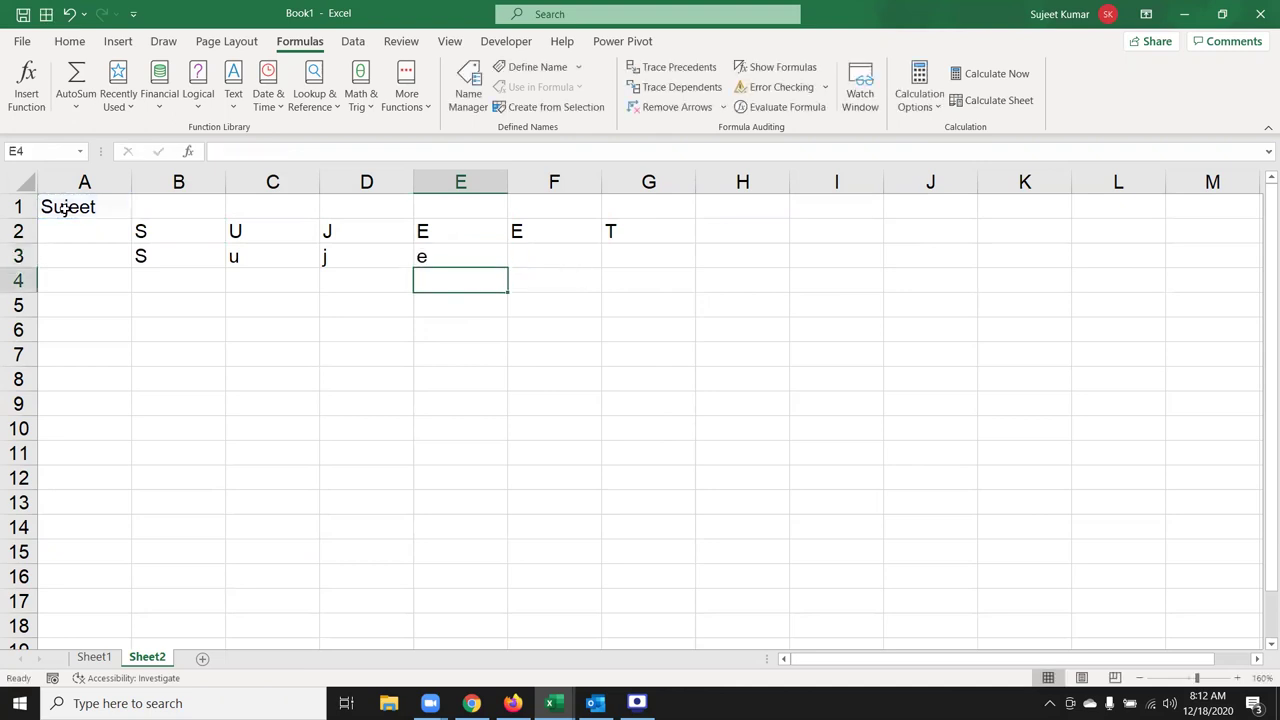
pyautogui.press('Up')
pyautogui.press('Right')
pyautogui.write('=mid')
pyautogui.press('Tab')
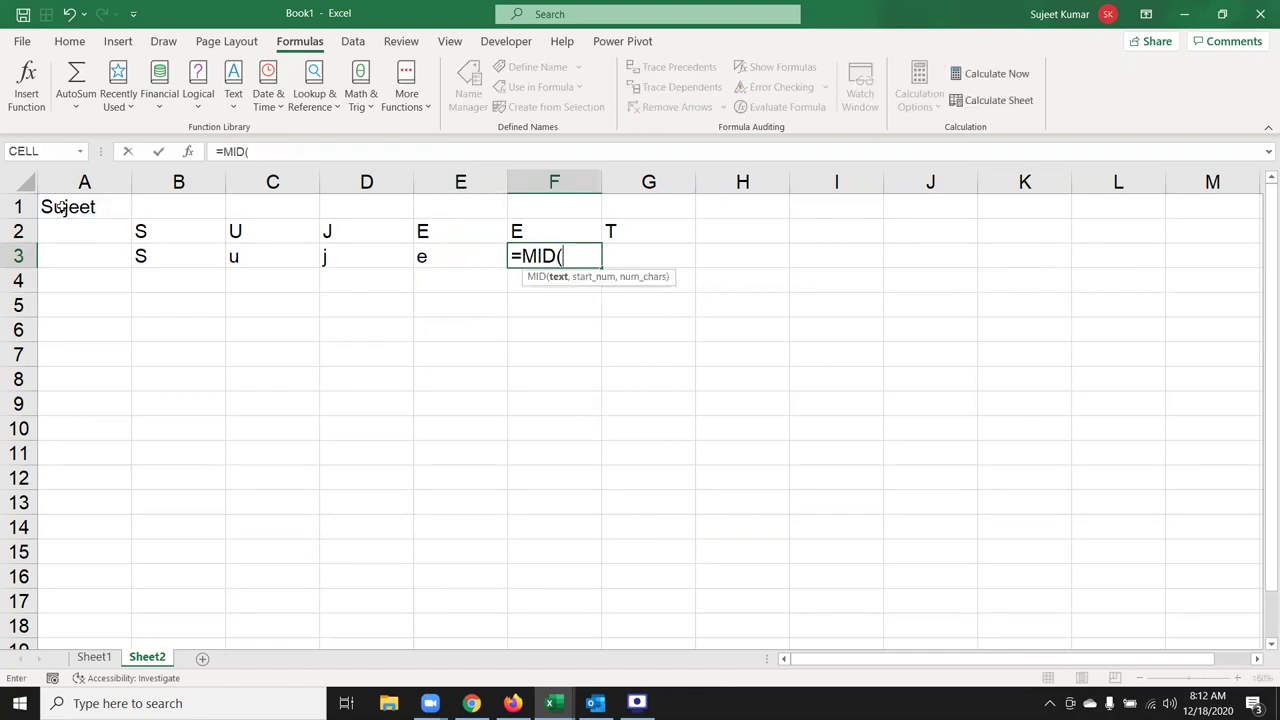
pyautogui.click(61, 206)
pyautogui.write(',5,1')
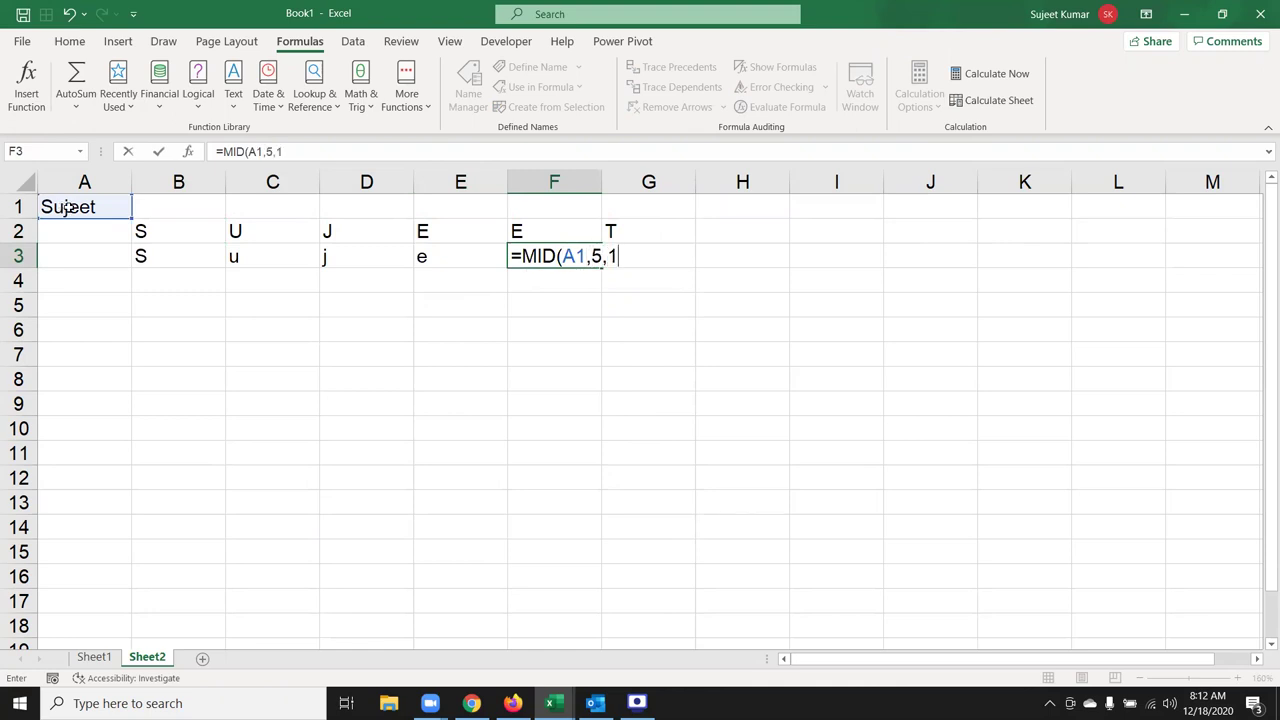
pyautogui.press('Return')
pyautogui.press('Up')
pyautogui.press('Right')
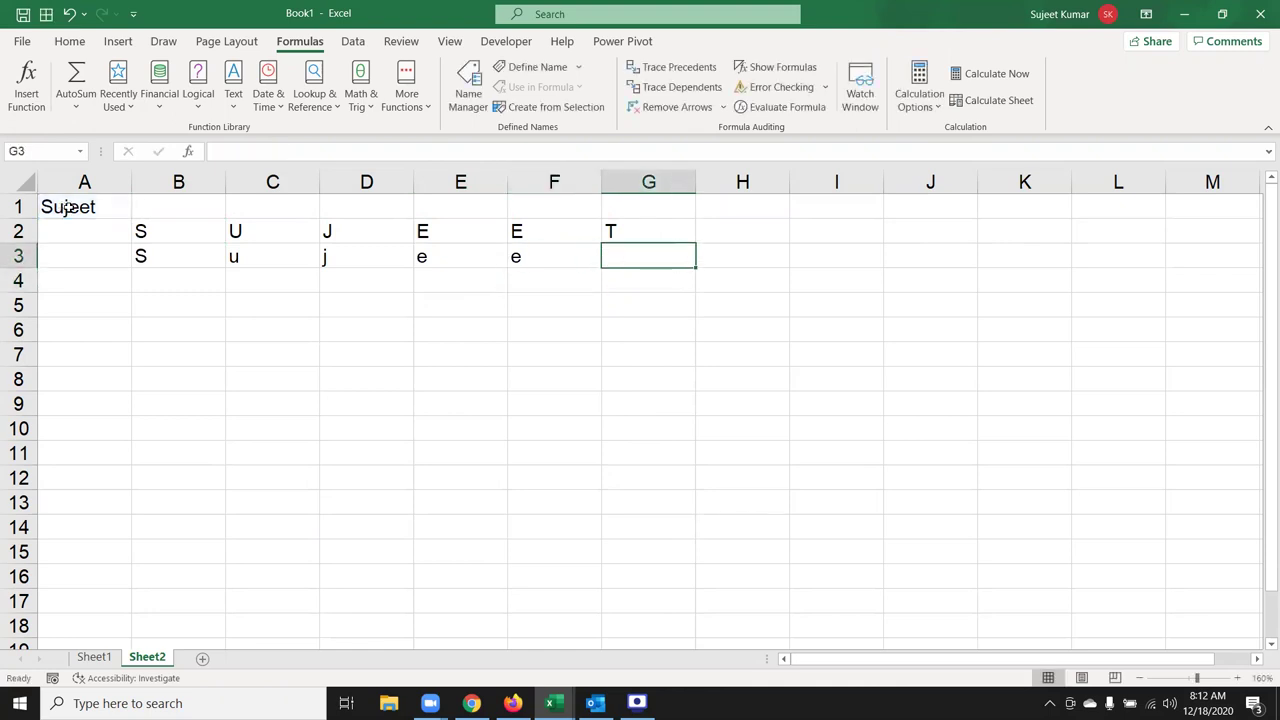
pyautogui.write('=mid')
pyautogui.press('Tab')
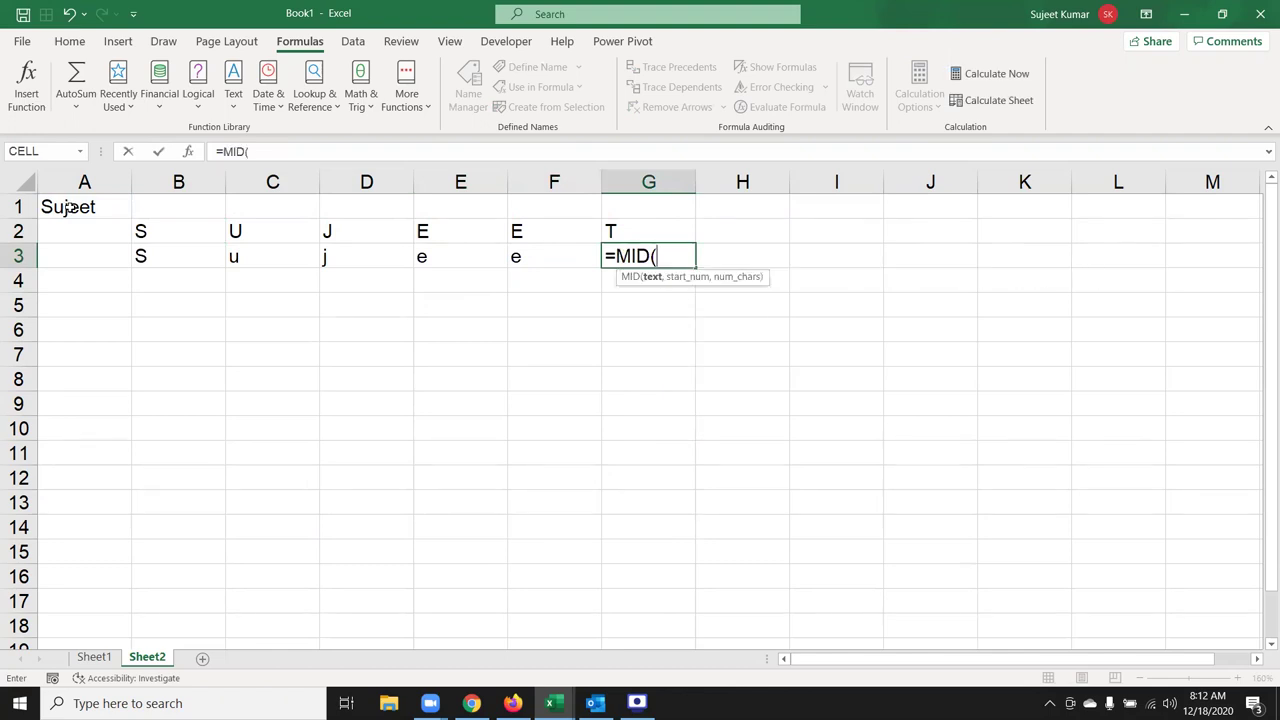
pyautogui.click(68, 207)
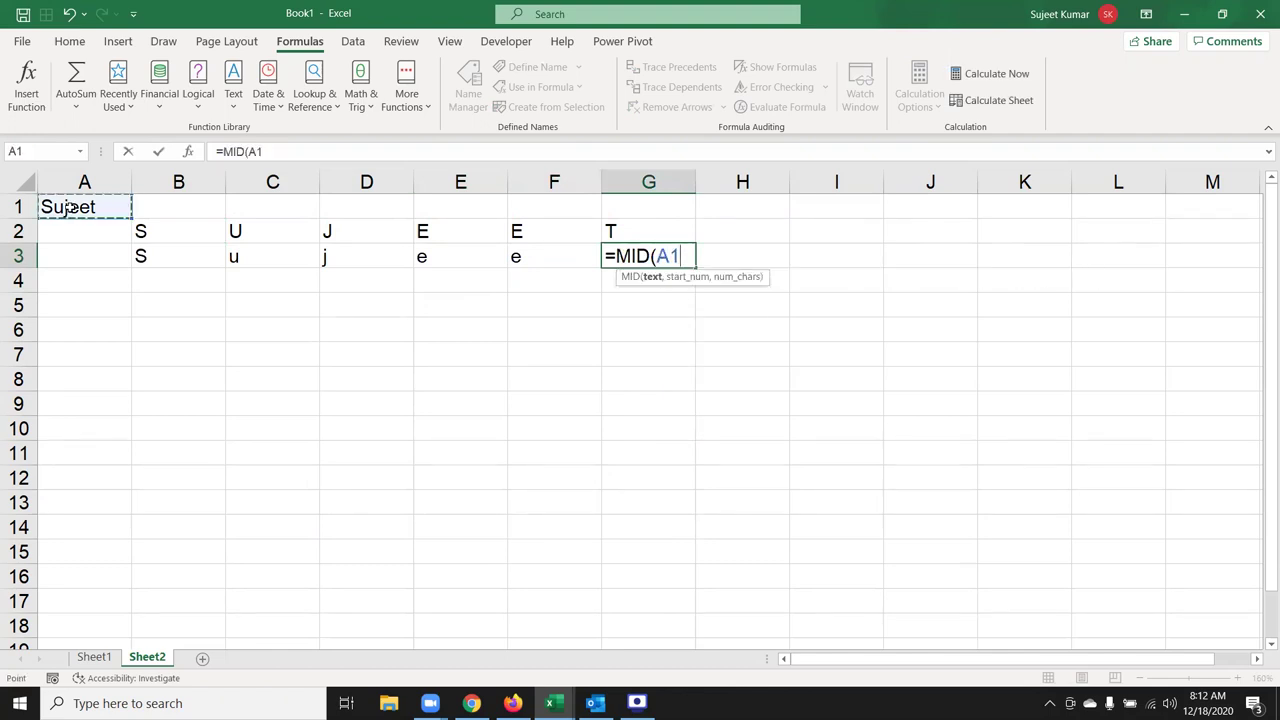
pyautogui.write(',6,1)')
pyautogui.press('Return')
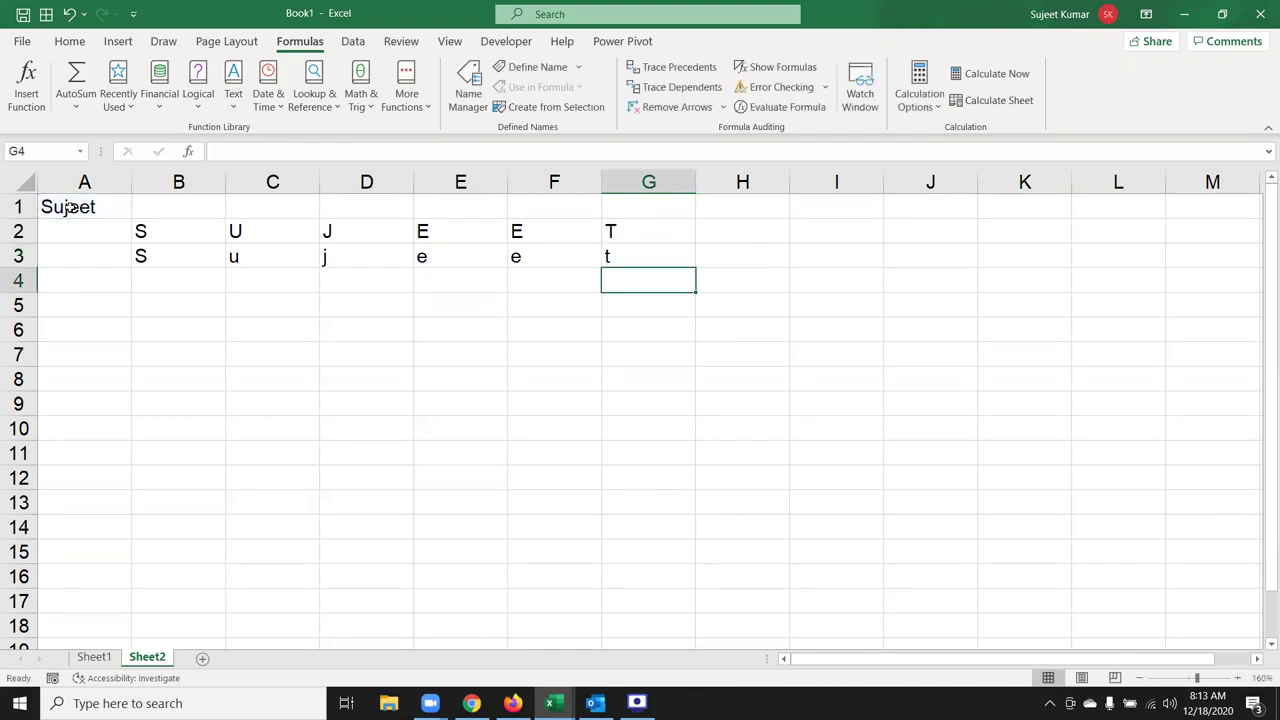
# Step: Review the row 3 MID formulas and select B4:G4
pyautogui.press('Up')
pyautogui.press('Left')
pyautogui.press('Left')
pyautogui.press('Left')
pyautogui.press('Left')
pyautogui.press('Left')
pyautogui.press('Left')
pyautogui.press('Right')
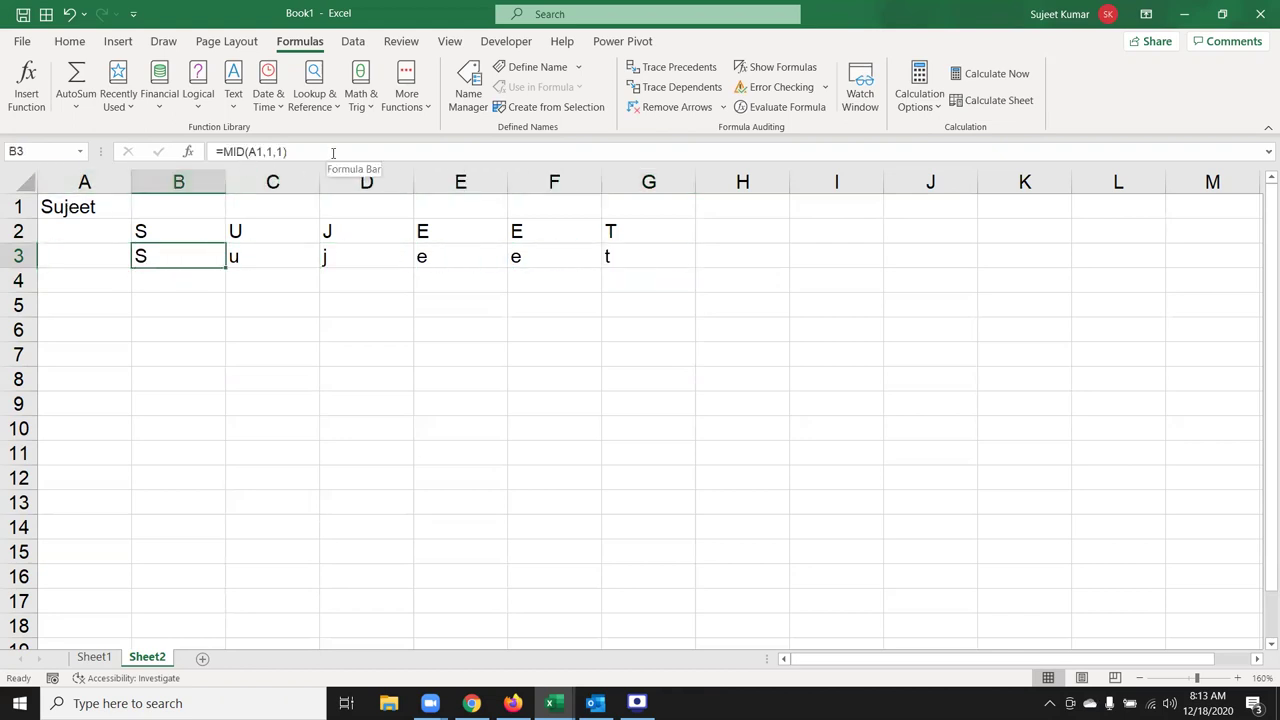
pyautogui.press('Right')
pyautogui.press('Right')
pyautogui.press('Right')
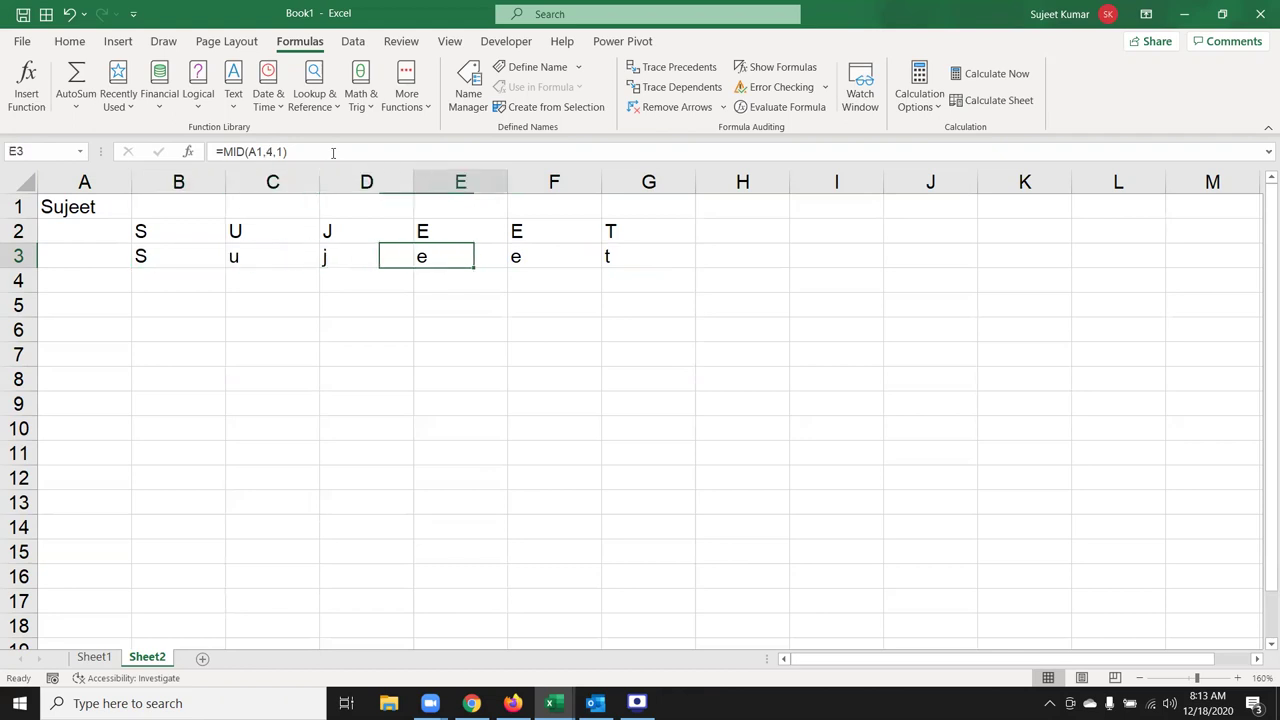
pyautogui.press('Right')
pyautogui.press('Right')
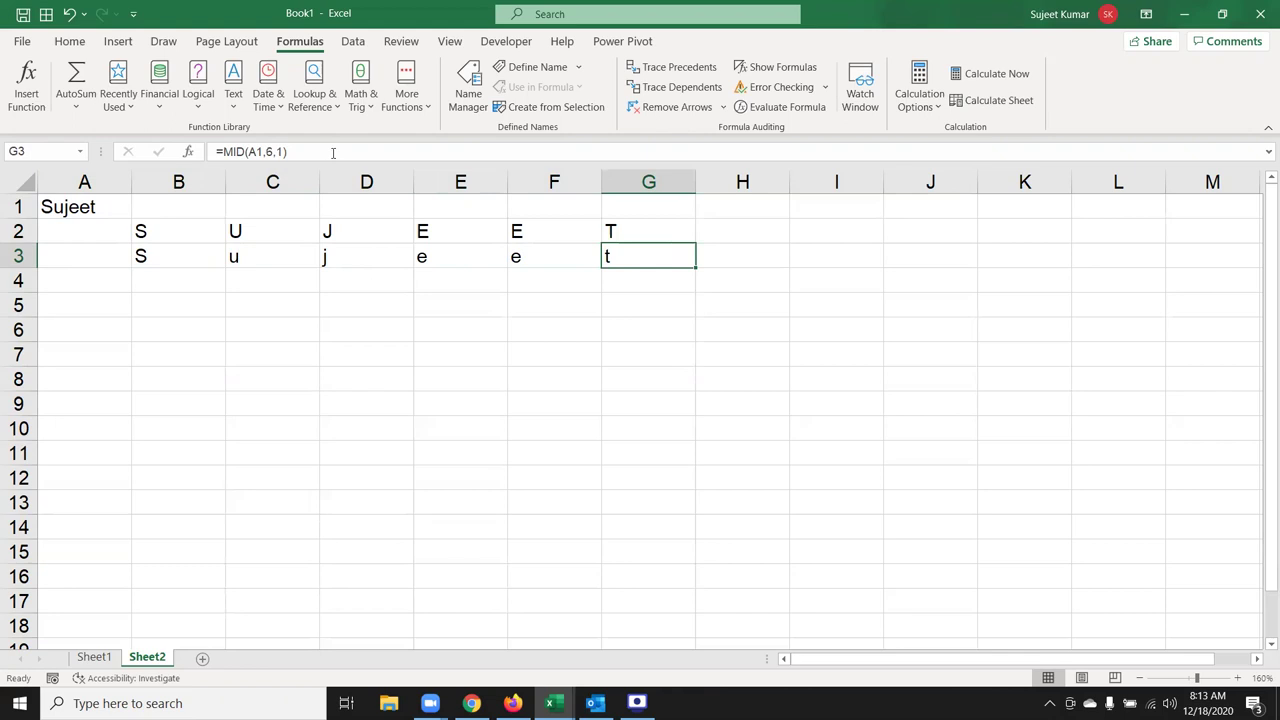
pyautogui.press('Left')
pyautogui.press('Left')
pyautogui.press('Left')
pyautogui.press('Left')
pyautogui.press('Left')
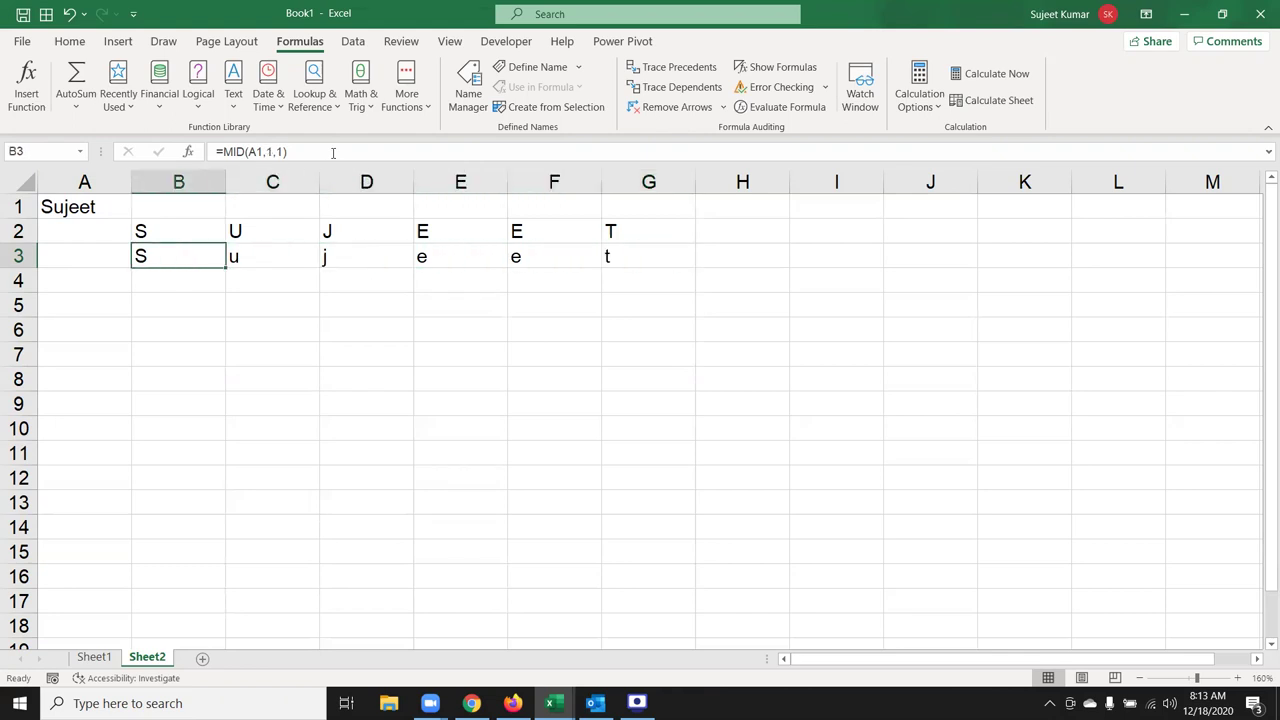
pyautogui.press('Down')
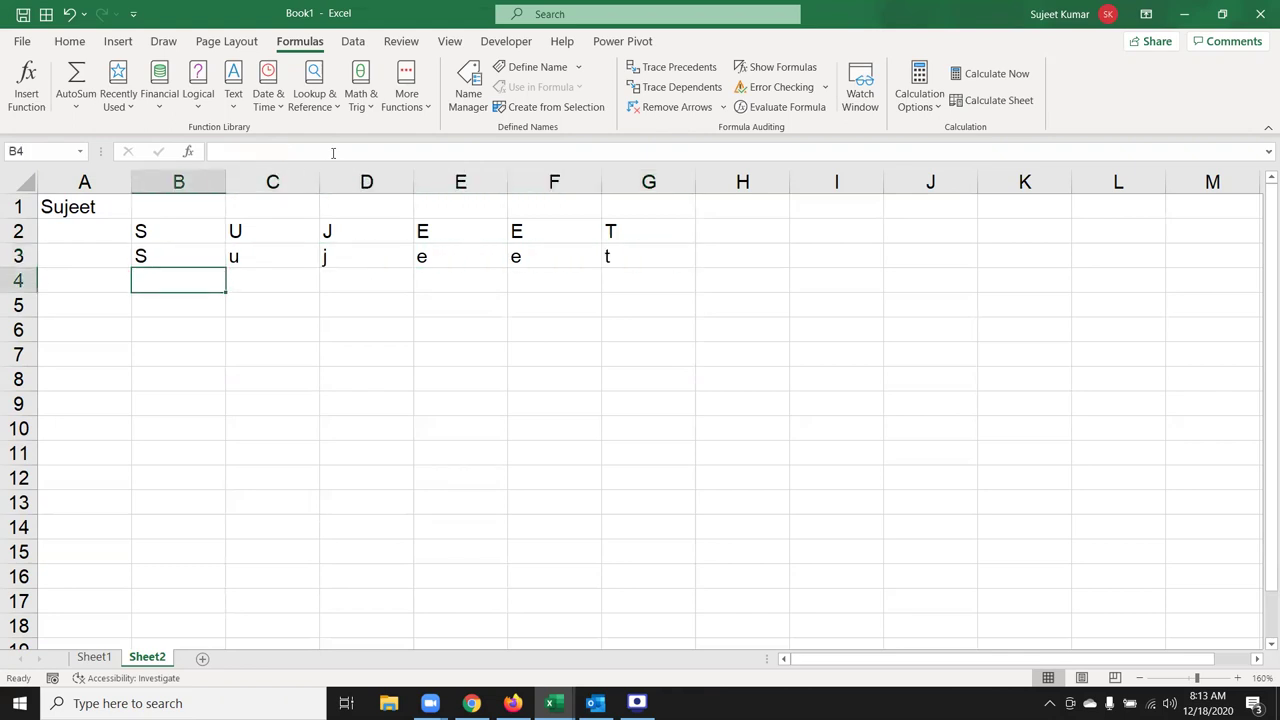
pyautogui.hotkey('shift', 'Right')
pyautogui.hotkey('shift', 'Right')
pyautogui.hotkey('shift', 'Right')
pyautogui.hotkey('shift', 'Right')
pyautogui.hotkey('shift', 'Right')
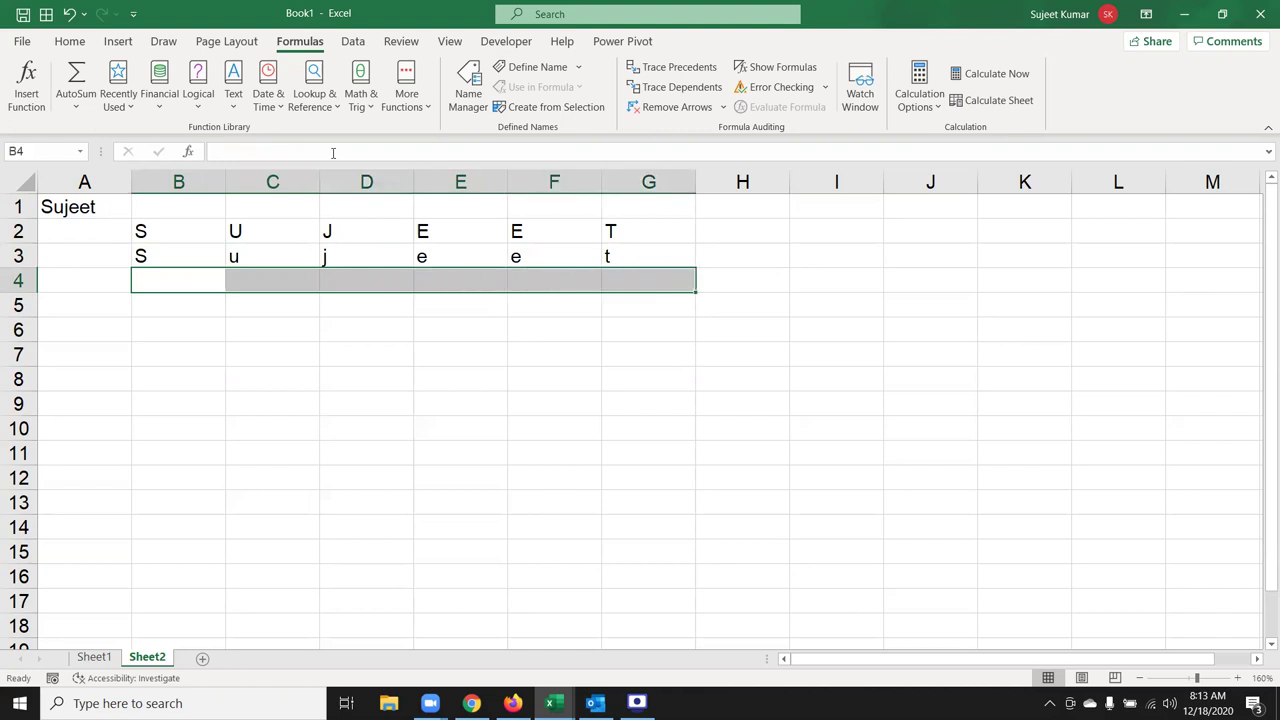
# Step: Enter =MID(A1,{1,2,3,4,5,6},1) across B4:G4 as a Ctrl+Shift+Enter array formula
pyautogui.write('={')
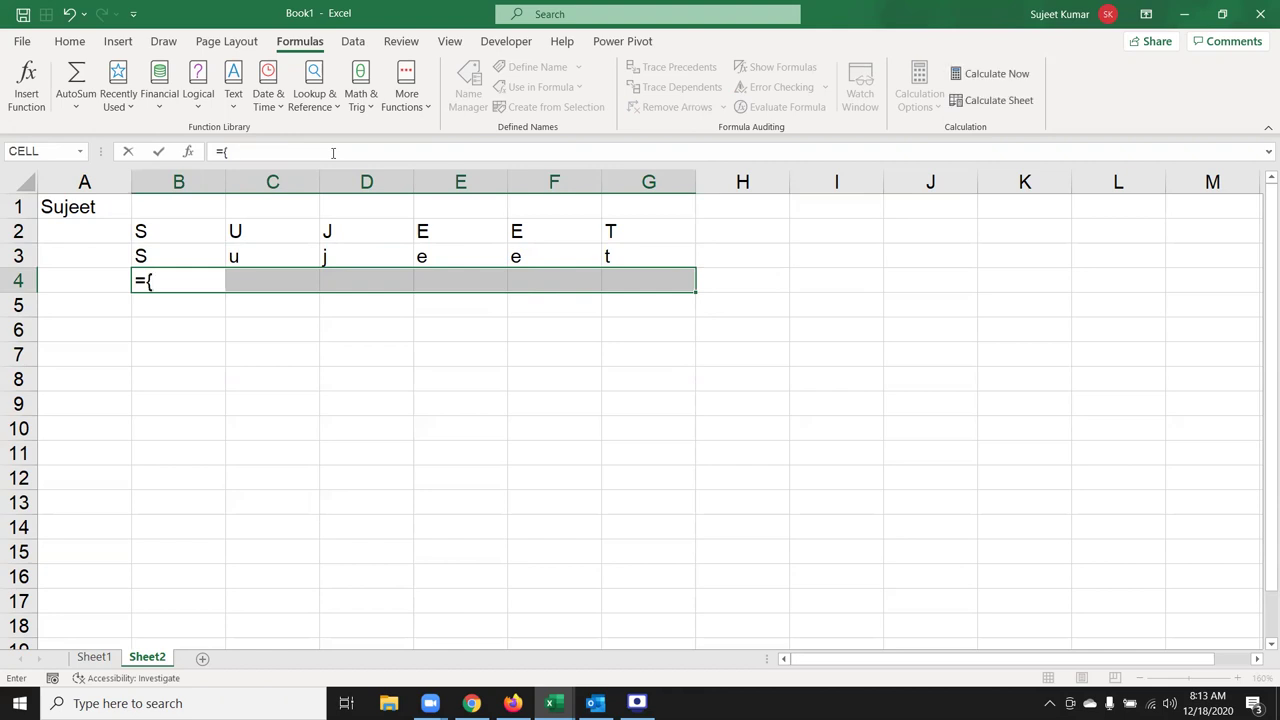
pyautogui.press('BackSpace')
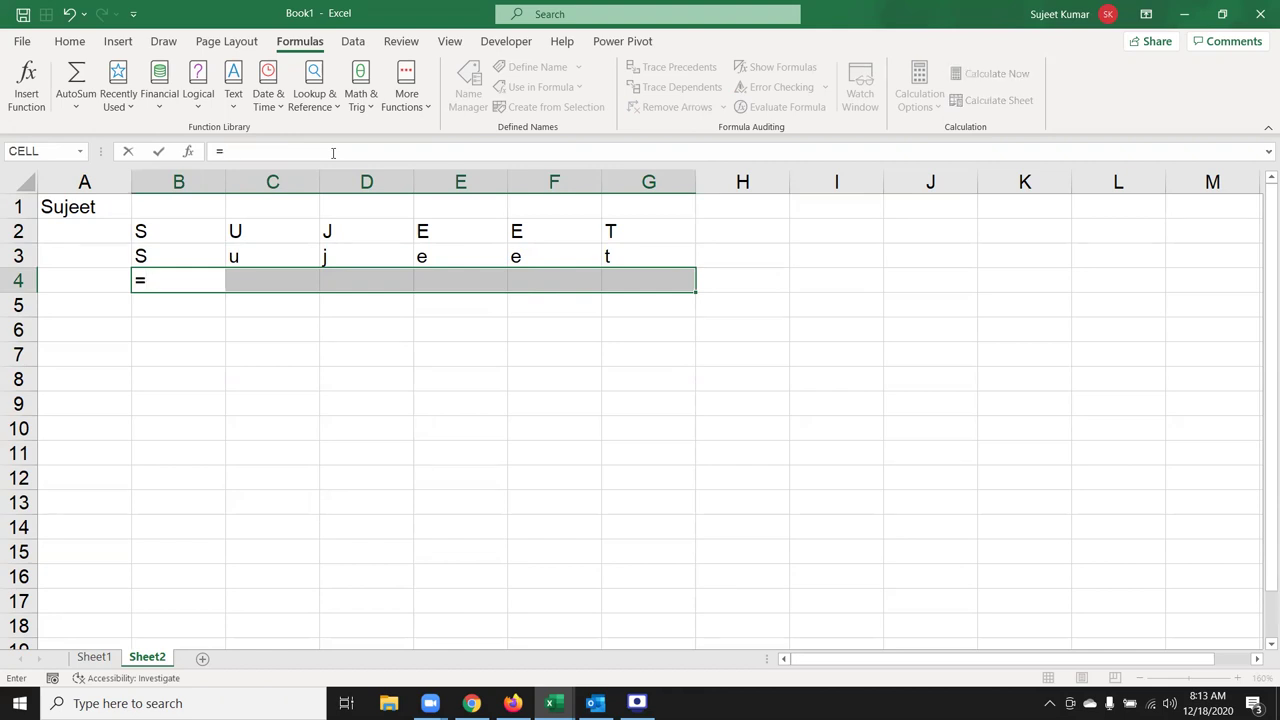
pyautogui.write('mid')
pyautogui.press('Tab')
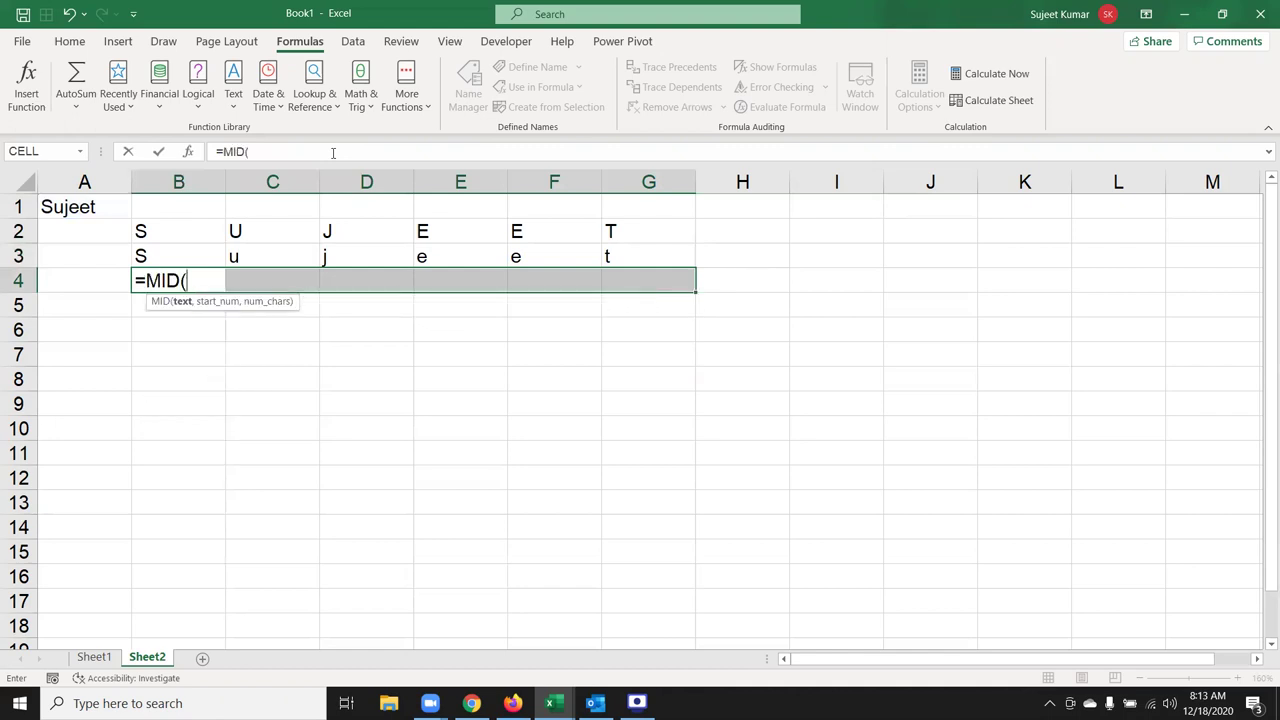
pyautogui.click(102, 204)
pyautogui.write(',')
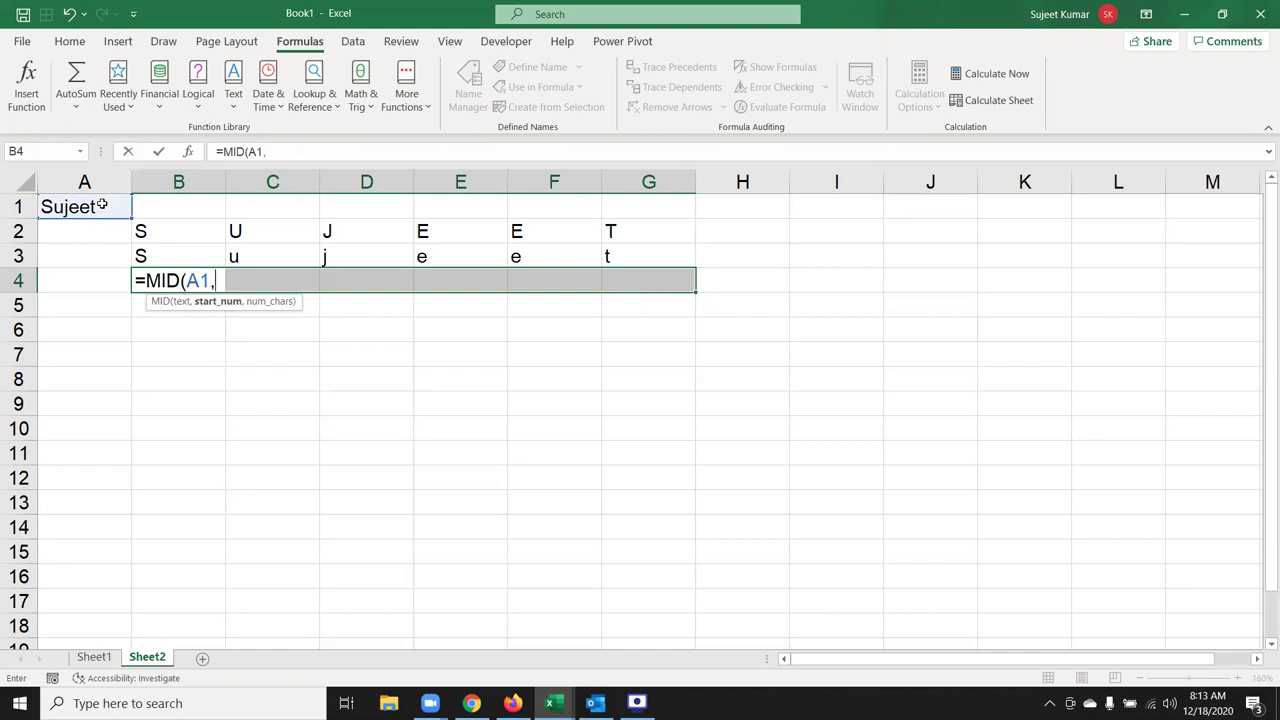
pyautogui.write('{')
pyautogui.write('1,2,3,4,5,6')
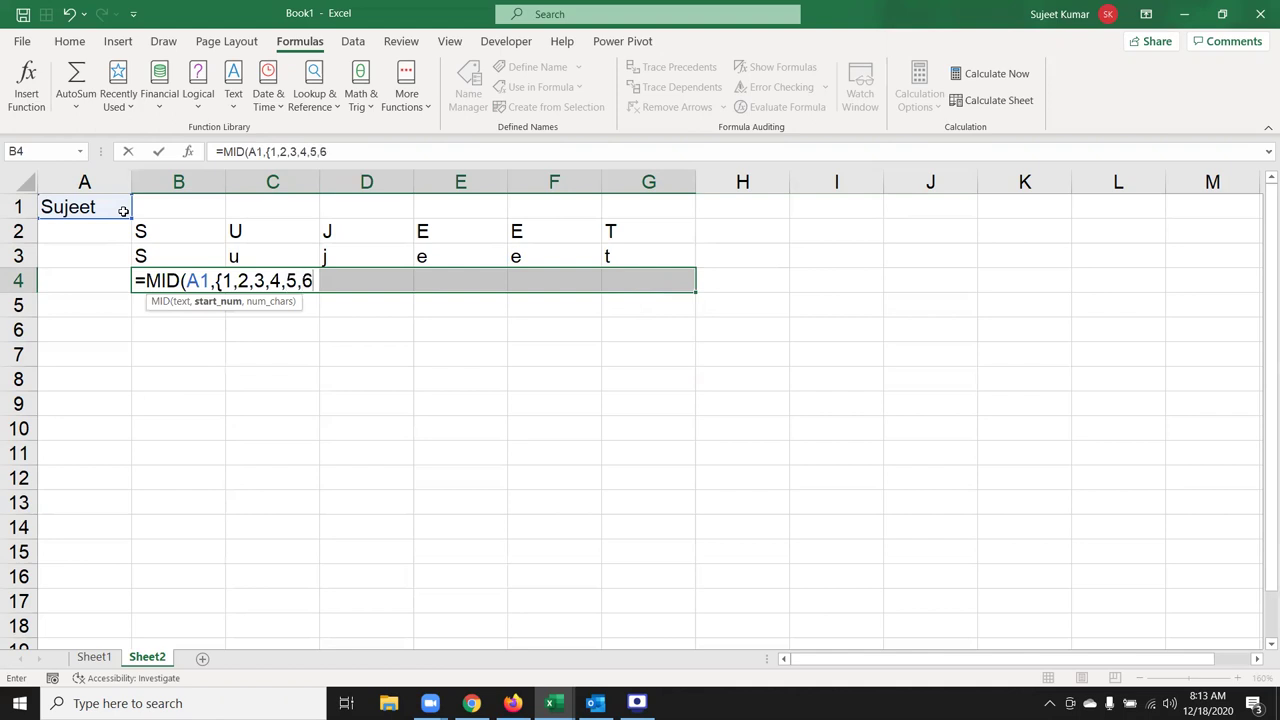
pyautogui.write('},1)')
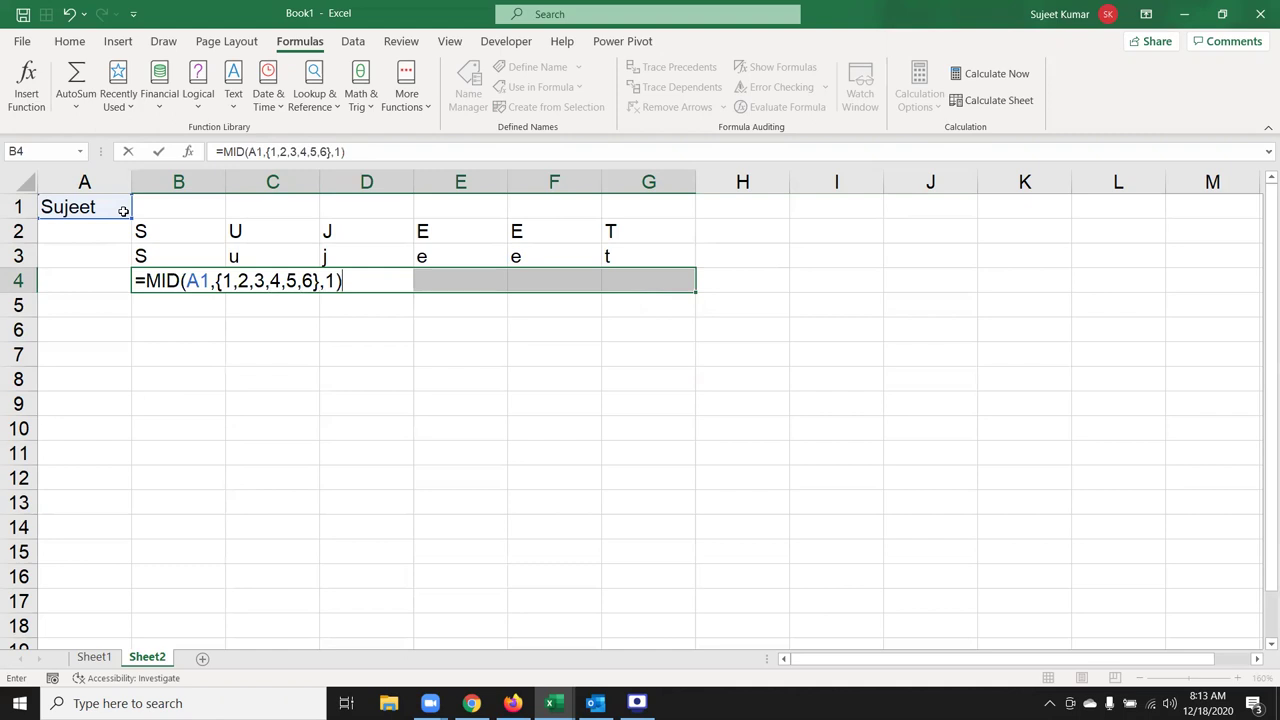
pyautogui.hotkey('ctrl', 'shift', 'Return')
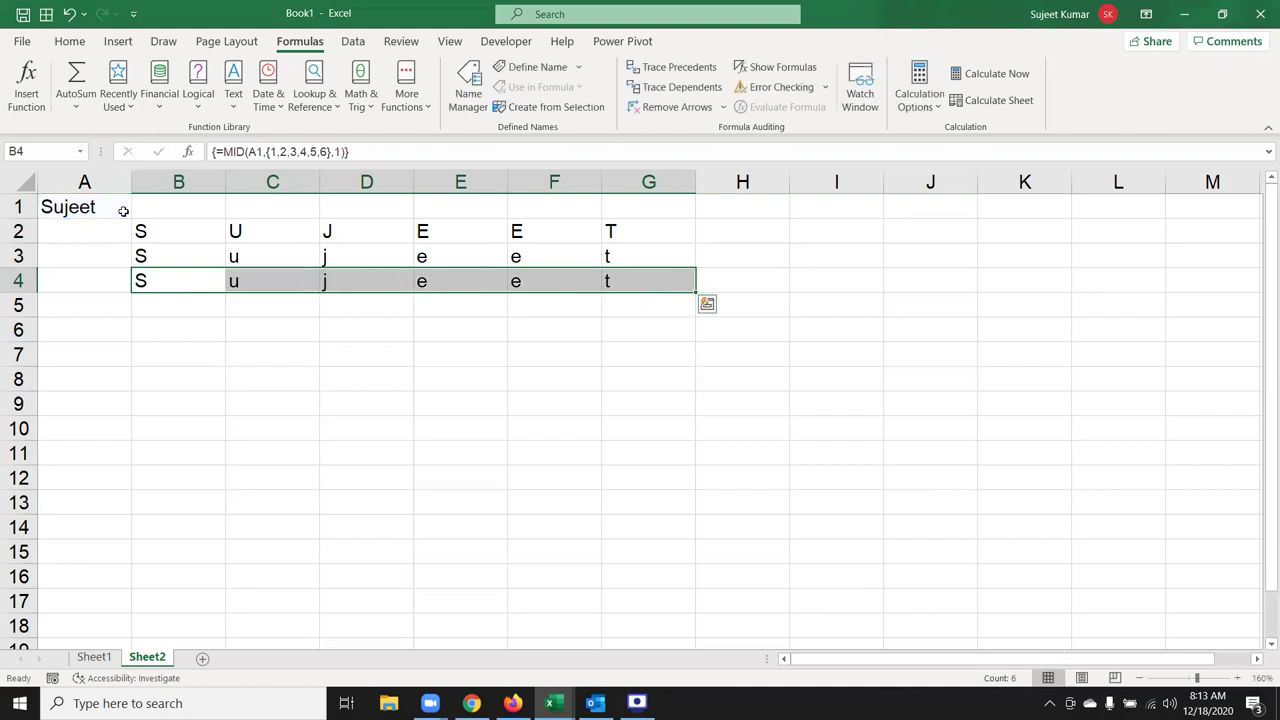
# Step: Check the B3:G3 results and the B4:G4 array formula result
pyautogui.press('Up')
pyautogui.hotkey('ctrl', 'shift', 'Right')
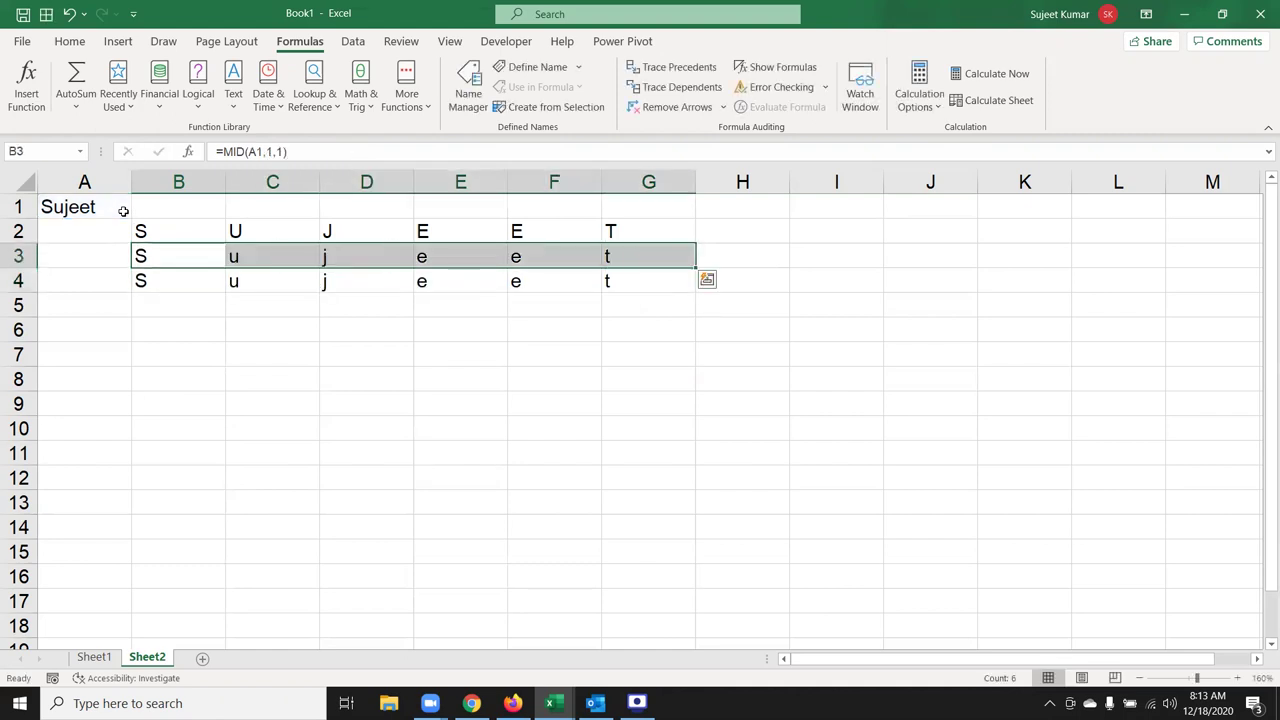
pyautogui.press('Down')
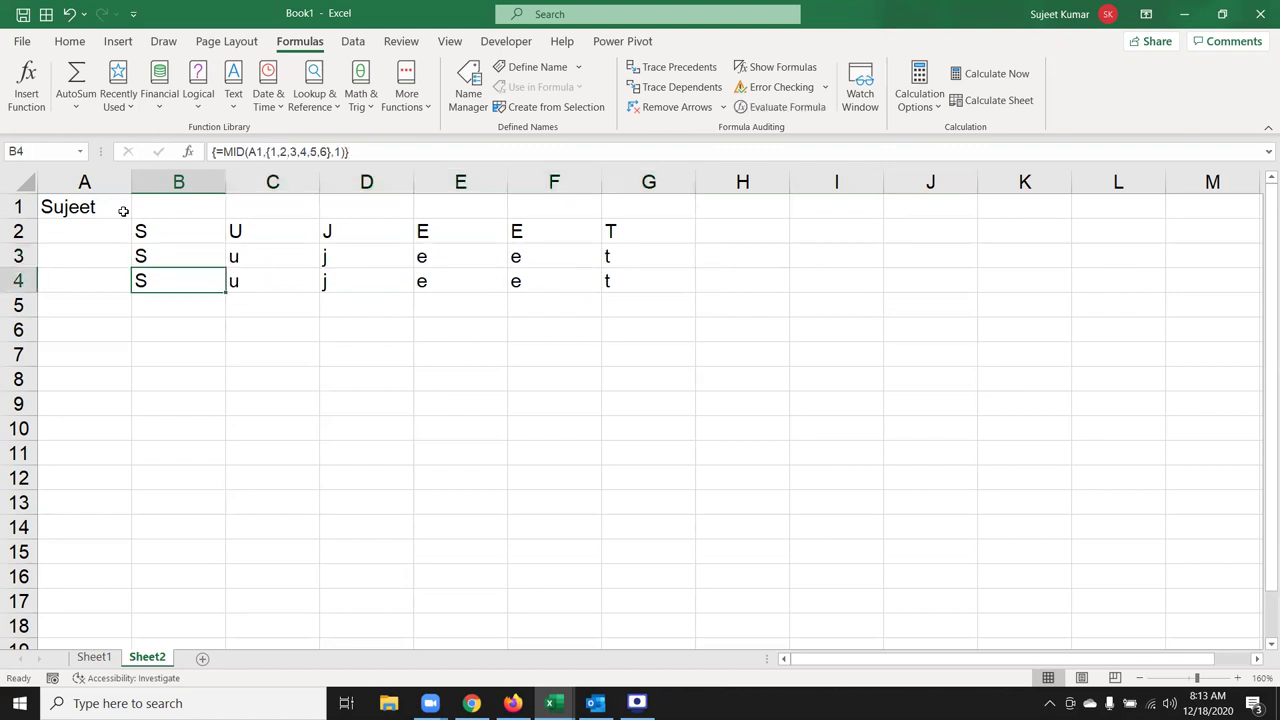
pyautogui.hotkey('ctrl', 'shift', 'Right')
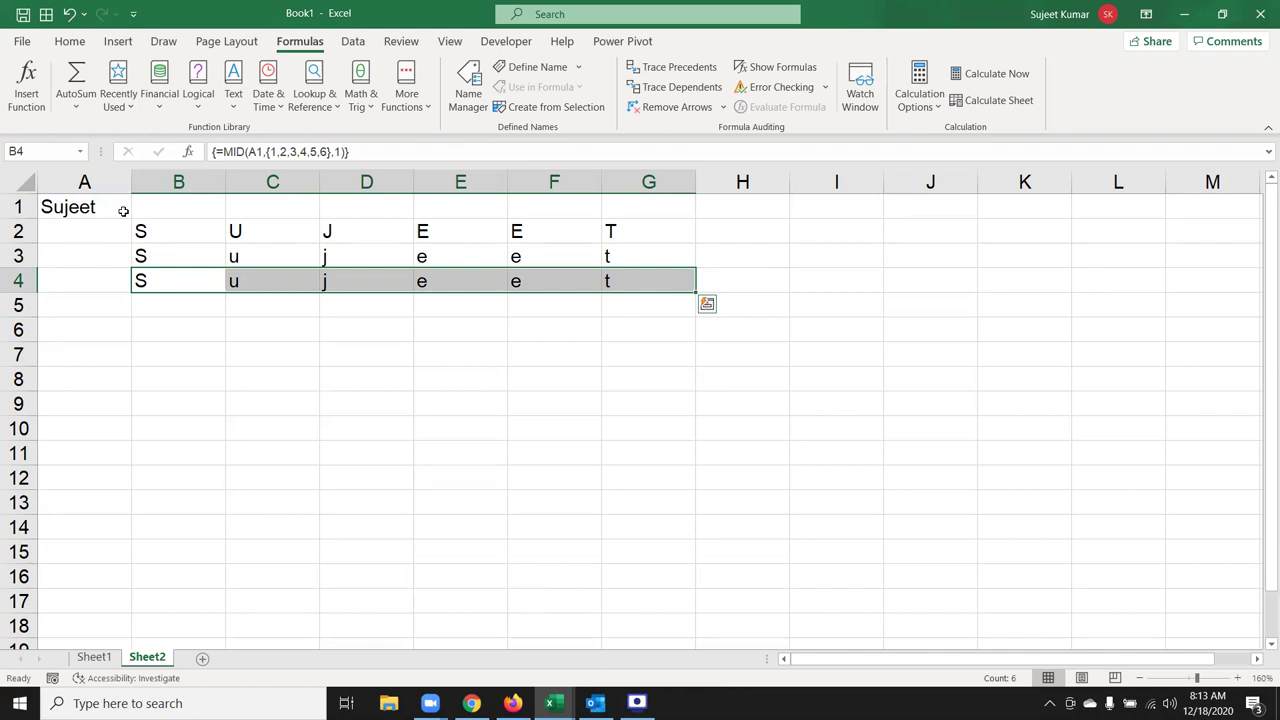
pyautogui.press('Right')
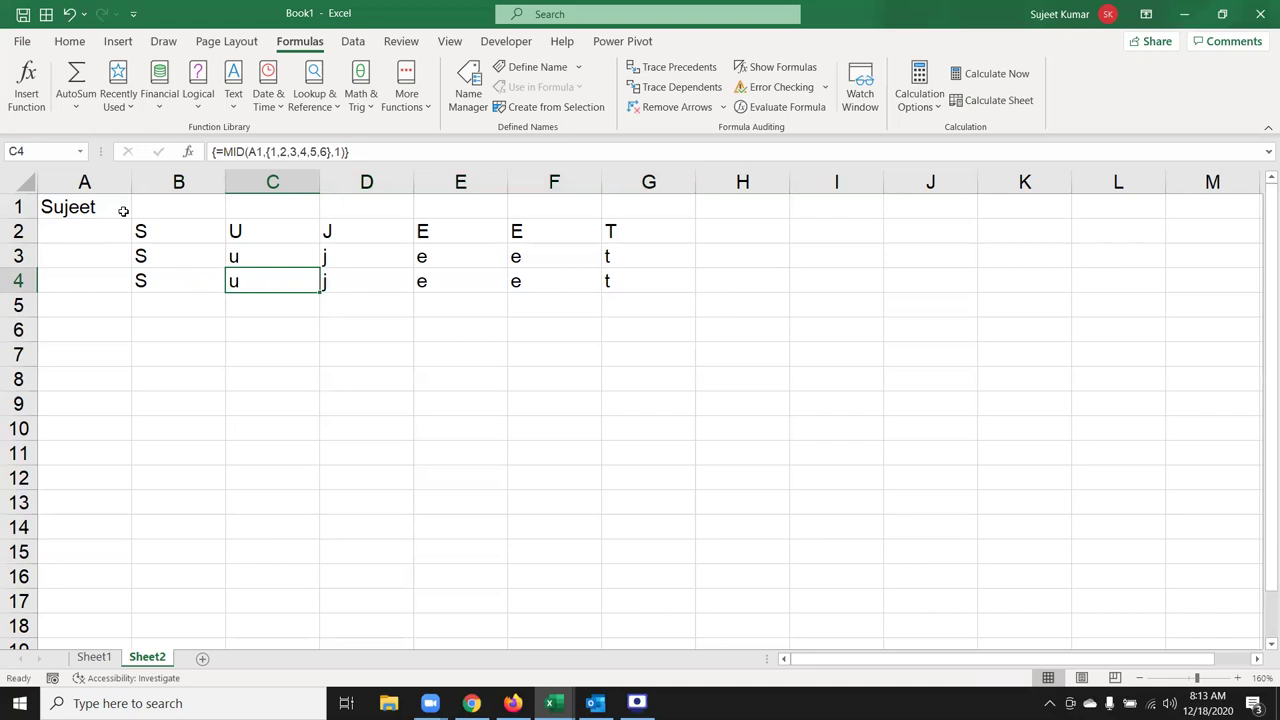
pyautogui.press('Left')
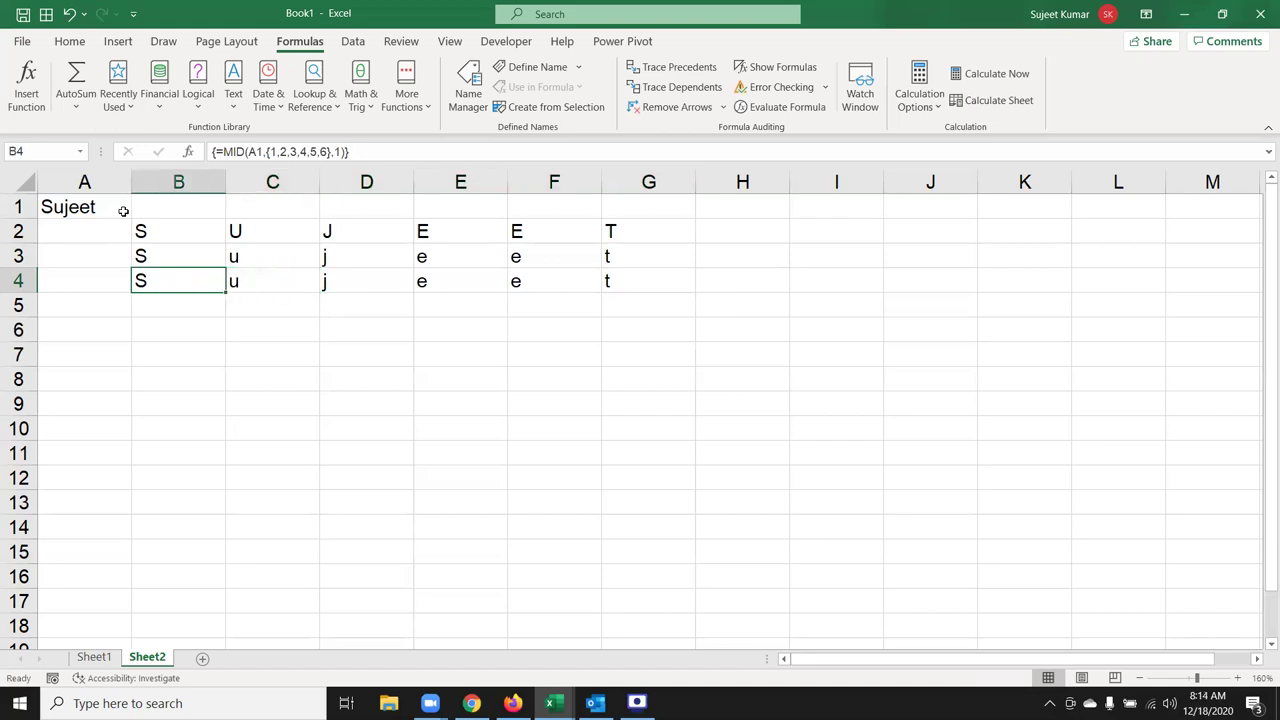
# Step: Inspect the B3 formula without changing it, then switch to the browser
pyautogui.press('Up')
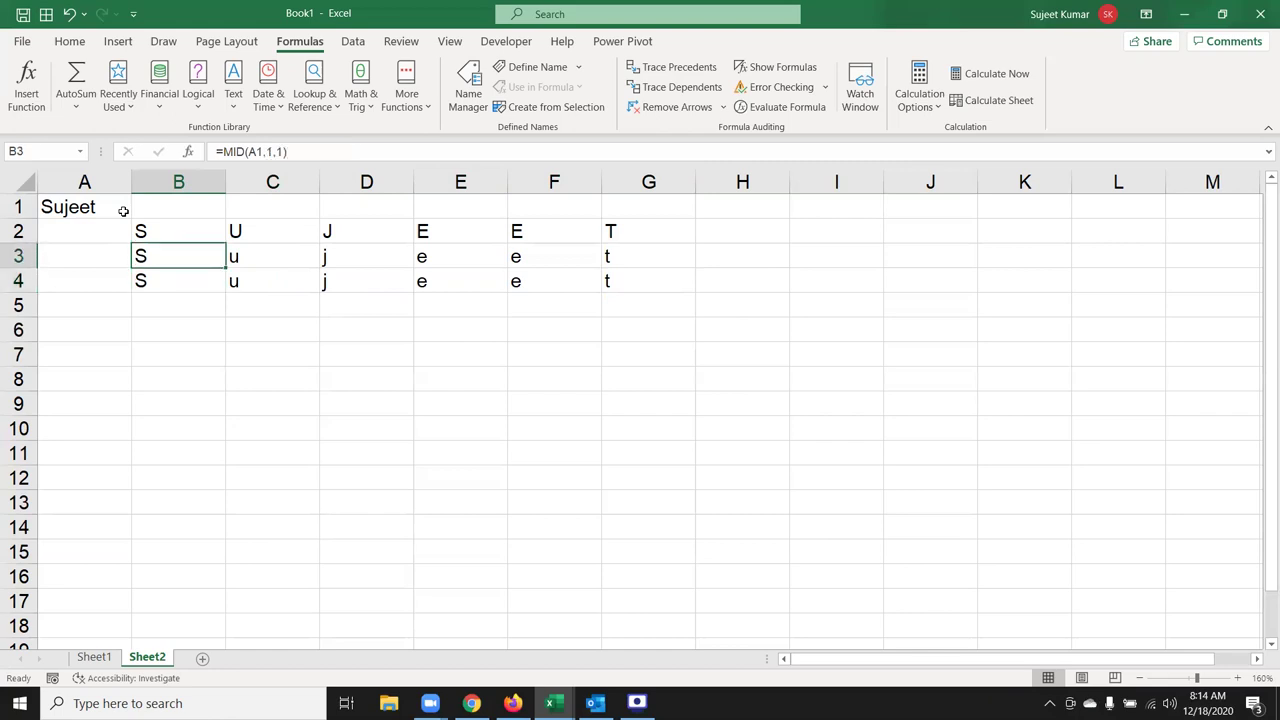
pyautogui.doubleClick(164, 255)
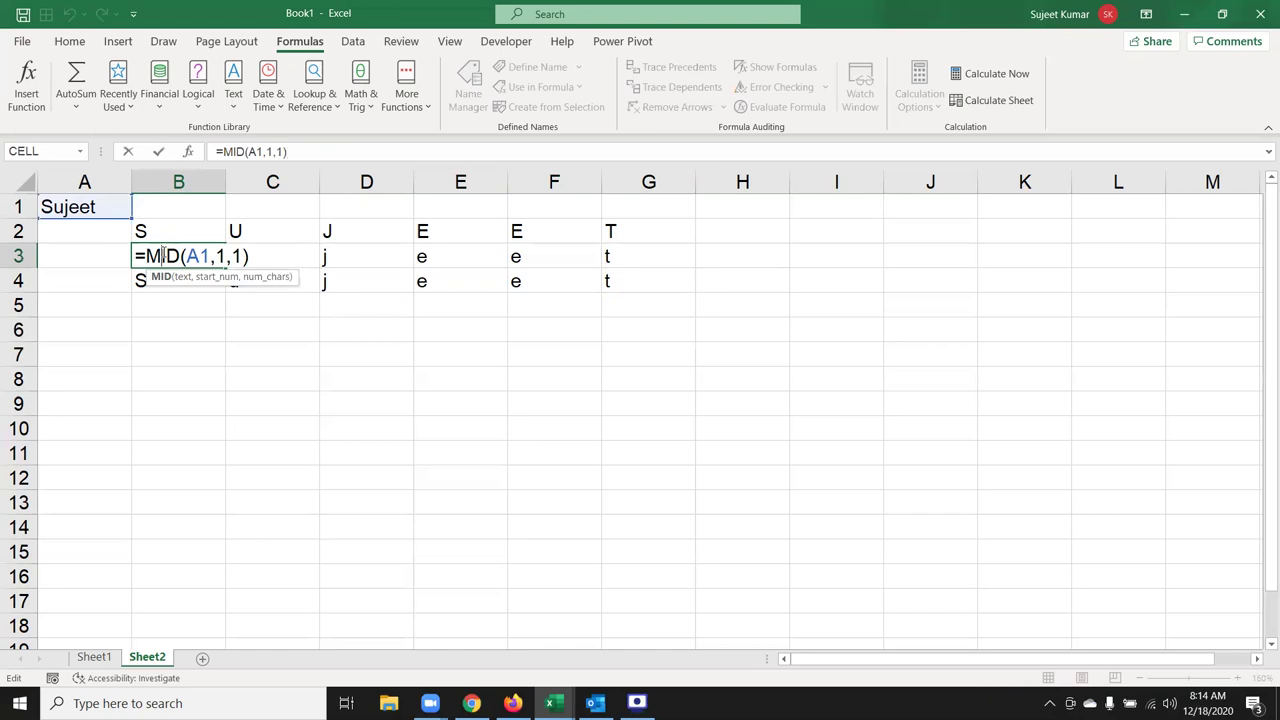
pyautogui.press('Escape')
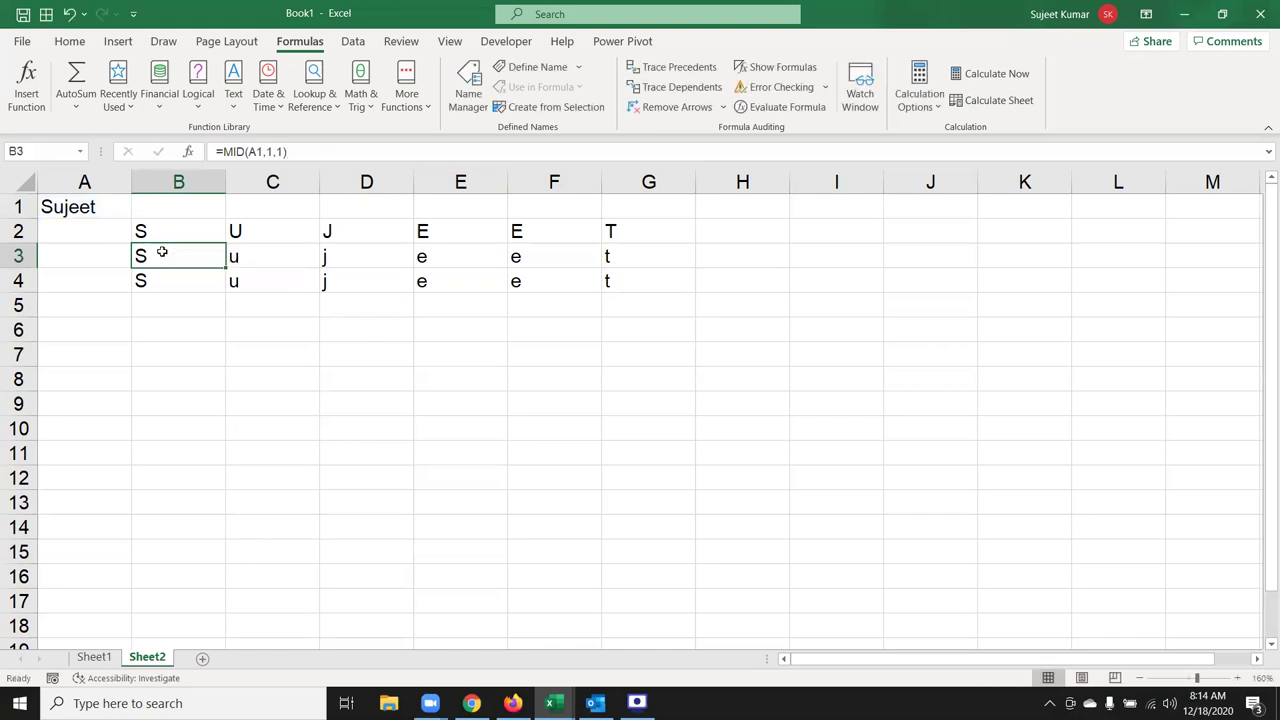
pyautogui.press('Right')
pyautogui.press('Right')
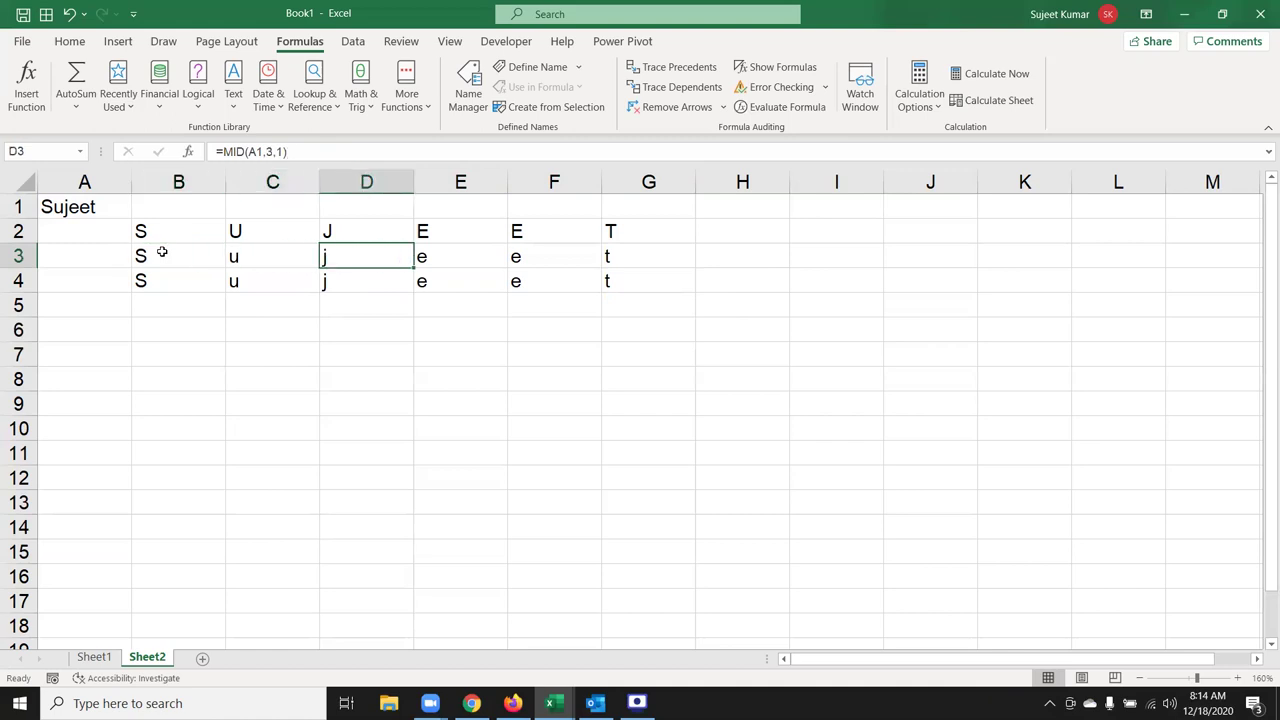
pyautogui.click(146, 302)
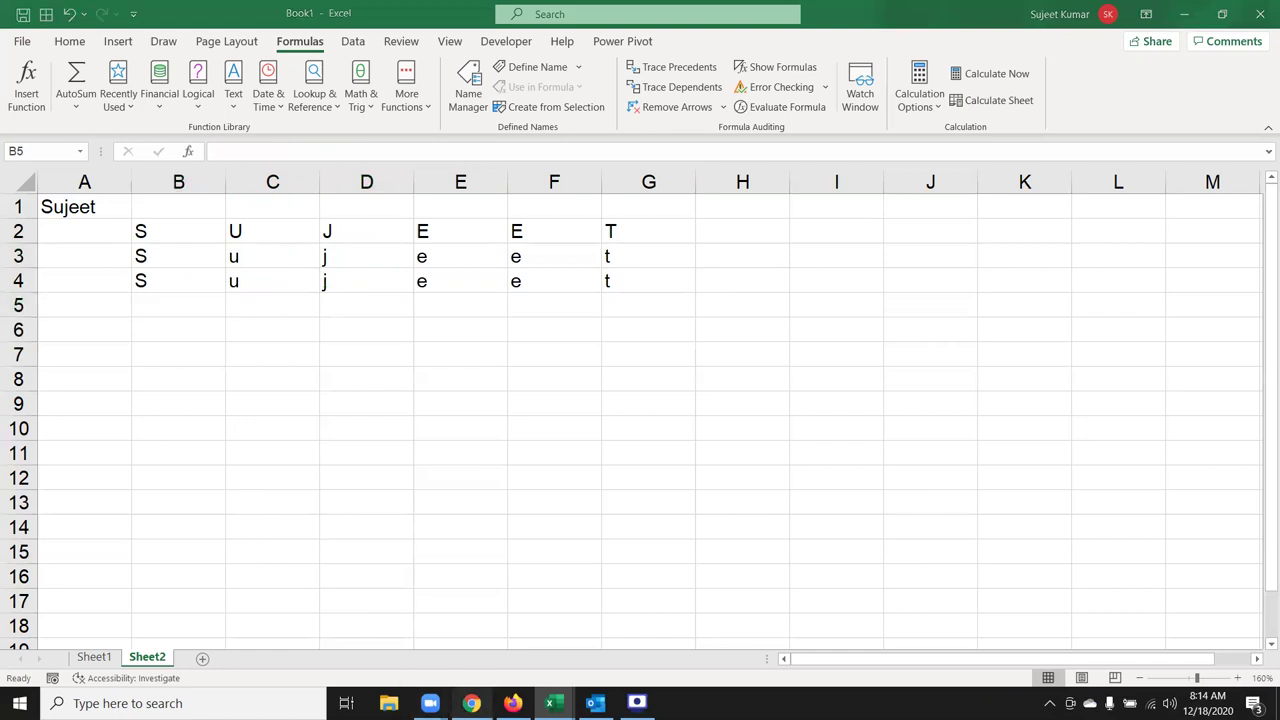
pyautogui.click(457, 692)
# Step: Search Gmail for 'PAN', open the PAN CARD FORMATE email and preview MY PAN.xls
pyautogui.click(110, 14)
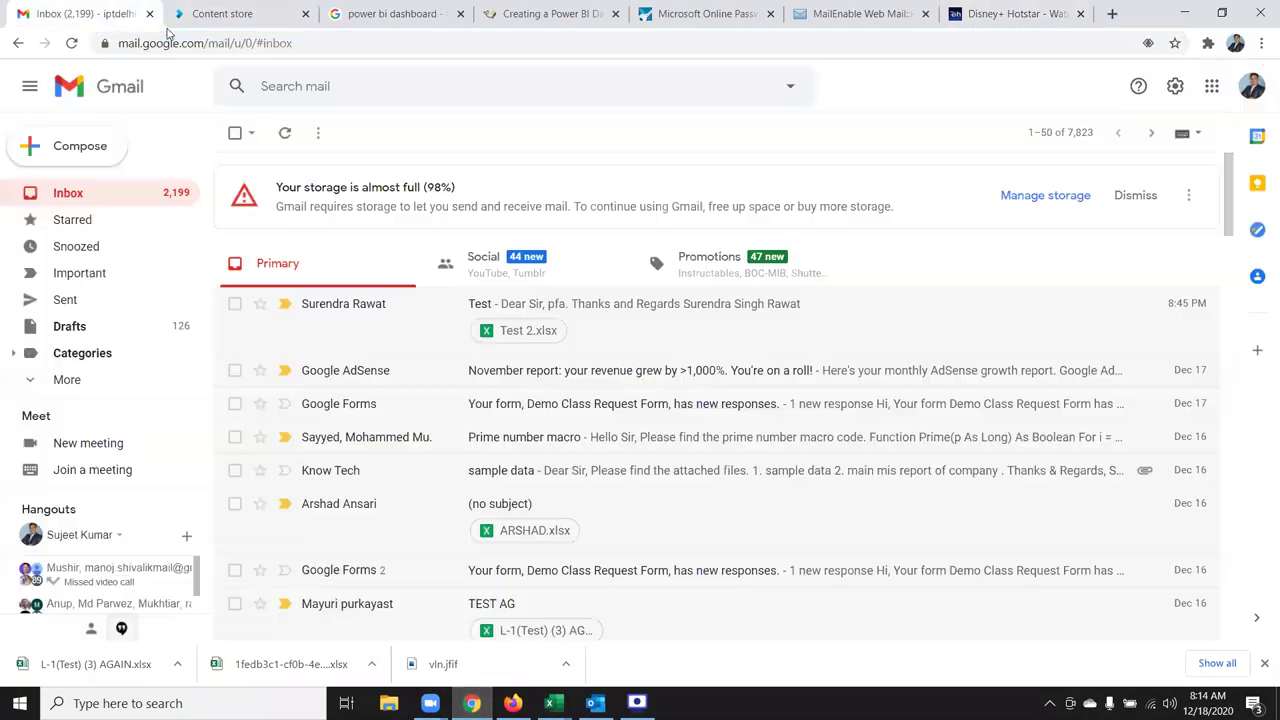
pyautogui.click(282, 85)
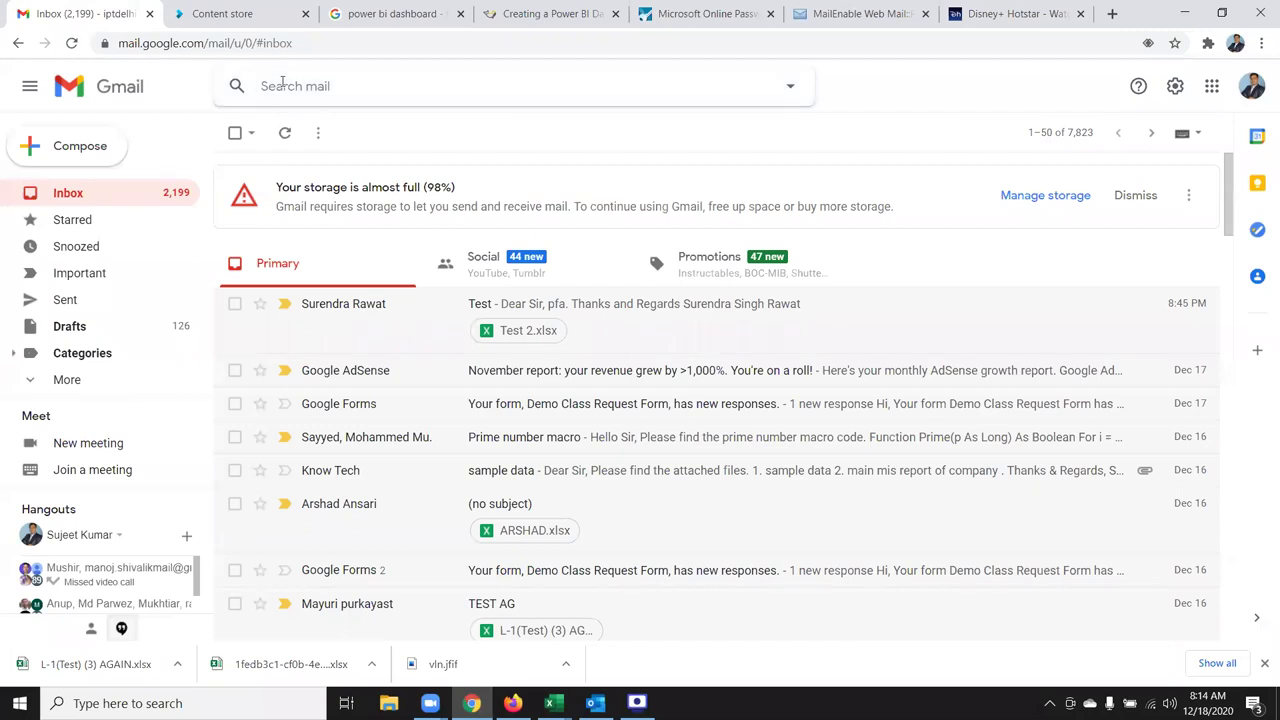
pyautogui.write('PAN')
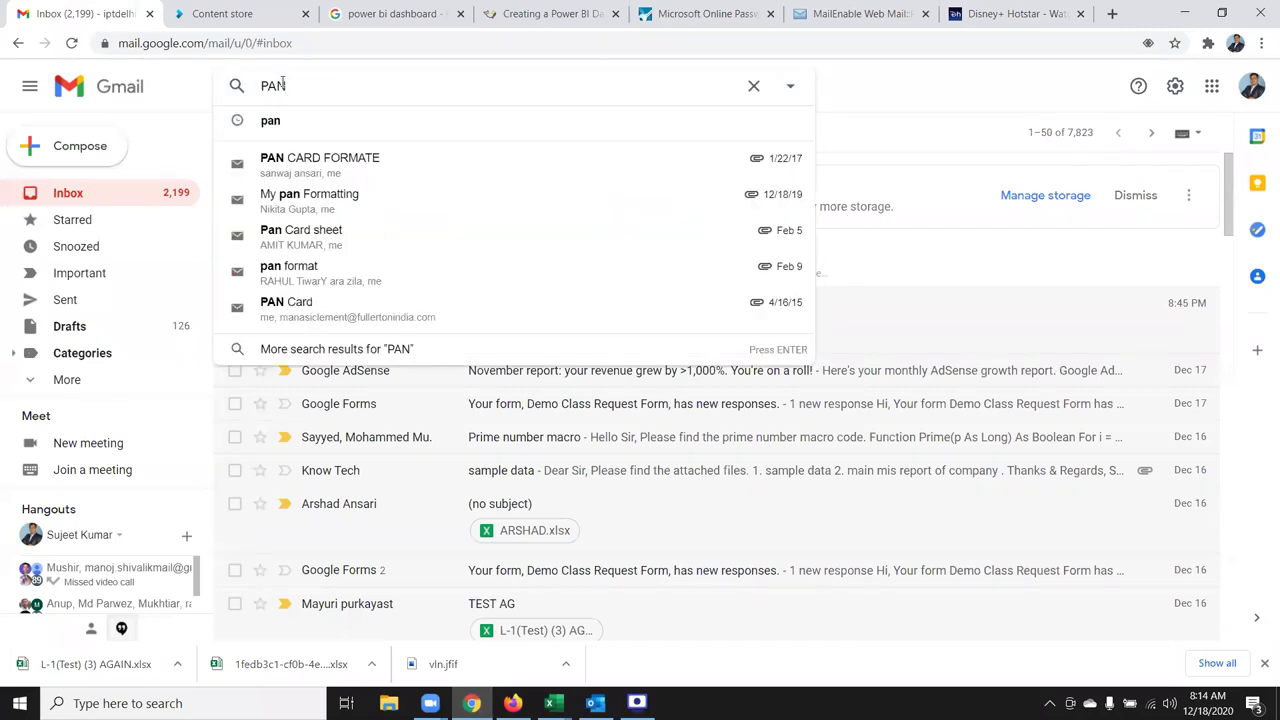
pyautogui.click(320, 158)
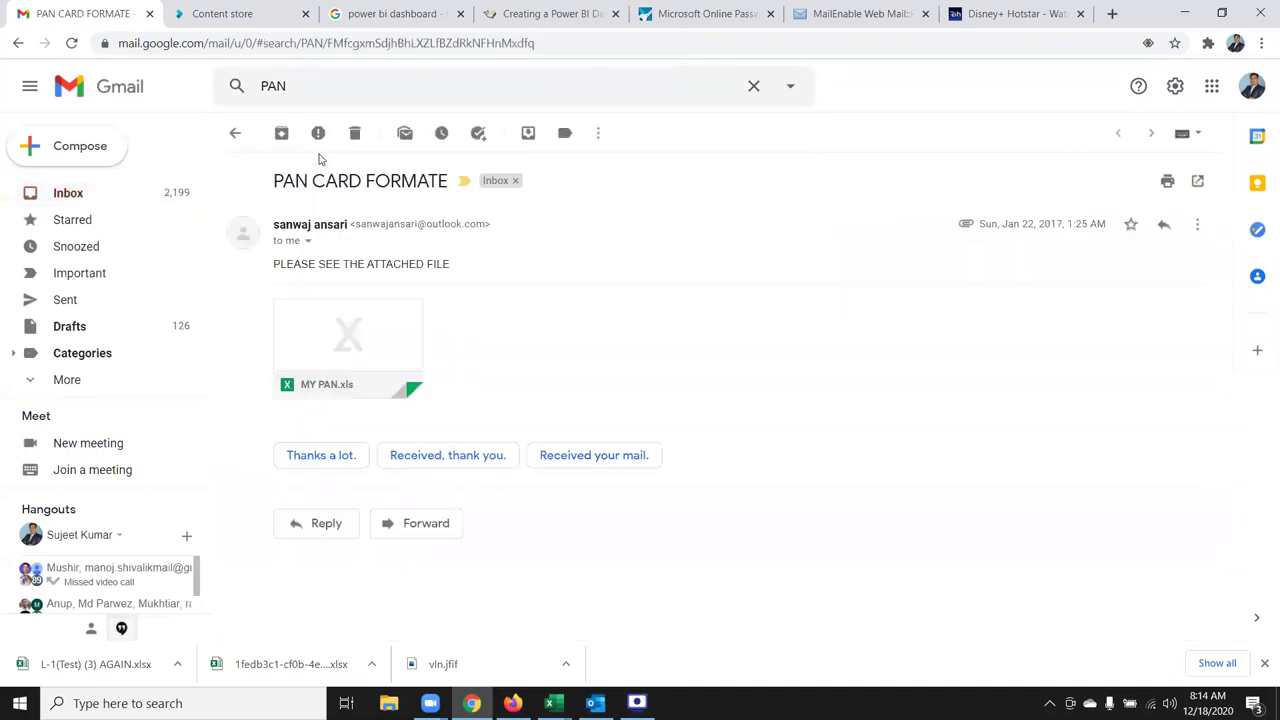
pyautogui.click(369, 338)
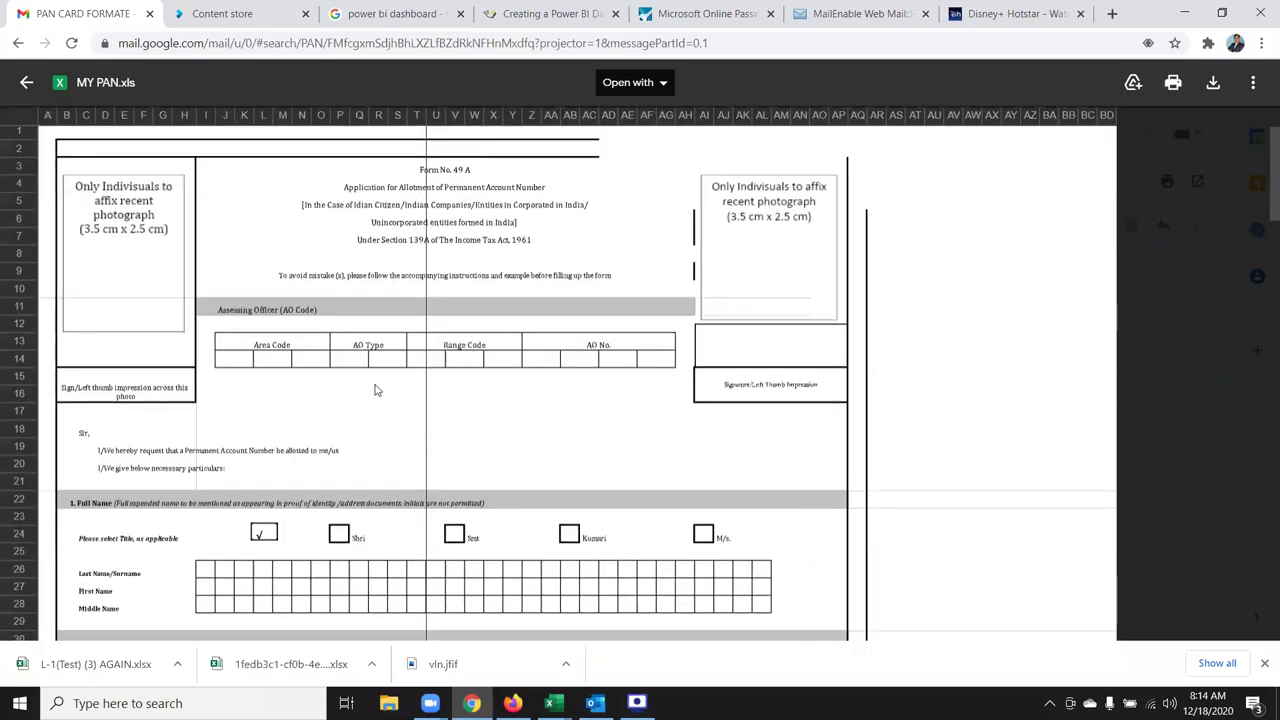
# Step: Scroll through the MY PAN.xls form and check the Last Name/Surname boxes
pyautogui.scroll(-3, 362, 438)
pyautogui.click(205, 322)
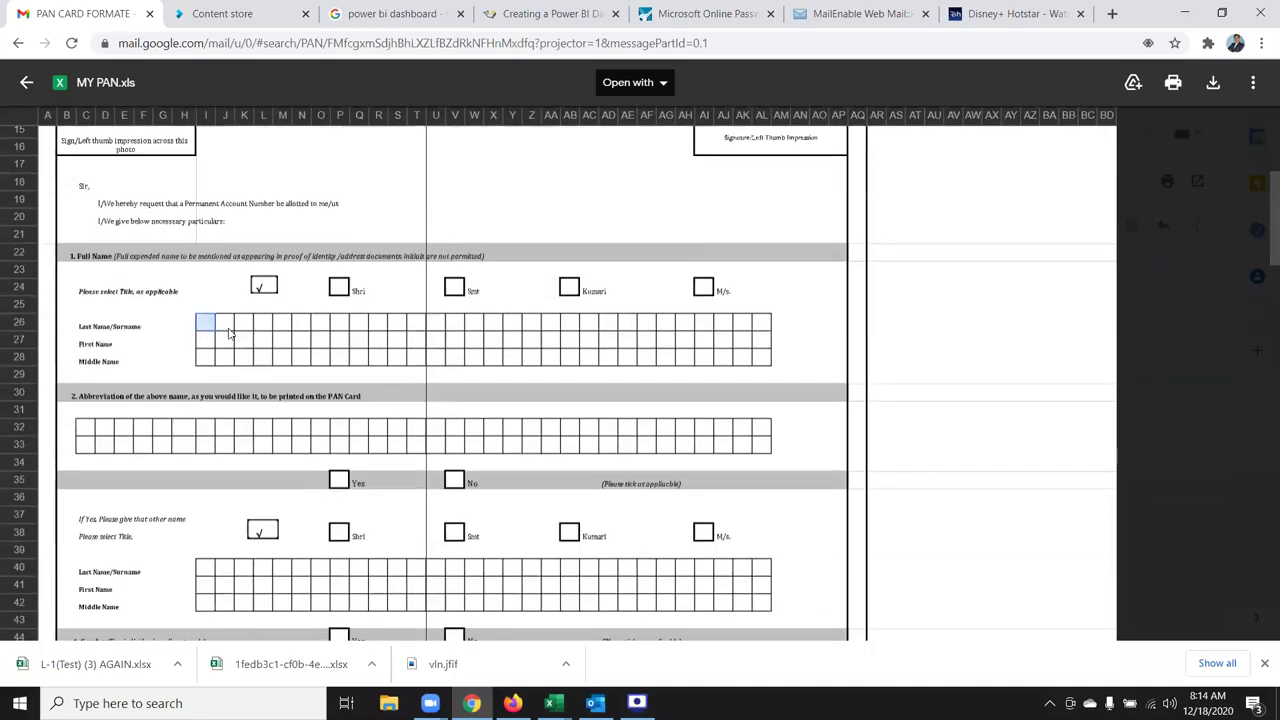
pyautogui.click(240, 326)
pyautogui.scroll(-3, 229, 400)
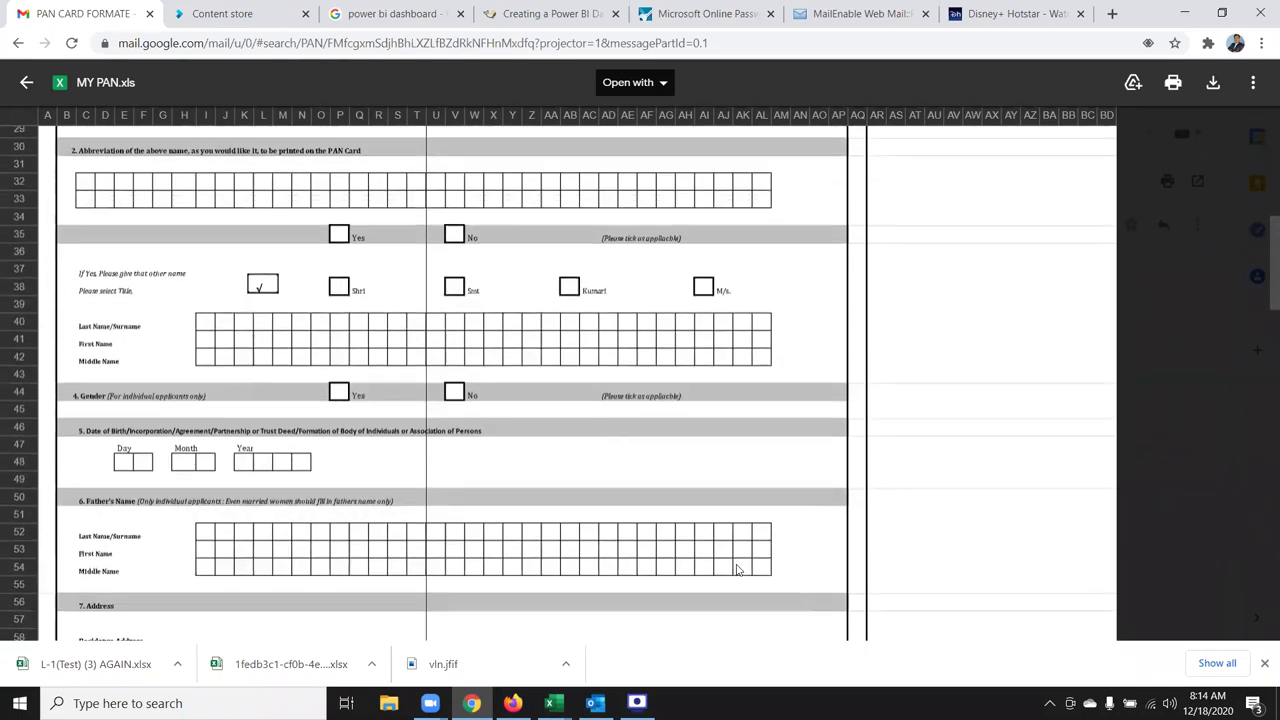
pyautogui.scroll(3, 807, 552)
pyautogui.click(1264, 663)
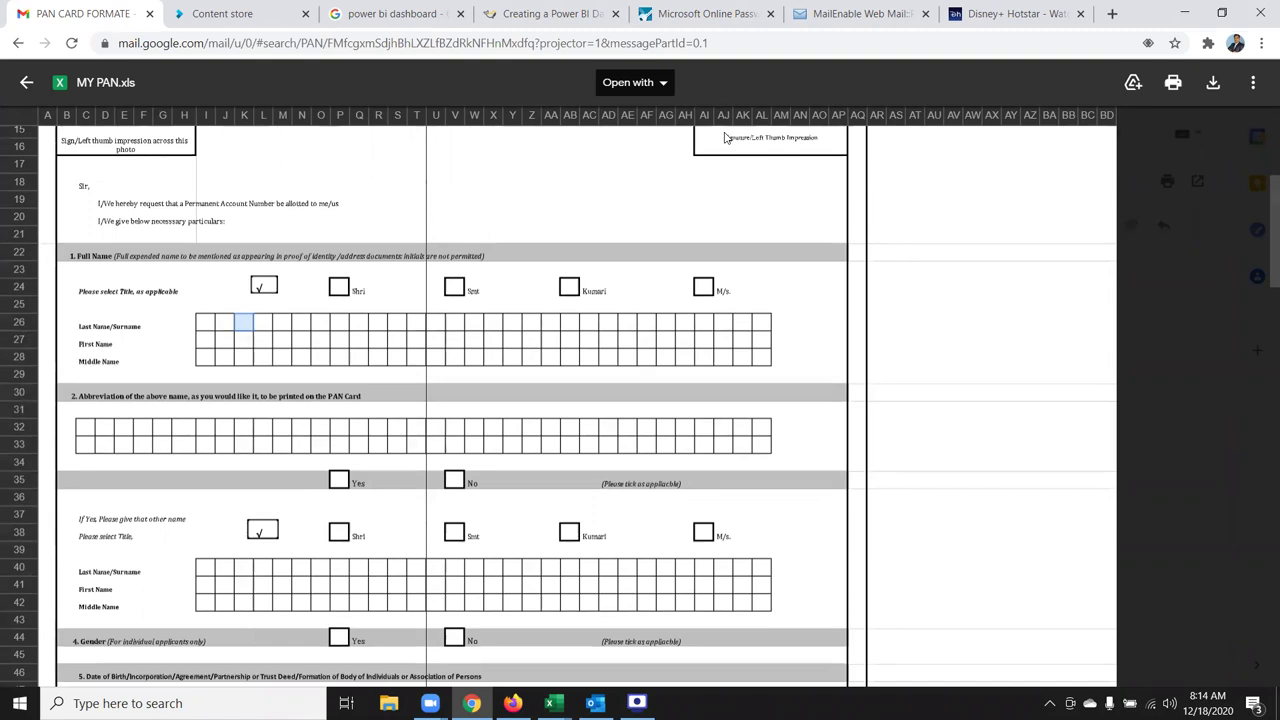
# Step: Select the row of Last Name boxes, then close the preview and return to the inbox
pyautogui.click(912, 364)
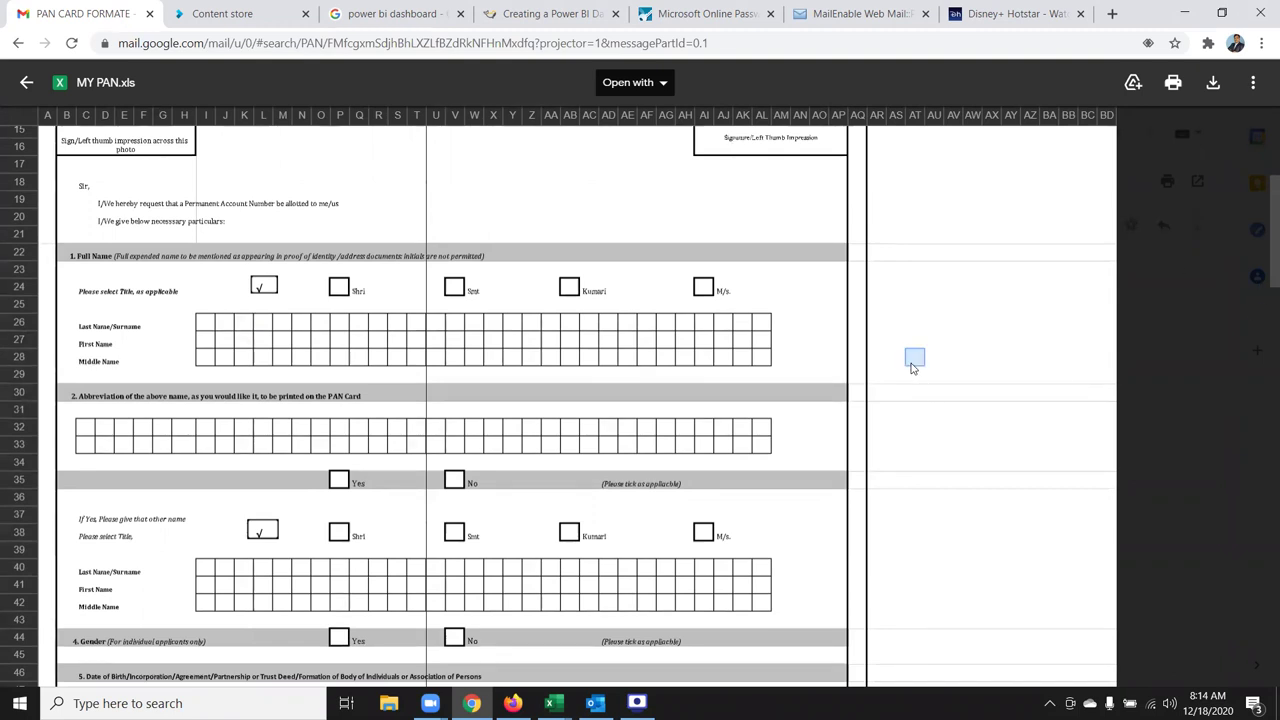
pyautogui.click(201, 328)
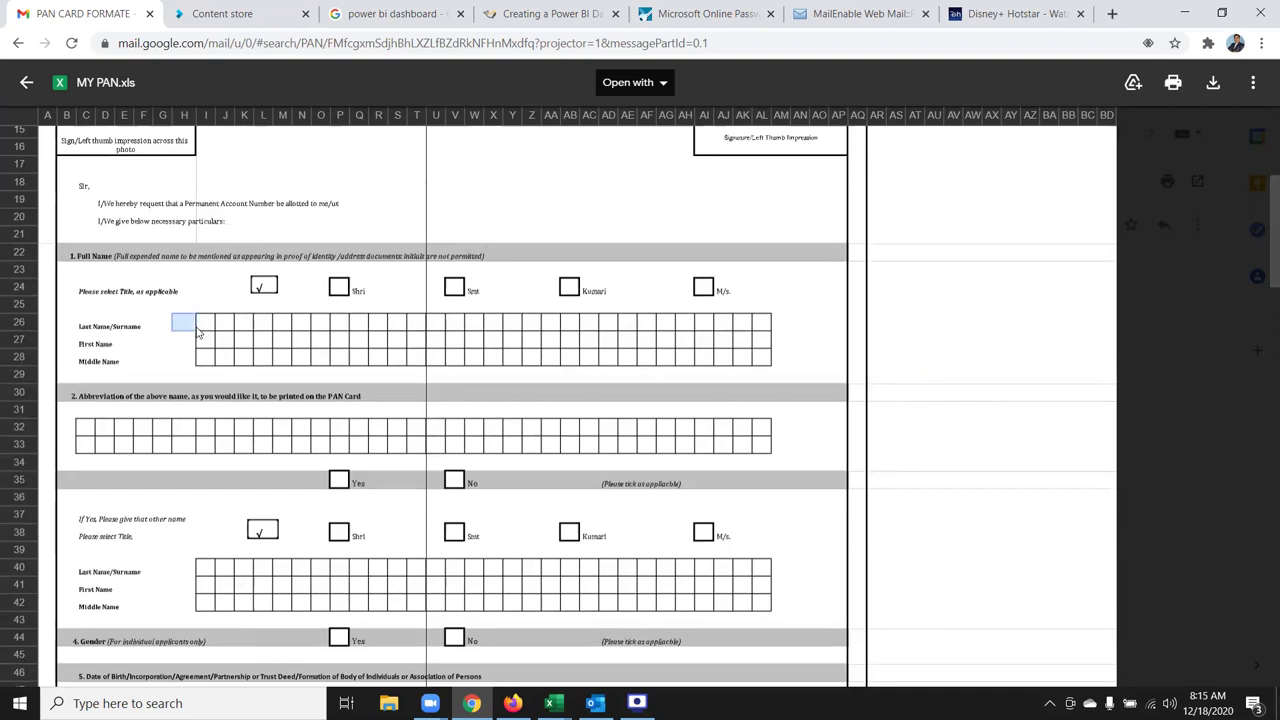
pyautogui.click(204, 330)
pyautogui.moveTo(204, 330)
pyautogui.mouseDown()
pyautogui.moveTo(520, 327)
pyautogui.moveTo(767, 357)
pyautogui.mouseUp()
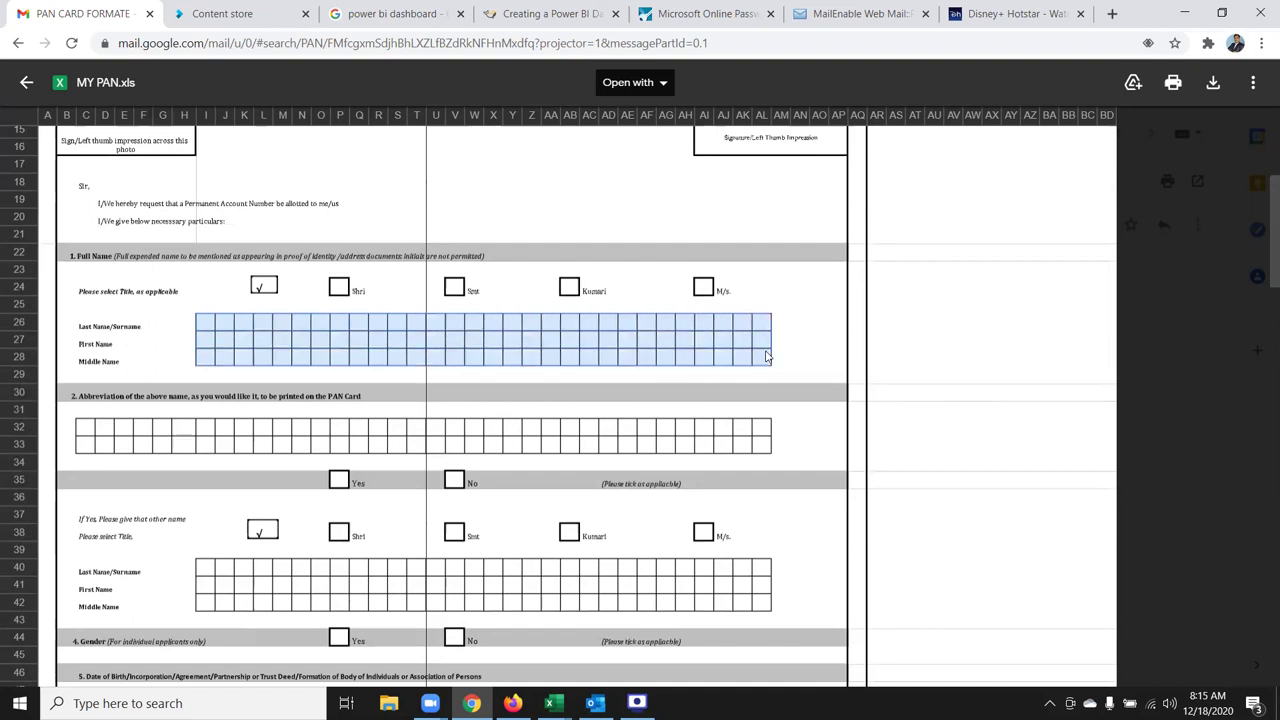
pyautogui.click(26, 83)
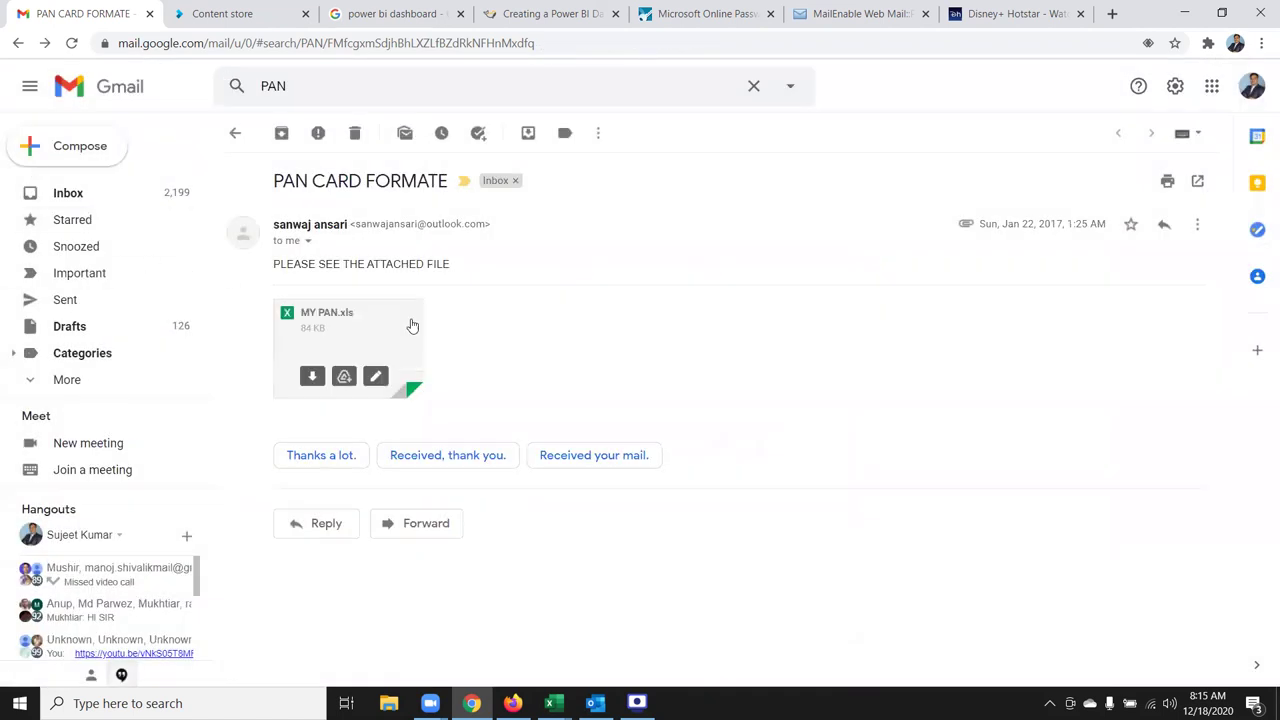
pyautogui.click(58, 195)
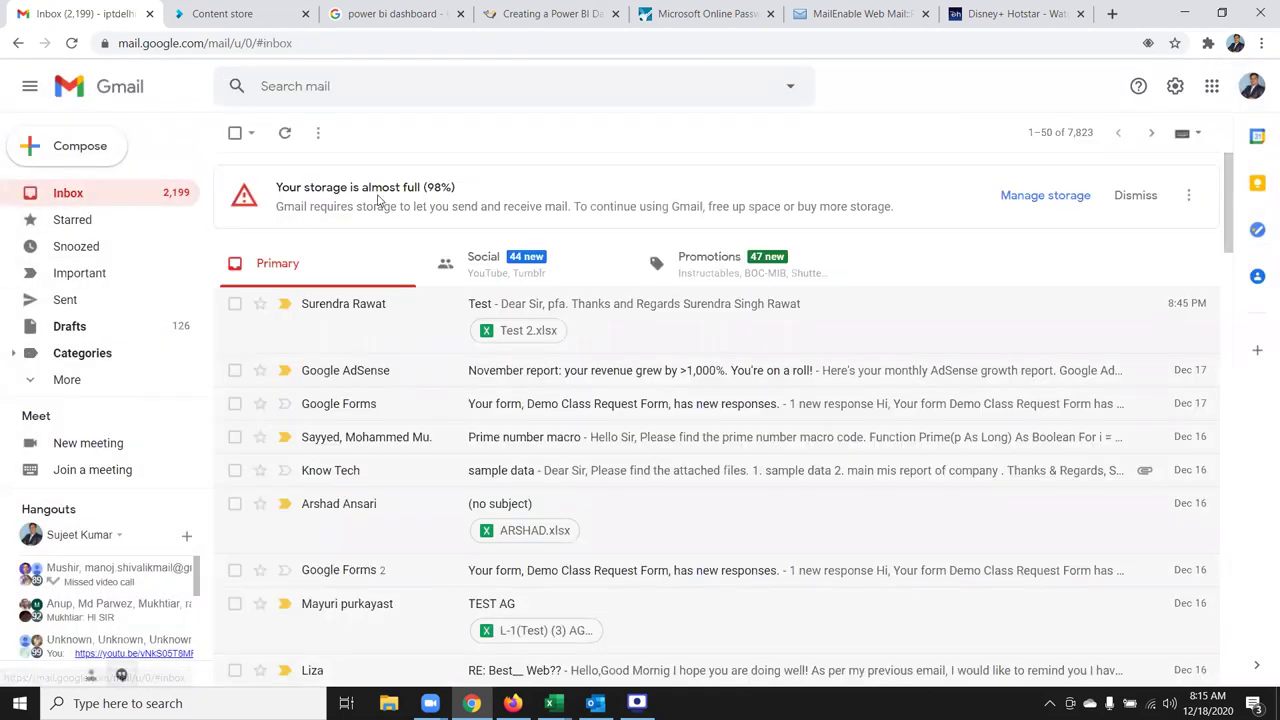
pyautogui.click(1184, 16)
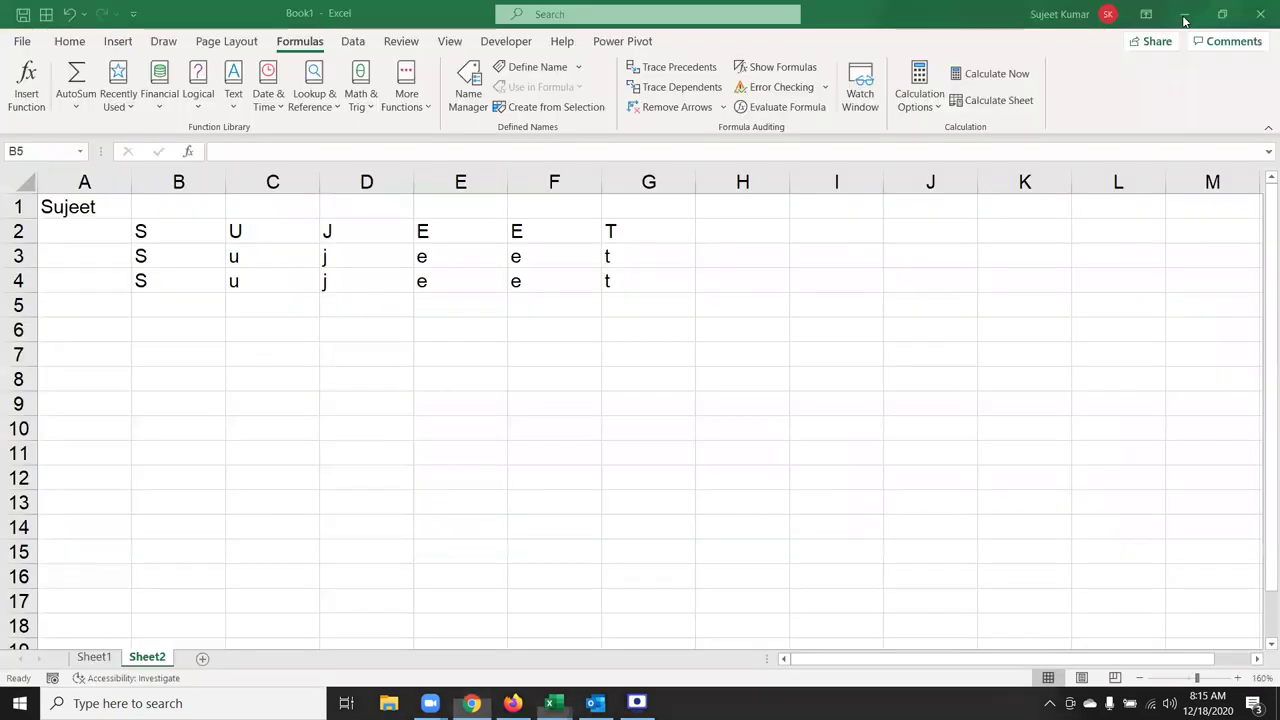
pyautogui.click(331, 282)
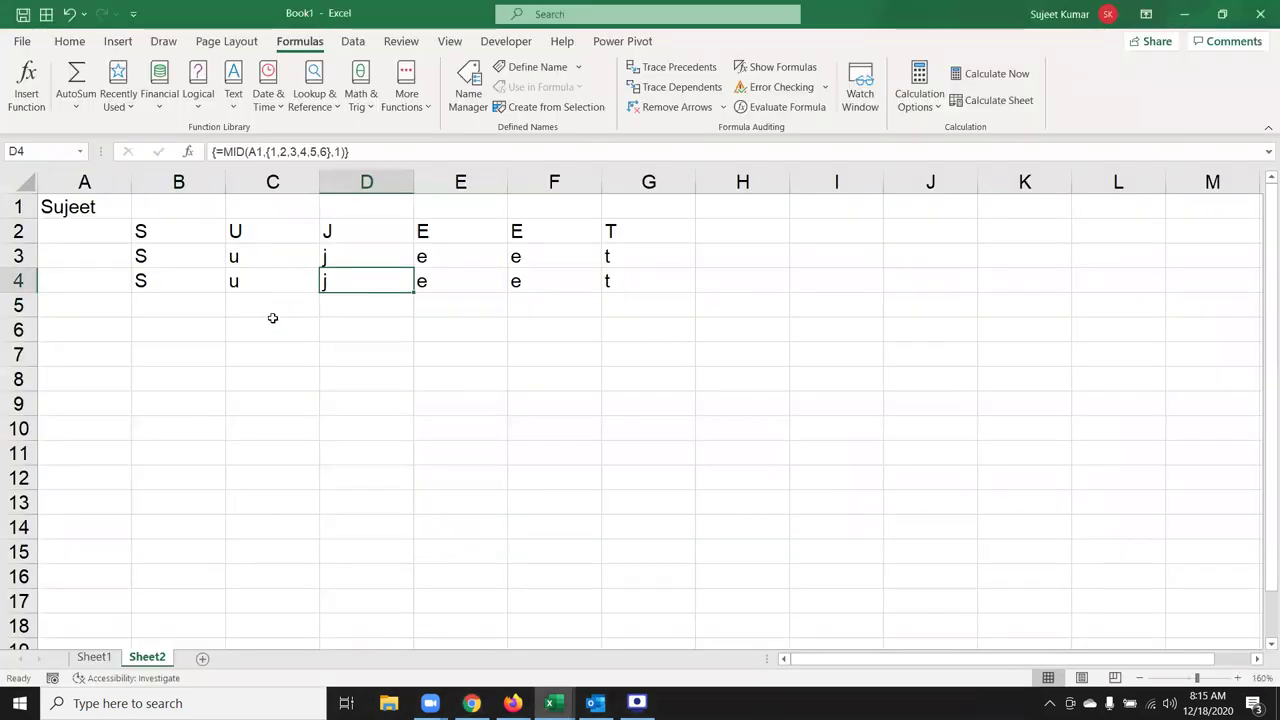
pyautogui.click(186, 320)
pyautogui.moveTo(180, 283)
pyautogui.mouseDown()
pyautogui.moveTo(587, 255)
pyautogui.moveTo(593, 234)
pyautogui.mouseUp()
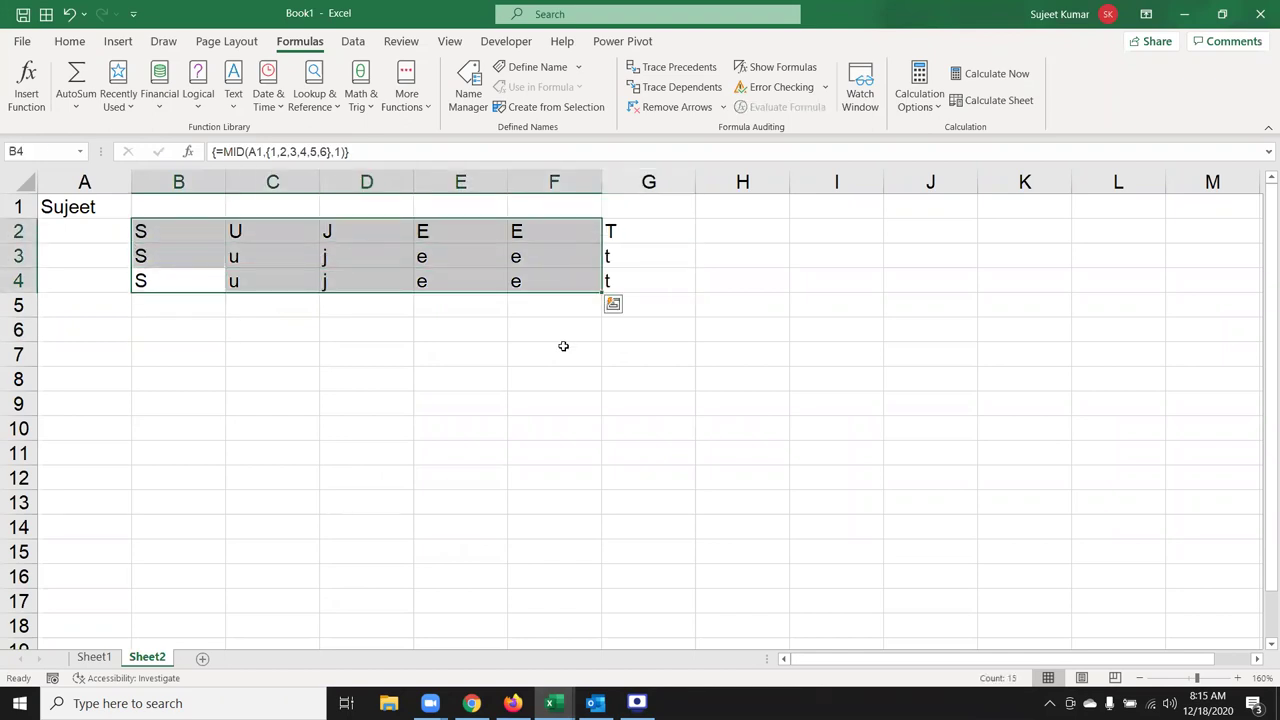
pyautogui.click(232, 335)
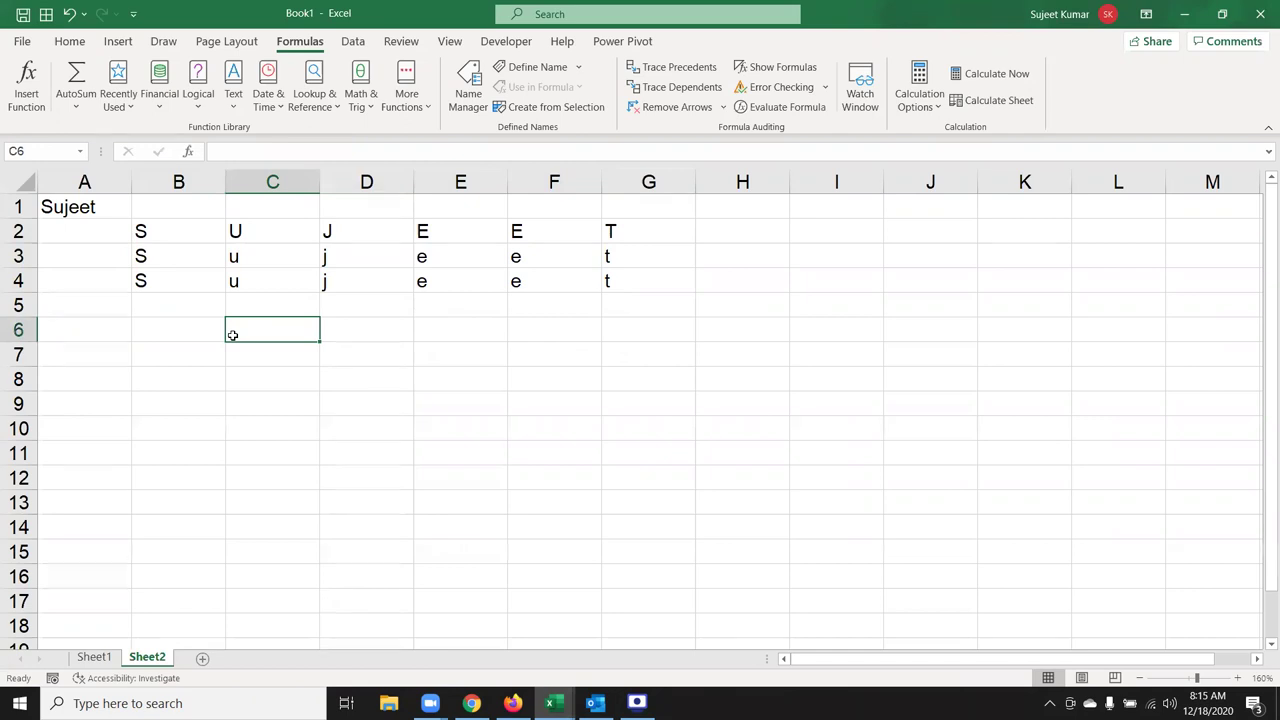
pyautogui.press('Up')
pyautogui.press('Up')
pyautogui.press('Up')
pyautogui.press('Left')
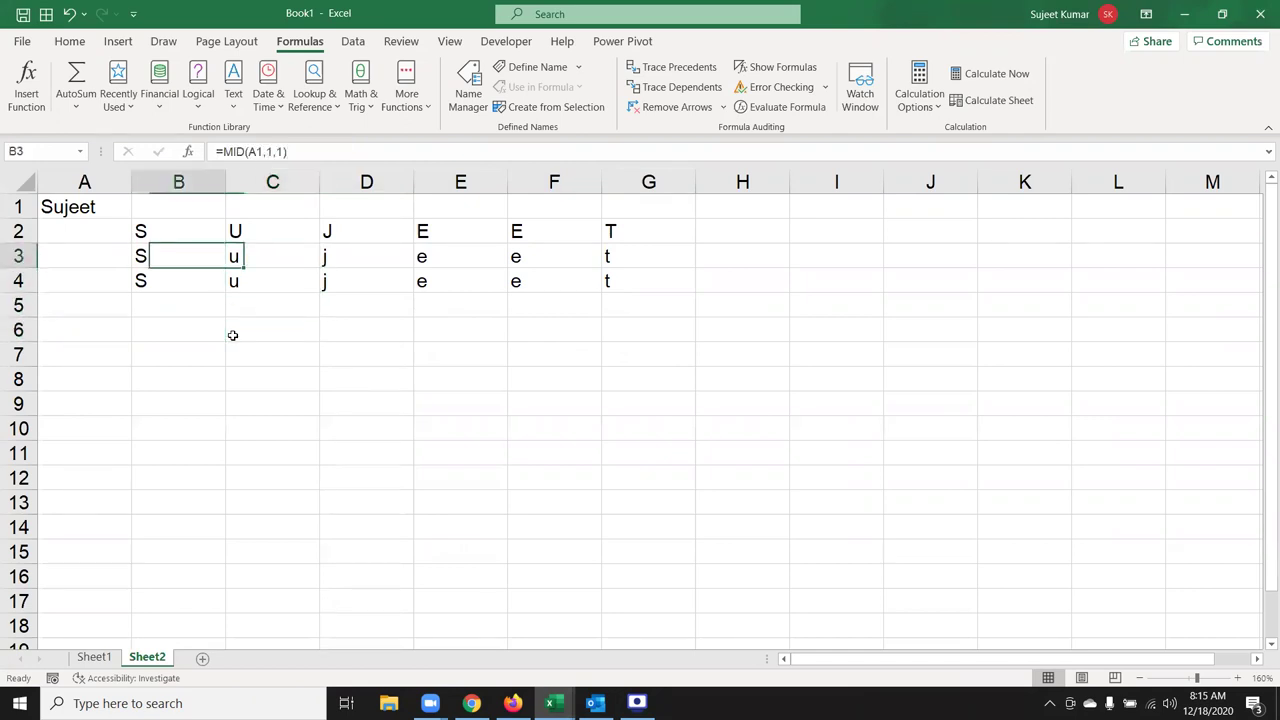
pyautogui.press('Down')
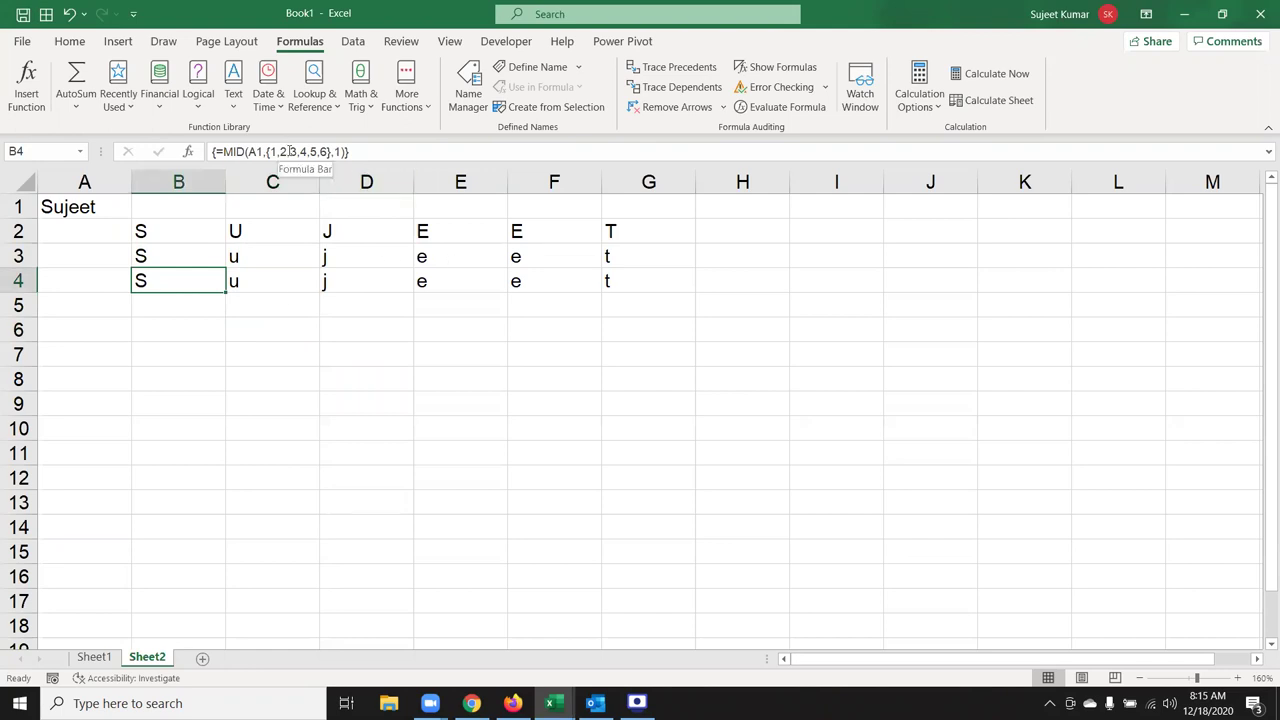
pyautogui.press('Right')
pyautogui.press('Right')
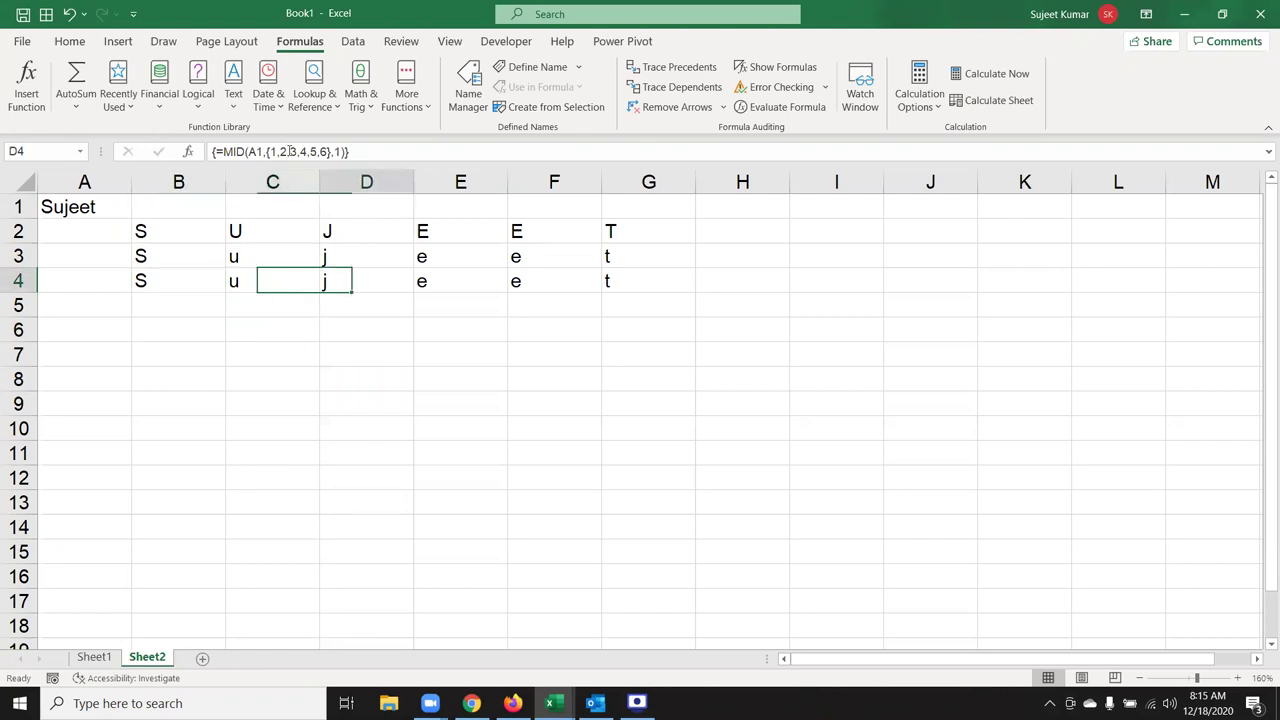
pyautogui.press('Left')
pyautogui.press('Left')
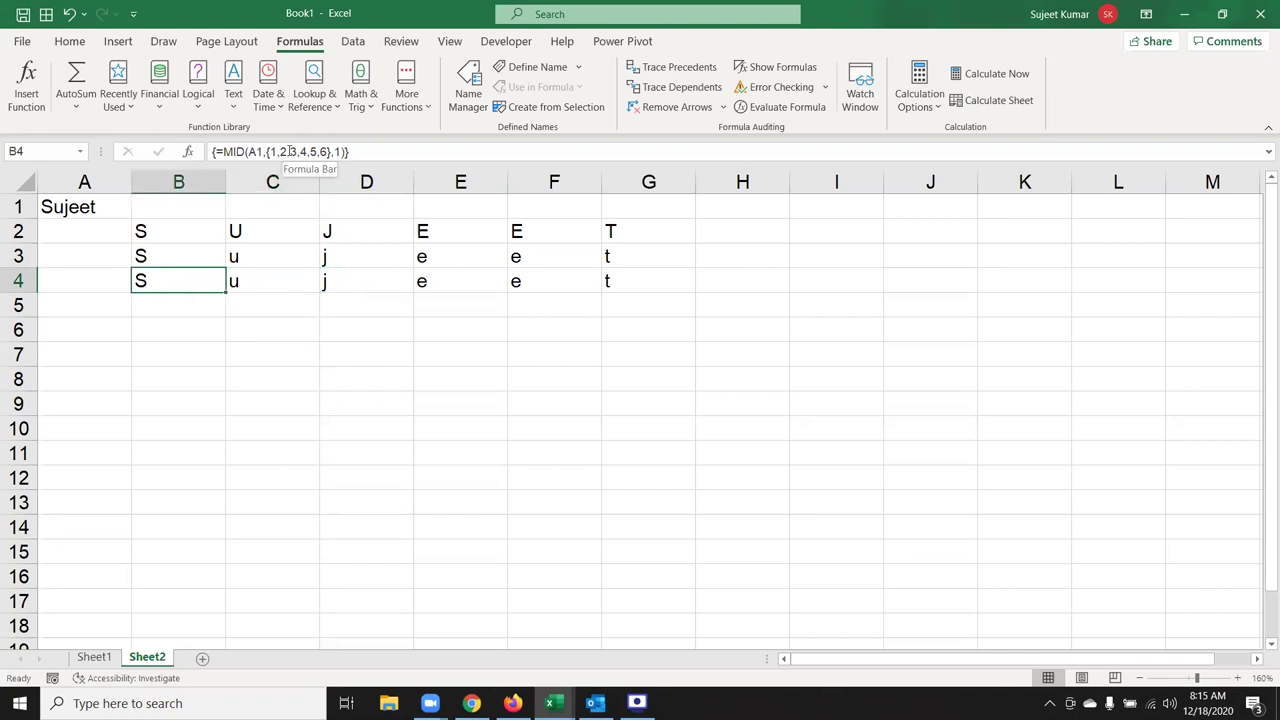
pyautogui.press('Right')
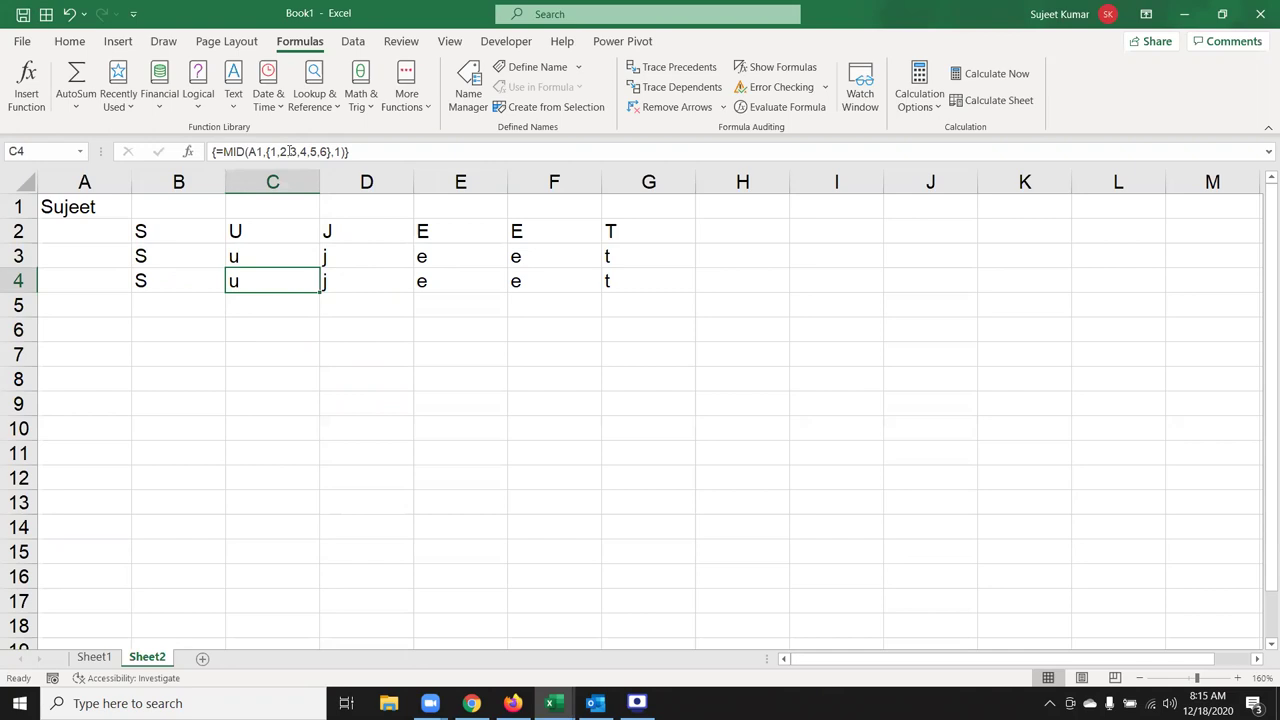
pyautogui.press('Right')
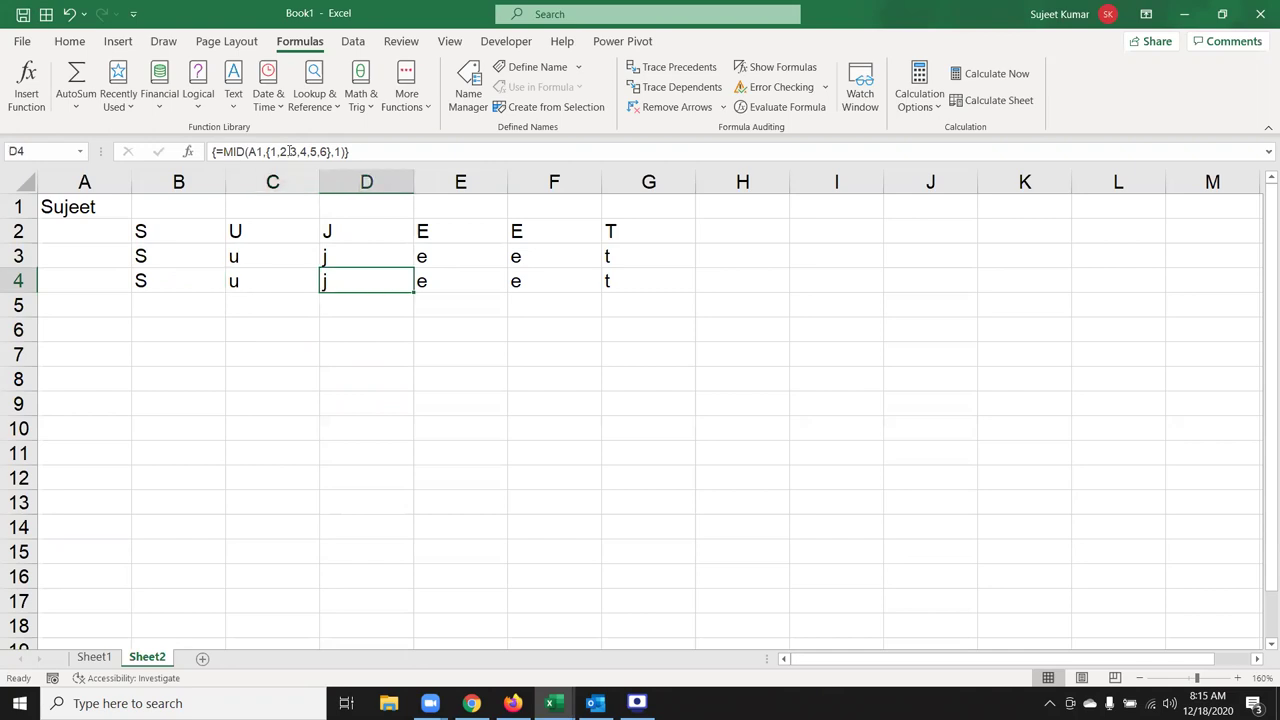
pyautogui.press('Right')
pyautogui.press('Right')
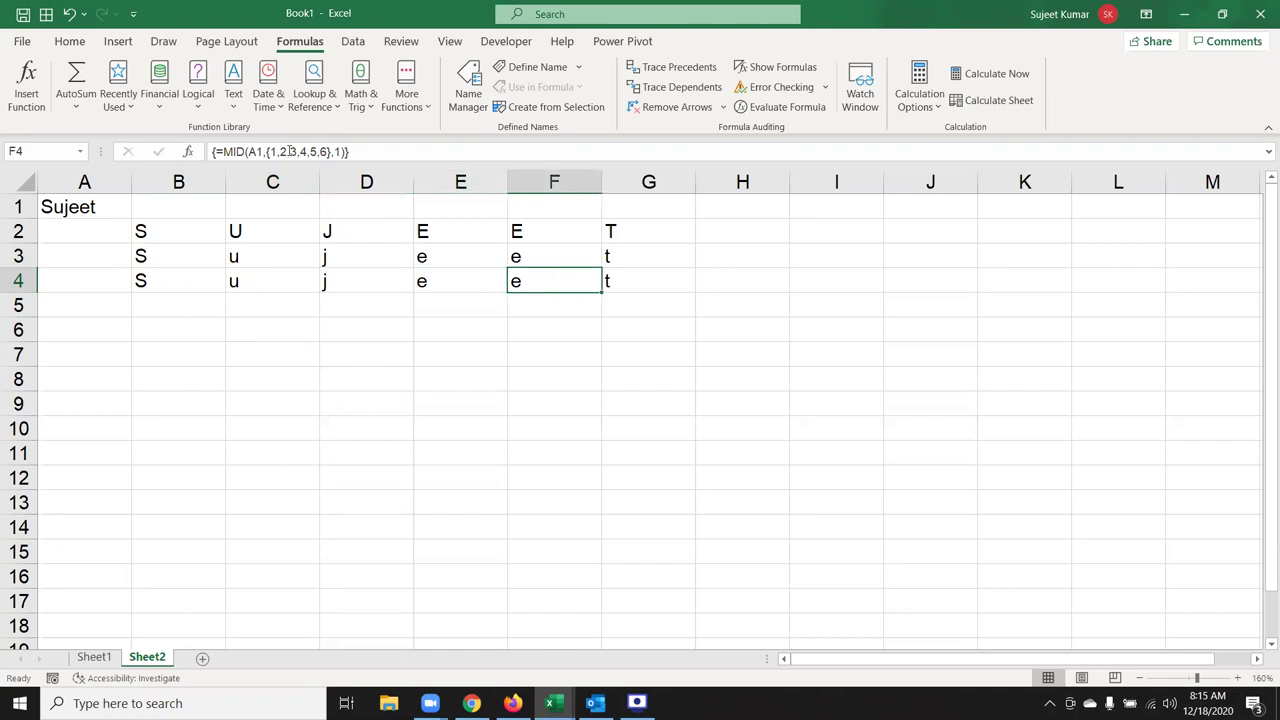
pyautogui.press('Right')
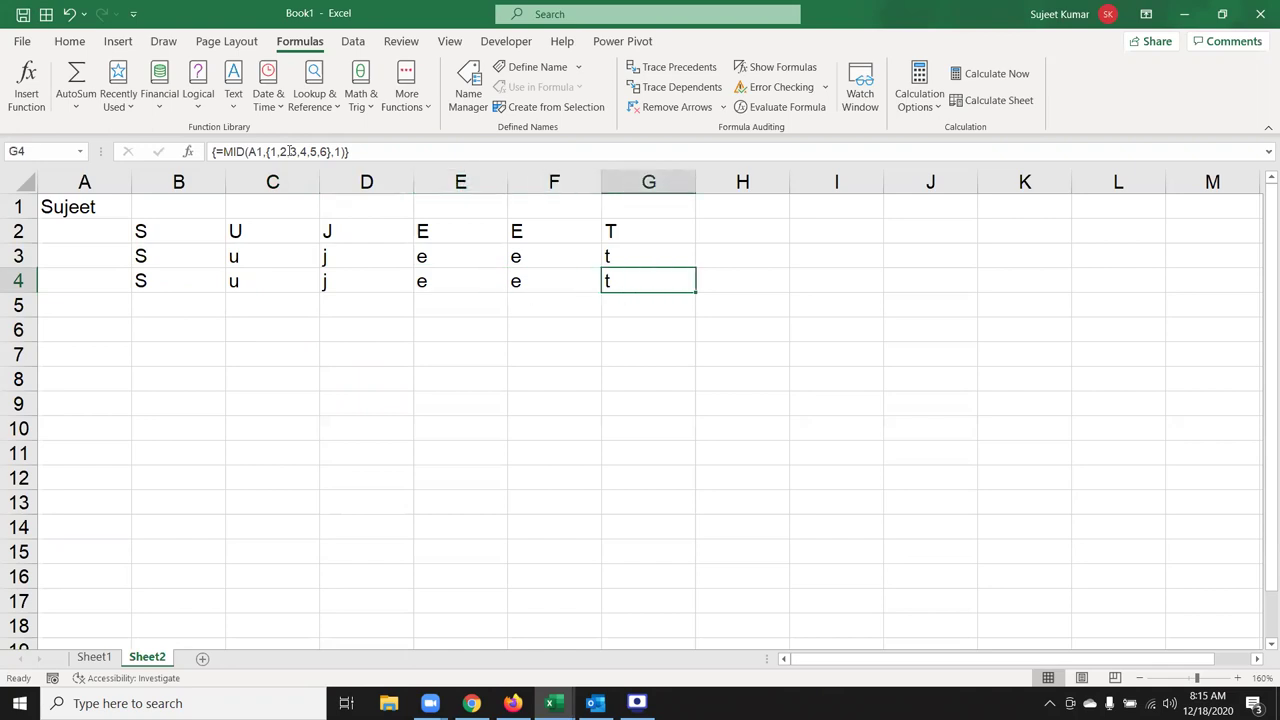
pyautogui.press('Left')
pyautogui.press('Left')
pyautogui.press('Left')
pyautogui.press('Left')
pyautogui.press('Left')
pyautogui.press('Right')
pyautogui.press('Right')
pyautogui.press('Right')
pyautogui.press('Right')
pyautogui.press('Right')
pyautogui.press('Left')
pyautogui.press('Left')
pyautogui.press('Left')
pyautogui.press('Left')
pyautogui.press('Left')
pyautogui.press('Left')
pyautogui.press('Right')
pyautogui.press('Right')
pyautogui.press('Right')
pyautogui.press('Right')
pyautogui.press('Right')
pyautogui.press('Right')
pyautogui.press('Left')
pyautogui.press('Left')
pyautogui.press('Left')
pyautogui.press('Left')
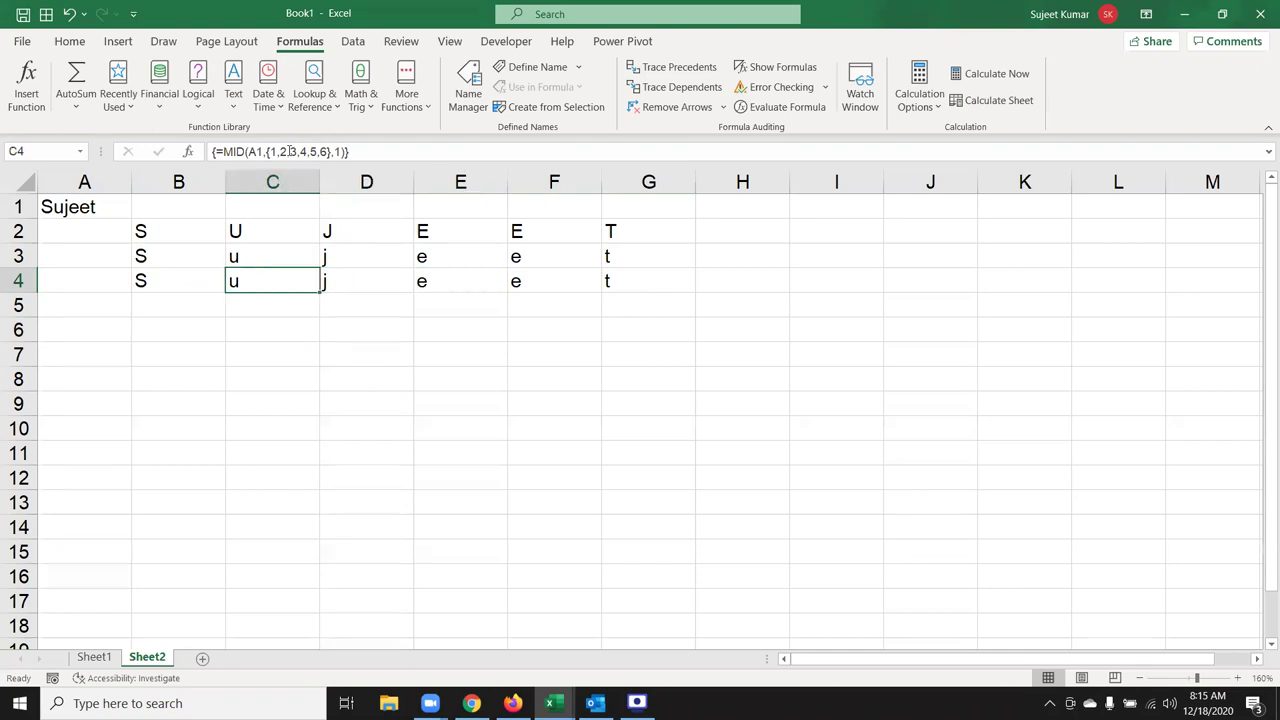
pyautogui.press('Left')
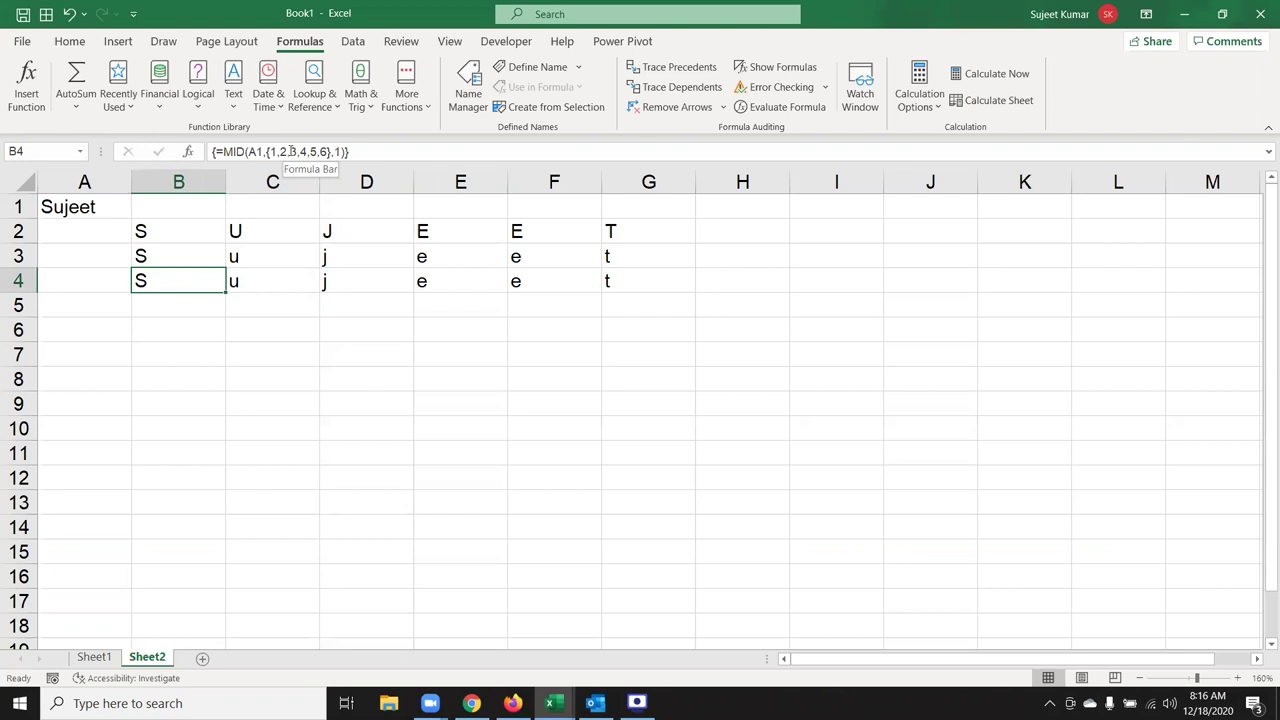
pyautogui.press('Down')
pyautogui.press('Down')
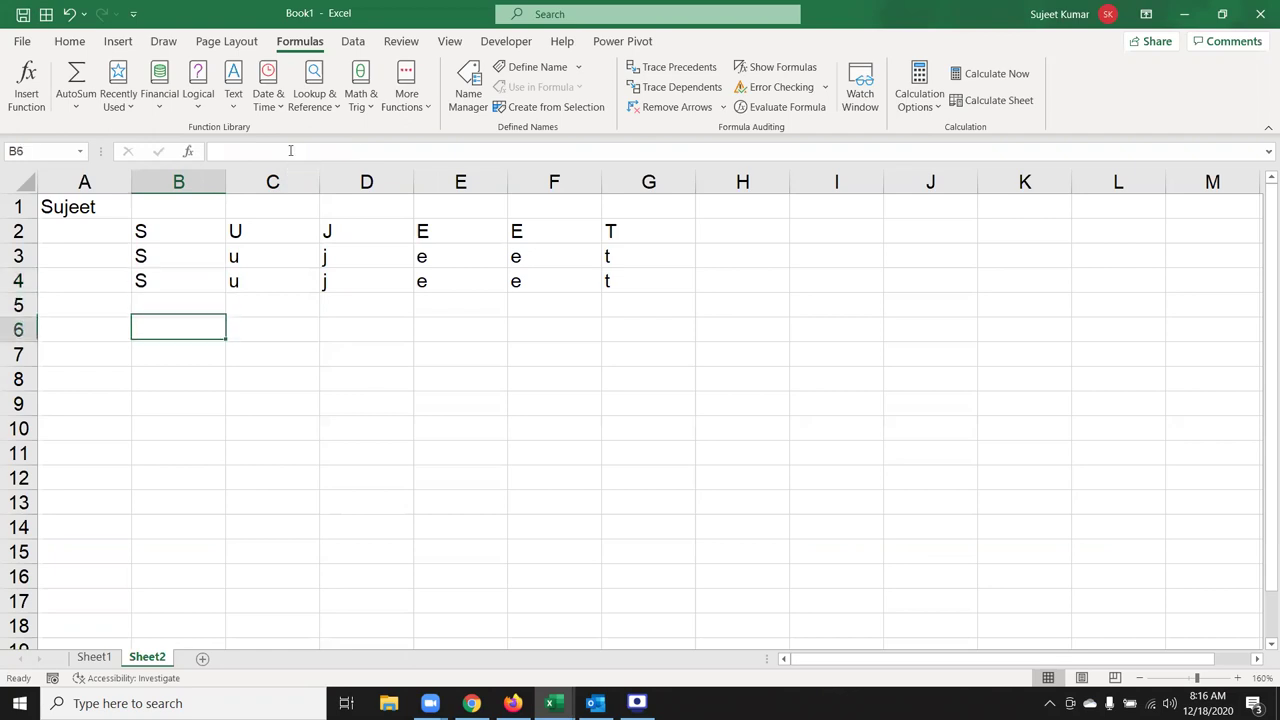
# Step: Starting at B7, fill row 7 with 50, 65, 85, 45 and 85
pyautogui.press('Down')
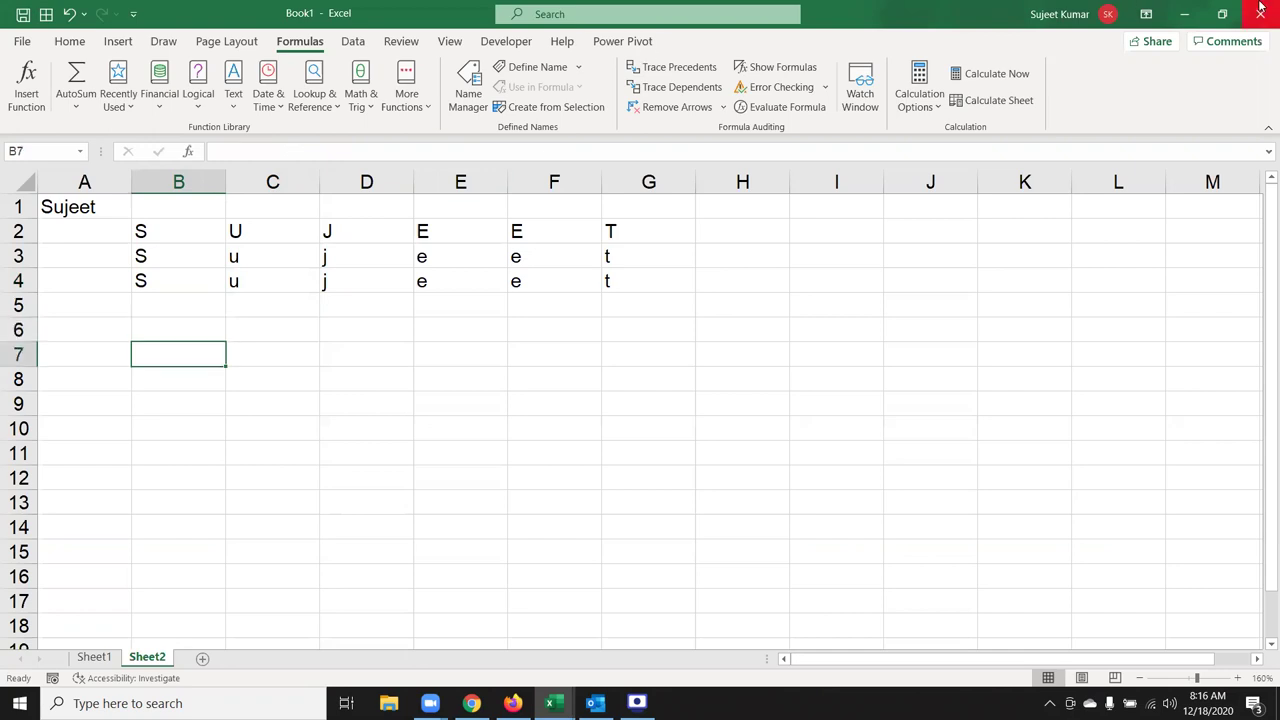
pyautogui.write('50')
pyautogui.press('Tab')
pyautogui.write('65')
pyautogui.press('Tab')
pyautogui.write('85')
pyautogui.press('Tab')
pyautogui.write('45')
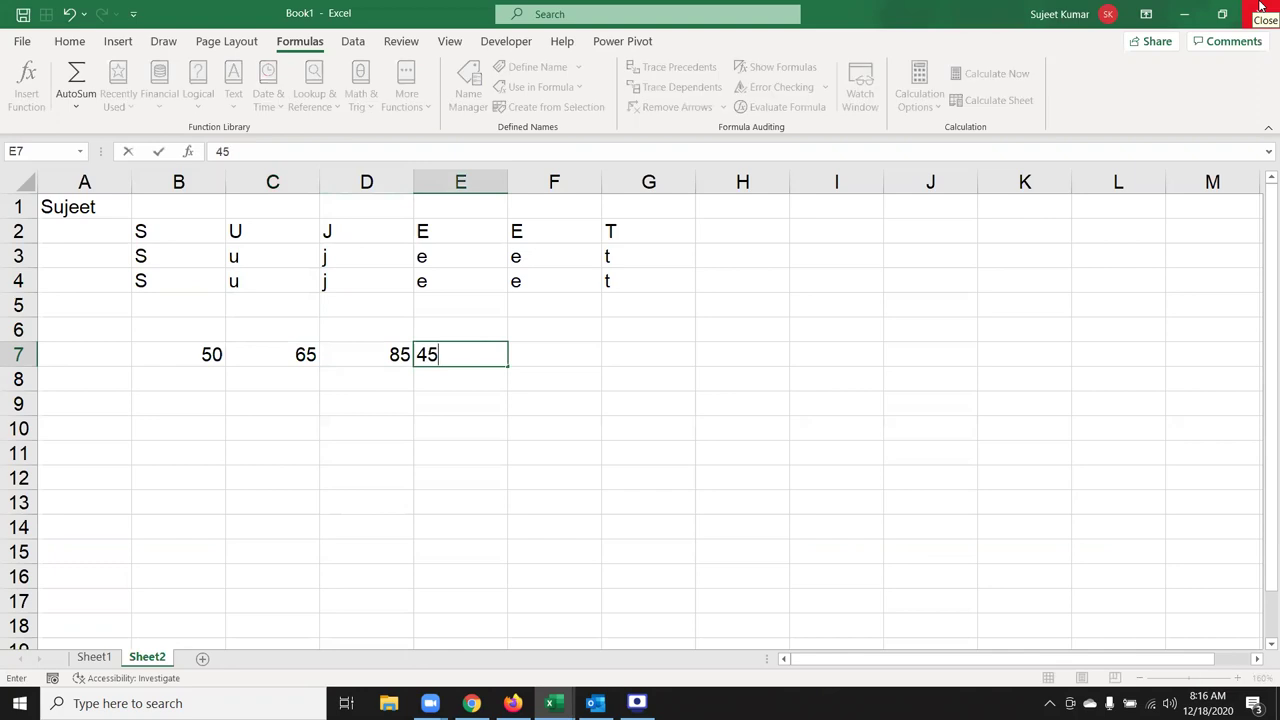
pyautogui.press('Tab')
pyautogui.press('Tab')
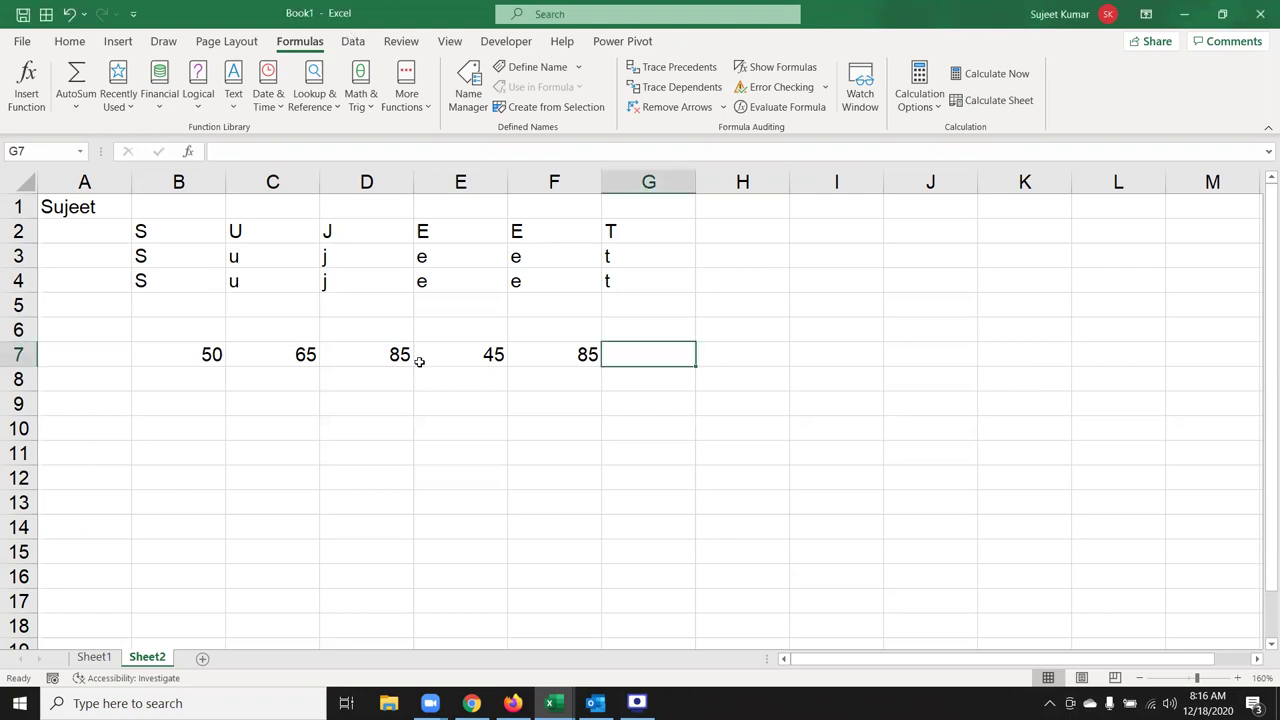
# Step: Type the operation labels *15, /3, '+50 (as text) and /4 into G8:G11
pyautogui.click(581, 378)
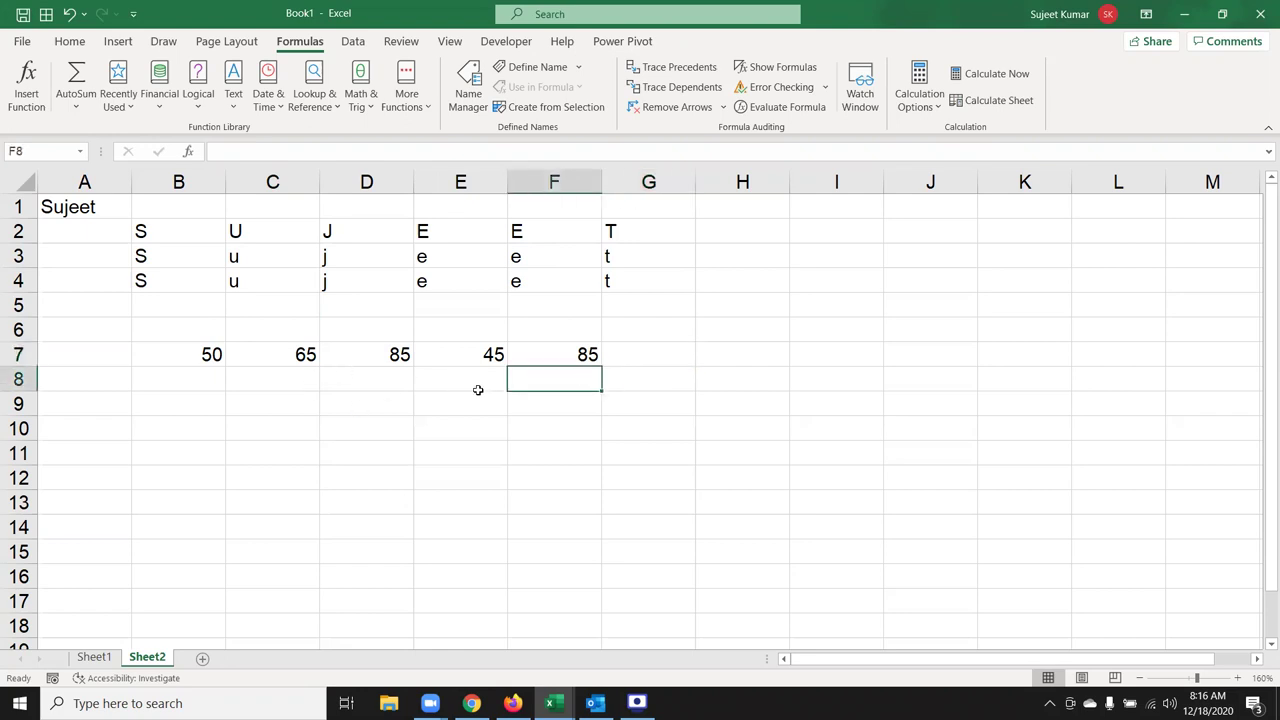
pyautogui.click(627, 370)
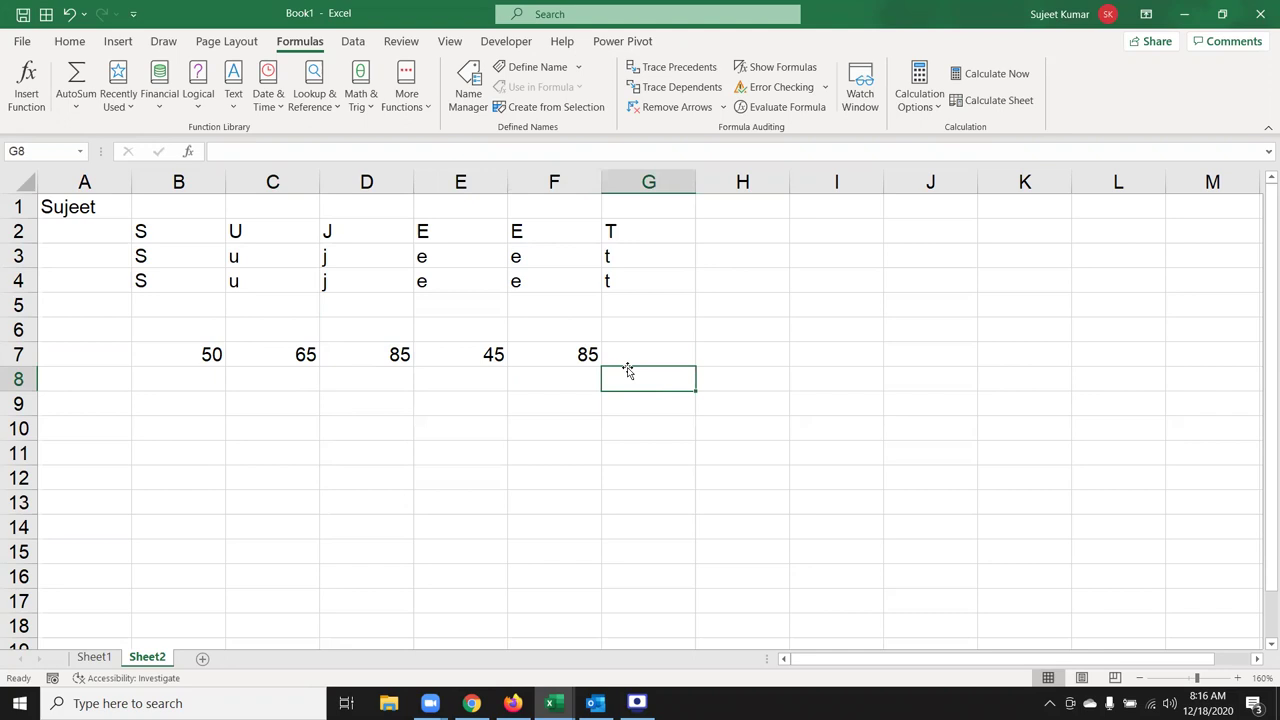
pyautogui.write('*15')
pyautogui.press('Return')
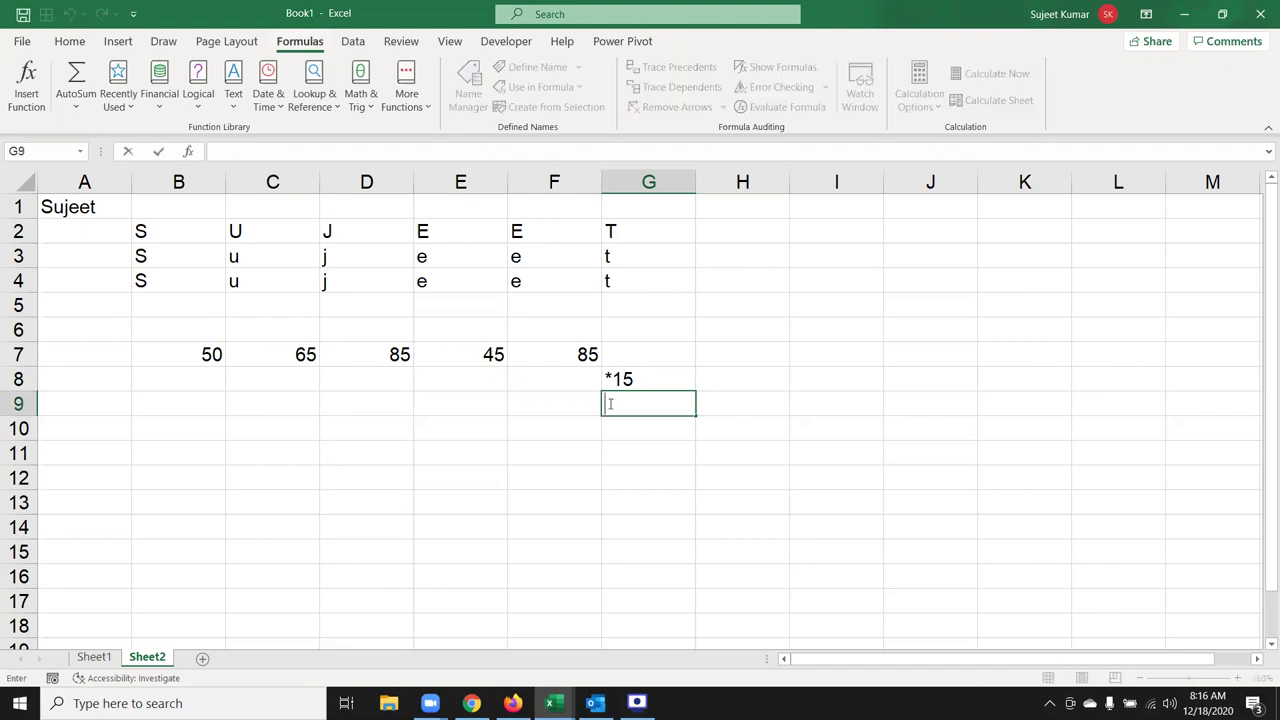
pyautogui.write('/8')
pyautogui.press('Return')
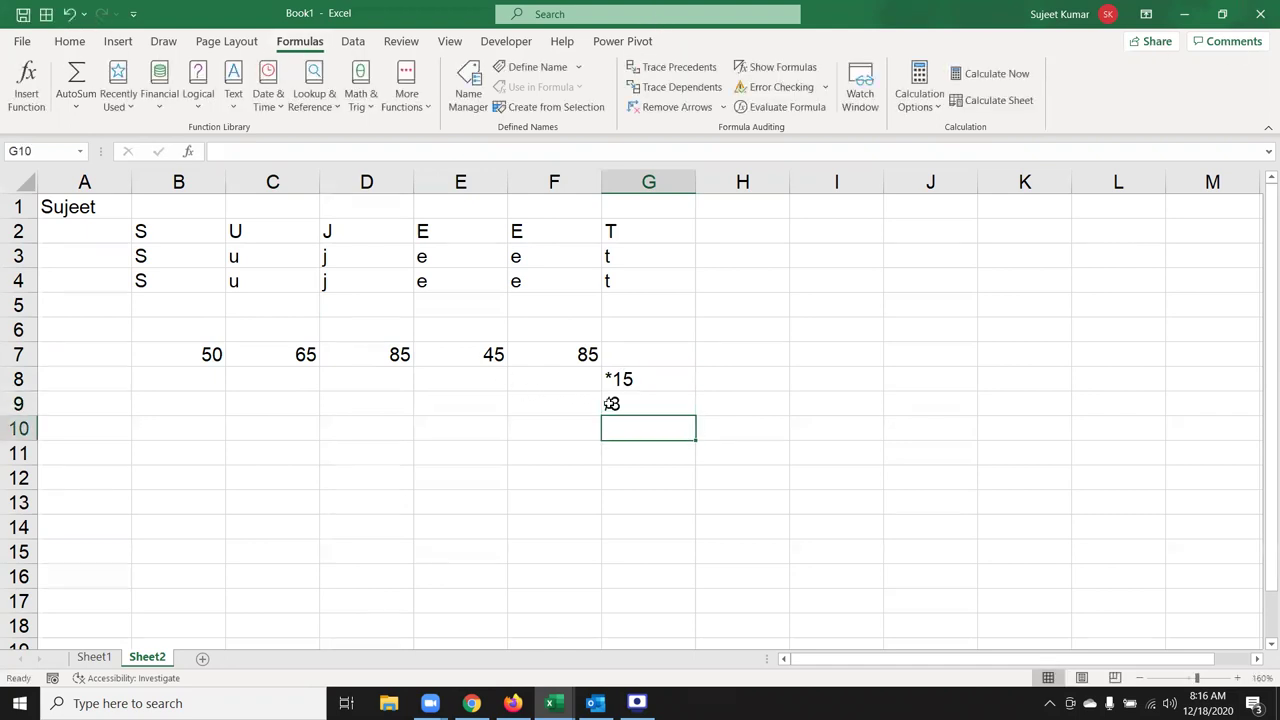
pyautogui.write('+')
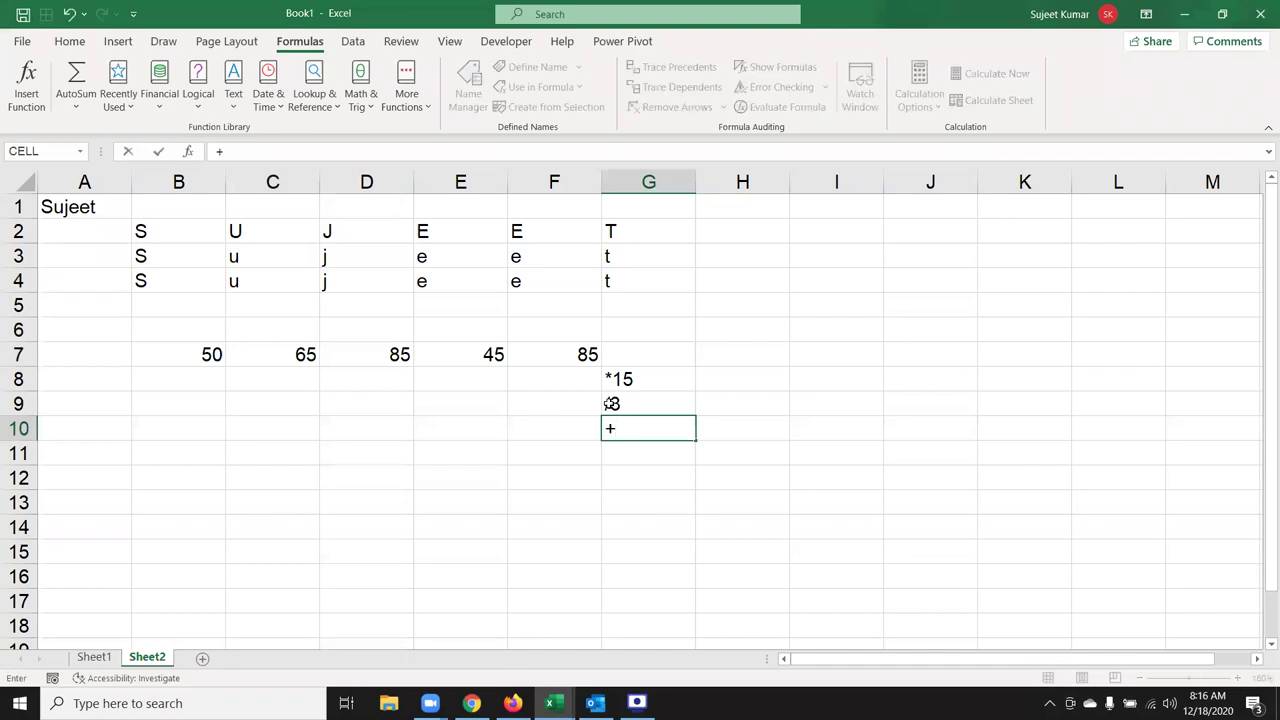
pyautogui.press('BackSpace')
pyautogui.write("'+50")
pyautogui.press('Return')
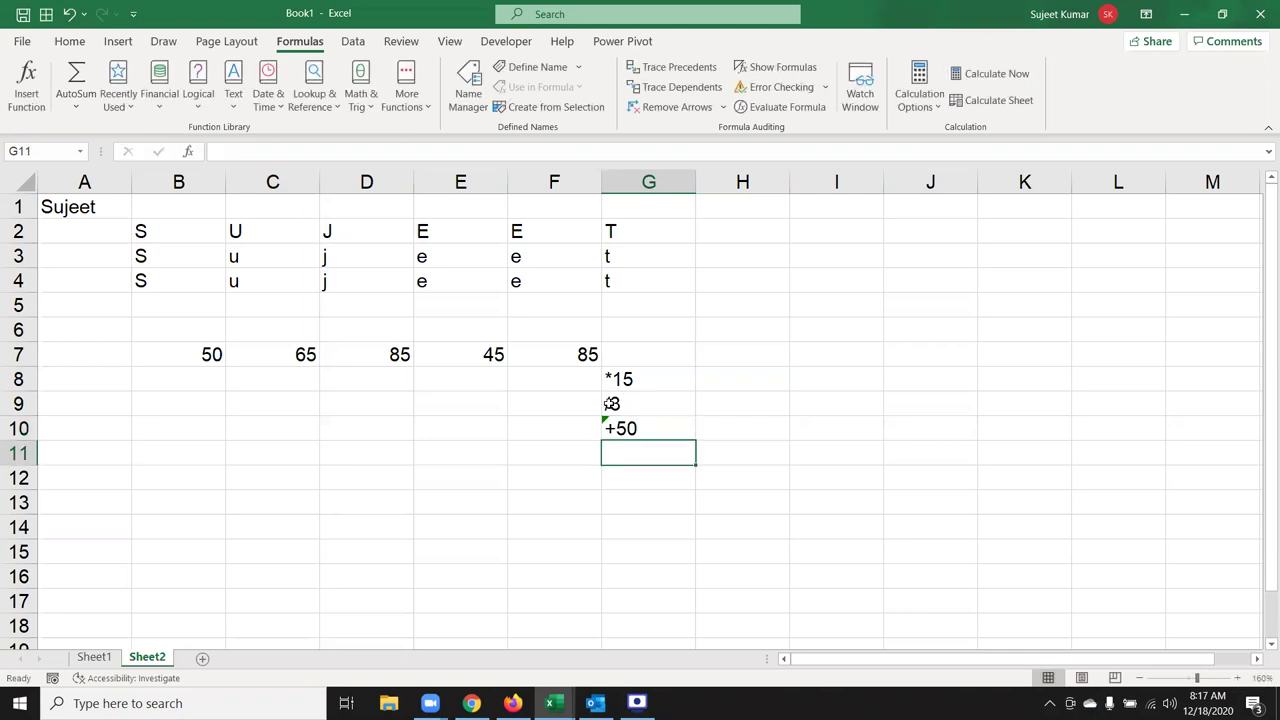
pyautogui.write('/')
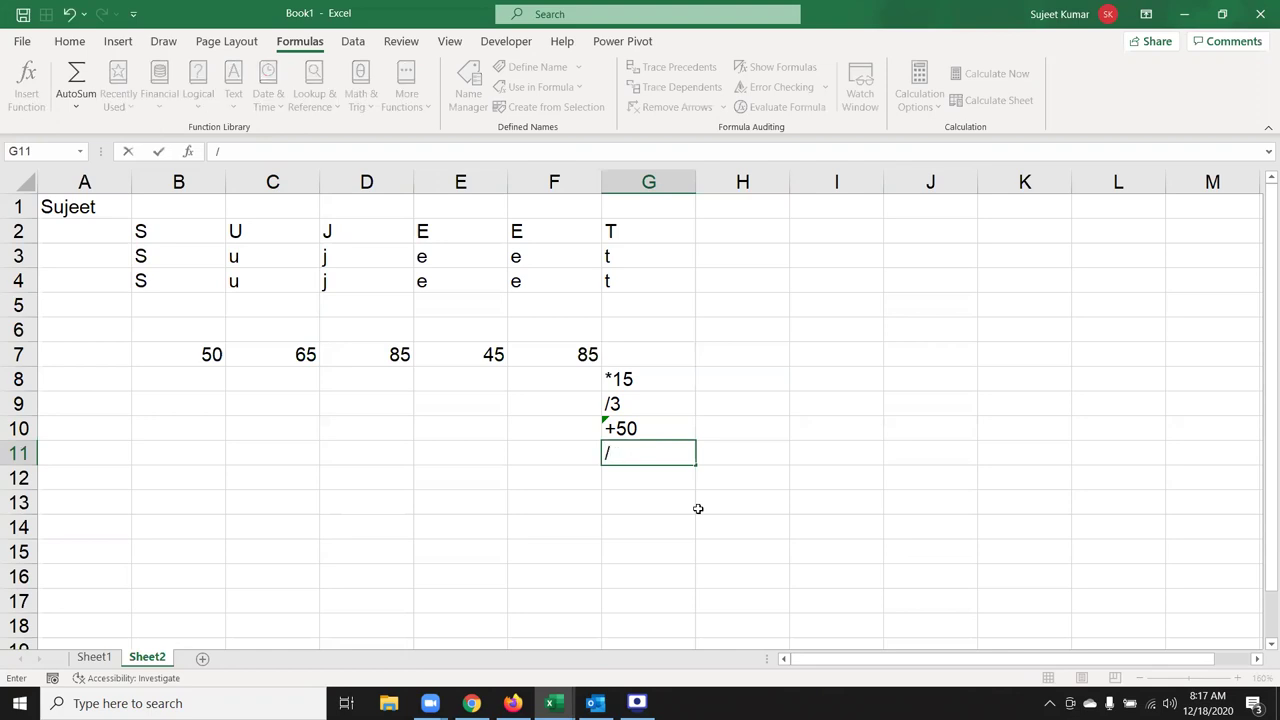
pyautogui.write('4')
pyautogui.press('Return')
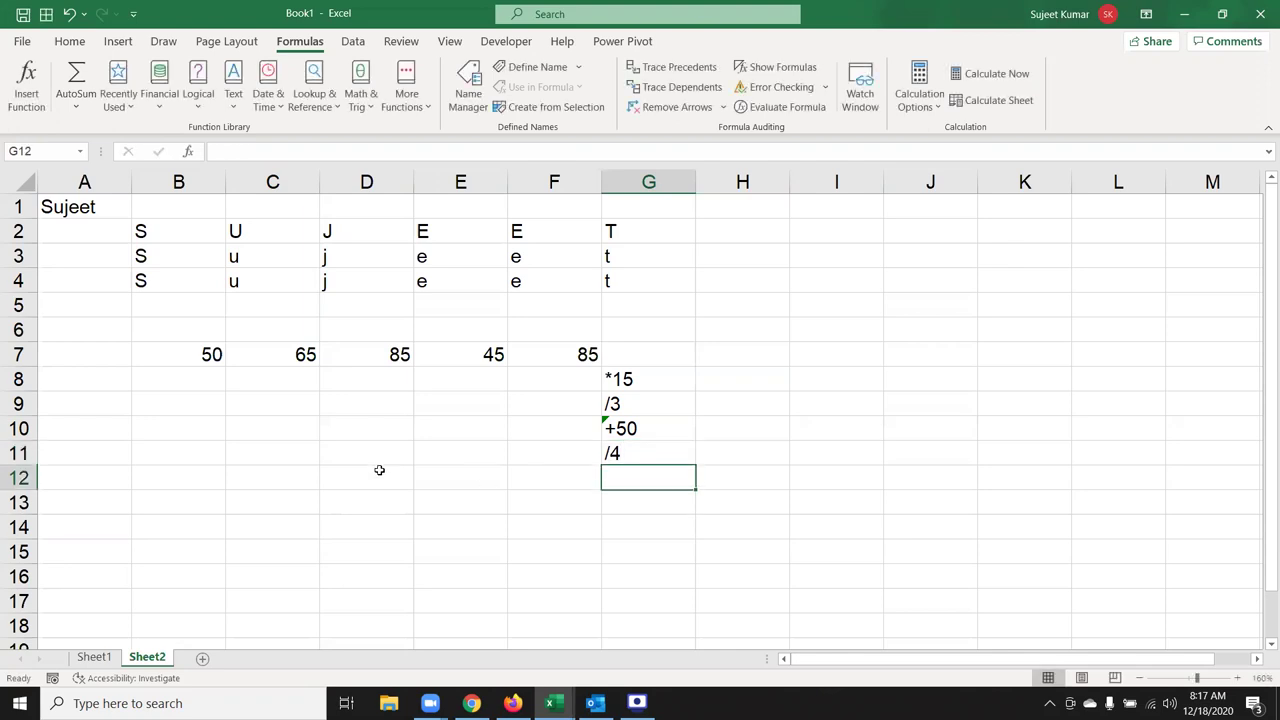
pyautogui.click(188, 372)
# Step: Enter =B7*15 in B8 and fill it across to F8
pyautogui.write('=B7*15')
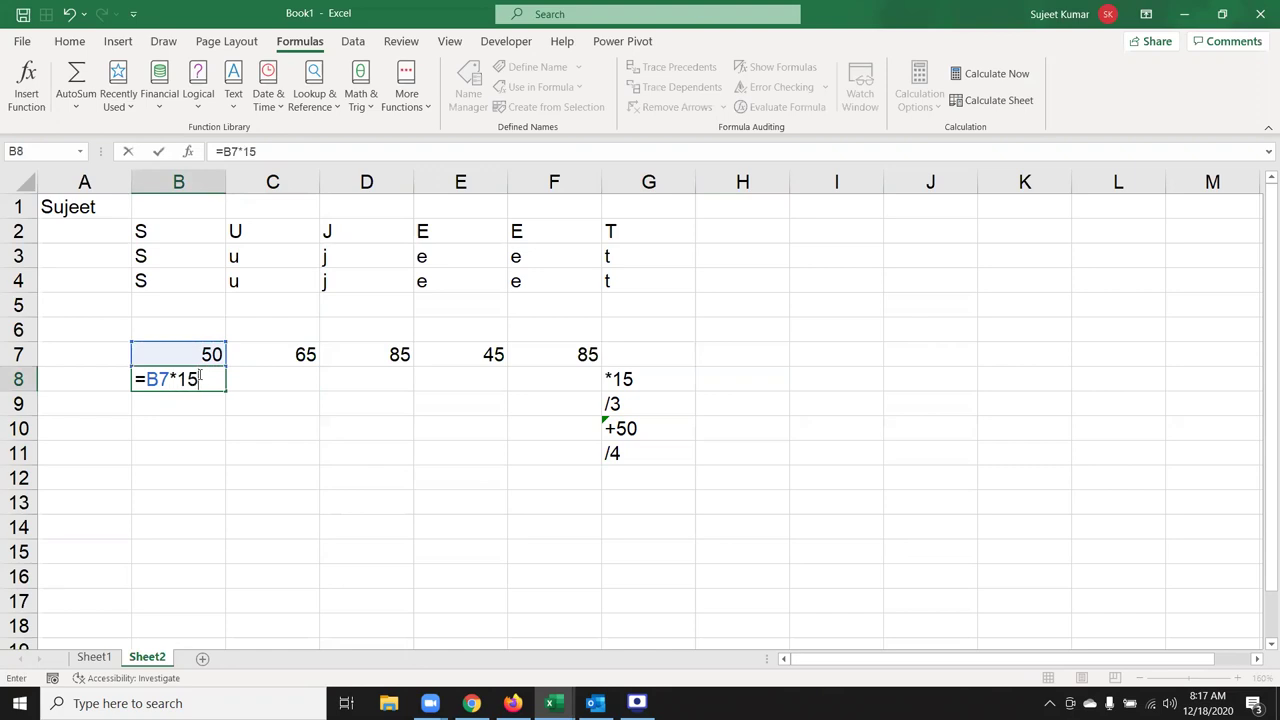
pyautogui.press('Return')
pyautogui.moveTo(198, 383); pyautogui.dragTo(537, 372)
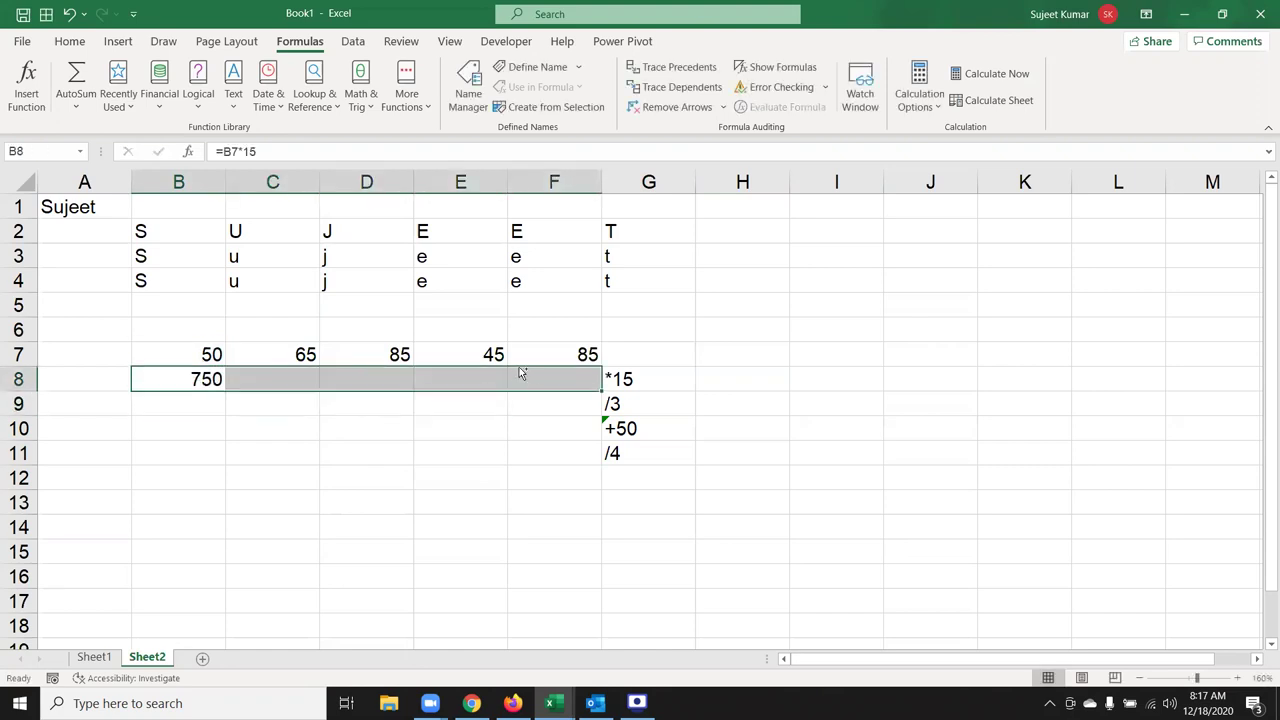
pyautogui.hotkey('ctrl', 'r')
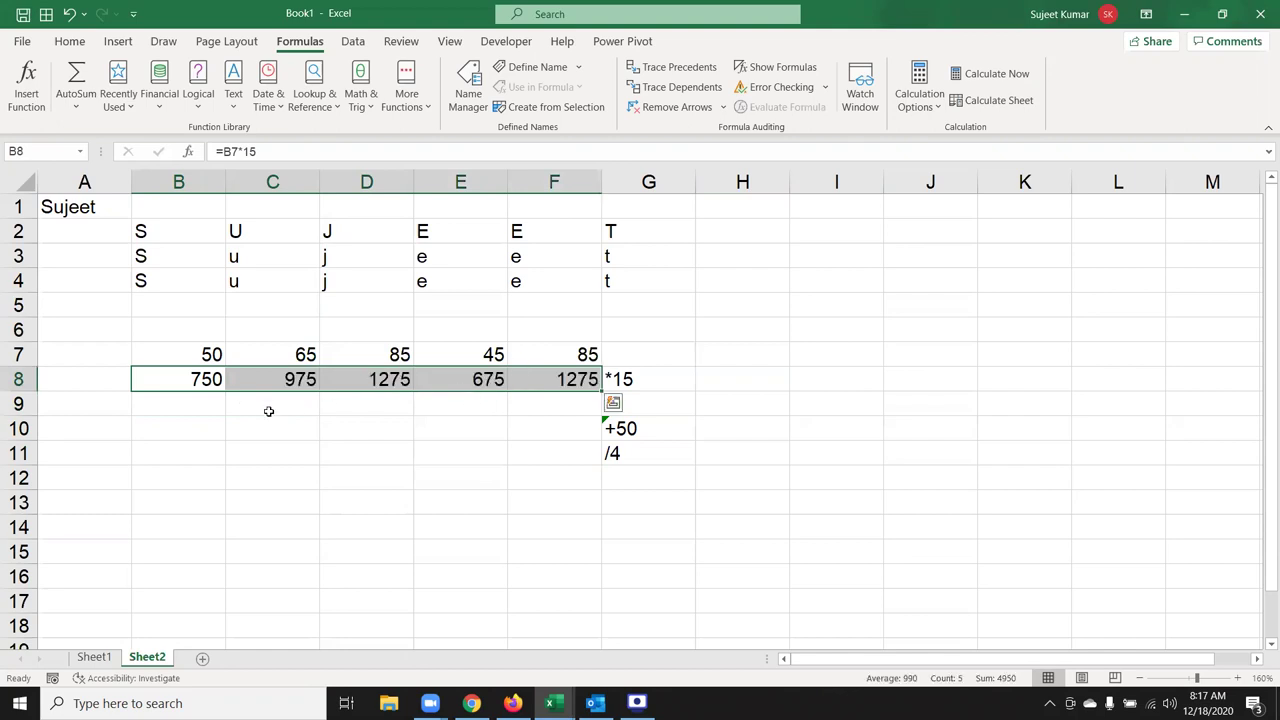
# Step: Enter =B8/3 in B9 and select B9:F9 for copying
pyautogui.click(215, 398)
pyautogui.write('=')
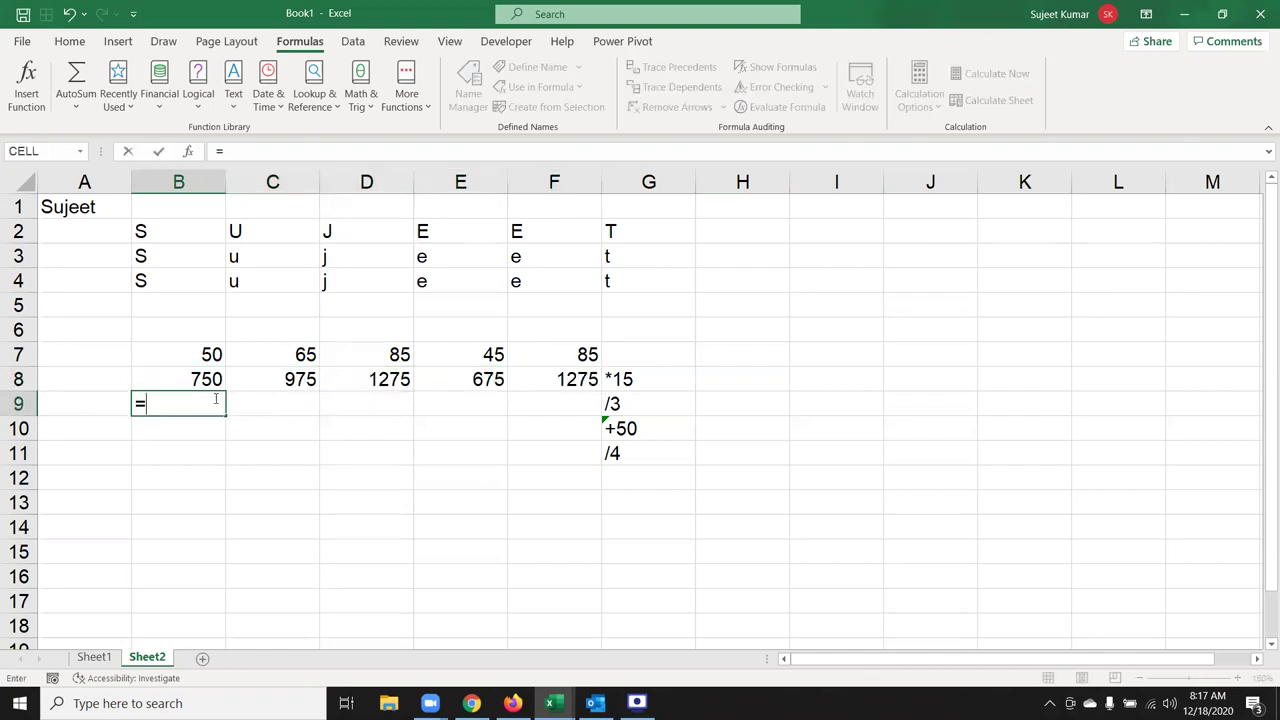
pyautogui.press('Up')
pyautogui.write('/3')
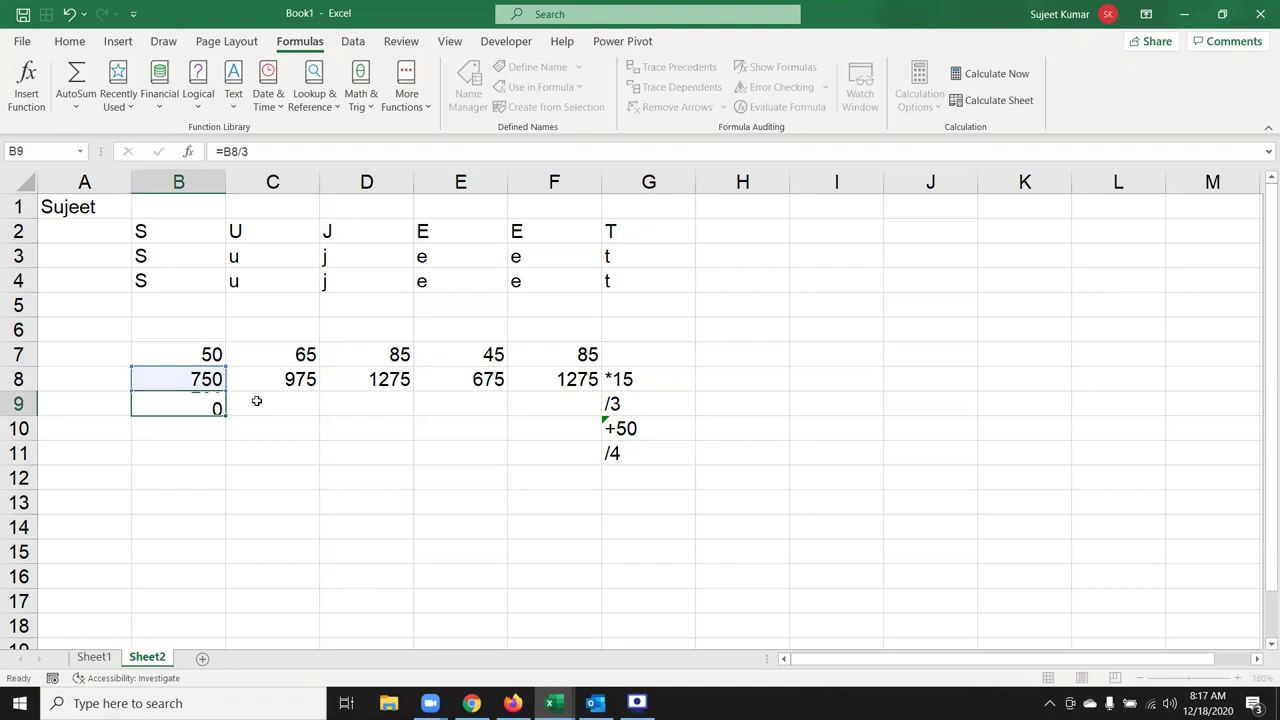
pyautogui.press('Return')
pyautogui.moveTo(216, 405)
pyautogui.mouseDown()
pyautogui.moveTo(408, 418)
pyautogui.moveTo(520, 396)
pyautogui.mouseUp()
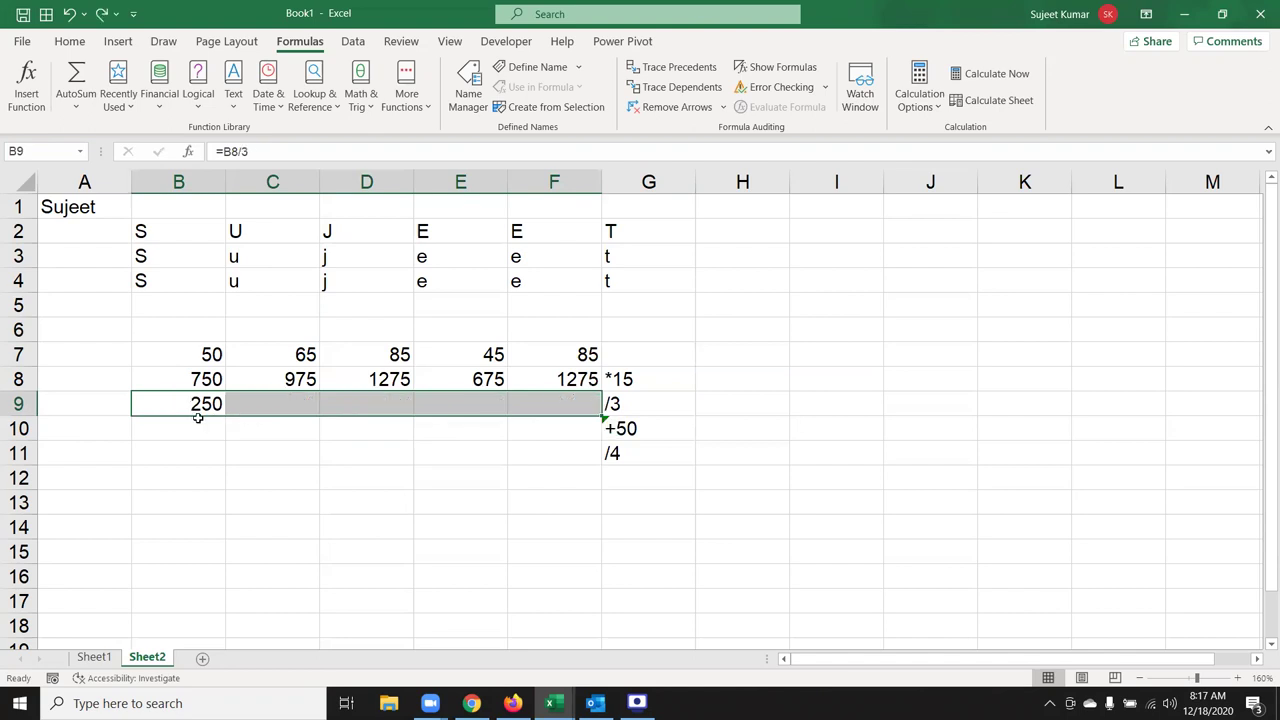
# Step: Enter =B9+50 in B10 and extend it across row 10
pyautogui.click(190, 428)
pyautogui.write('=')
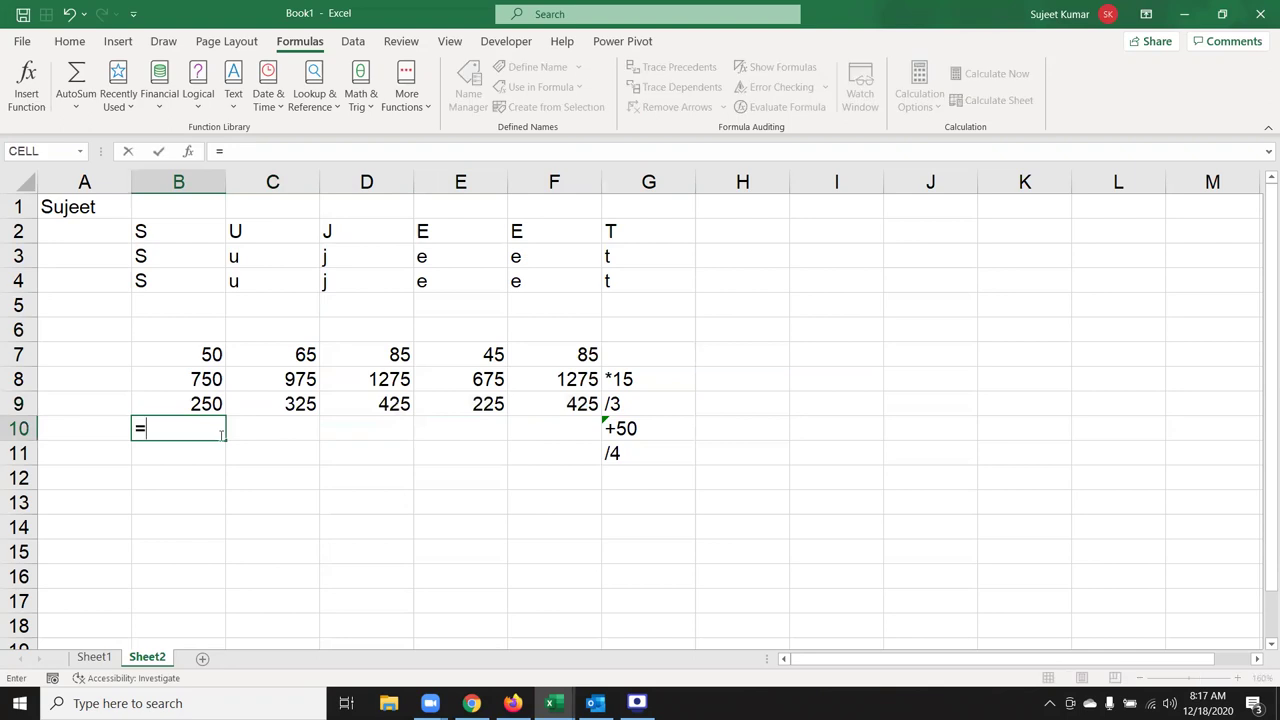
pyautogui.press('Up')
pyautogui.write('+50')
pyautogui.press('Return')
pyautogui.click(216, 428)
pyautogui.moveTo(217, 428); pyautogui.dragTo(563, 436)
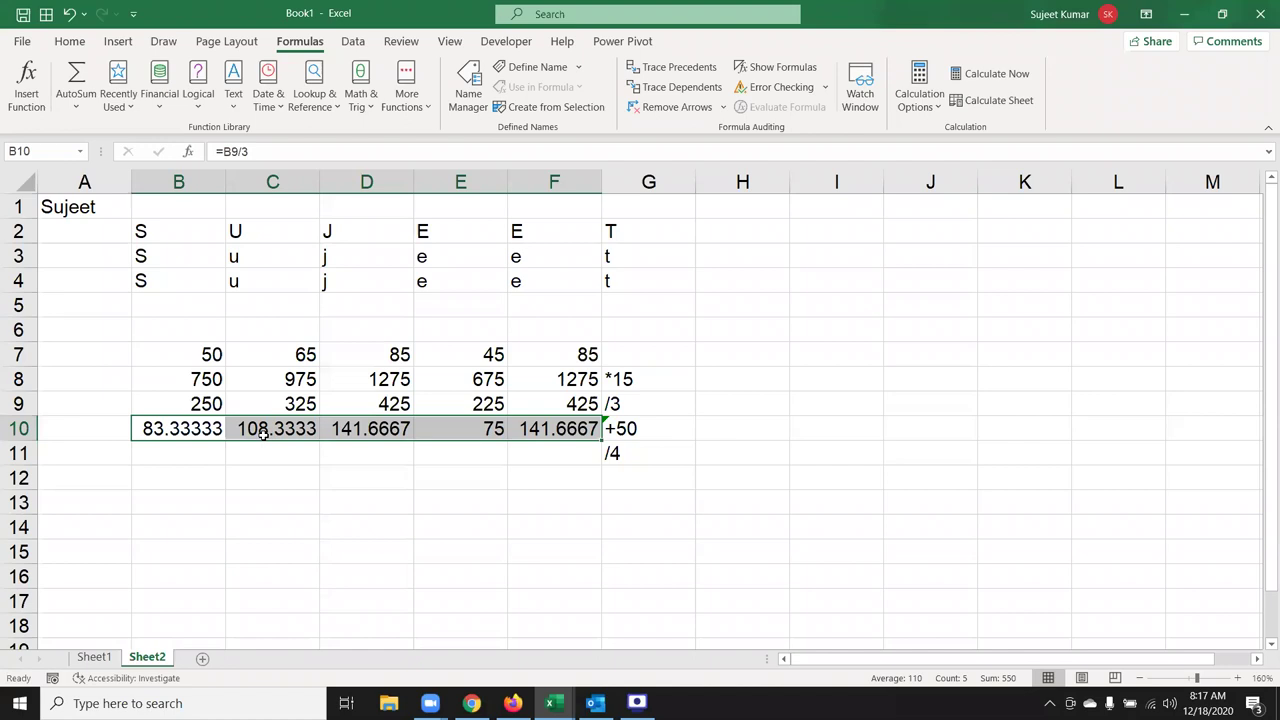
pyautogui.hotkey('ctrl', 'z')
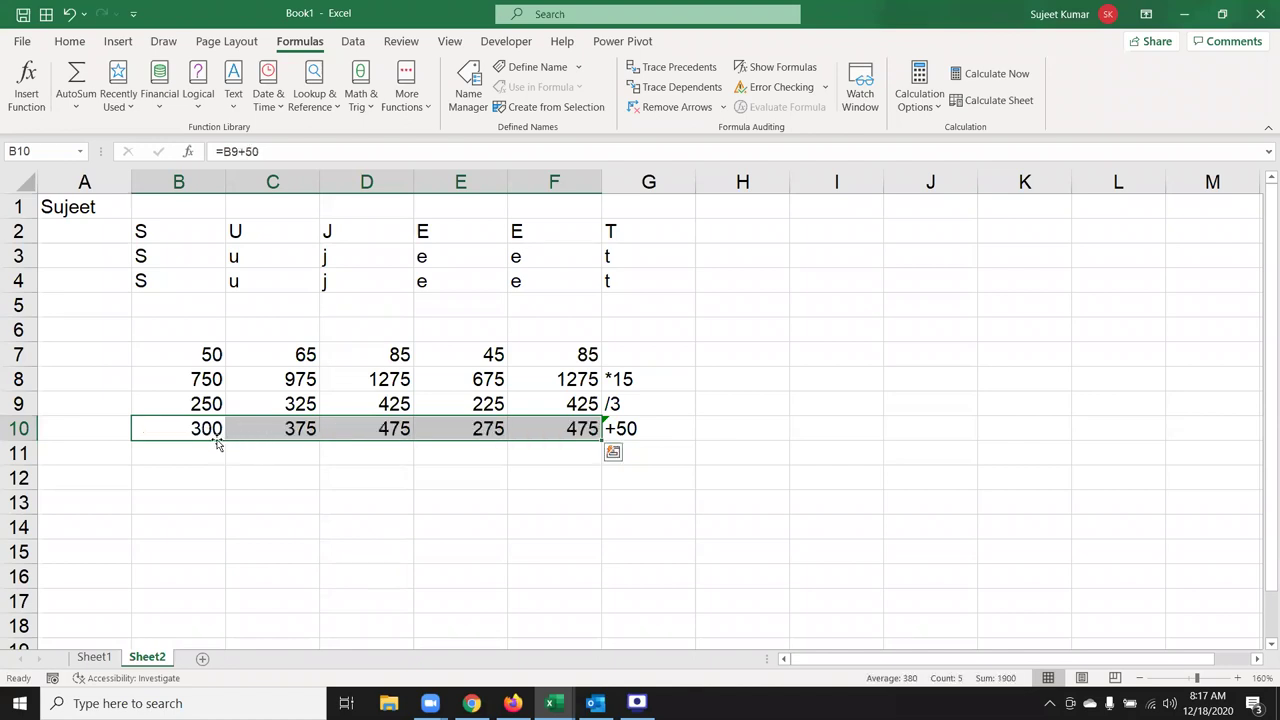
# Step: Enter =B10/4 in B11 and fill it right to F11
pyautogui.click(215, 452)
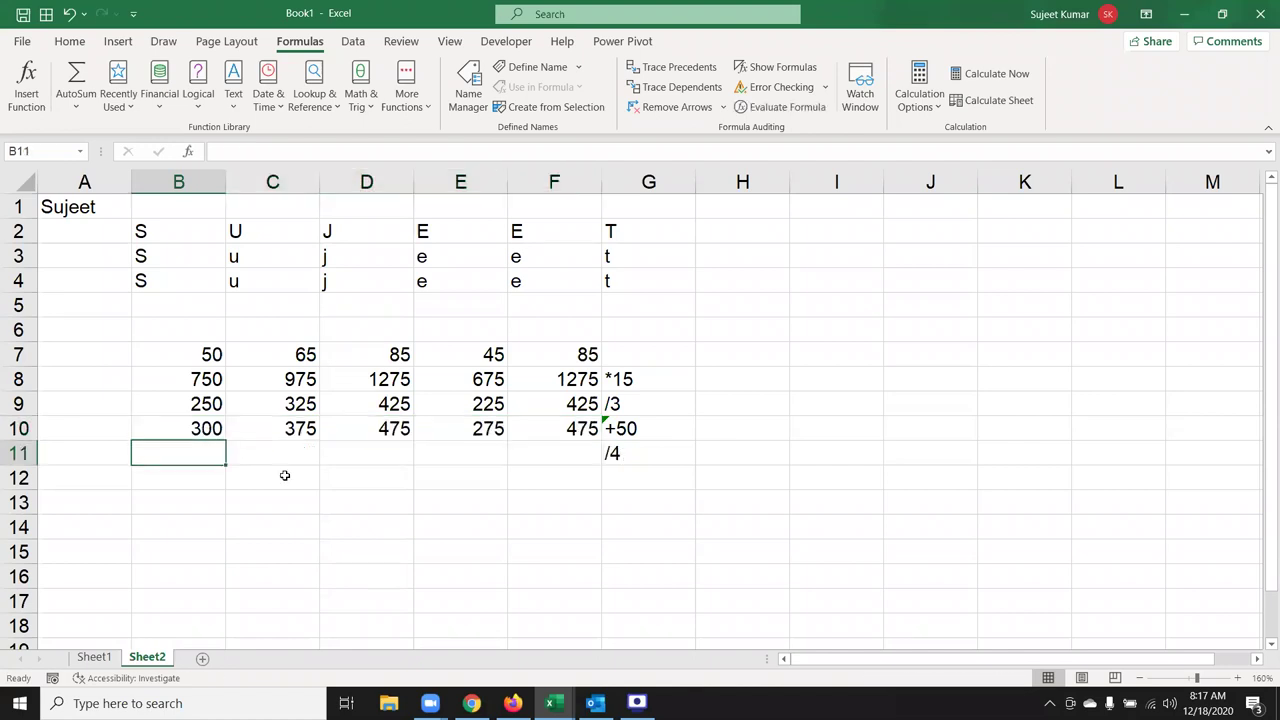
pyautogui.write('=')
pyautogui.press('Up')
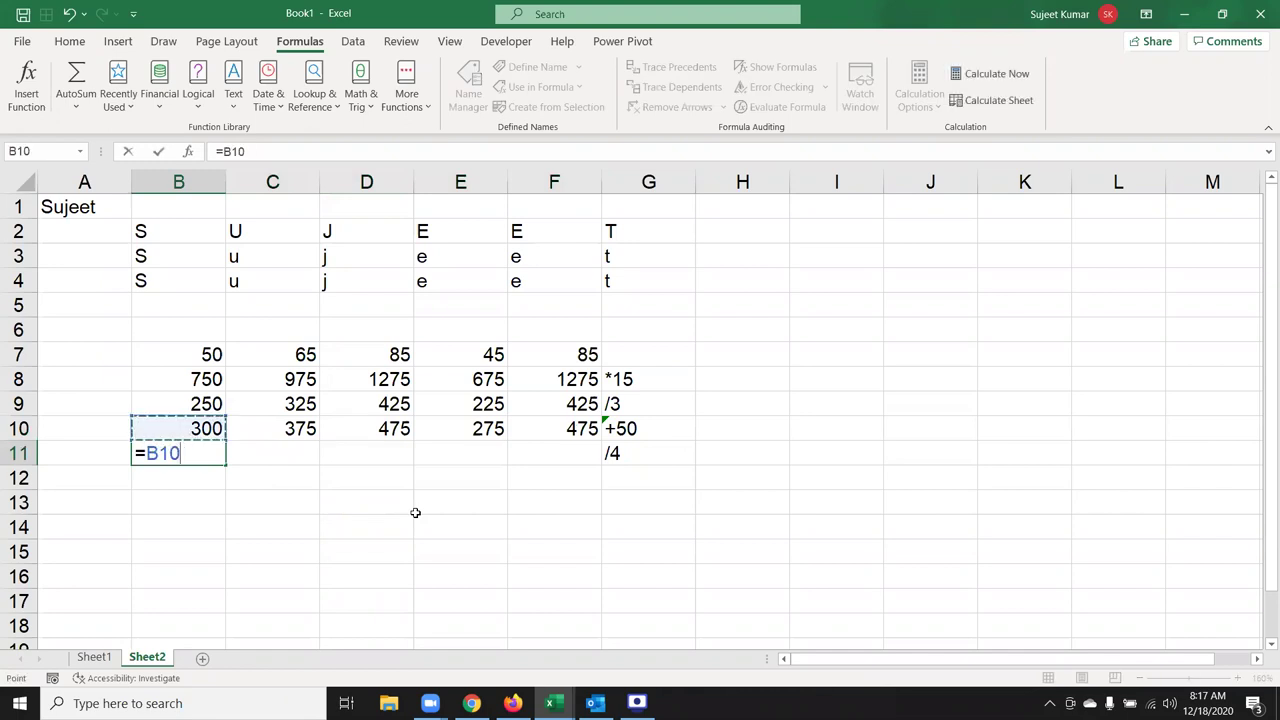
pyautogui.write('/4')
pyautogui.press('Return')
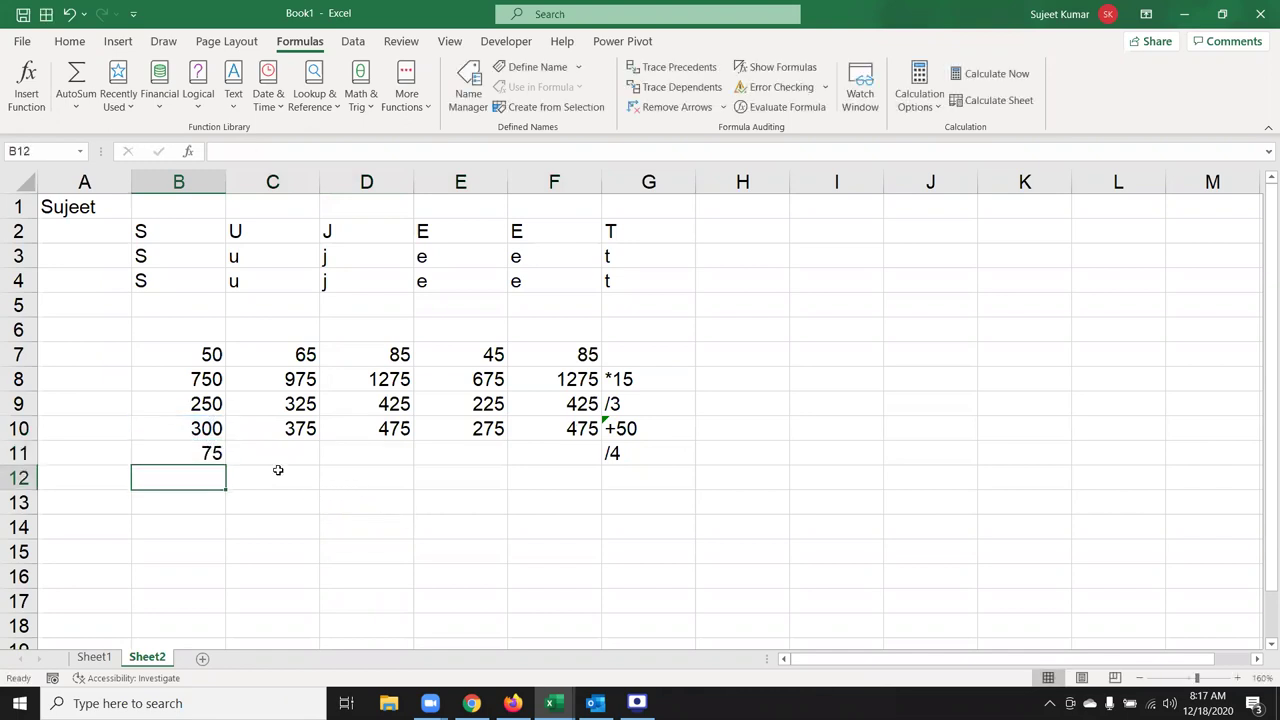
pyautogui.moveTo(183, 450); pyautogui.dragTo(527, 448)
pyautogui.hotkey('ctrl', 'v')
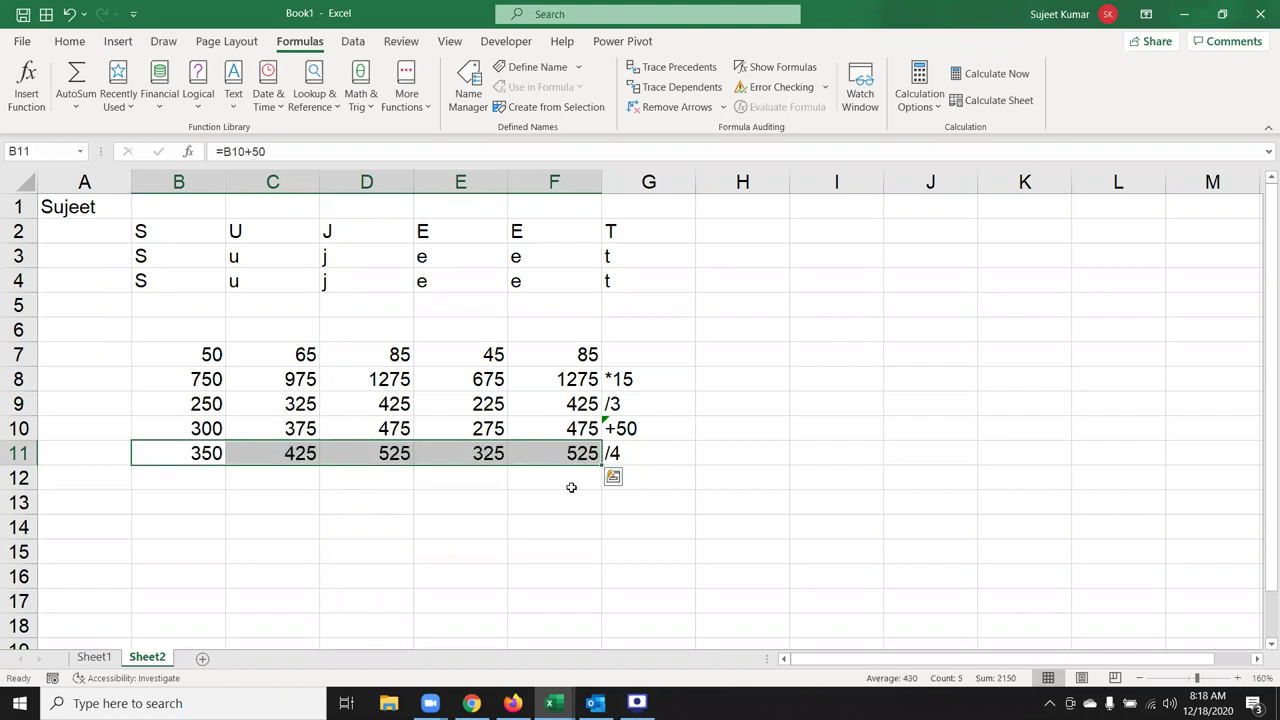
pyautogui.hotkey('ctrl', 'z')
pyautogui.hotkey('ctrl', 'r')
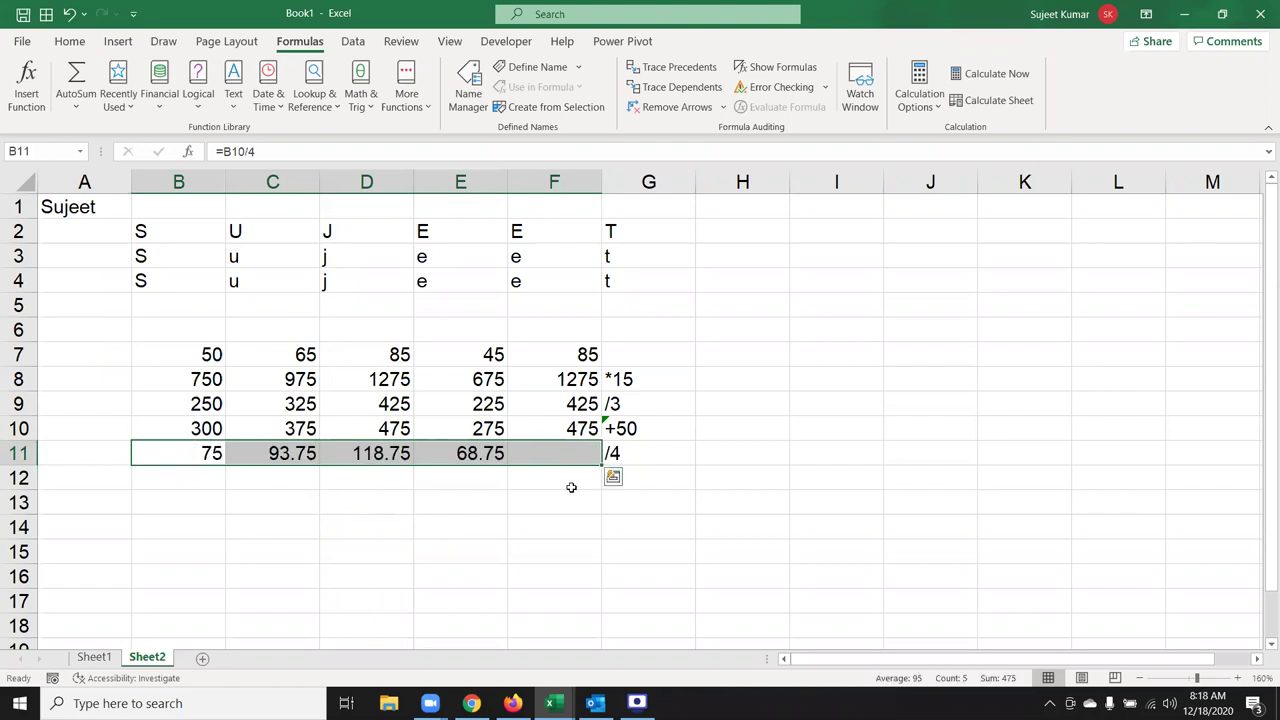
pyautogui.click(580, 481)
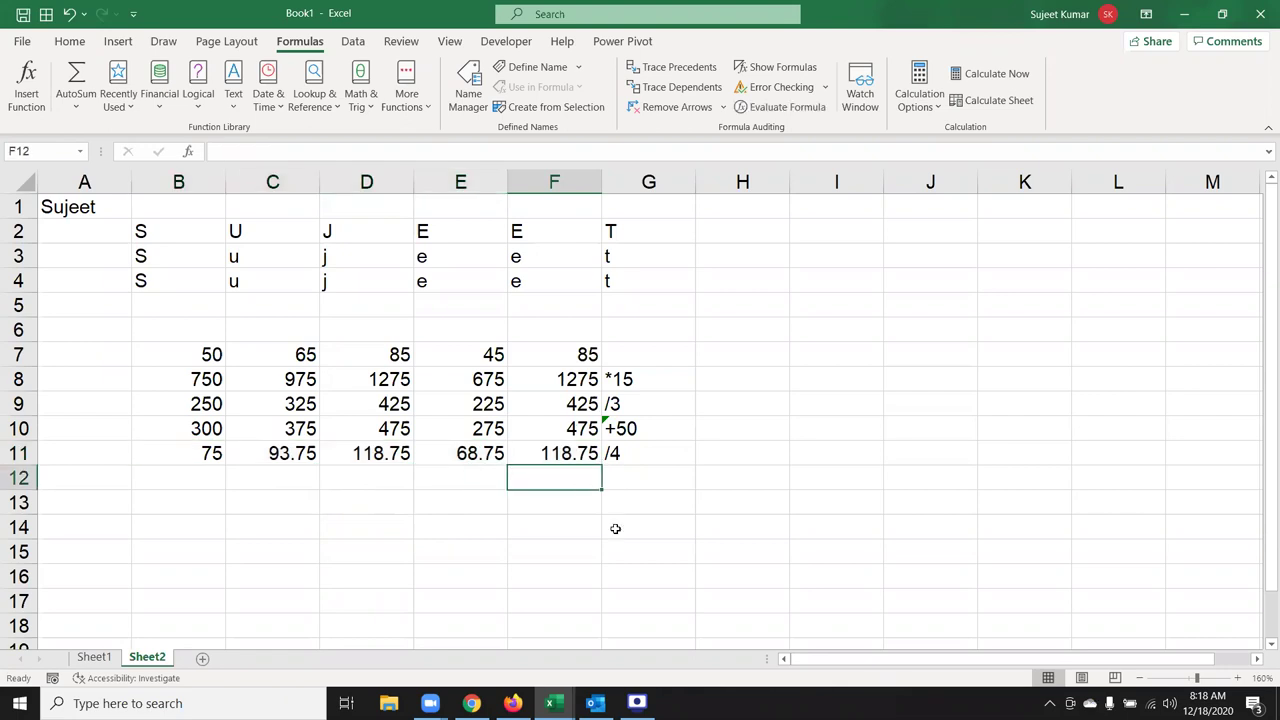
# Step: Enter =SUM(B11:F11) in F12 to total row 11 as 475
pyautogui.write('=so,')
pyautogui.press('BackSpace')
pyautogui.press('BackSpace')
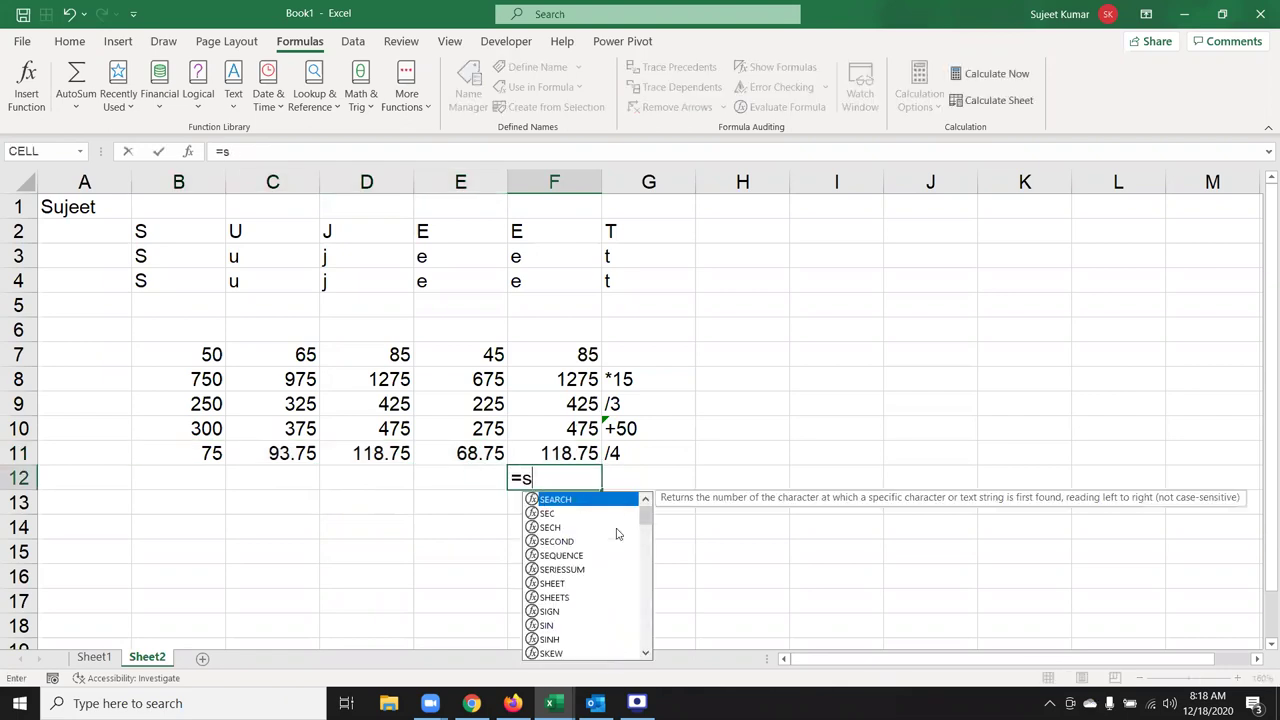
pyautogui.write('um')
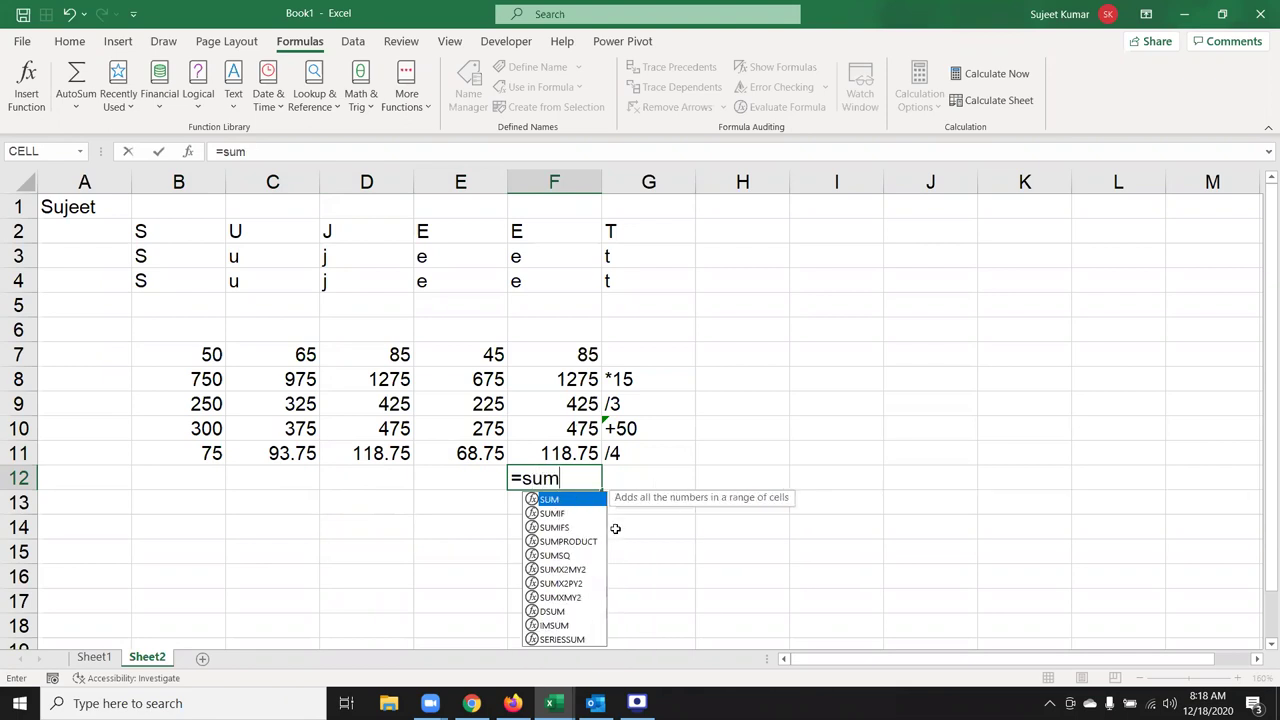
pyautogui.press('Tab')
pyautogui.press('Up')
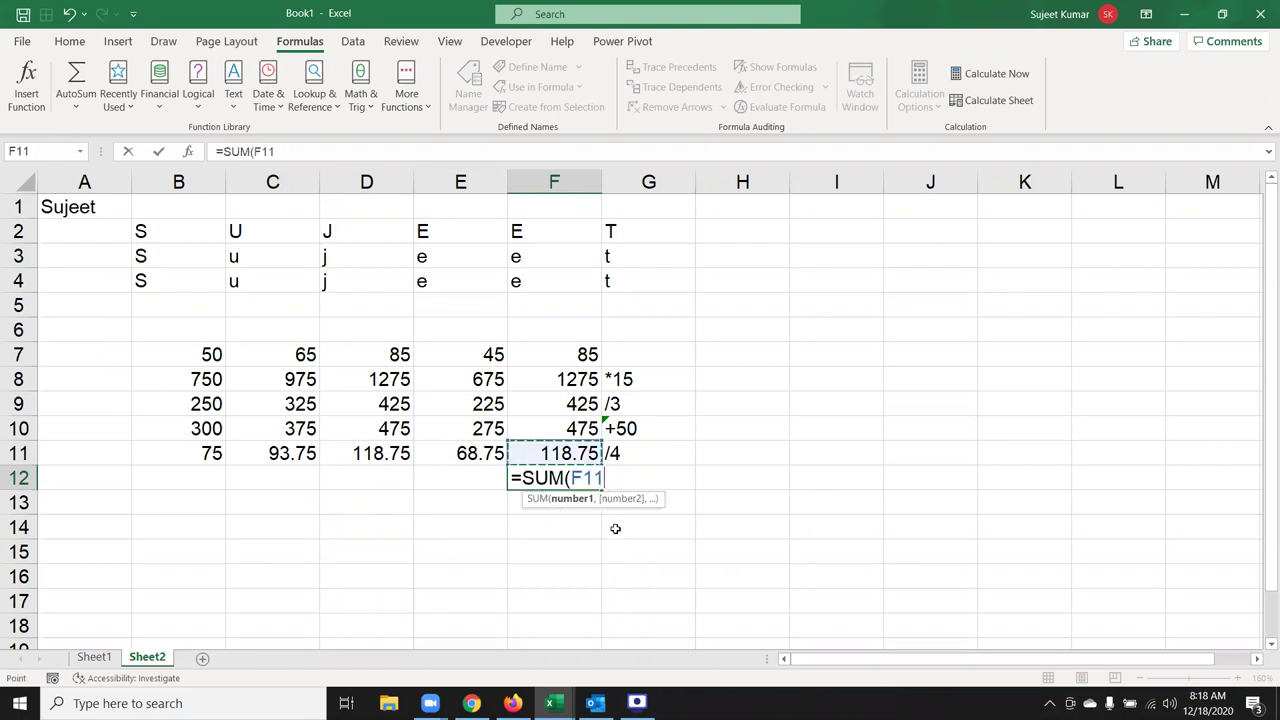
pyautogui.hotkey('shift', 'Left')
pyautogui.hotkey('shift', 'Left')
pyautogui.hotkey('shift', 'Left')
pyautogui.hotkey('shift', 'Left')
pyautogui.press('Return')
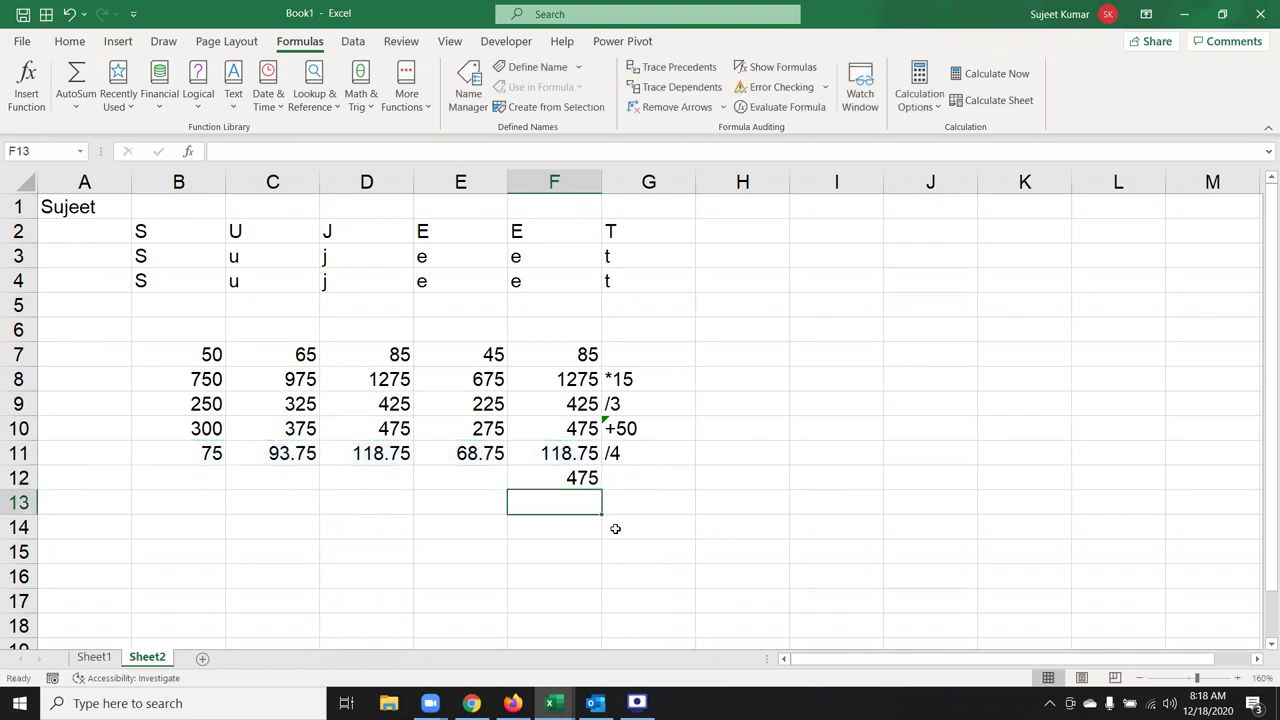
pyautogui.press('Up')
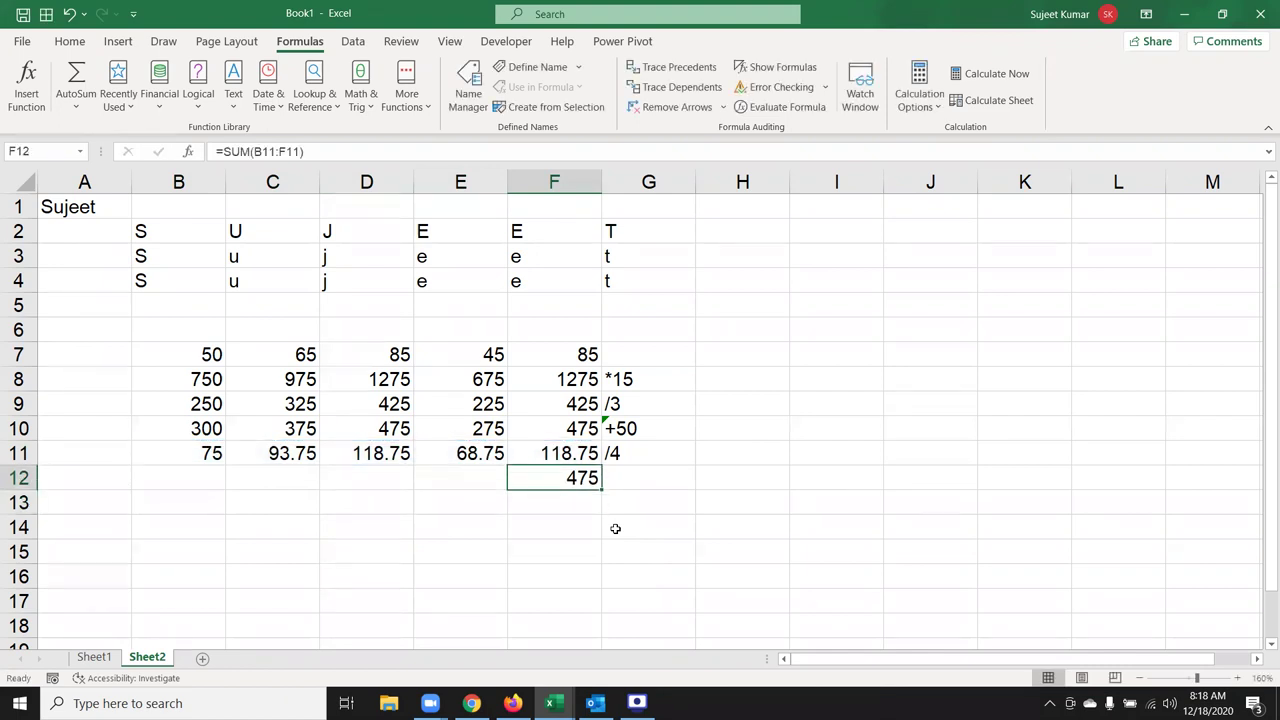
pyautogui.moveTo(623, 453)
pyautogui.mouseDown()
pyautogui.moveTo(206, 375)
pyautogui.moveTo(219, 375)
pyautogui.mouseUp()
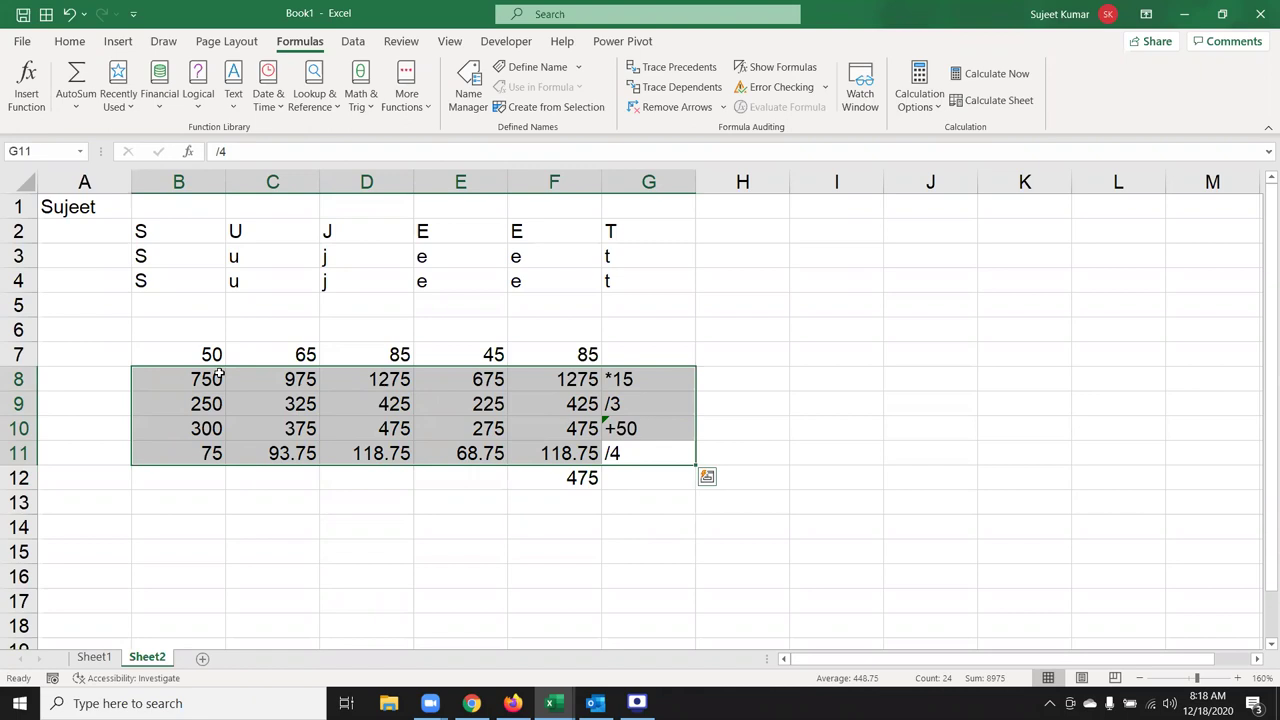
# Step: In G7, start a SUM formula over B7:F7 multiplied by 15
pyautogui.click(643, 353)
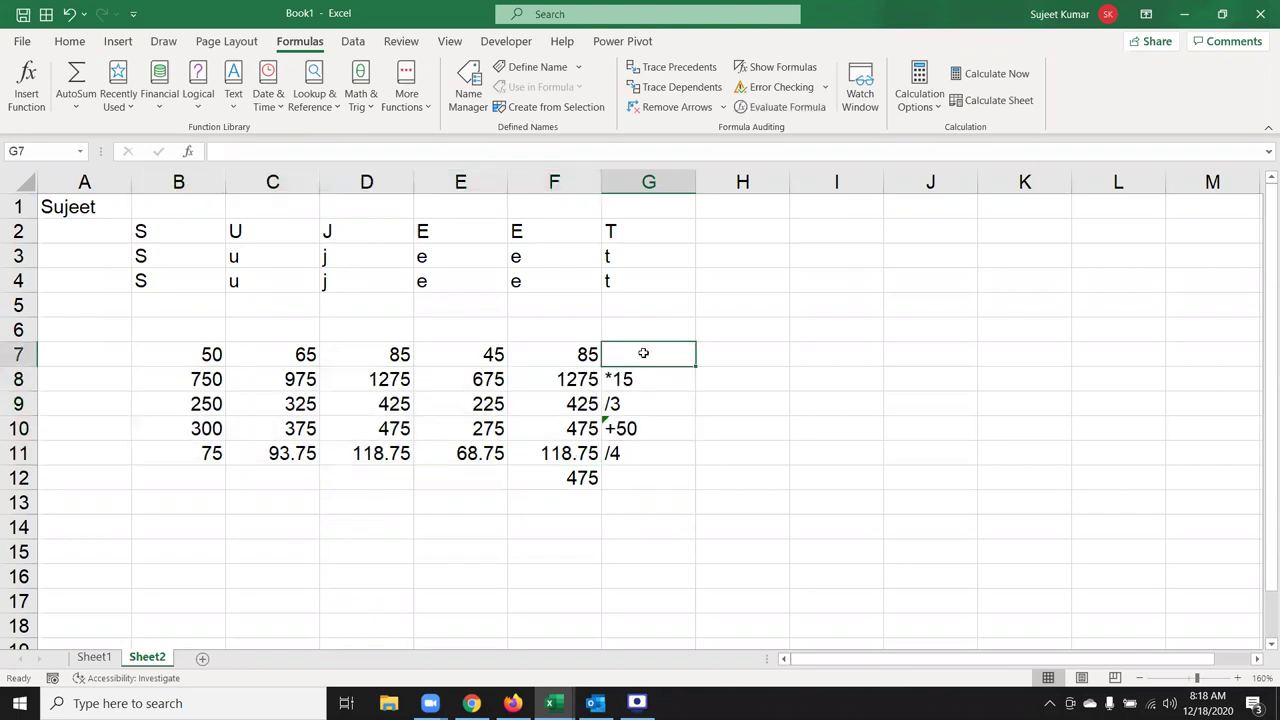
pyautogui.write('=sum')
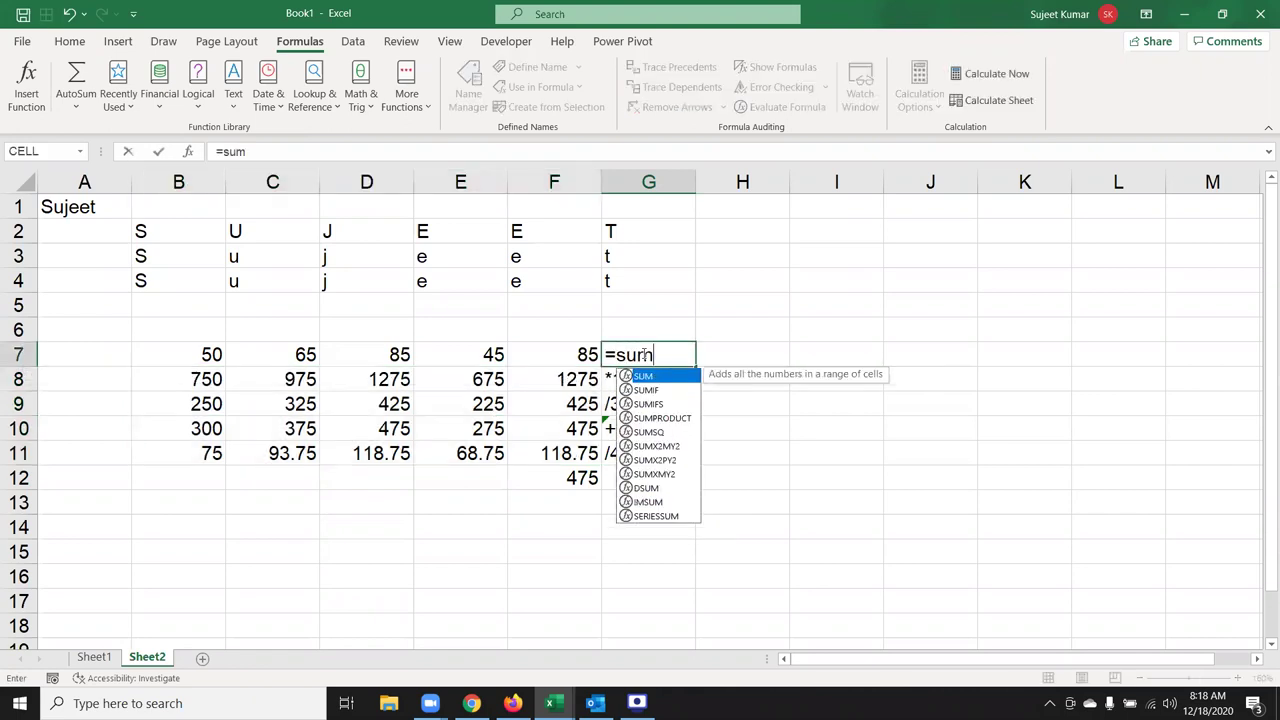
pyautogui.press('Tab')
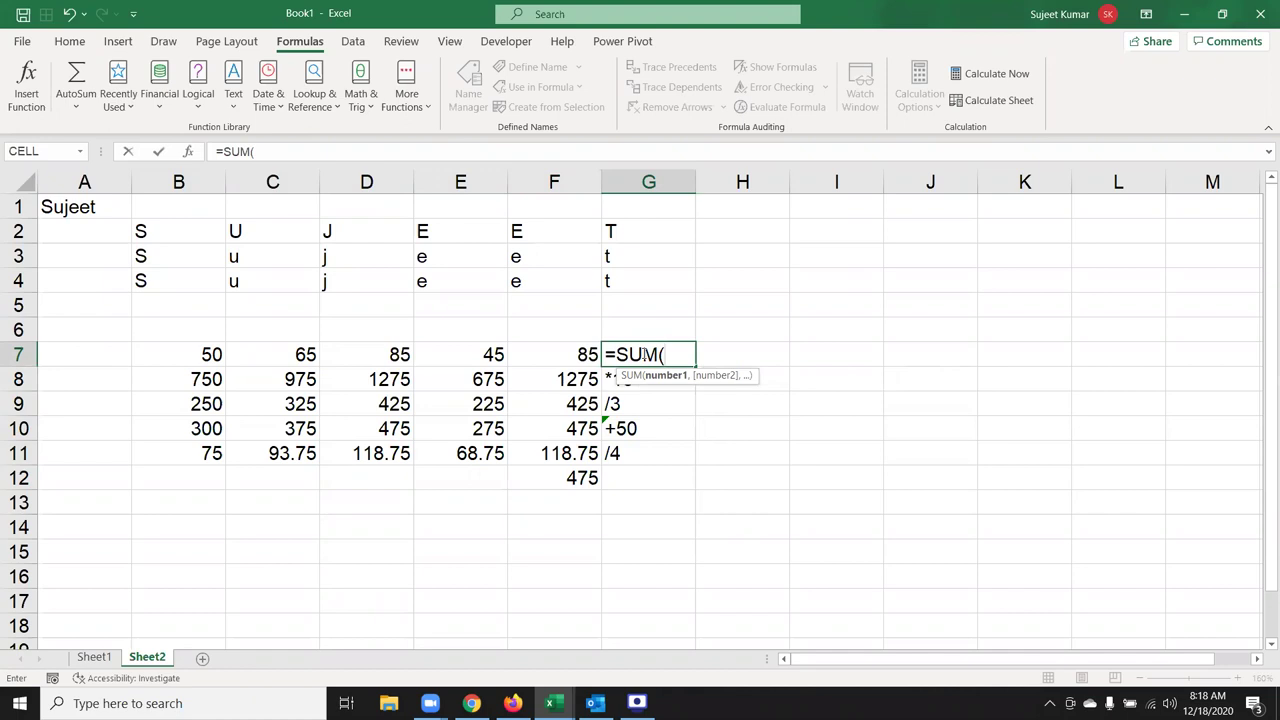
pyautogui.write('(')
pyautogui.click(181, 354)
pyautogui.moveTo(181, 354); pyautogui.dragTo(526, 347)
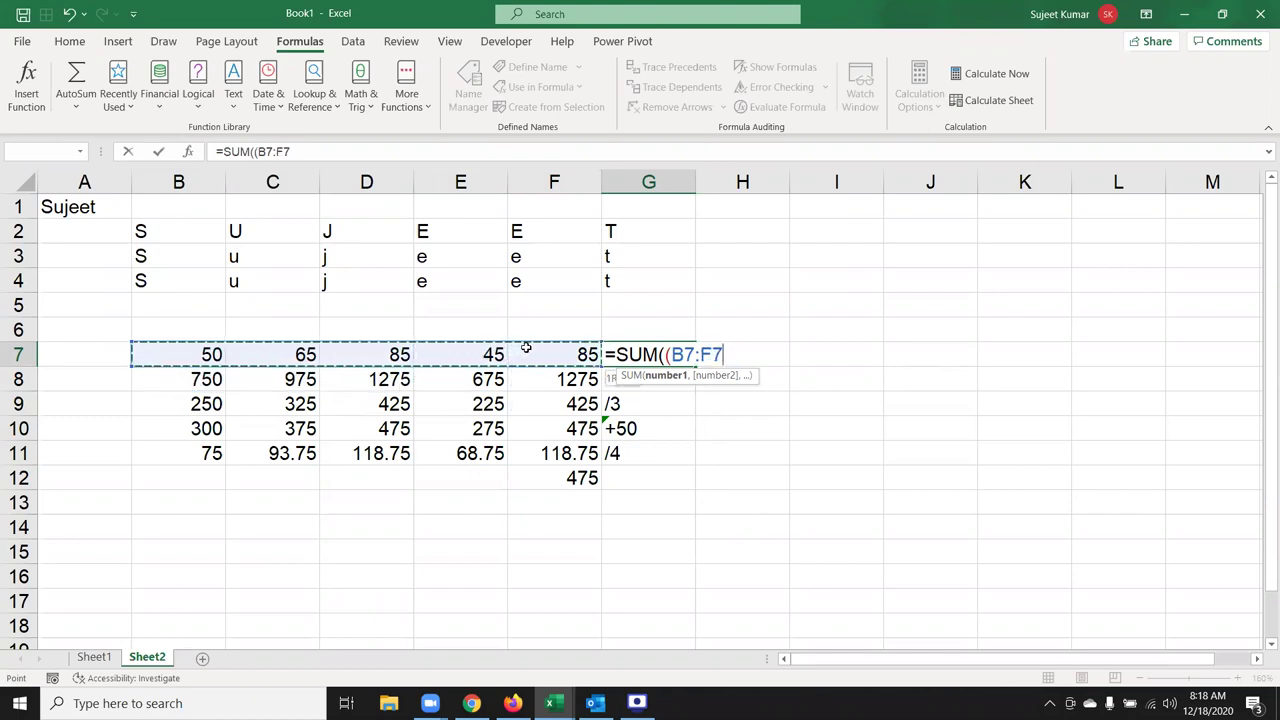
pyautogui.write(')')
pyautogui.press('BackSpace')
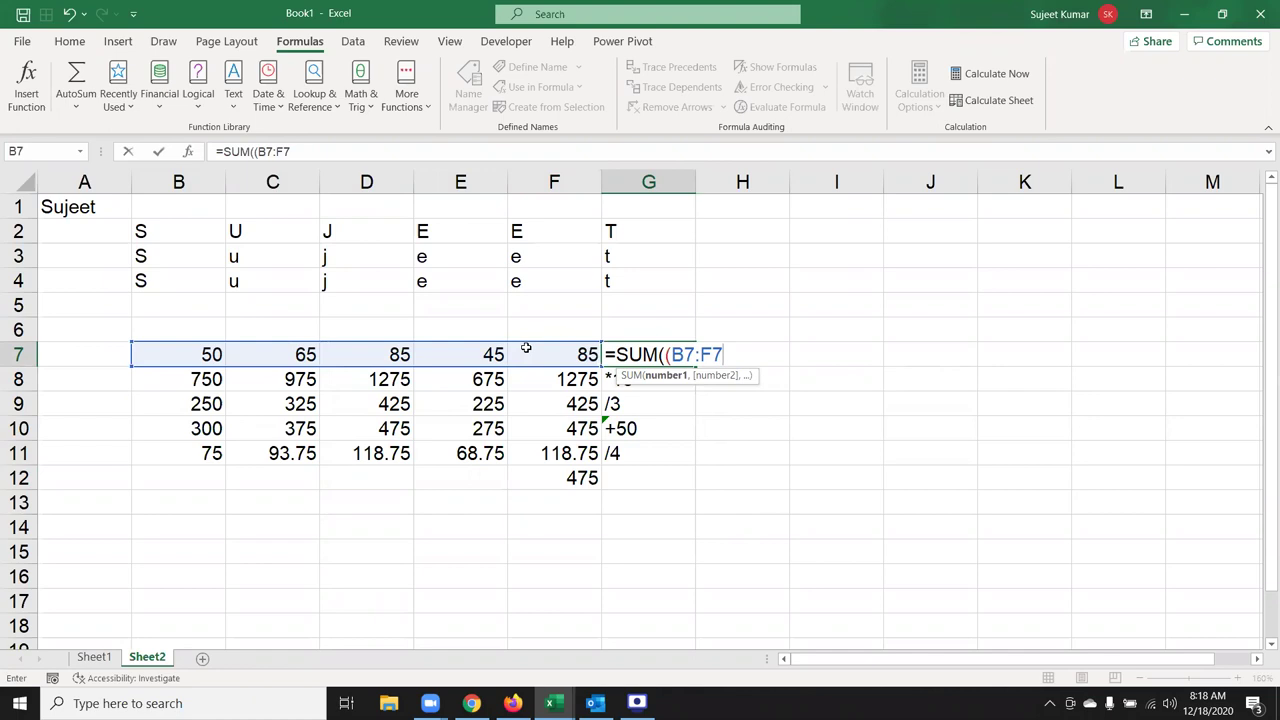
pyautogui.write(')*15')
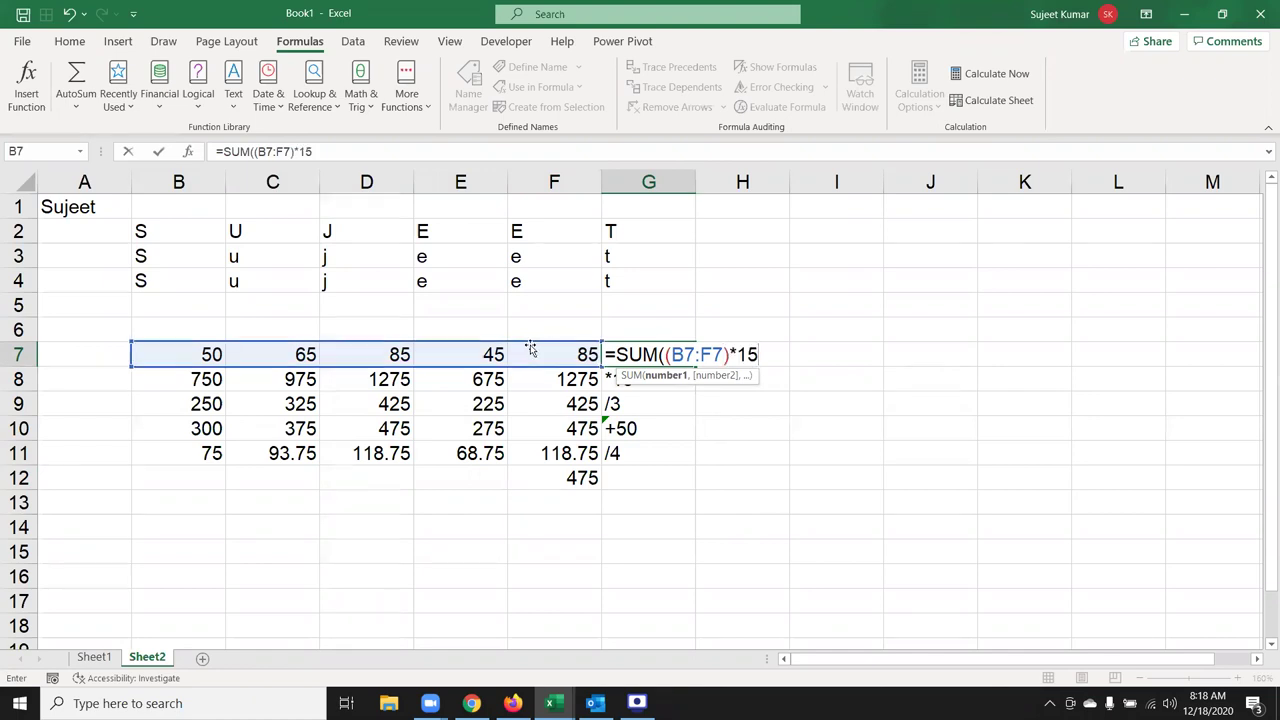
# Step: Nest the formula further with /3, +50 and a /40 divisor, and commit it
pyautogui.click(669, 355)
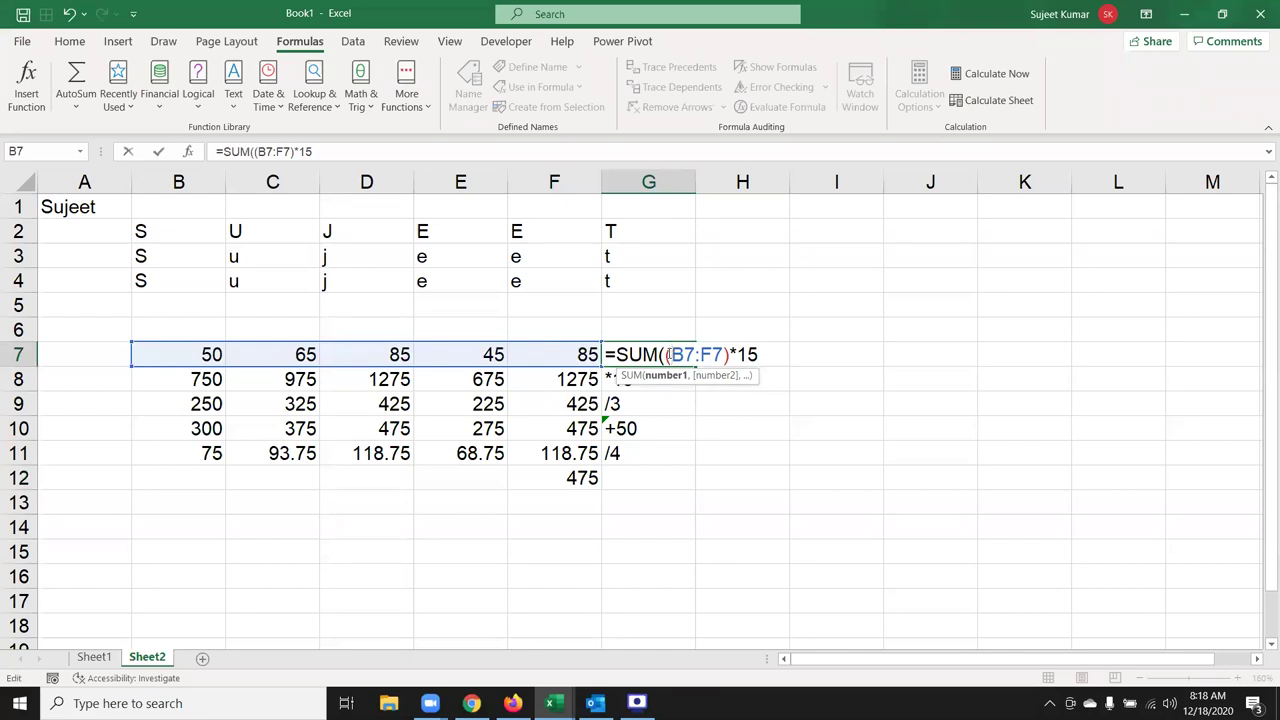
pyautogui.write('(')
pyautogui.press('End')
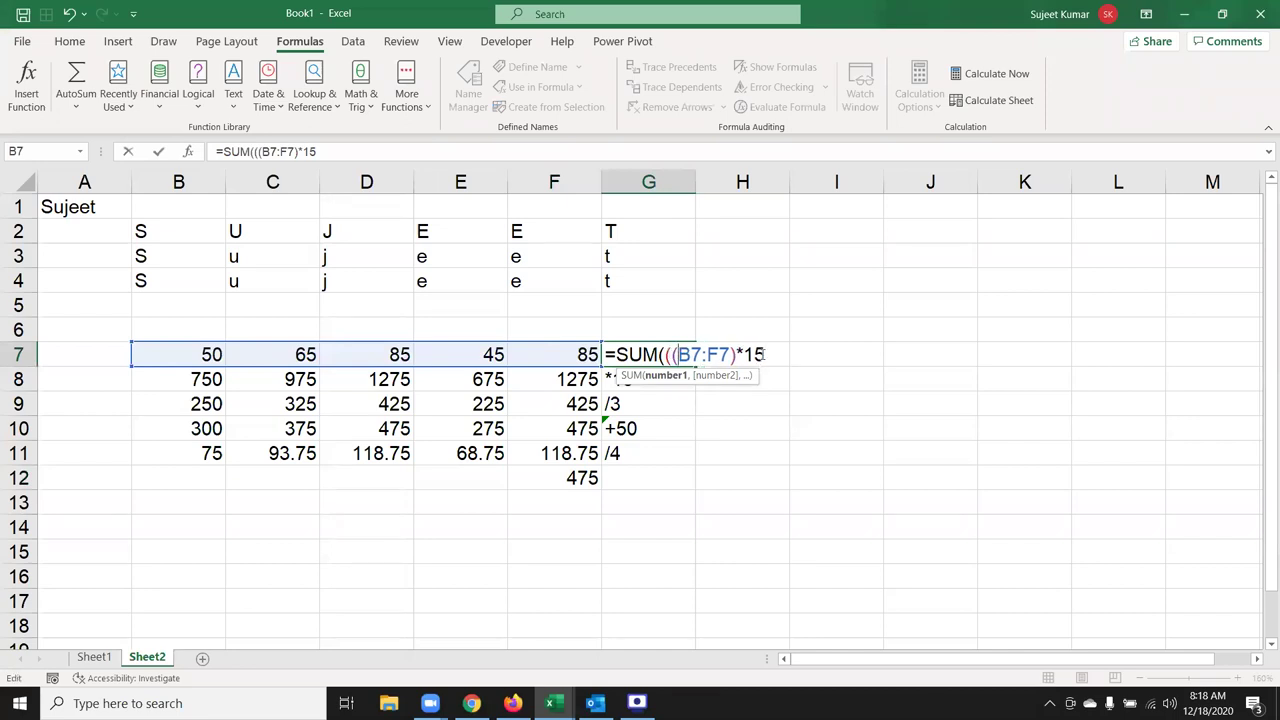
pyautogui.write(')')
pyautogui.write('/3')
pyautogui.click(670, 362)
pyautogui.write('(')
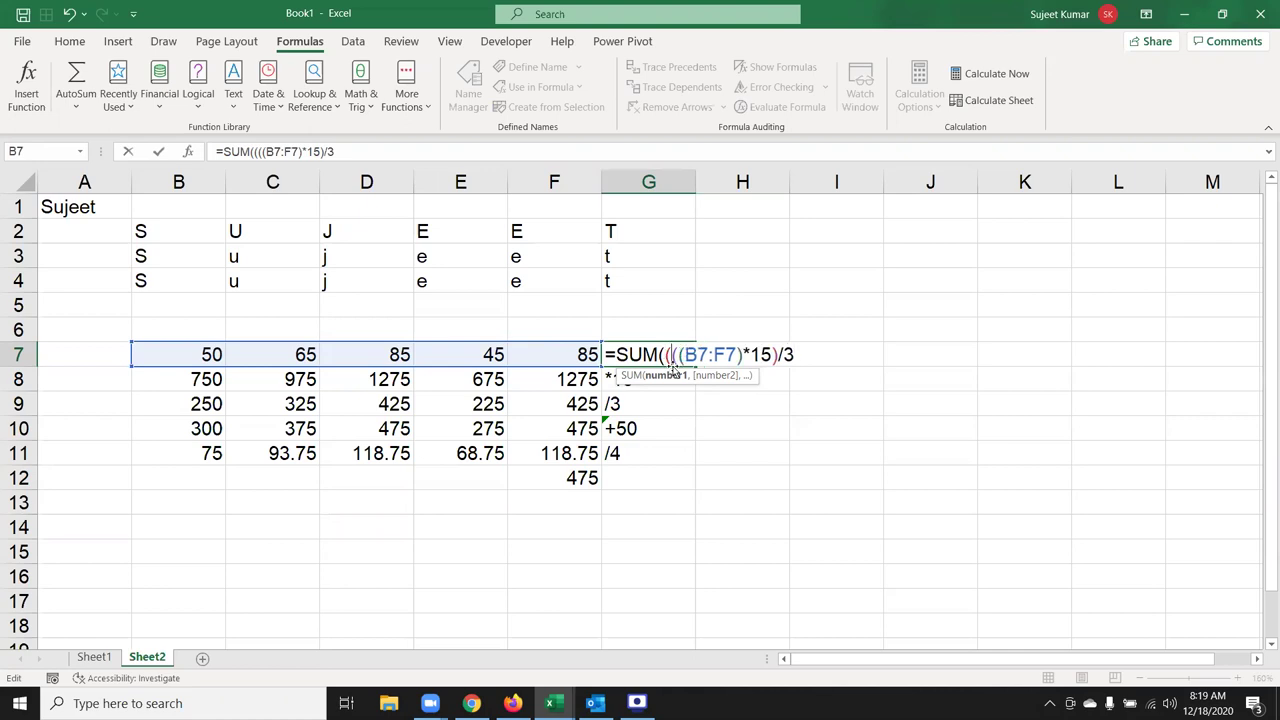
pyautogui.click(792, 355)
pyautogui.write(')')
pyautogui.write('+50')
pyautogui.click(673, 355)
pyautogui.write('(')
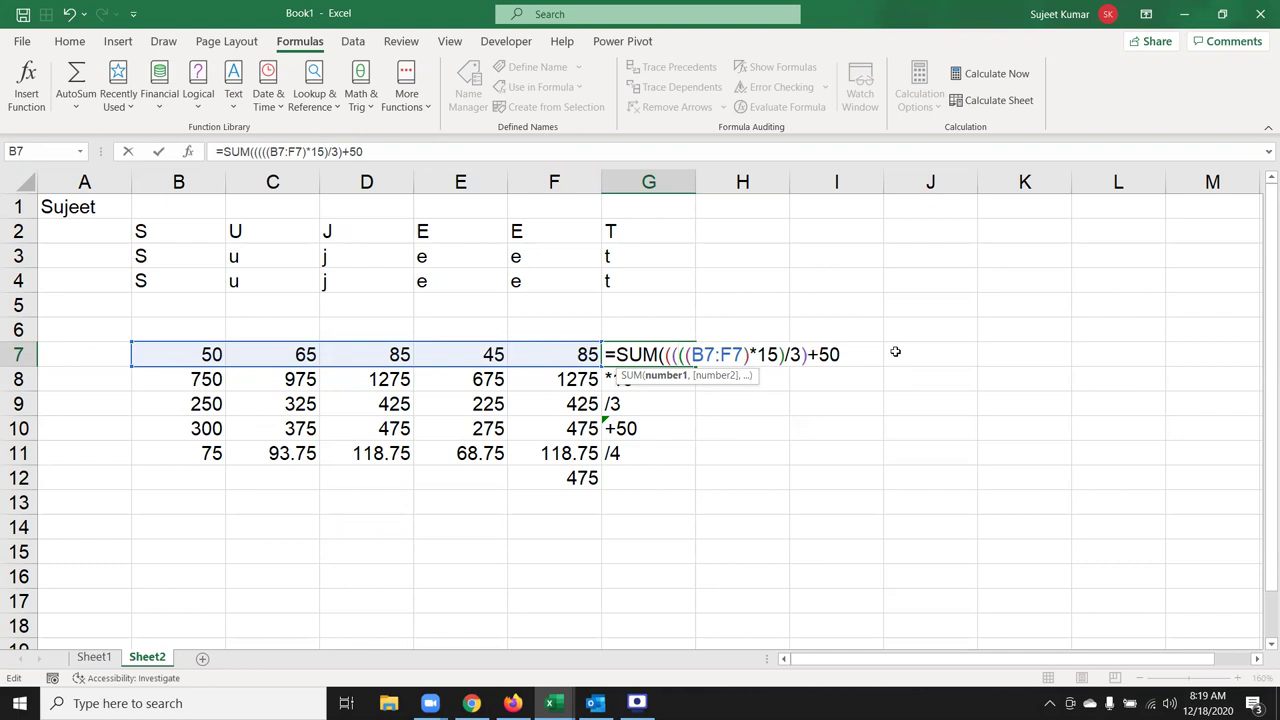
pyautogui.write(')/40')
pyautogui.write(')')
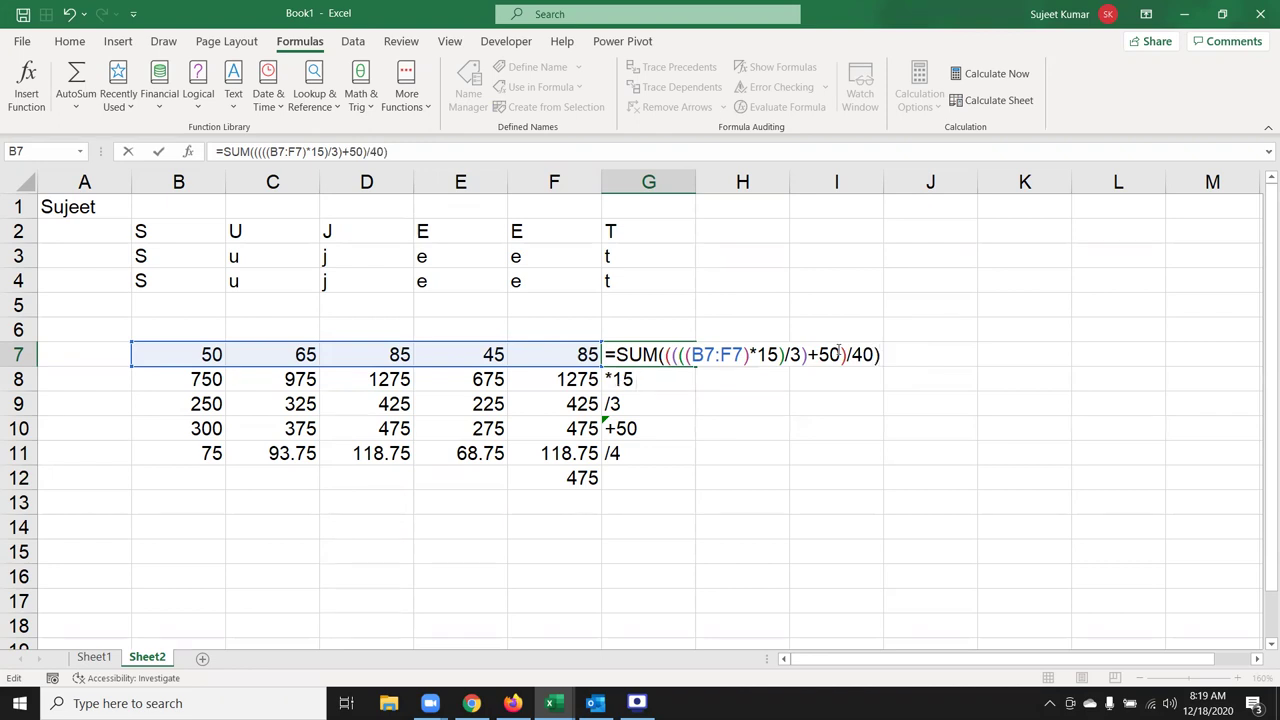
pyautogui.press('Return')
# Step: Correct the /40 typo so G7 reads =SUM(((((B7:F7)*15)/3)+50)/4)
pyautogui.press('Up')
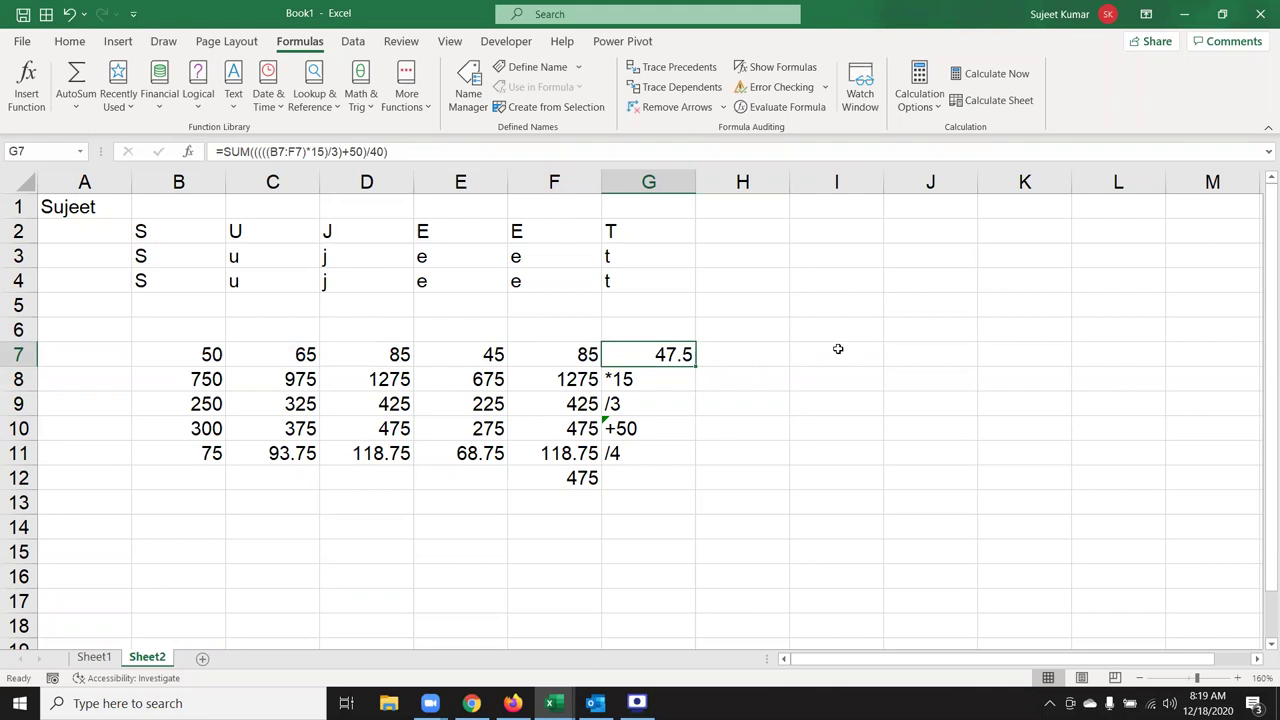
pyautogui.doubleClick(656, 354)
pyautogui.click(862, 356)
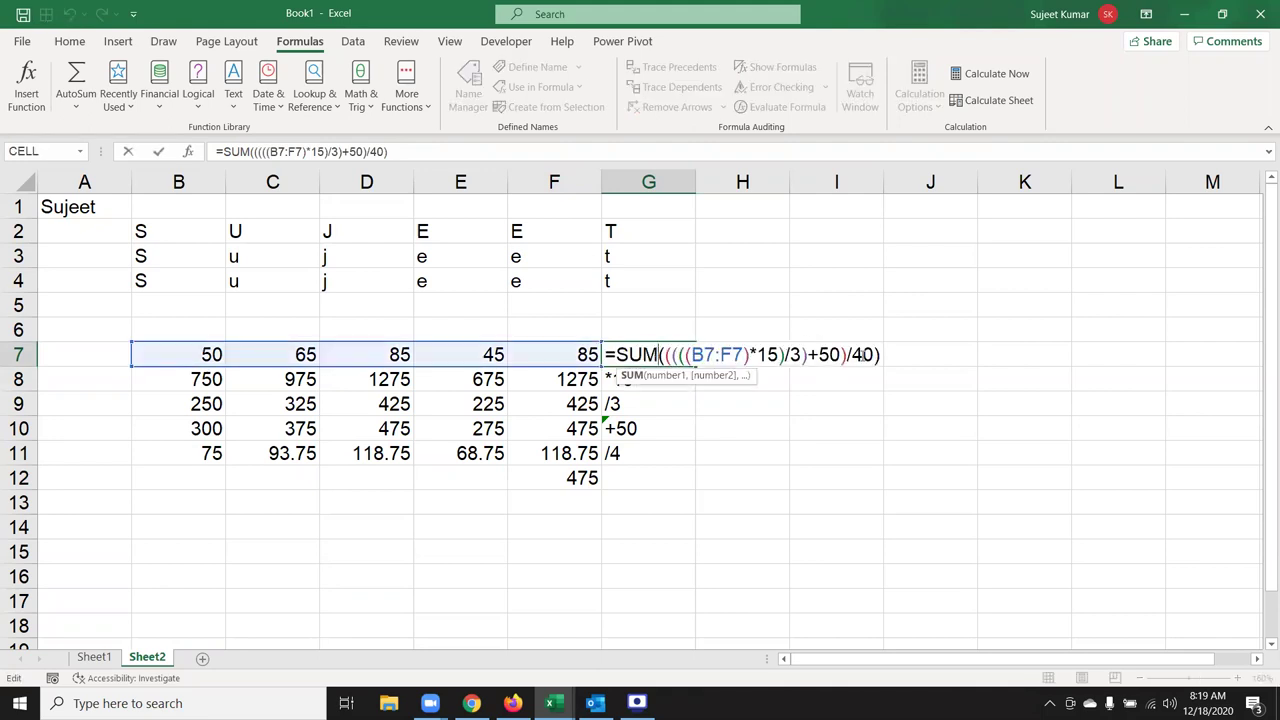
pyautogui.press('Delete')
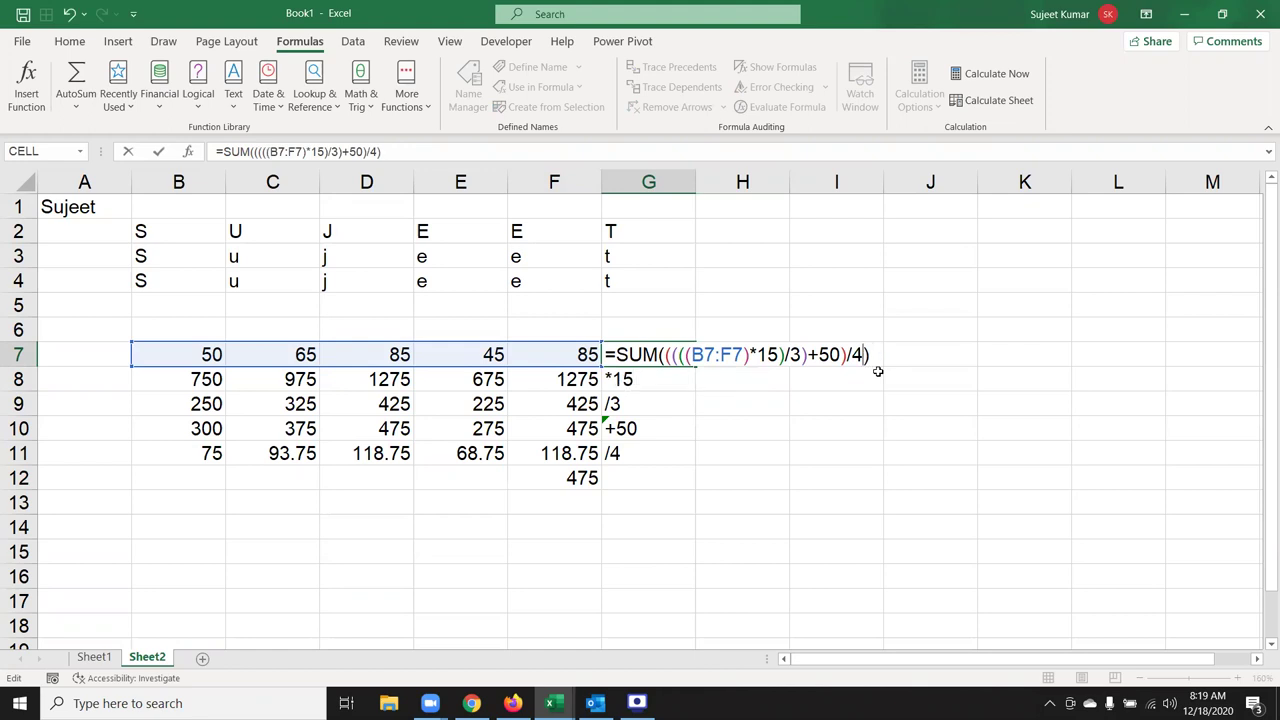
pyautogui.press('Return')
pyautogui.press('Up')
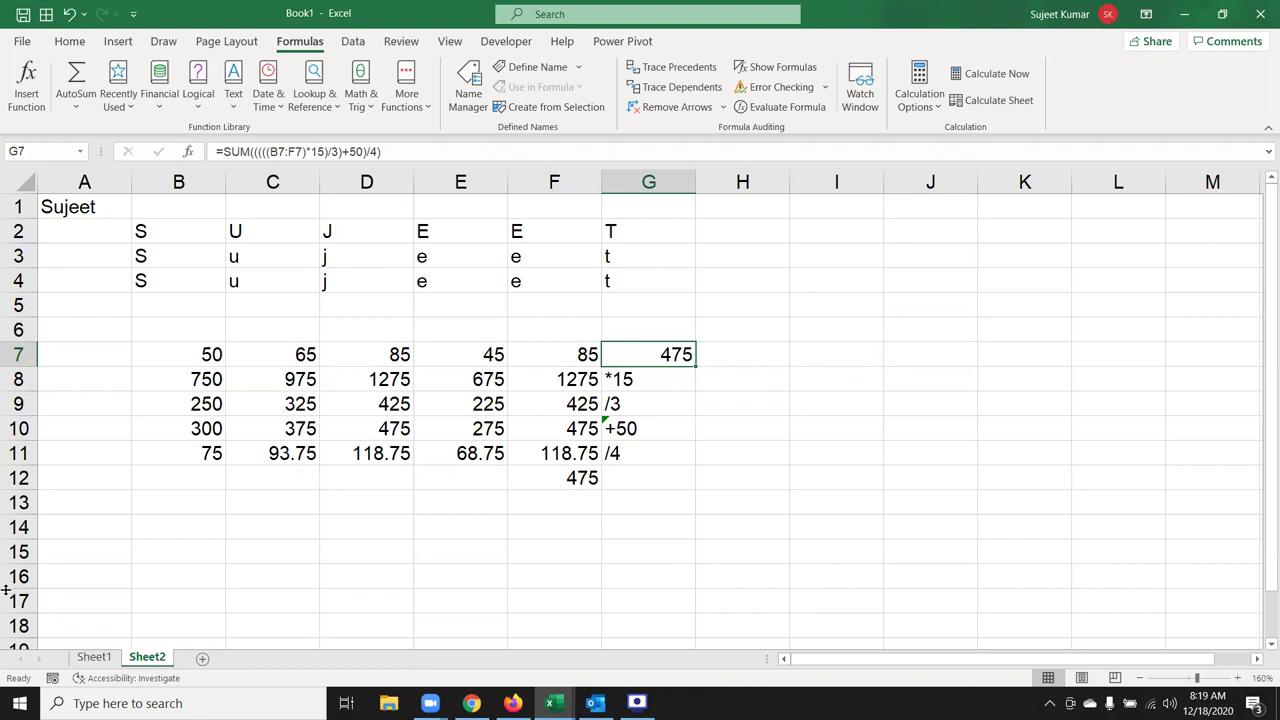
pyautogui.moveTo(192, 380)
pyautogui.mouseDown()
pyautogui.moveTo(597, 426)
pyautogui.moveTo(589, 455)
pyautogui.mouseUp()
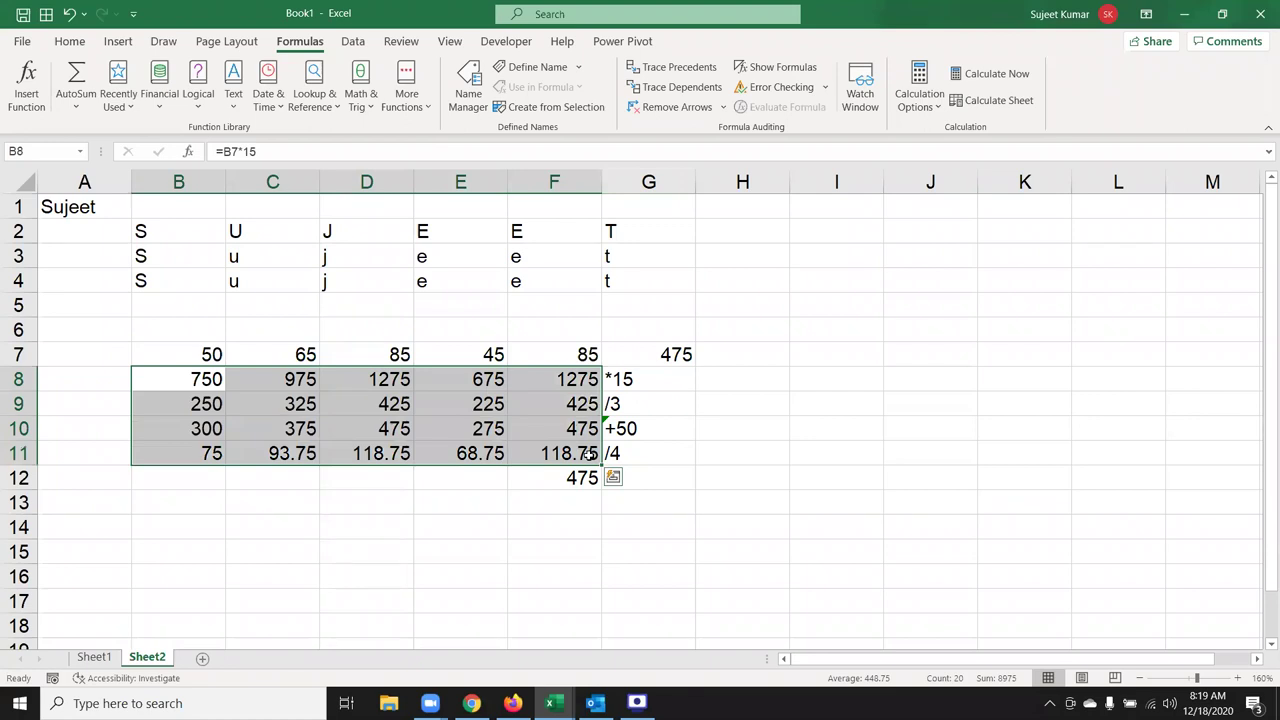
pyautogui.click(662, 357)
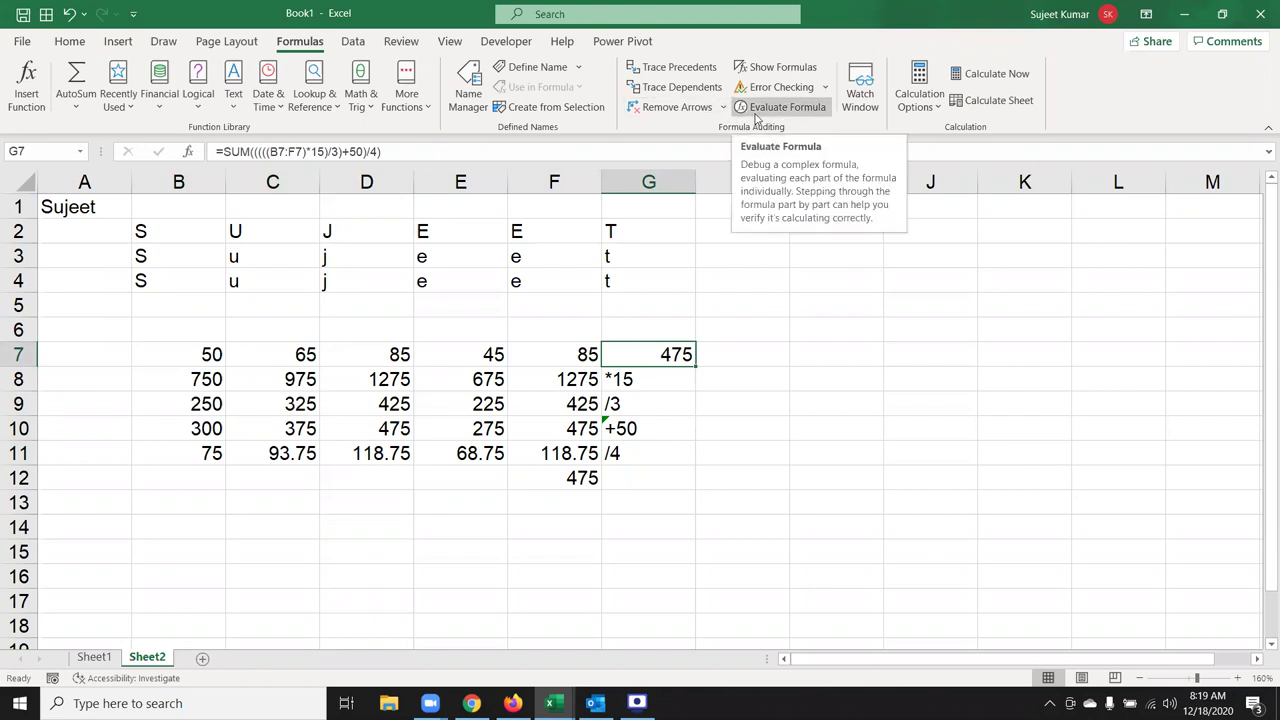
# Step: Step through G7's formula in Evaluate Formula until it shows 475, then close it
pyautogui.click(781, 106)
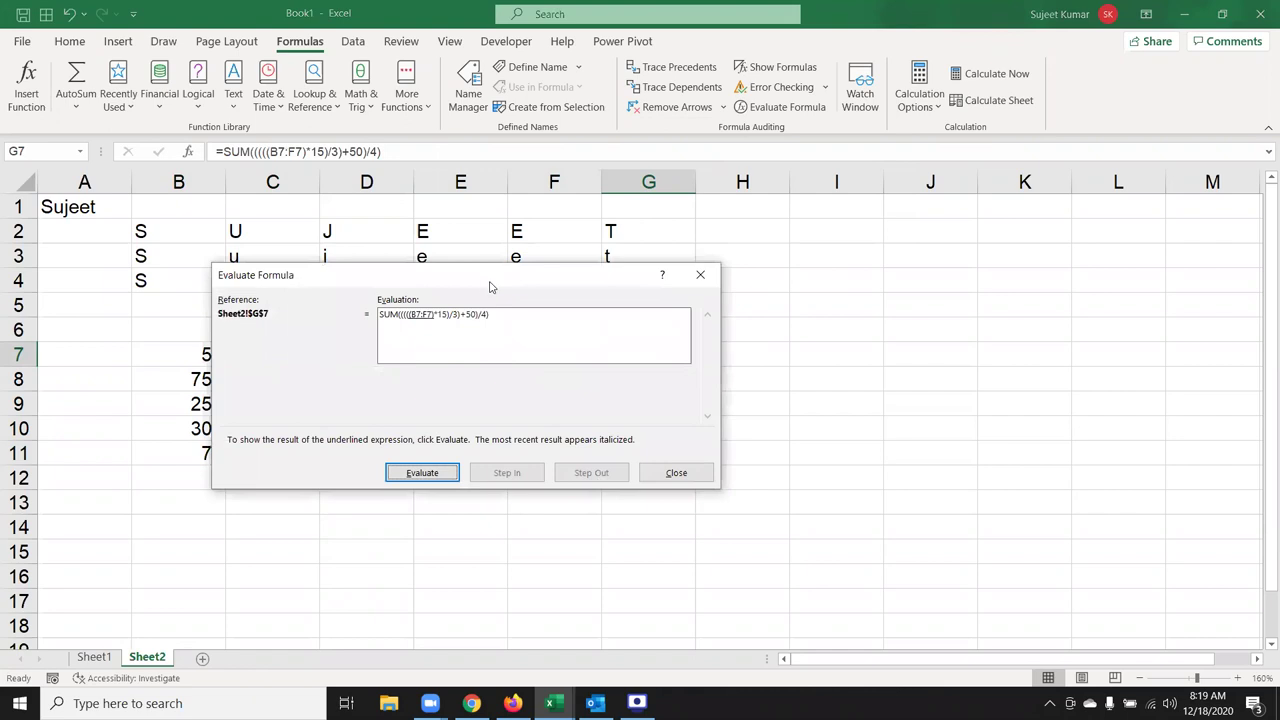
pyautogui.moveTo(490, 287); pyautogui.dragTo(947, 243)
pyautogui.click(879, 429)
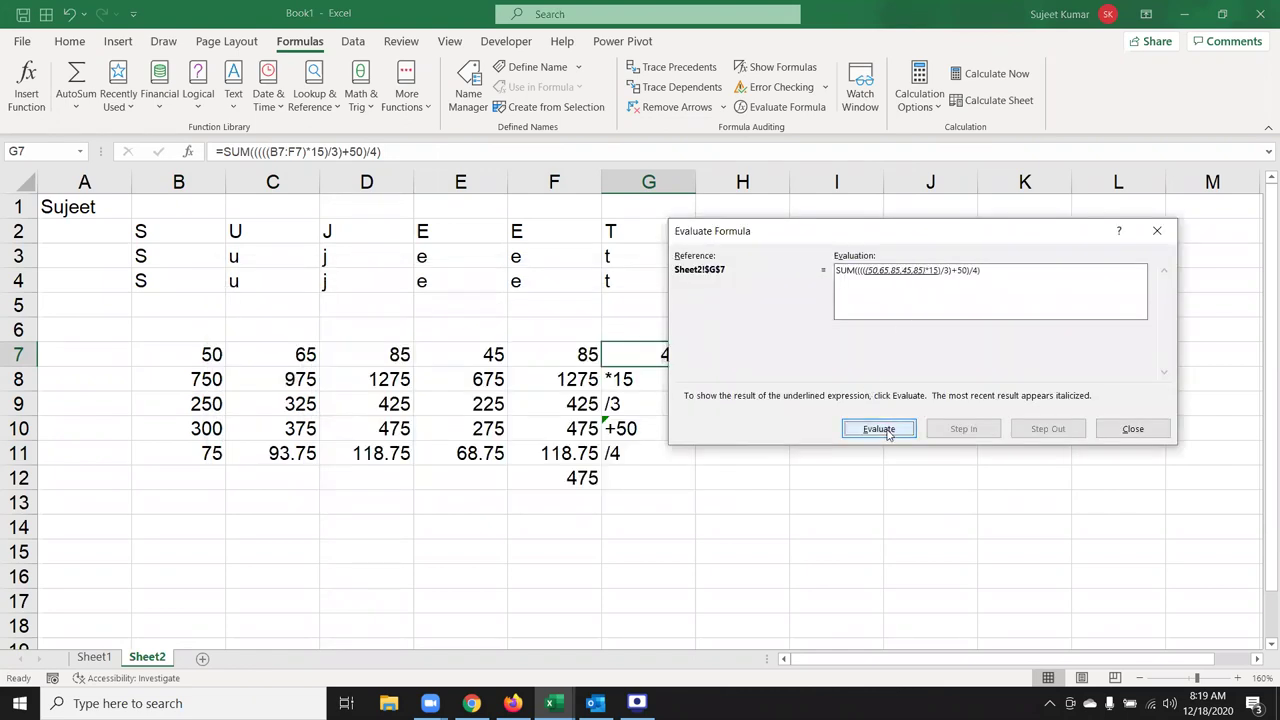
pyautogui.click(887, 432)
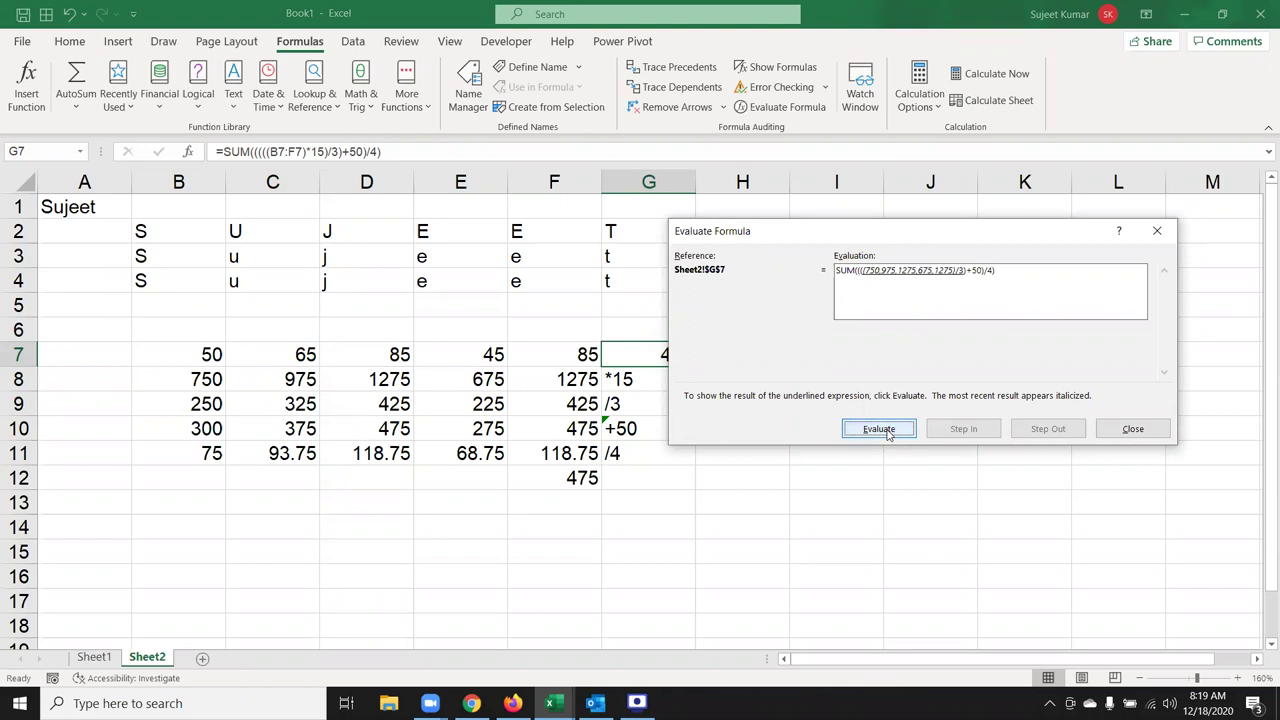
pyautogui.click(887, 433)
pyautogui.click(887, 433)
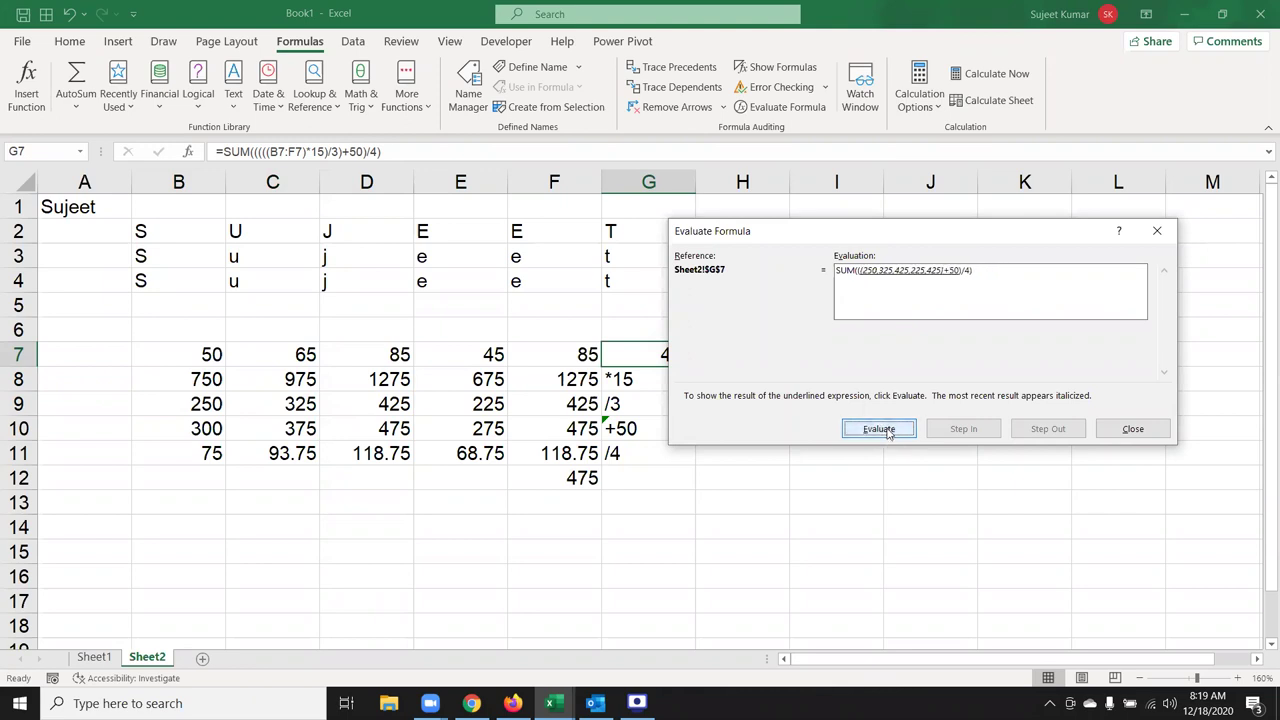
pyautogui.click(887, 433)
pyautogui.click(887, 433)
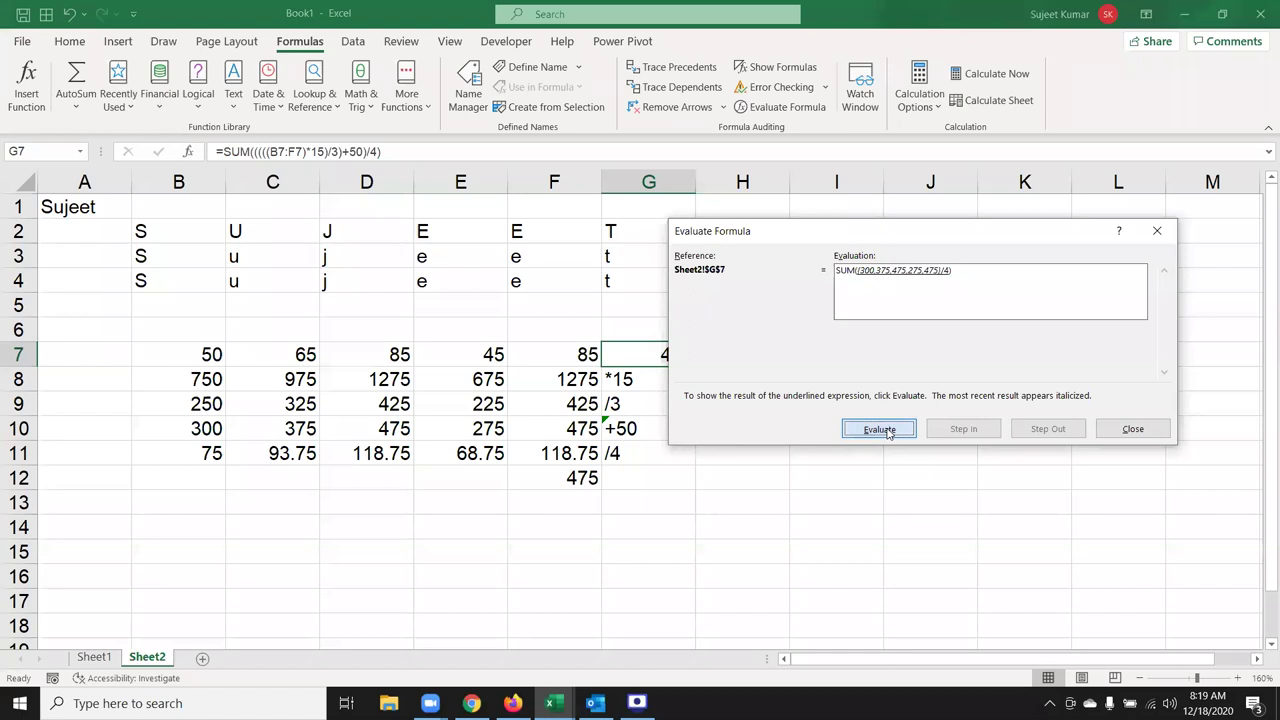
pyautogui.click(887, 433)
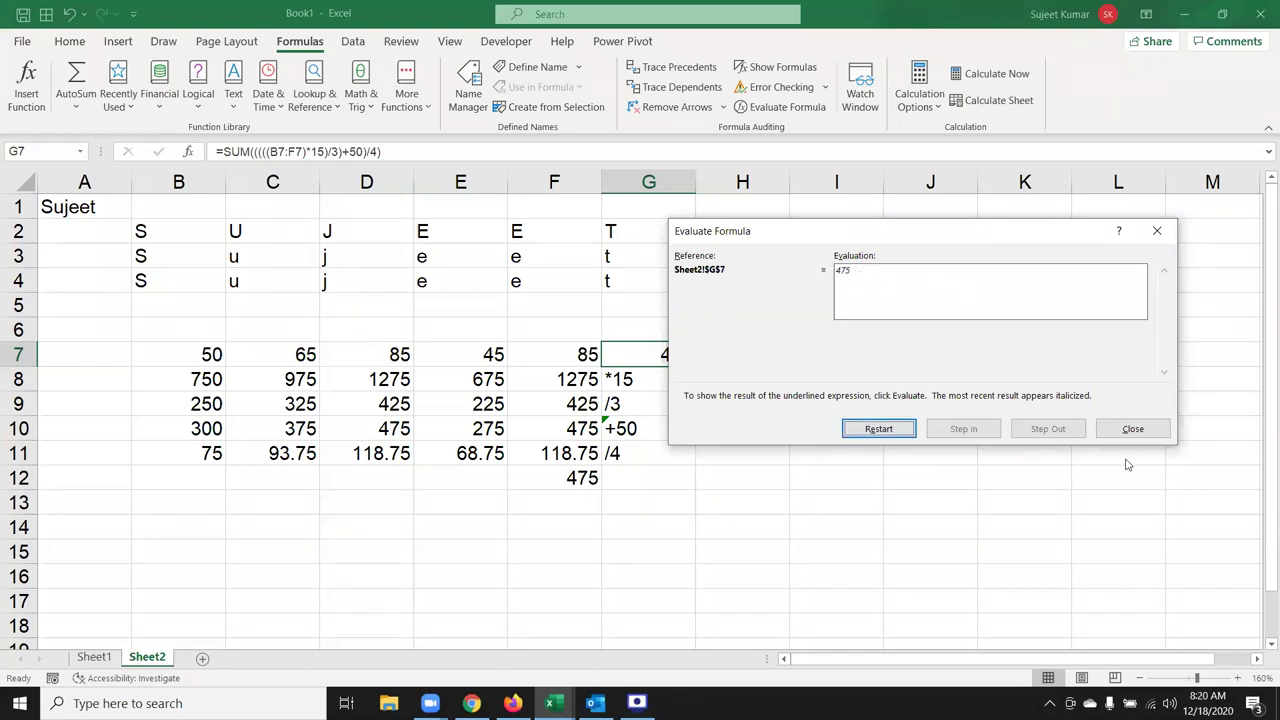
pyautogui.click(1140, 430)
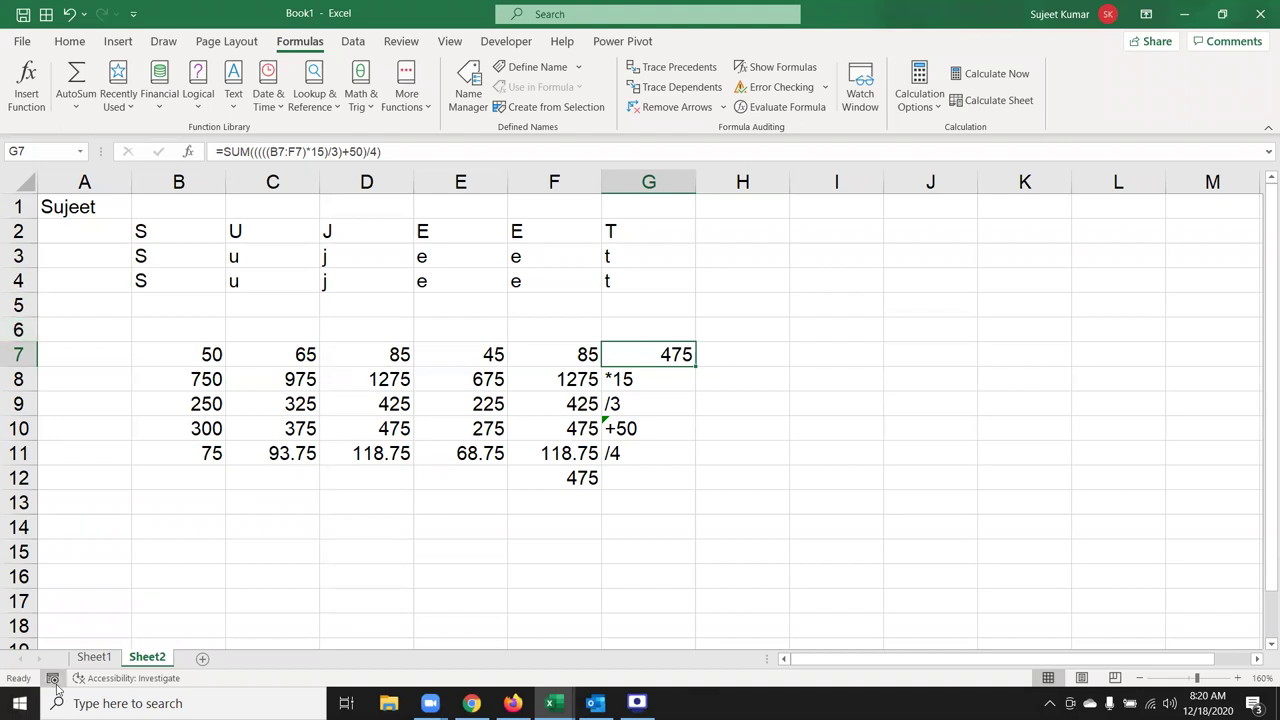
# Step: Add a new Sheet3, return to Sheet2 and enter headers Code and City in A15:B15
pyautogui.click(203, 660)
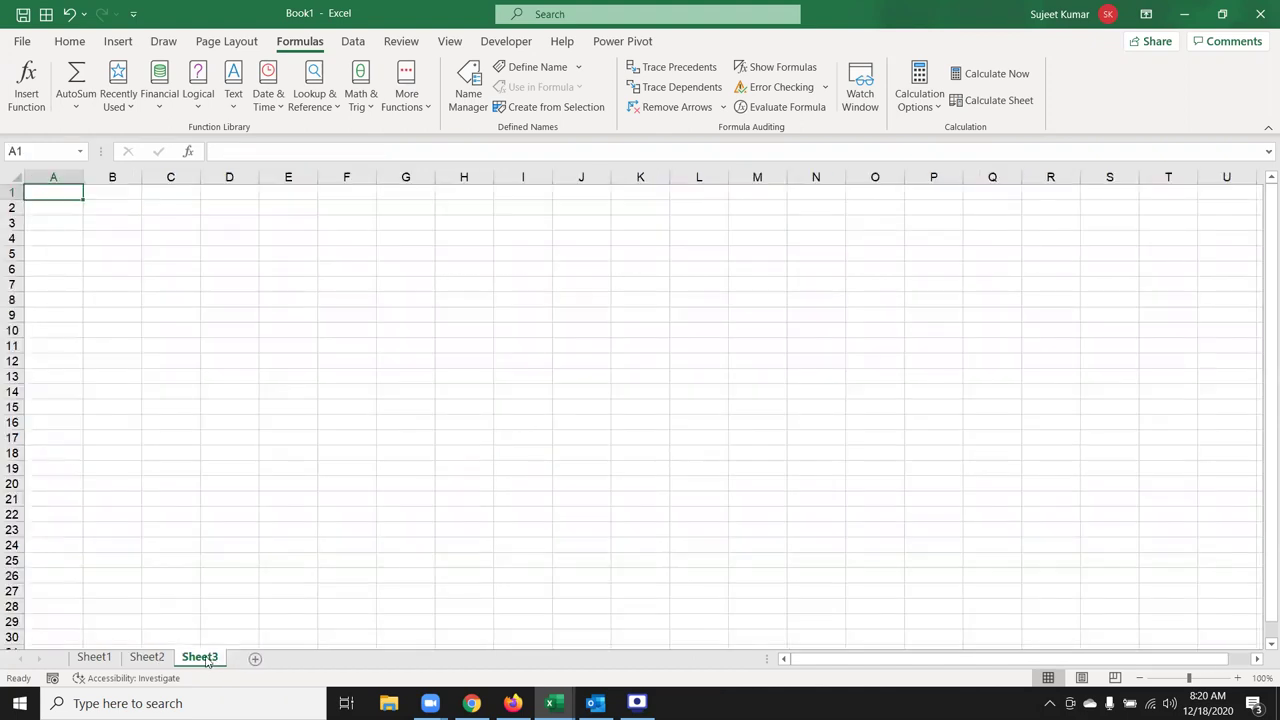
pyautogui.click(150, 657)
pyautogui.scroll(-1, 229, 591)
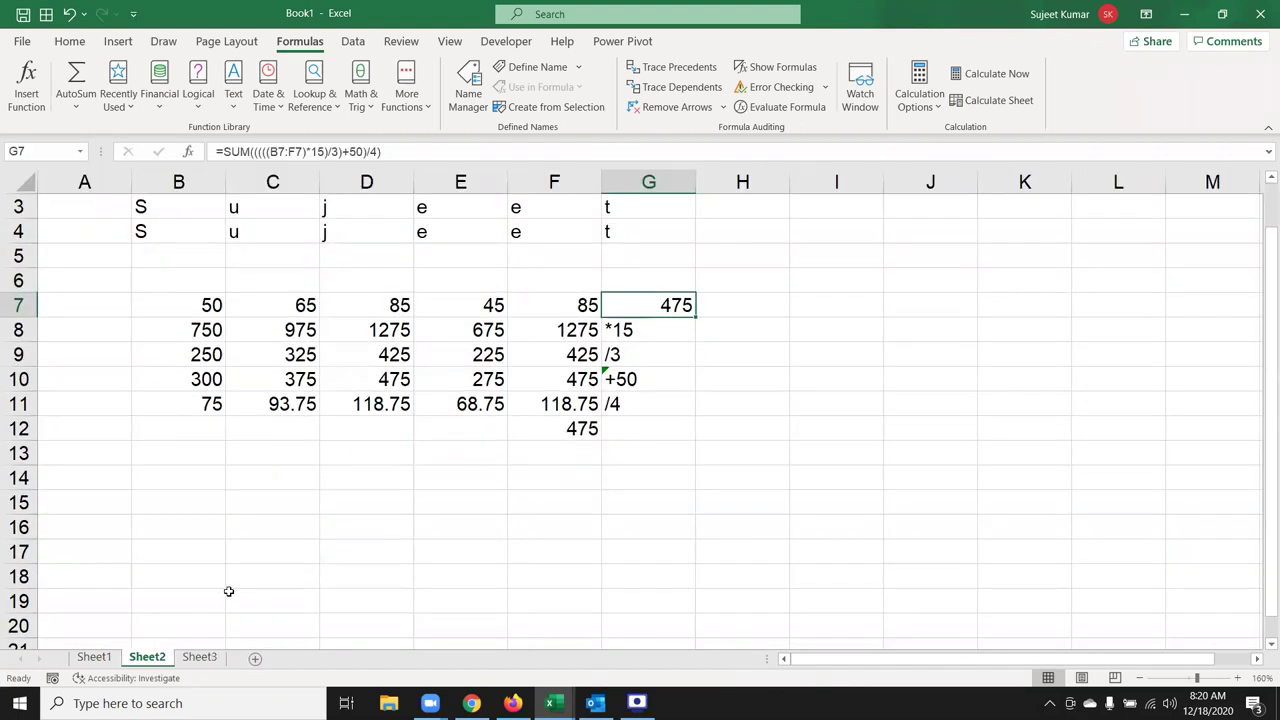
pyautogui.scroll(-3, 214, 546)
pyautogui.click(101, 250)
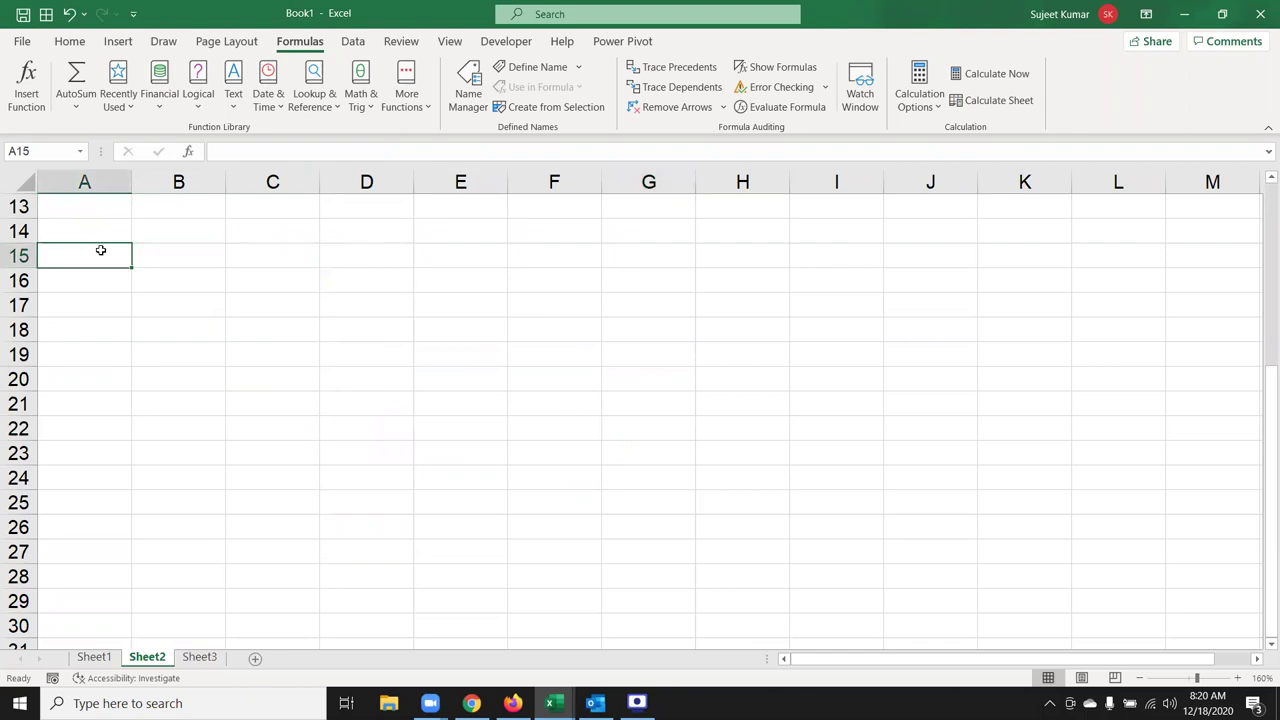
pyautogui.write('Code')
pyautogui.press('Tab')
pyautogui.write('City')
pyautogui.press('Tab')
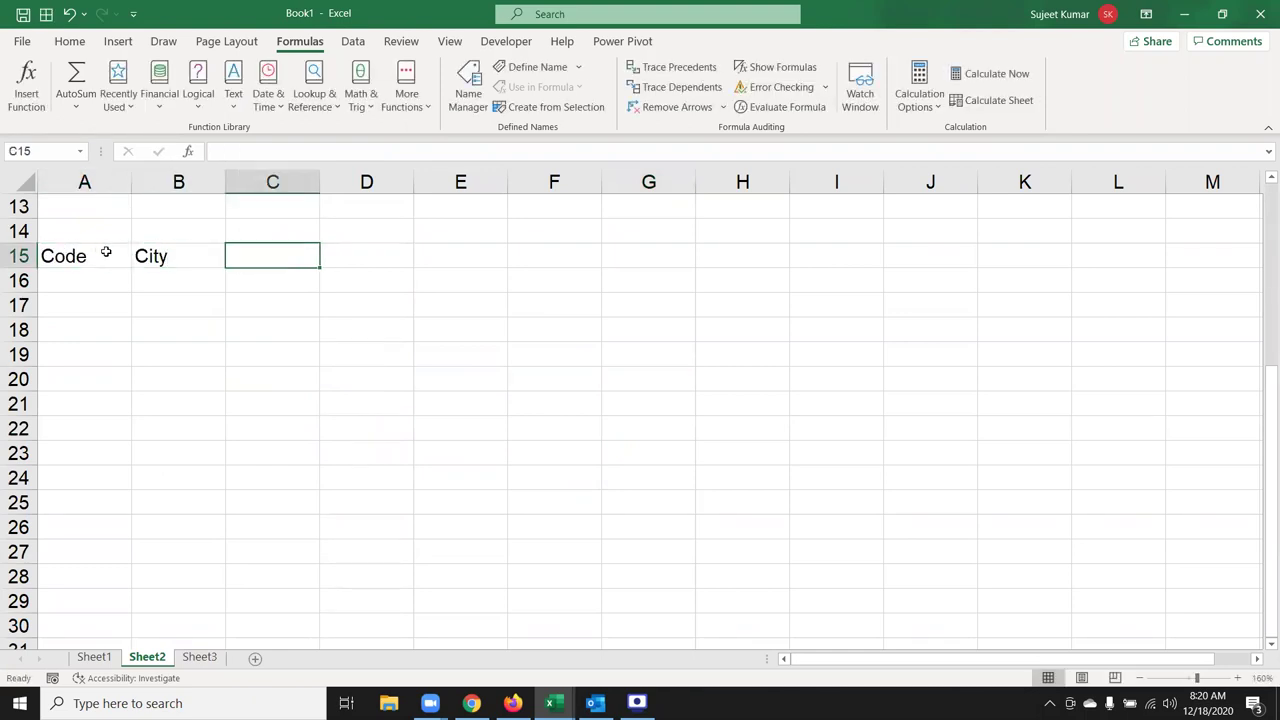
# Step: Enter codes 11, 22, 33 and 44 in G16:G19
pyautogui.click(652, 272)
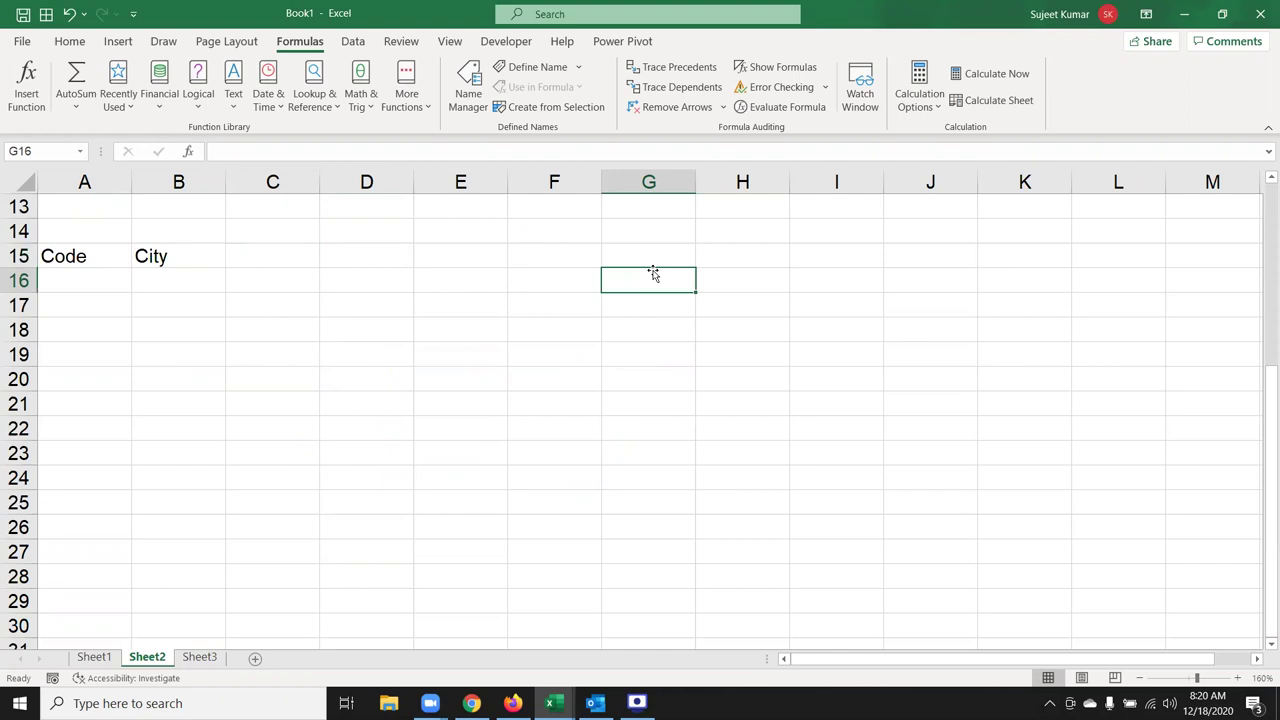
pyautogui.write('11')
pyautogui.press('Return')
pyautogui.write('22')
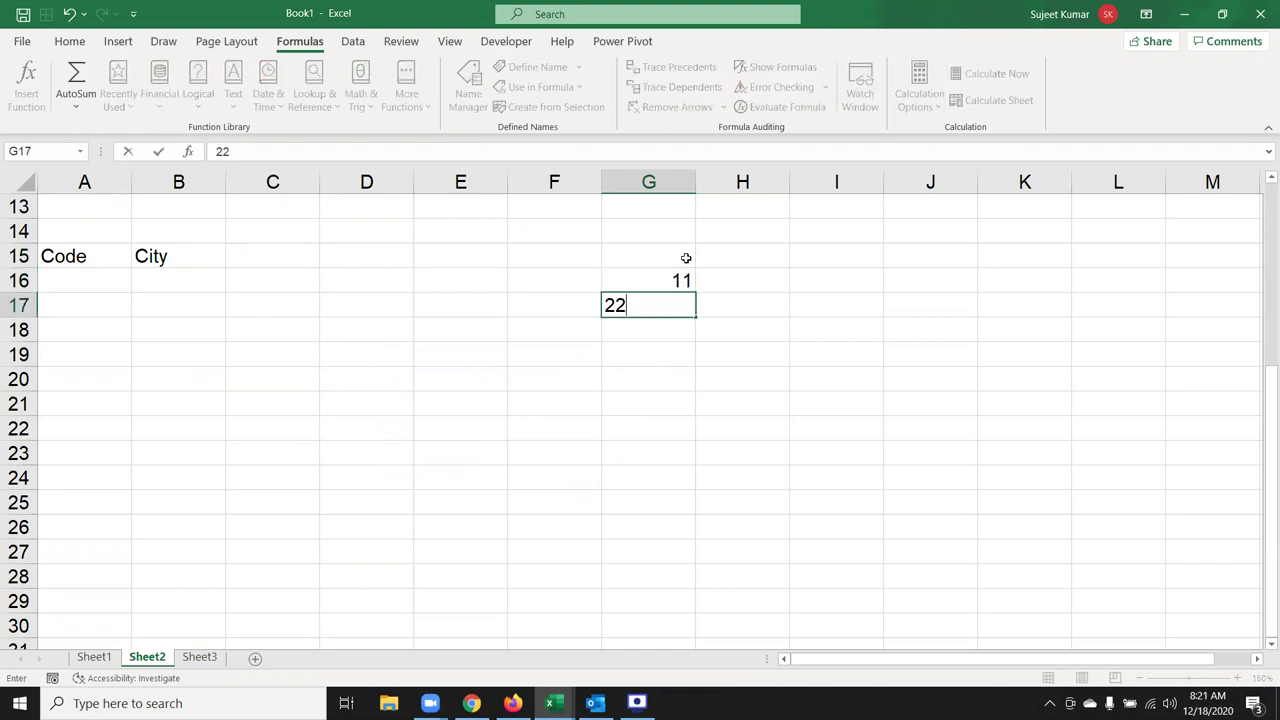
pyautogui.press('Return')
pyautogui.write('1')
pyautogui.press('Escape')
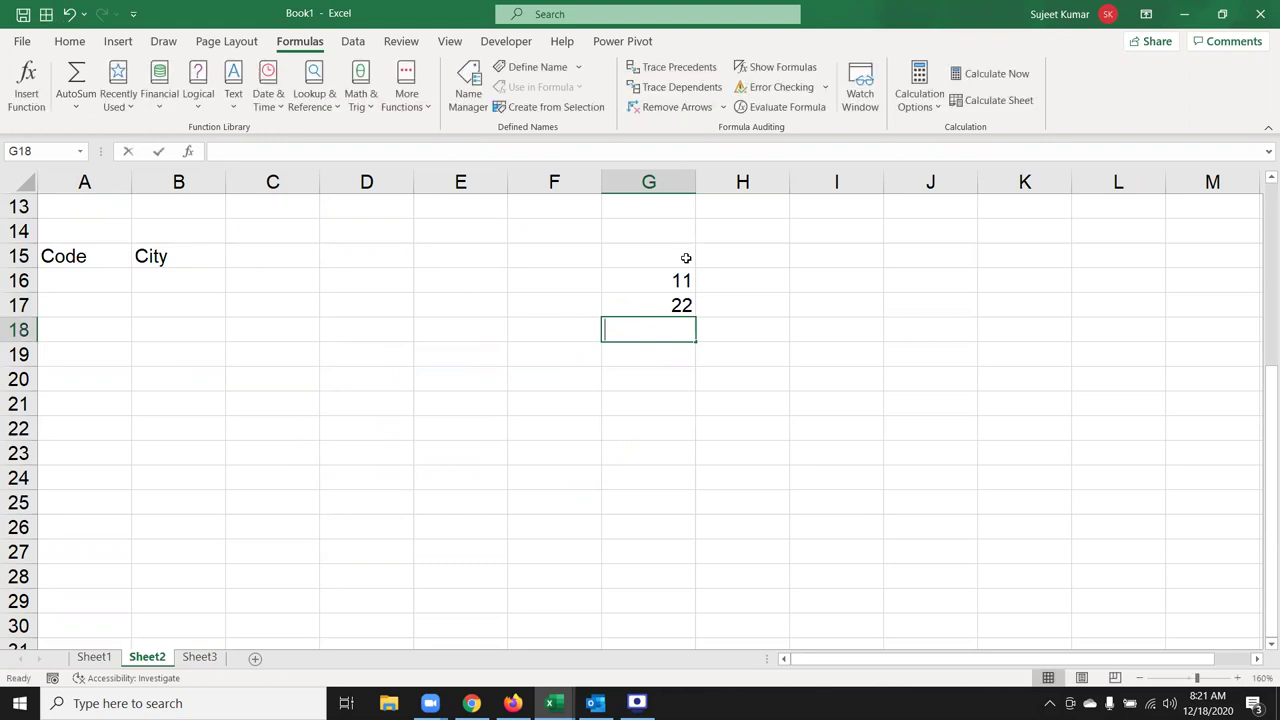
pyautogui.write('33')
pyautogui.press('Return')
pyautogui.write('44')
pyautogui.press('Return')
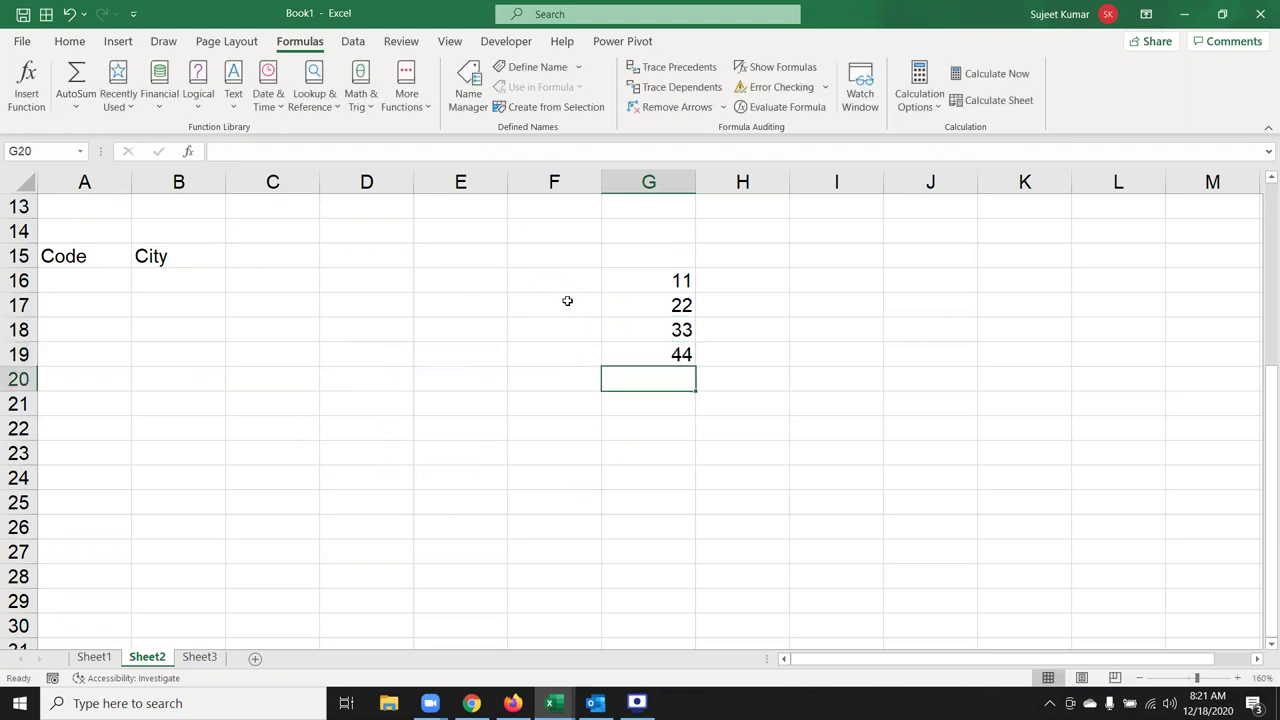
# Step: Enter cities Delhi, Mumbai, Kolcuta and Chennai in H16:H19
pyautogui.click(759, 280)
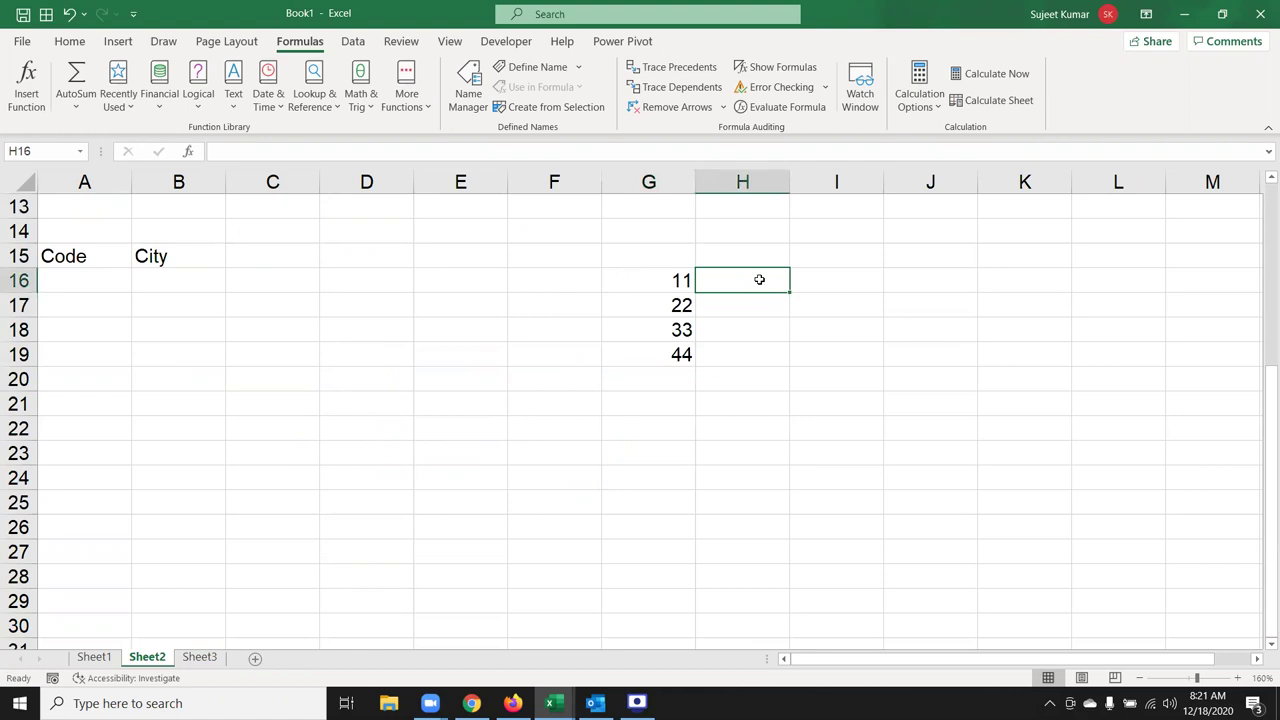
pyautogui.write('Delhi')
pyautogui.press('Return')
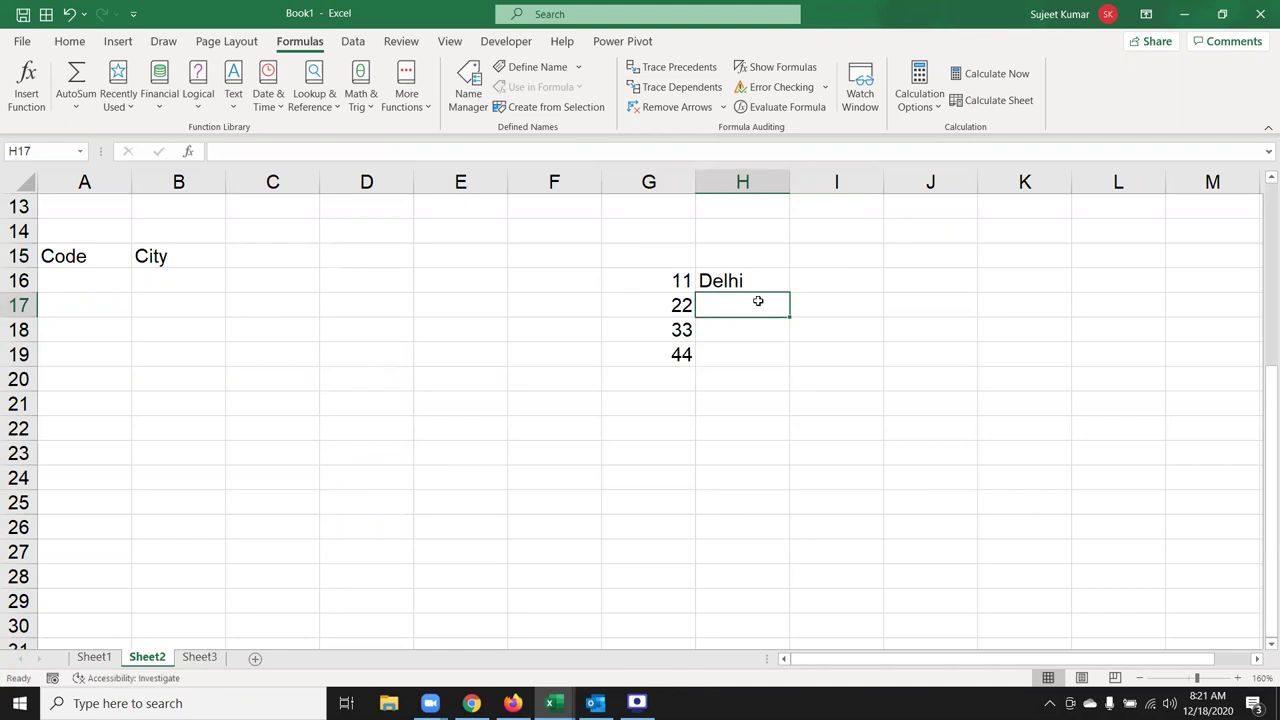
pyautogui.write('Mi')
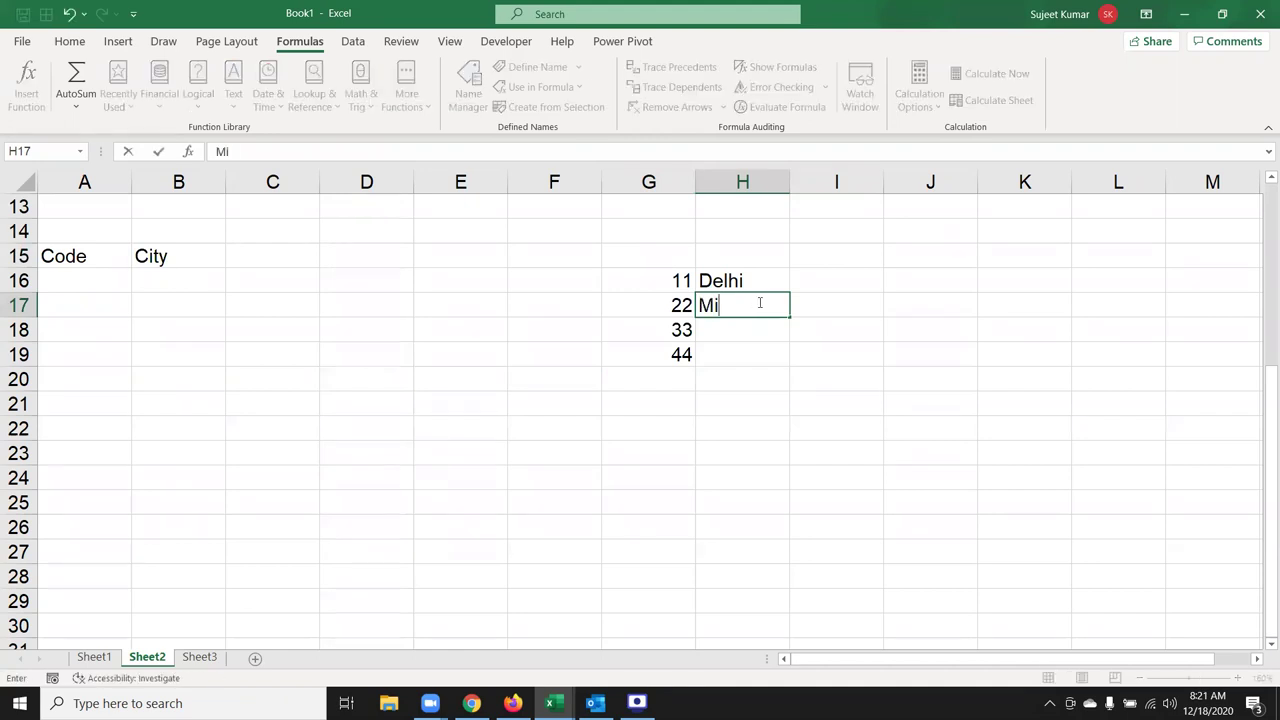
pyautogui.press('BackSpace')
pyautogui.write('u')
pyautogui.write('mbai')
pyautogui.hotkey('ctrl', 'Return')
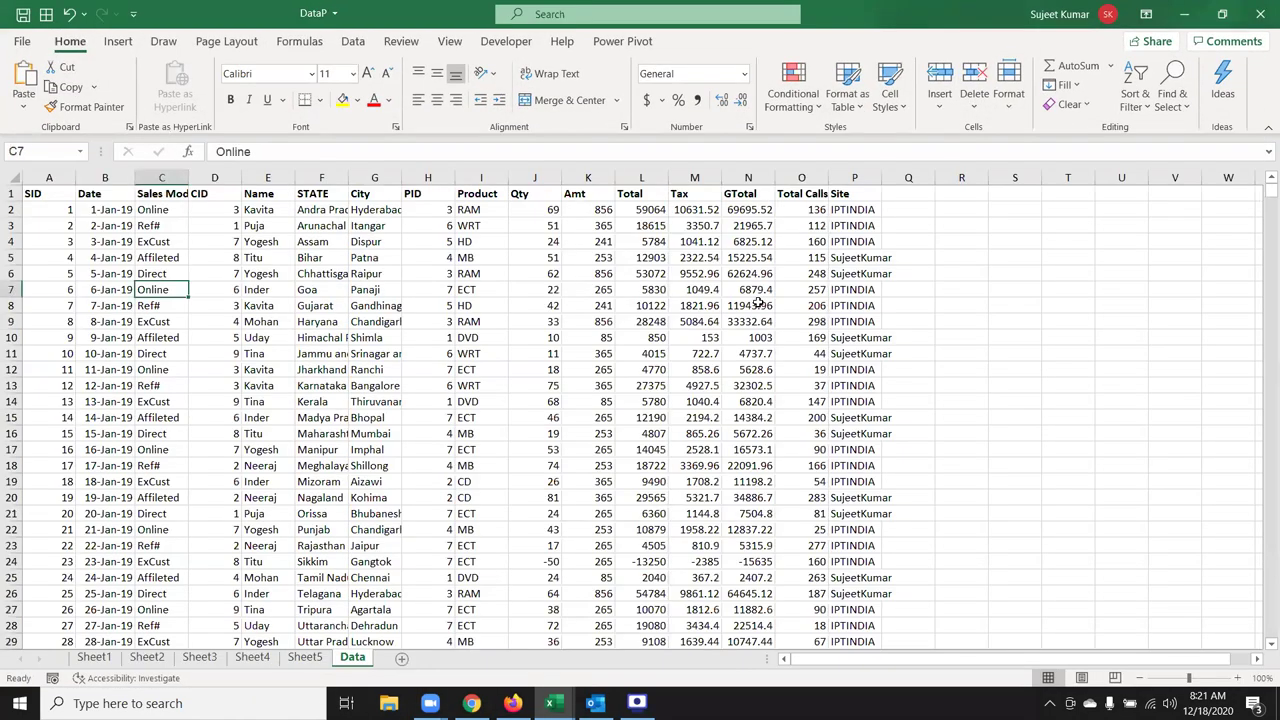
pyautogui.press('Down')
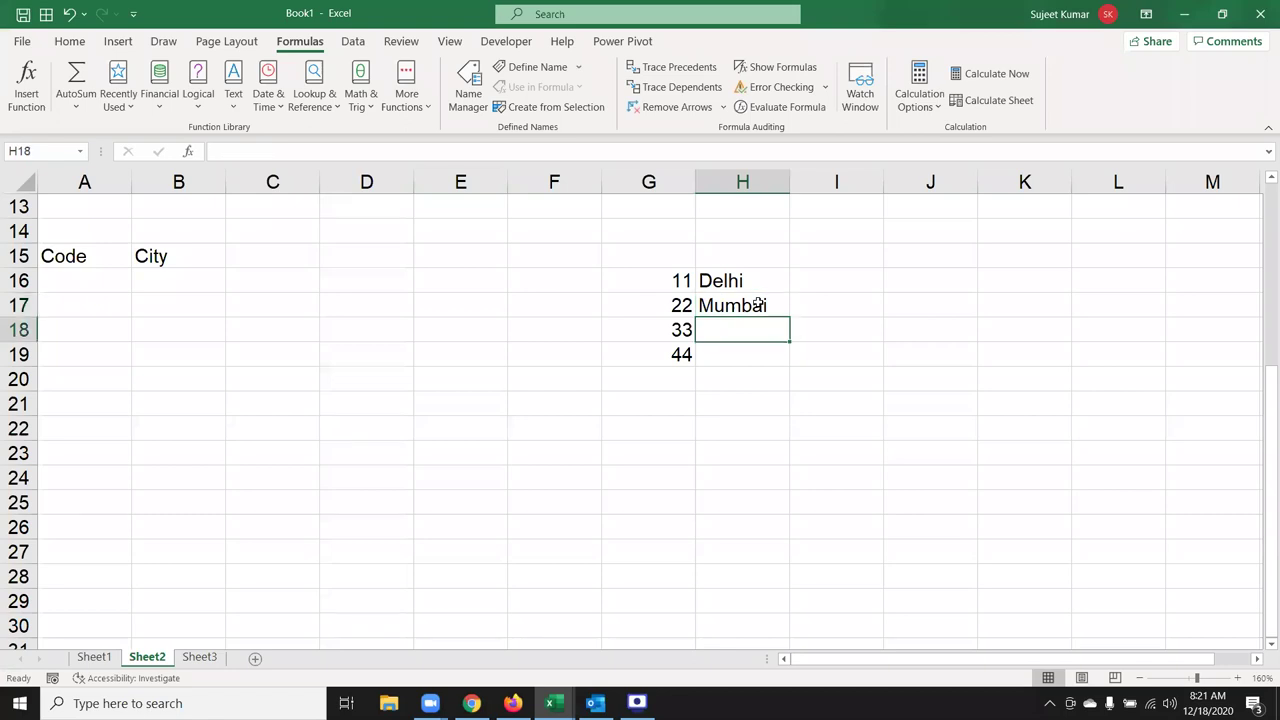
pyautogui.write('Kol')
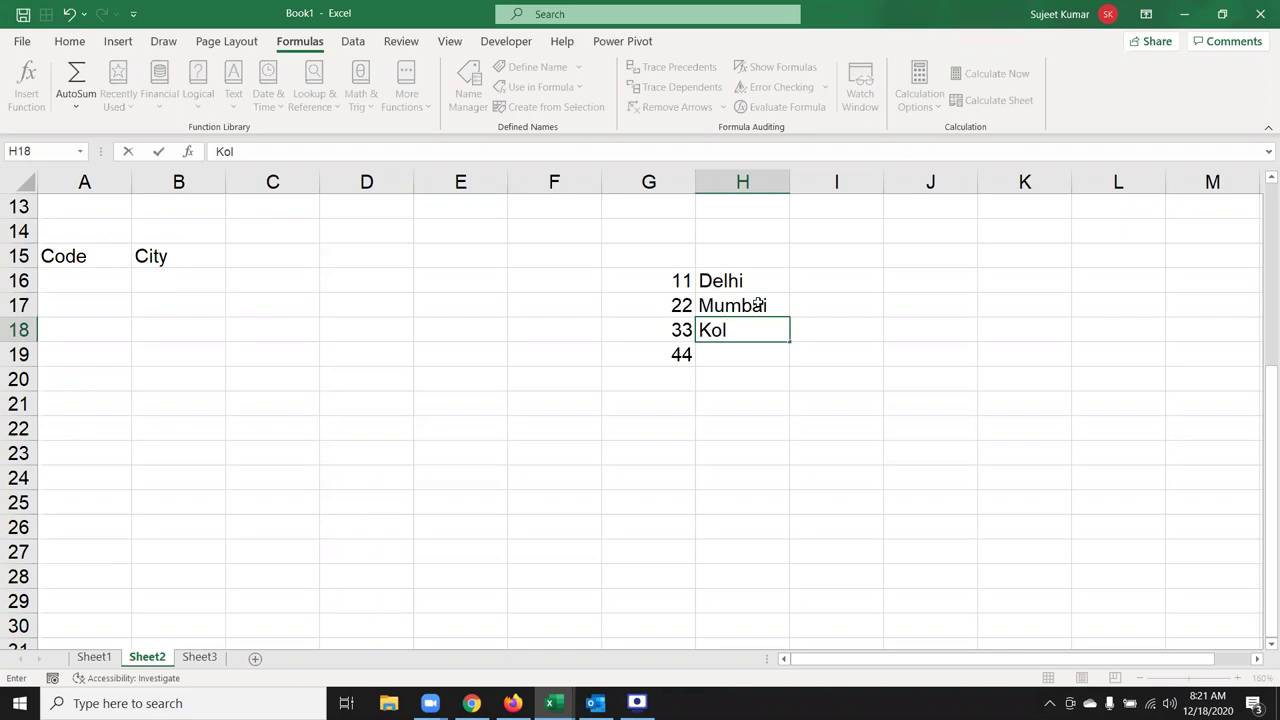
pyautogui.write('cuta')
pyautogui.press('Return')
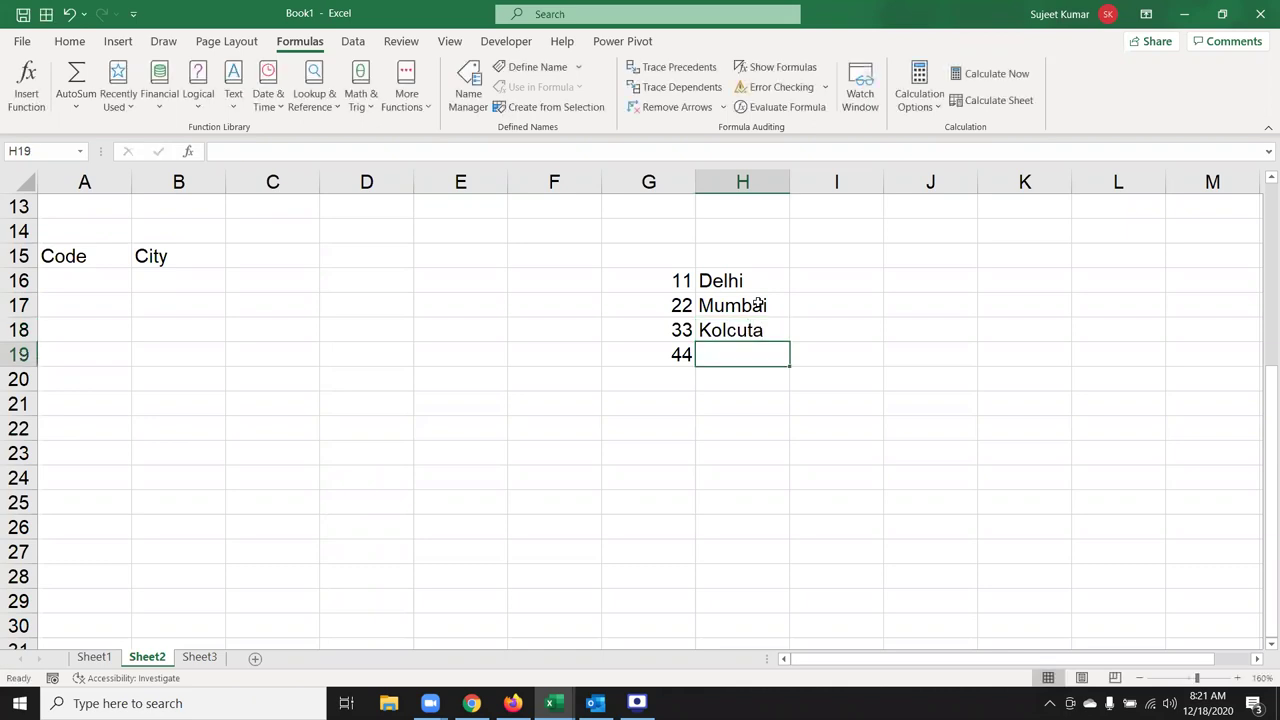
pyautogui.write('Chennai')
pyautogui.press('Return')
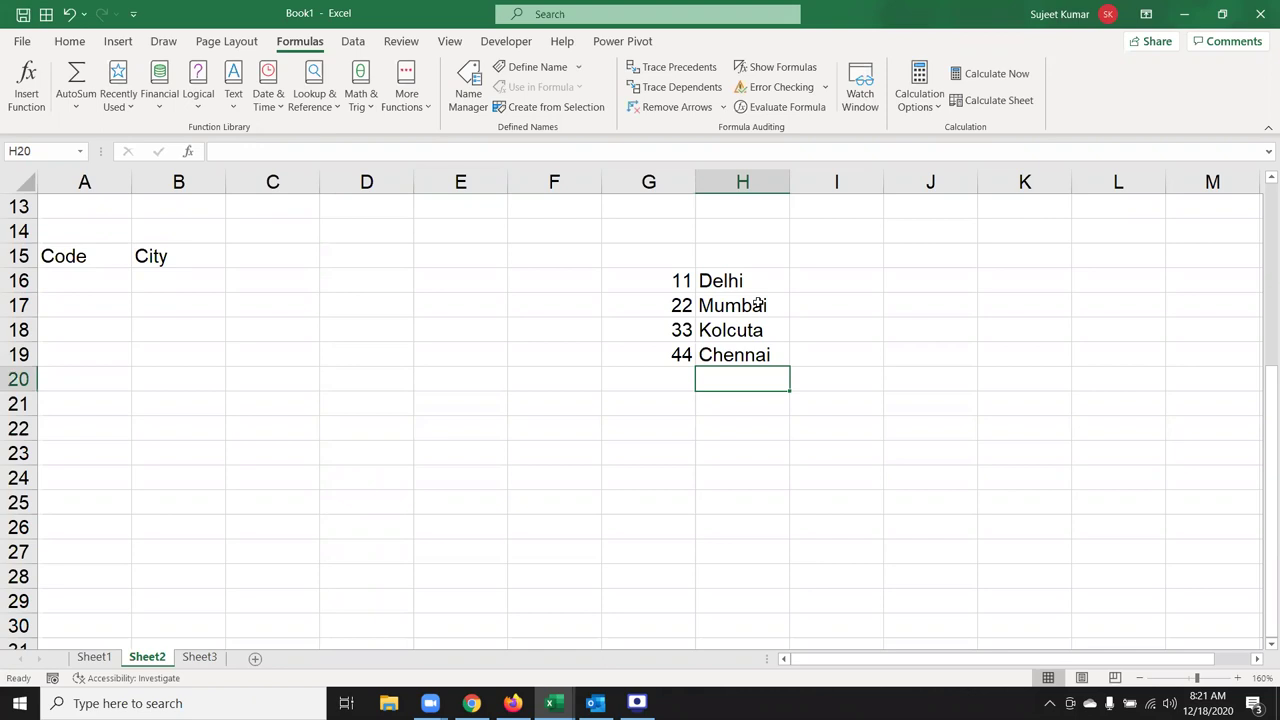
# Step: Enter code 11 in A16 and =VLOOKUP(A16,G16:H19,2,0) in B16, returning Delhi
pyautogui.click(82, 281)
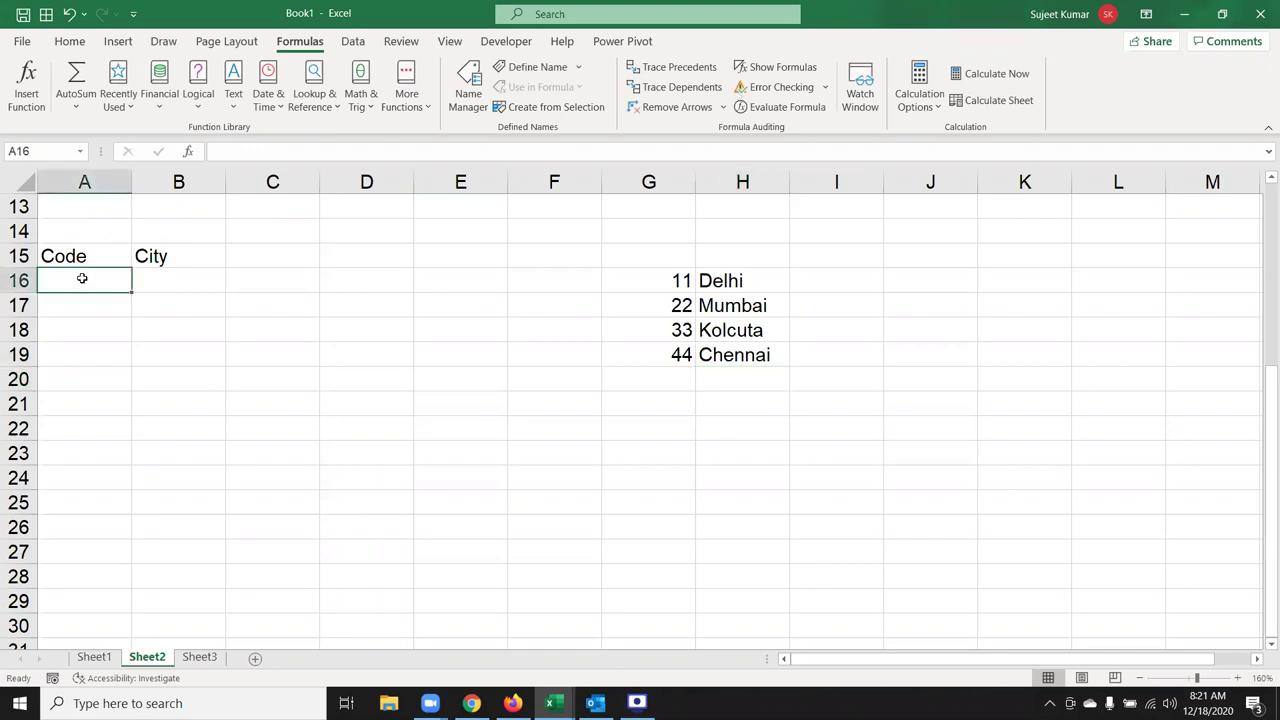
pyautogui.write('11')
pyautogui.press('Tab')
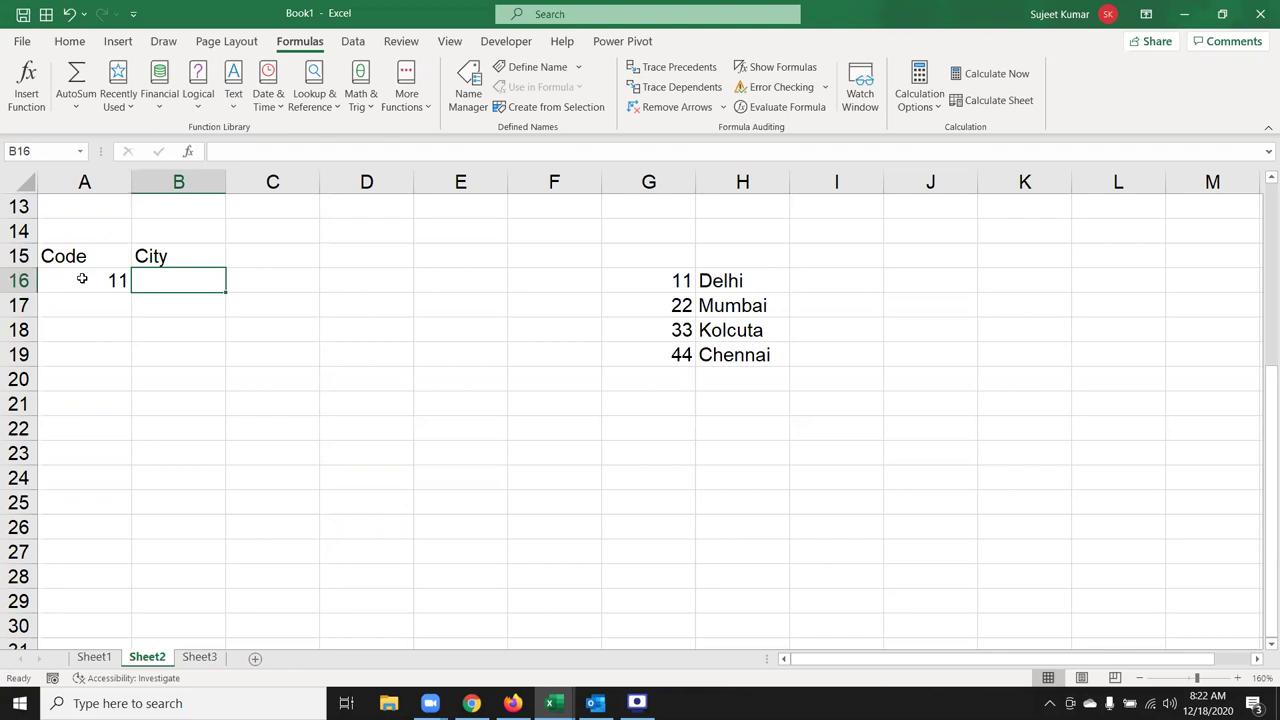
pyautogui.write('=vl')
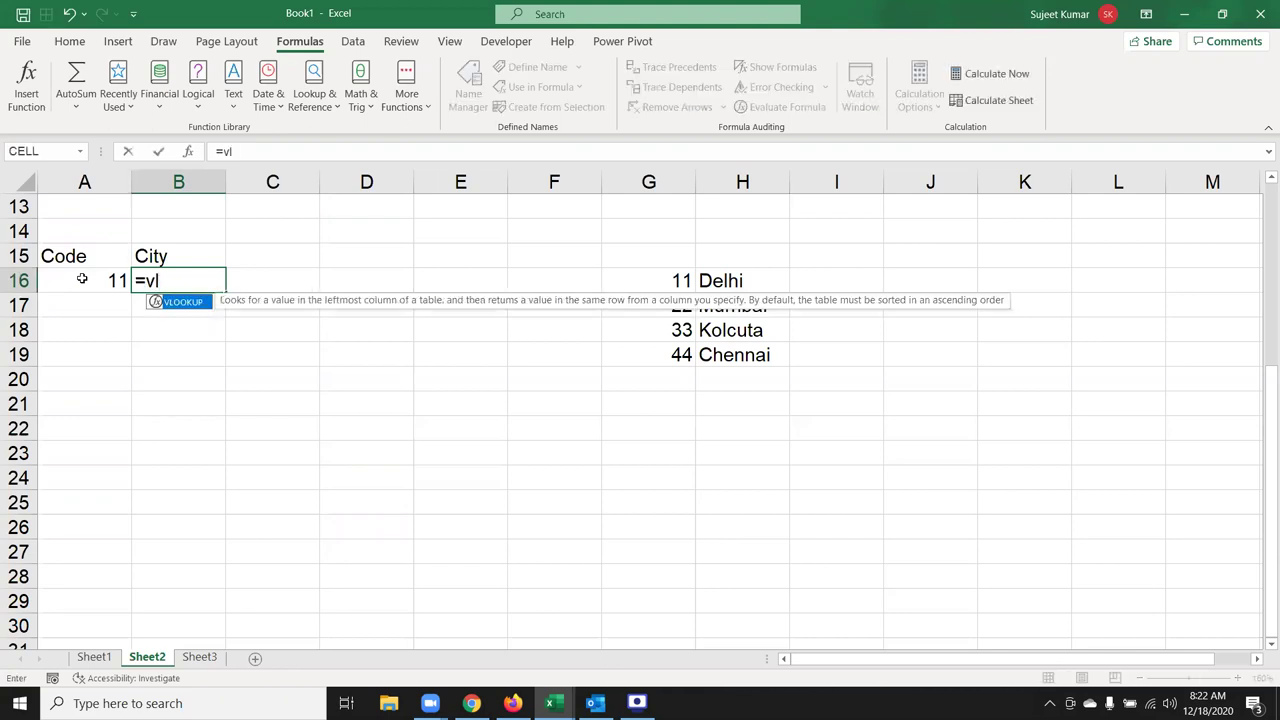
pyautogui.press('Tab')
pyautogui.click(82, 279)
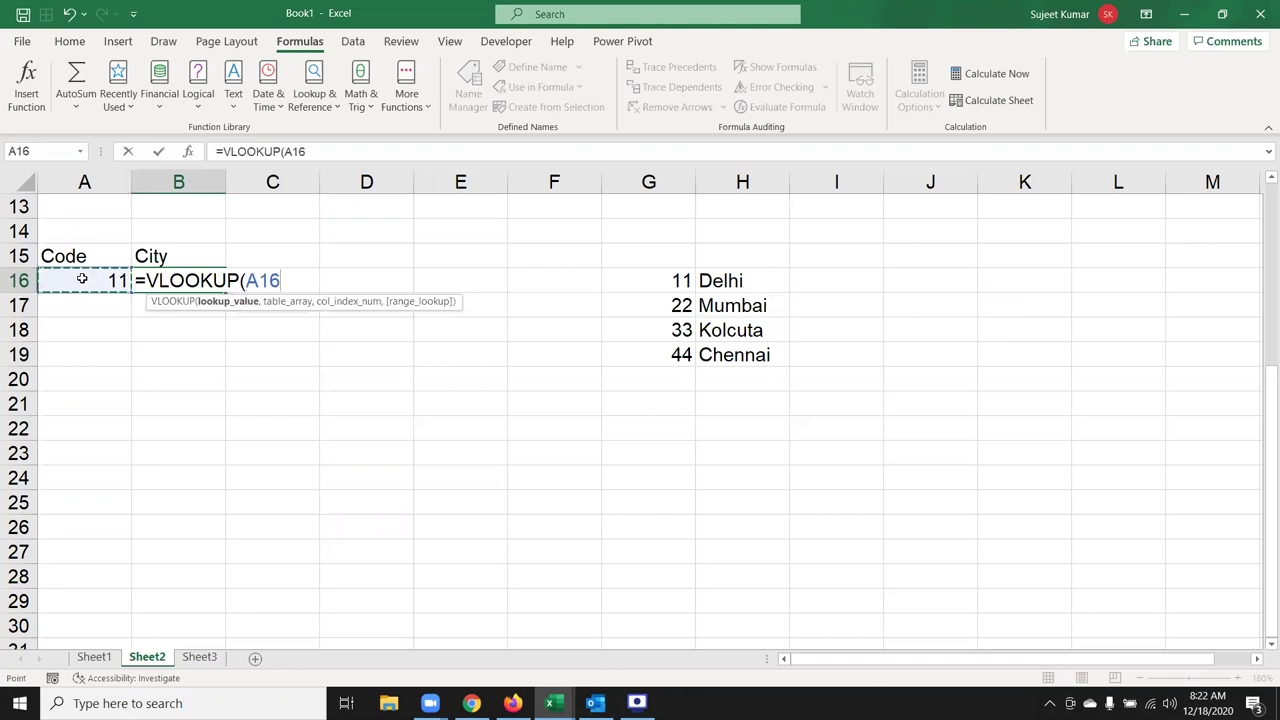
pyautogui.write(',')
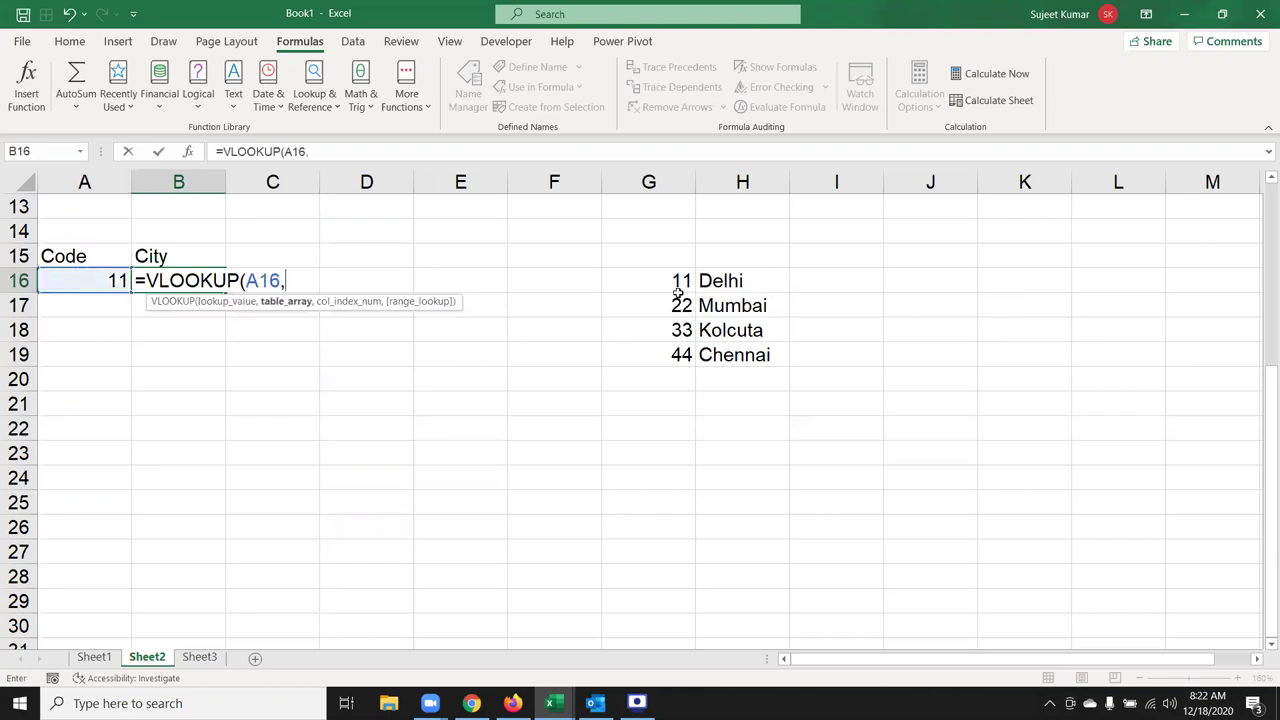
pyautogui.moveTo(678, 293); pyautogui.dragTo(724, 330)
pyautogui.write(',2,0')
pyautogui.press('Return')
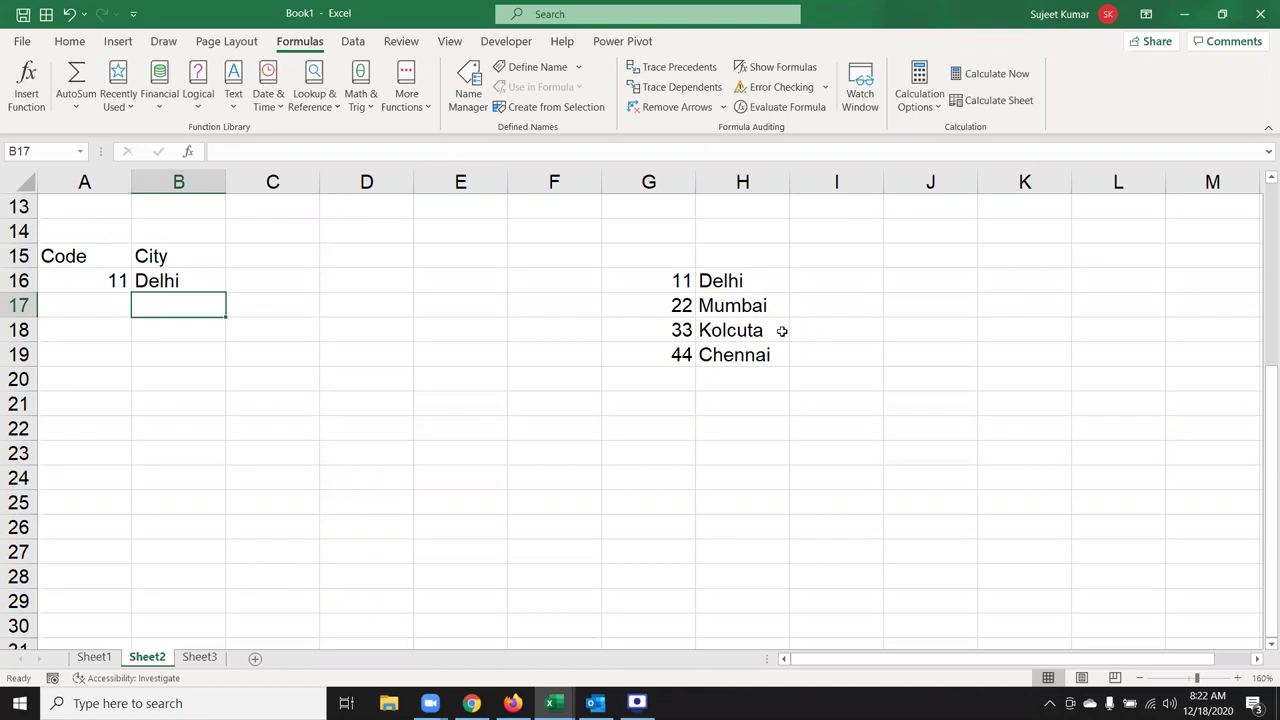
# Step: Enter code 22 in A17
pyautogui.press('Left')
pyautogui.write('22')
pyautogui.press('Return')
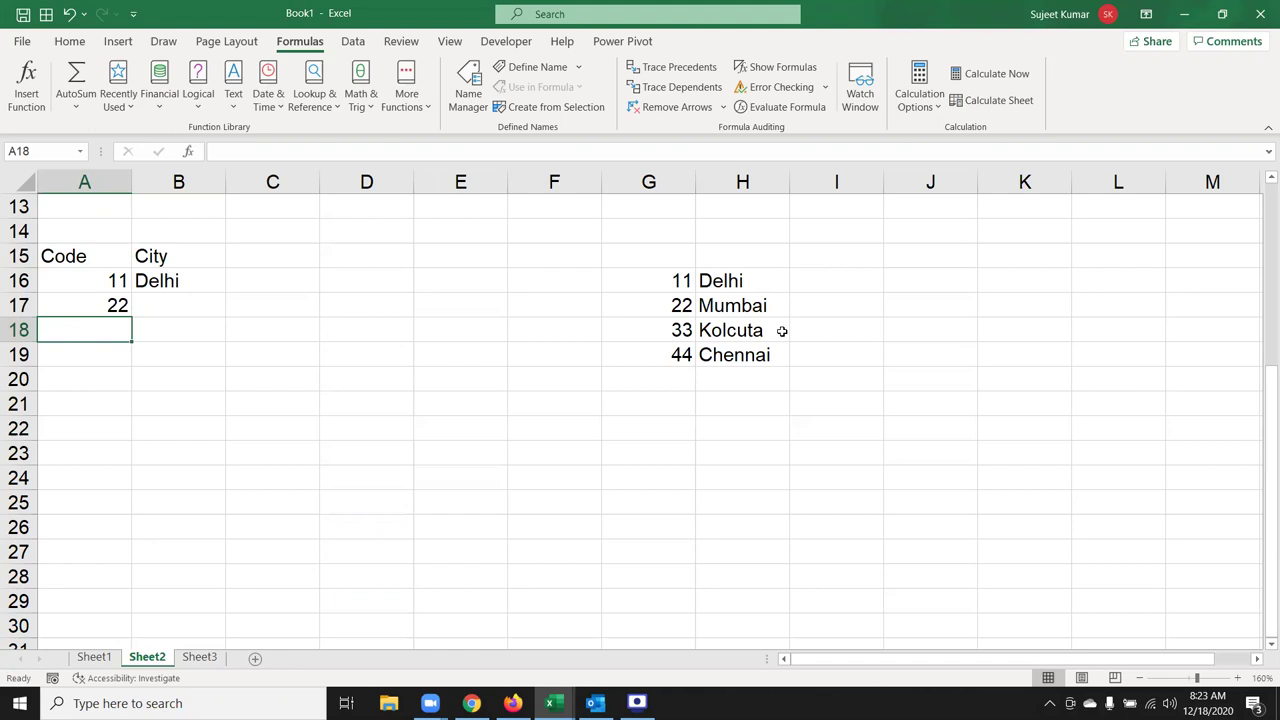
# Step: In B17 begin =VLOOKUP( with A17 as the lookup value, opening an inline array
pyautogui.press('Up')
pyautogui.press('Right')
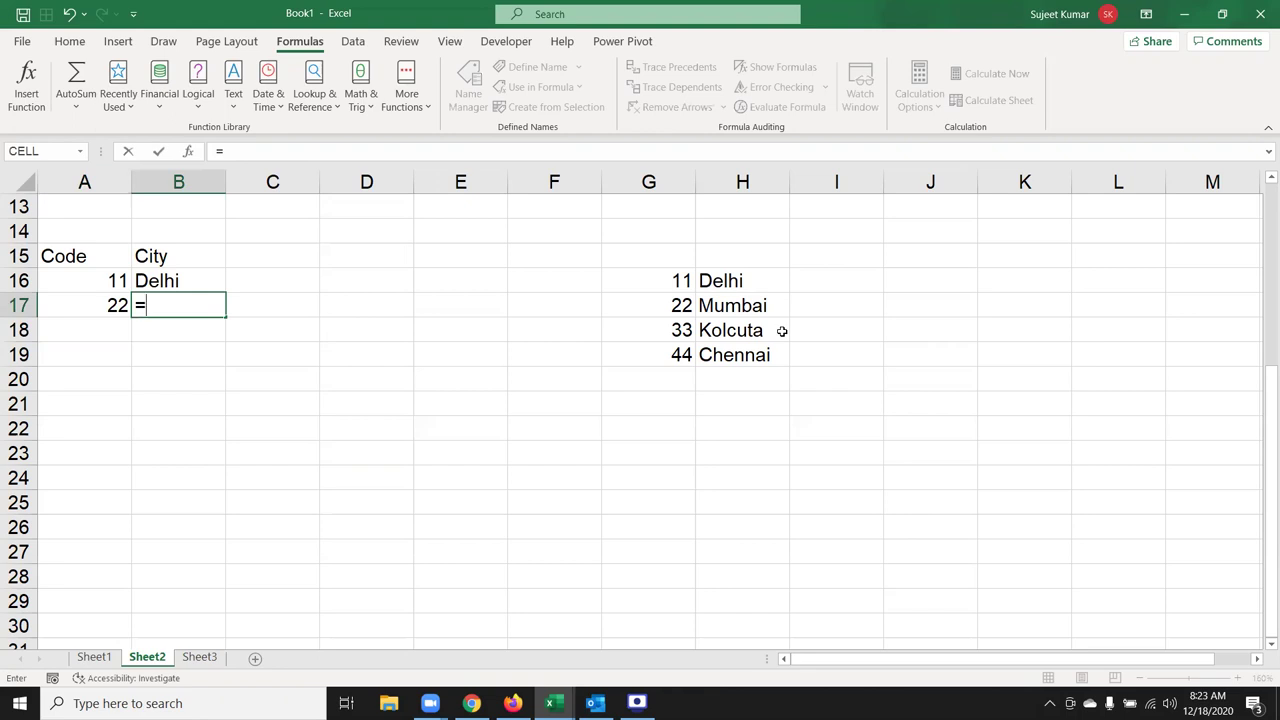
pyautogui.write('if')
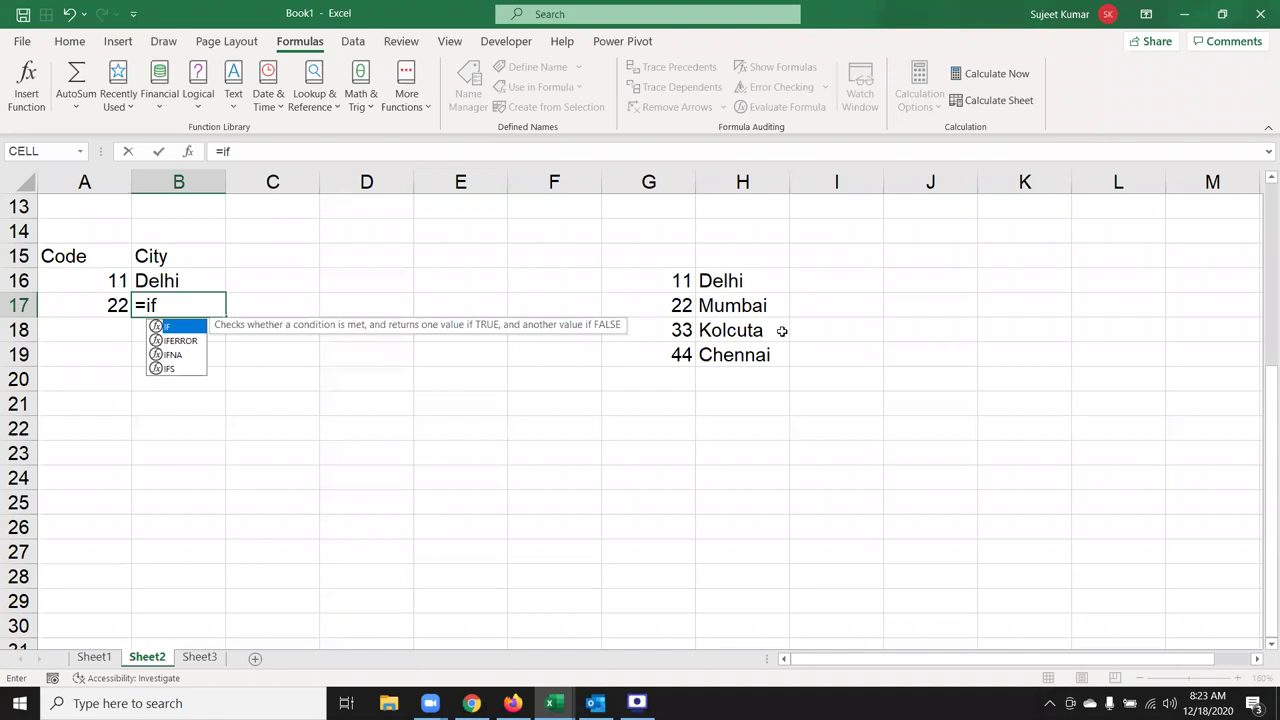
pyautogui.press('Tab')
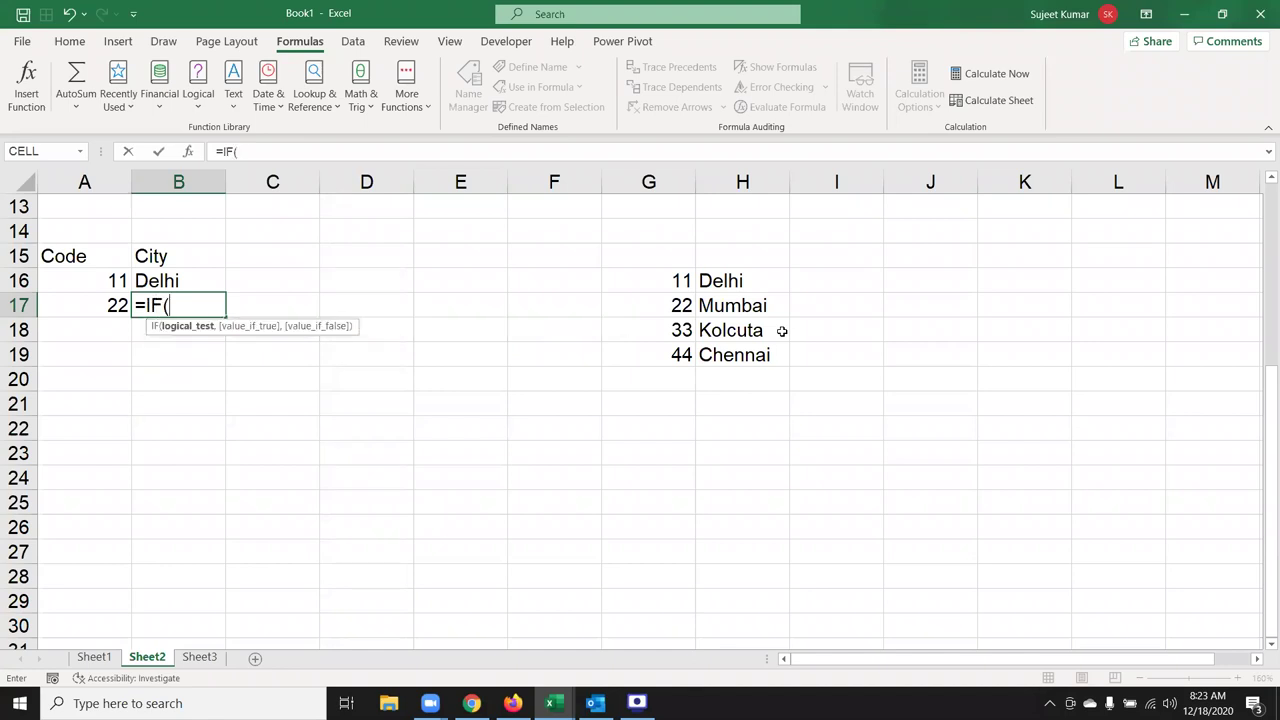
pyautogui.press('BackSpace')
pyautogui.press('BackSpace')
pyautogui.press('BackSpace')
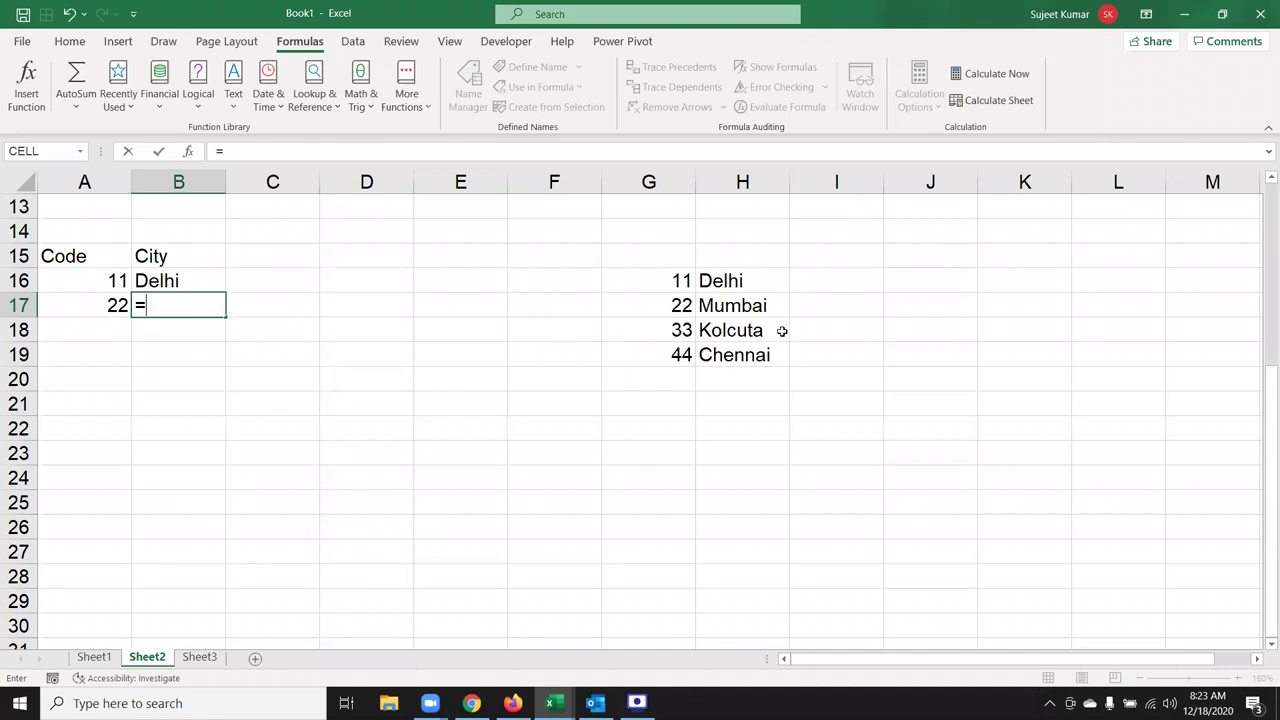
pyautogui.write('vl')
pyautogui.press('Tab')
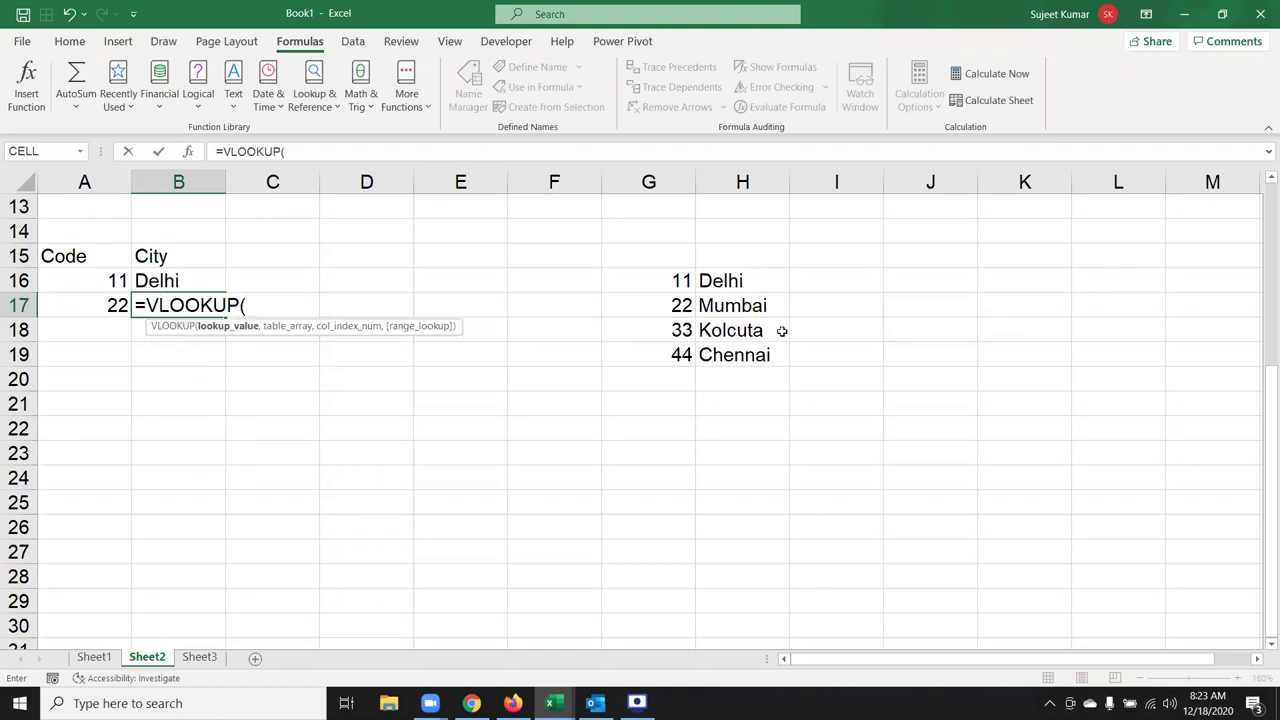
pyautogui.press('Left')
pyautogui.write(',')
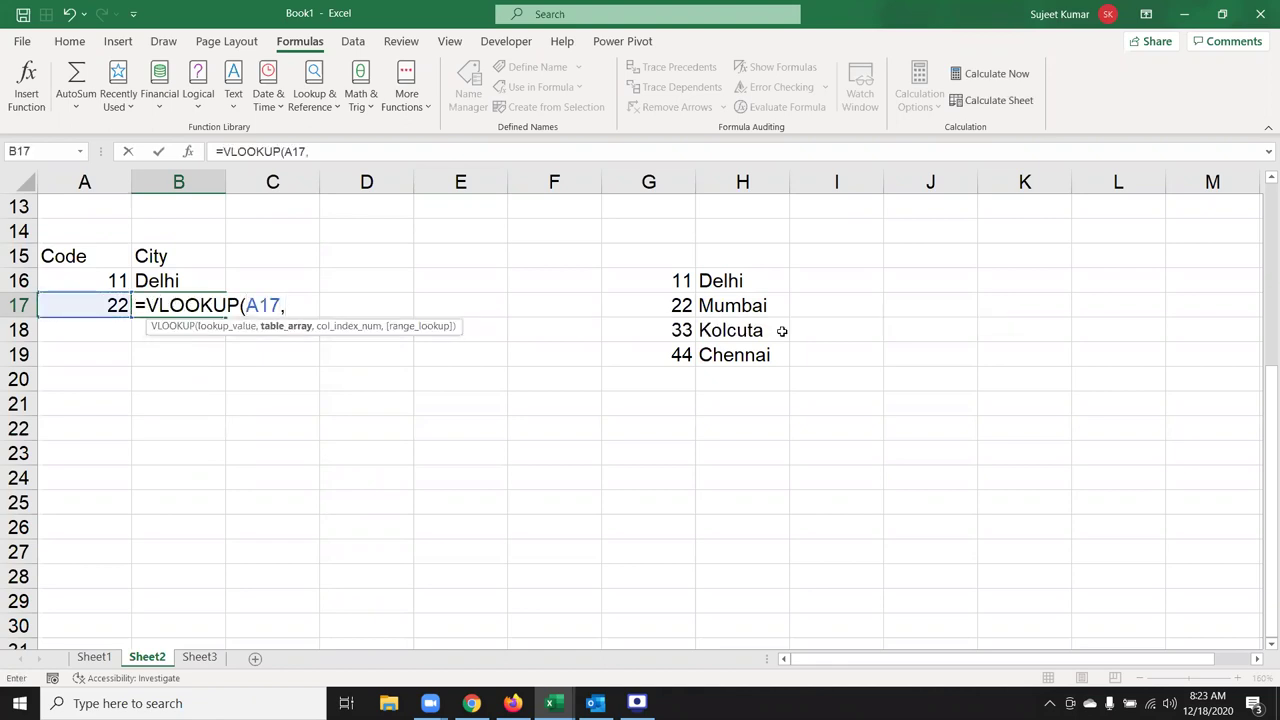
pyautogui.write('{')
pyautogui.write("'")
# Step: Discard the unfinished B17 formula and enter 1 through 5 across D13:H13
pyautogui.press('Escape')
pyautogui.click(412, 208)
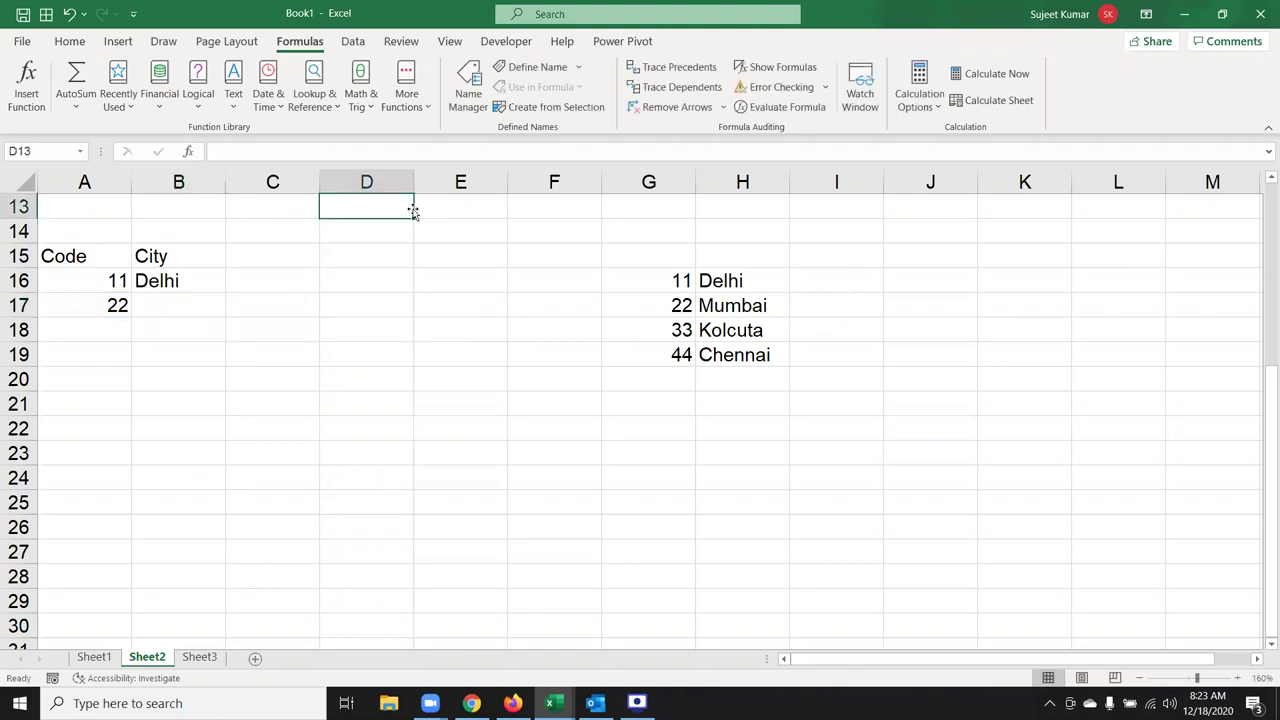
pyautogui.write('1')
pyautogui.press('Tab')
pyautogui.write('2')
pyautogui.press('Tab')
pyautogui.write('3')
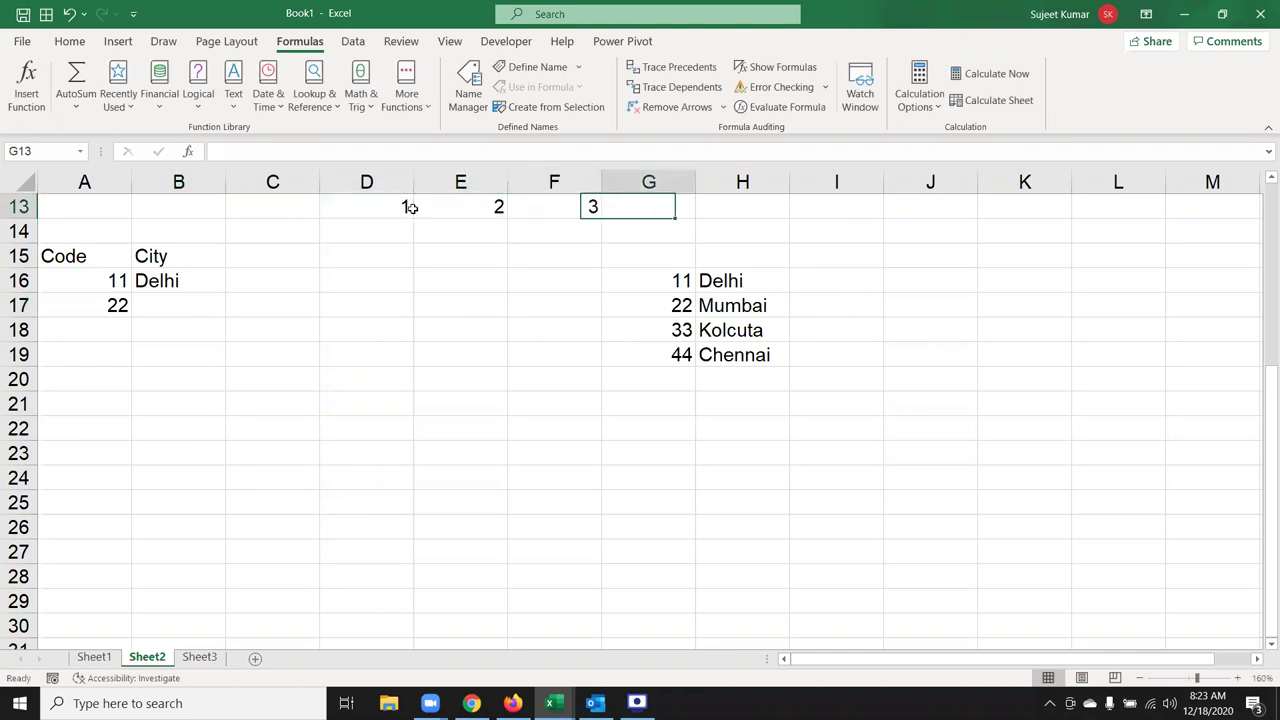
pyautogui.press('Tab')
pyautogui.write('4')
pyautogui.press('Tab')
pyautogui.write('5')
# Step: In D14, type the array constant ={1,2,3,4,5;6,7,8,9,10}
pyautogui.moveTo(386, 215); pyautogui.dragTo(388, 230)
pyautogui.click(388, 234)
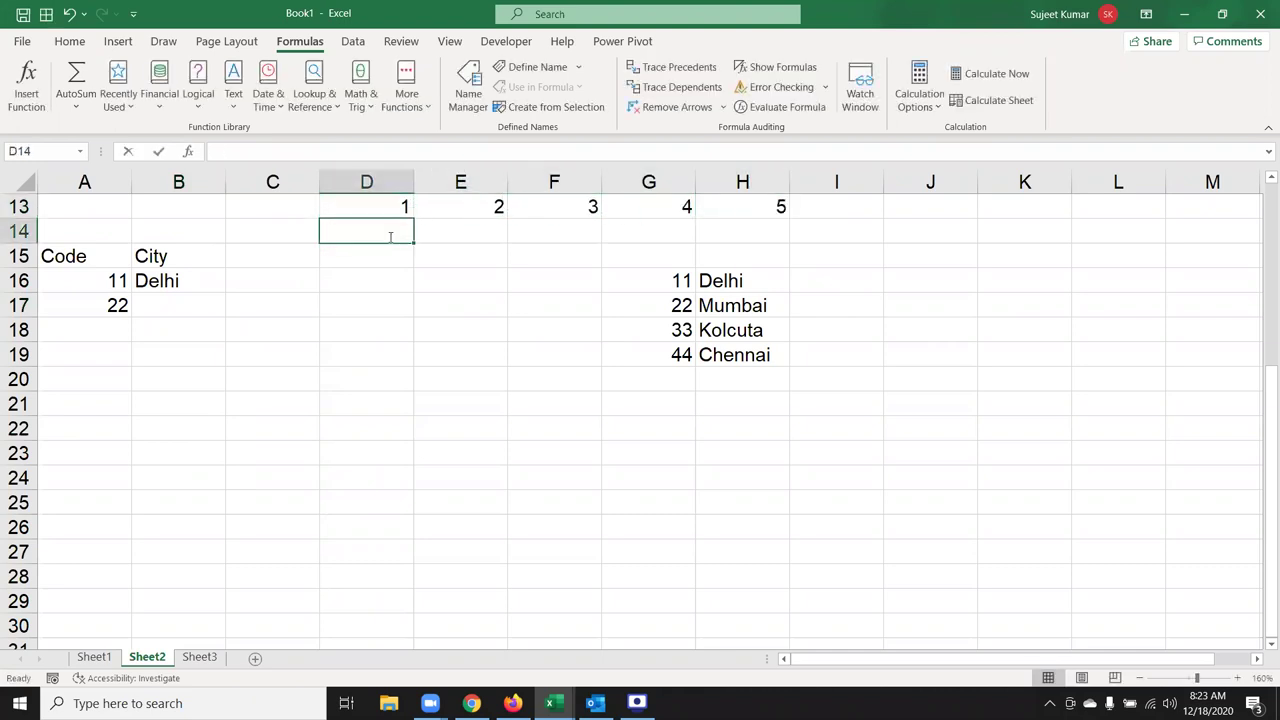
pyautogui.write('=')
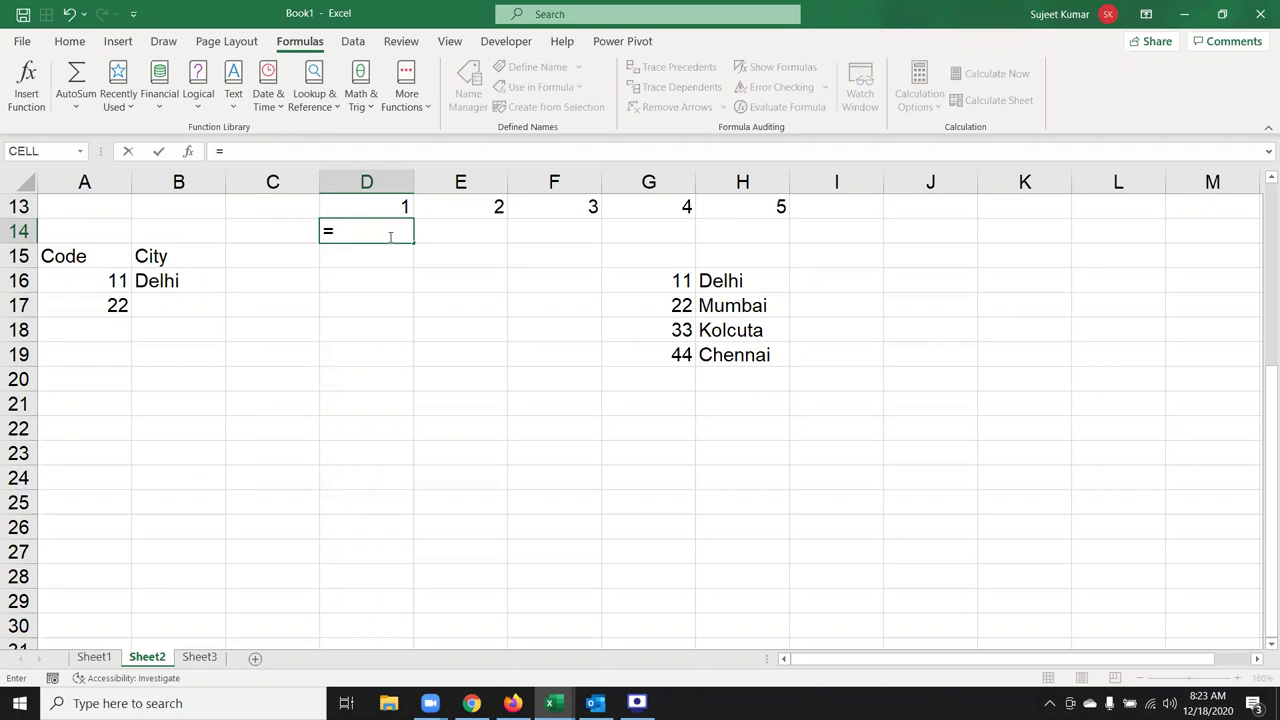
pyautogui.write('{1,2,3,4,5')
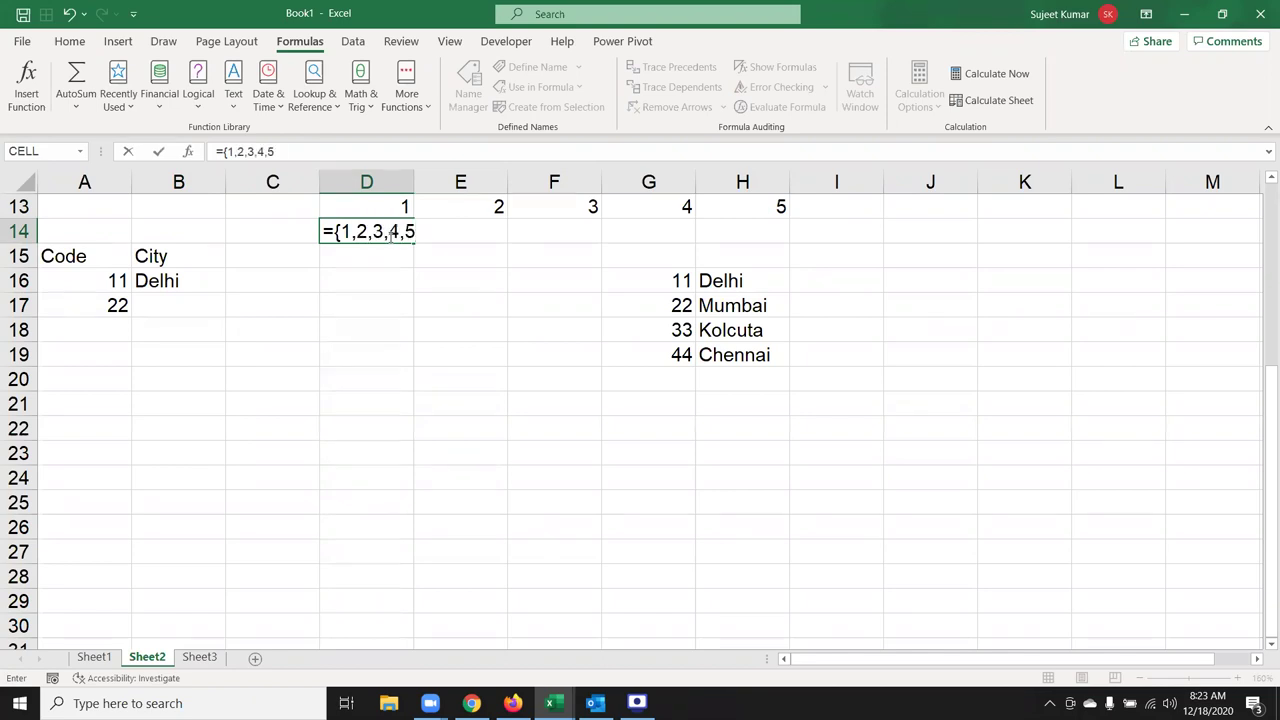
pyautogui.write(';6,7,8,9,10}')
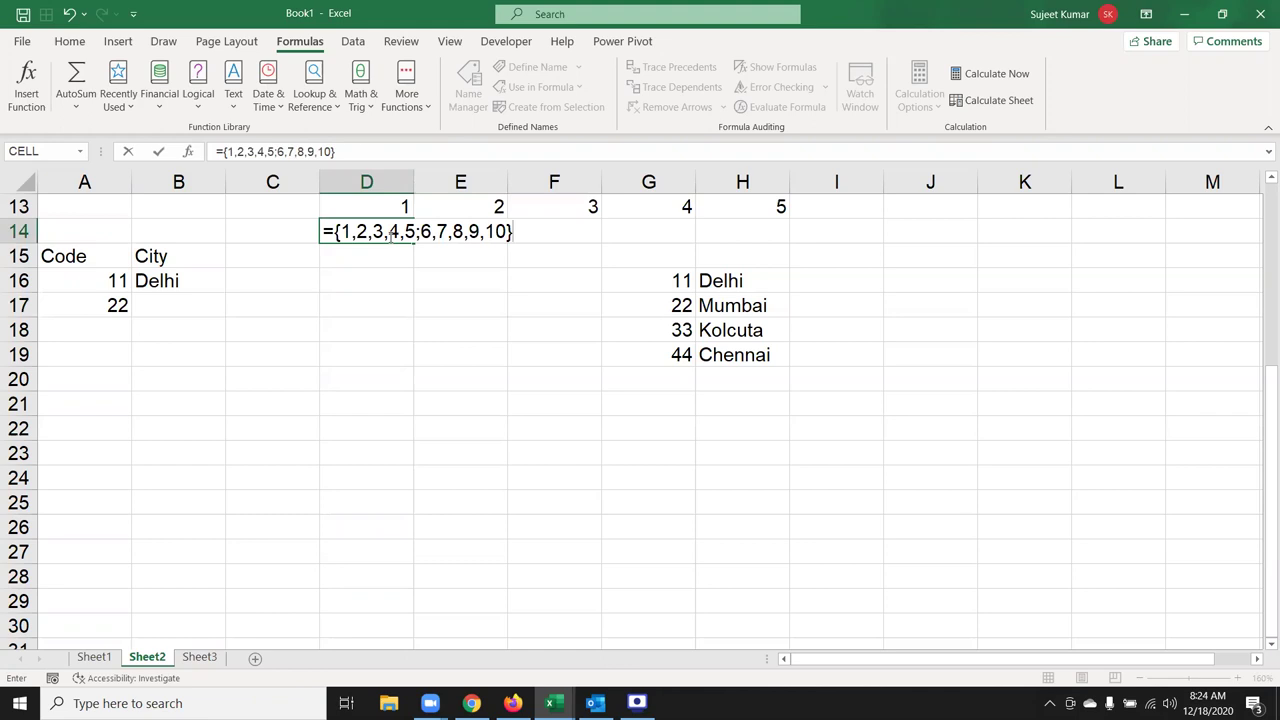
# Step: Commit ={1,2,3,4,5;6,7,8,9,10} in D14 so it fills D14:H15 with 1 to 10
pyautogui.press('Return')
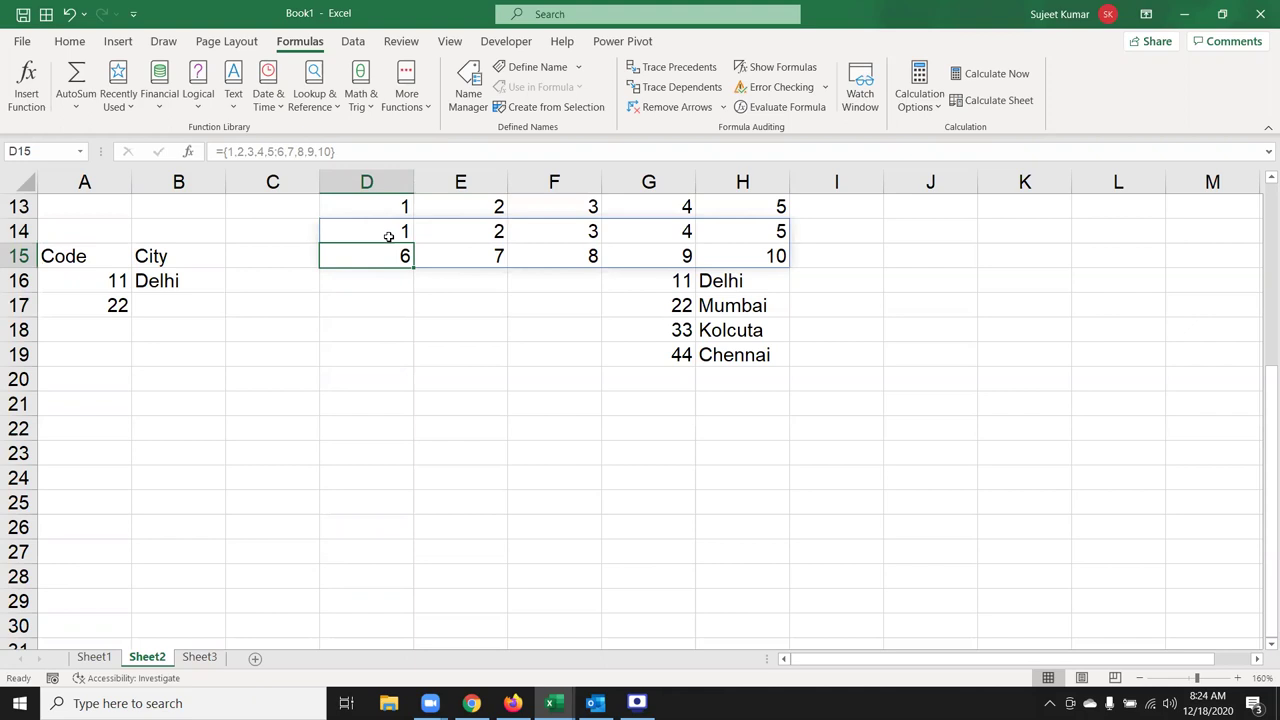
# Step: Enter =VLOOKUP(A17,{11,"Delhi";22,"Mumbai";33,"Kolcuta"},2,0) in B17
pyautogui.click(165, 310)
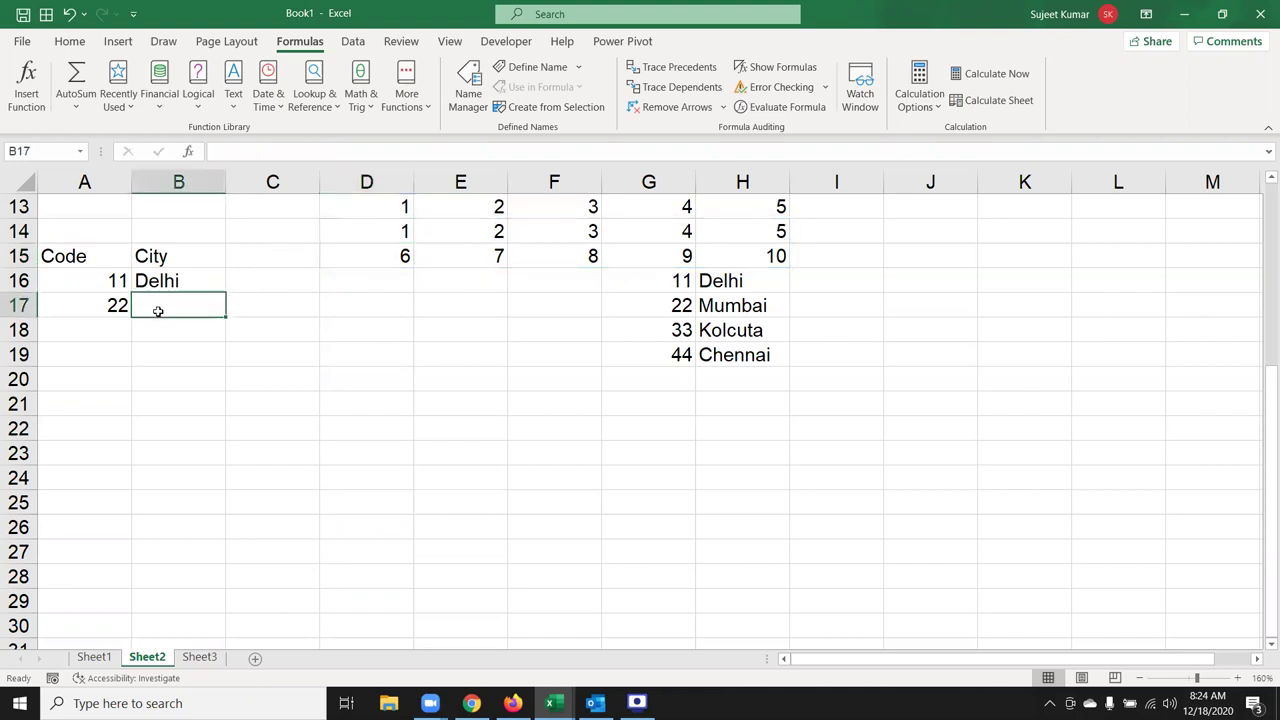
pyautogui.write('=vl')
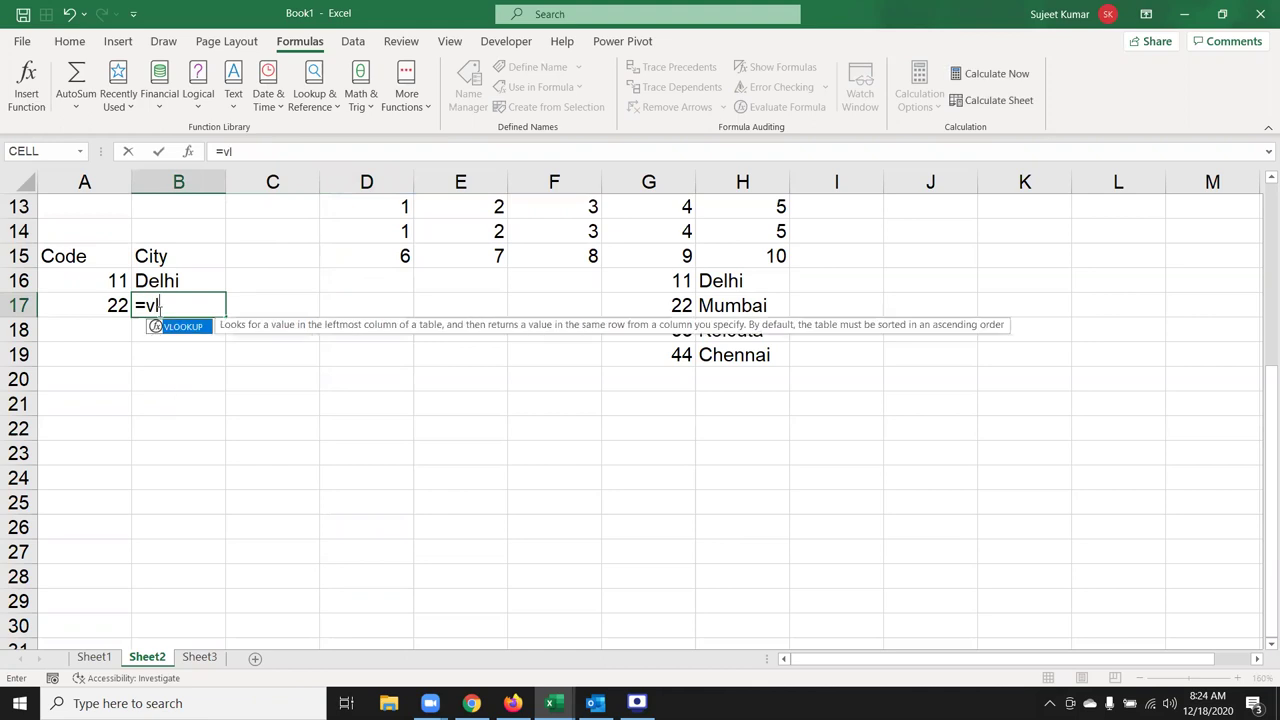
pyautogui.press('Tab')
pyautogui.press('Left')
pyautogui.write(',{')
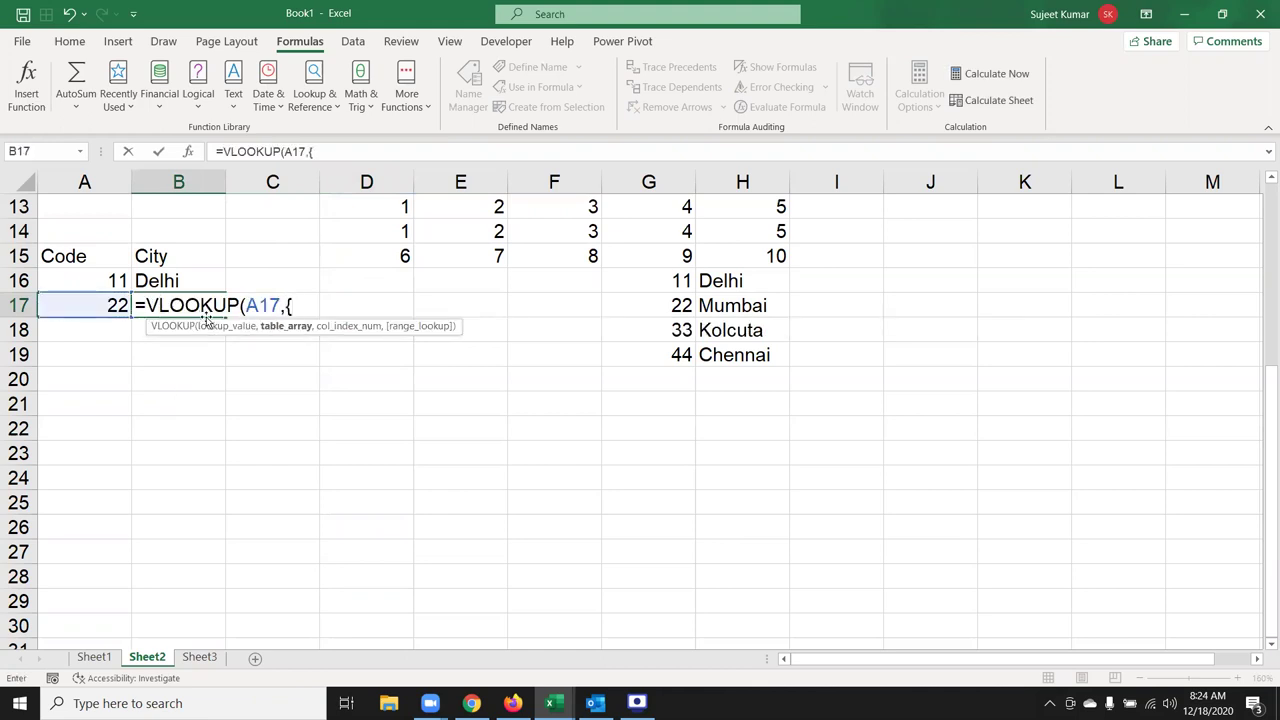
pyautogui.write('1')
pyautogui.write('1,"Delhi";22')
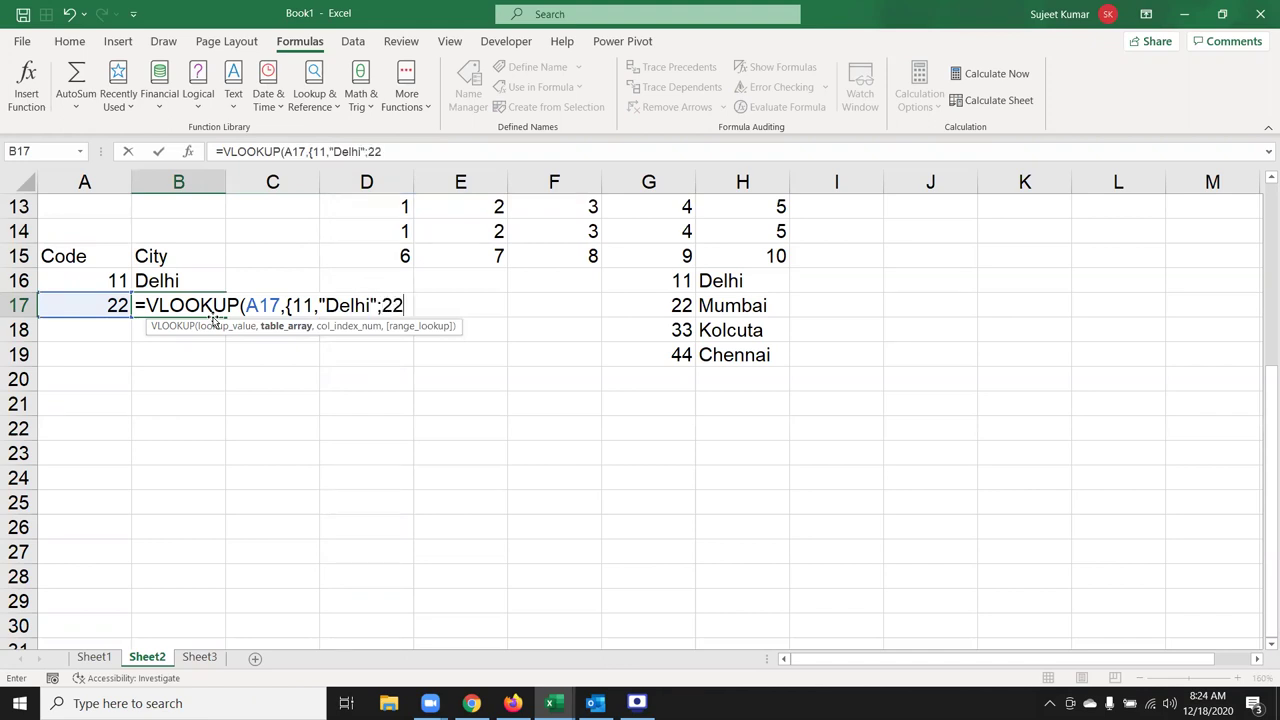
pyautogui.write(',"Mumbai"')
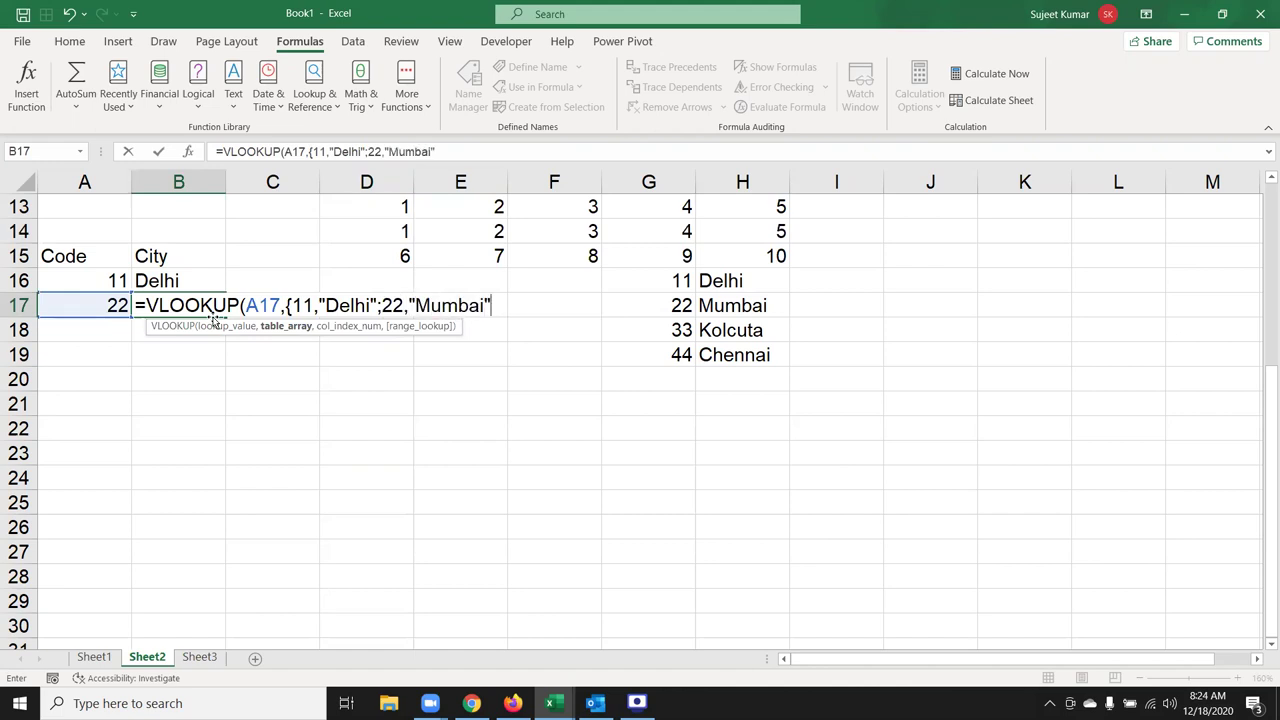
pyautogui.write(';')
pyautogui.write('33')
pyautogui.write(',')
pyautogui.write('"')
pyautogui.write('K')
pyautogui.write('olcuta')
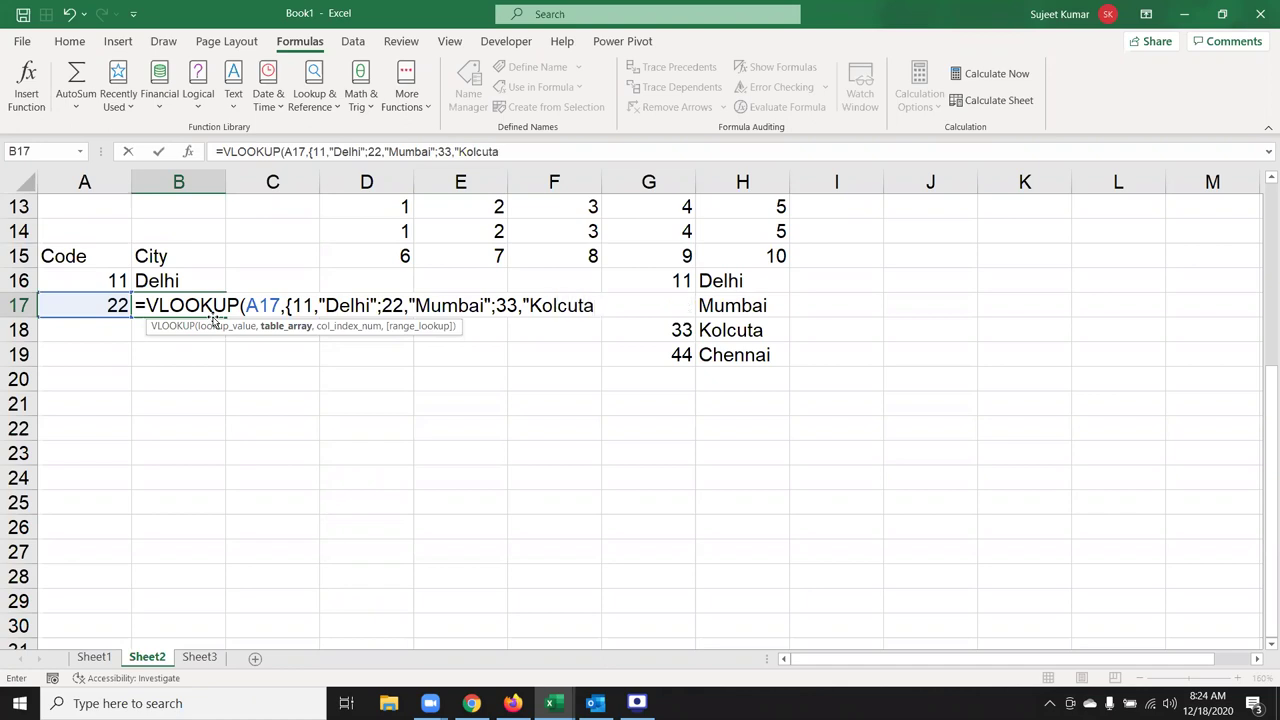
pyautogui.write('"},2')
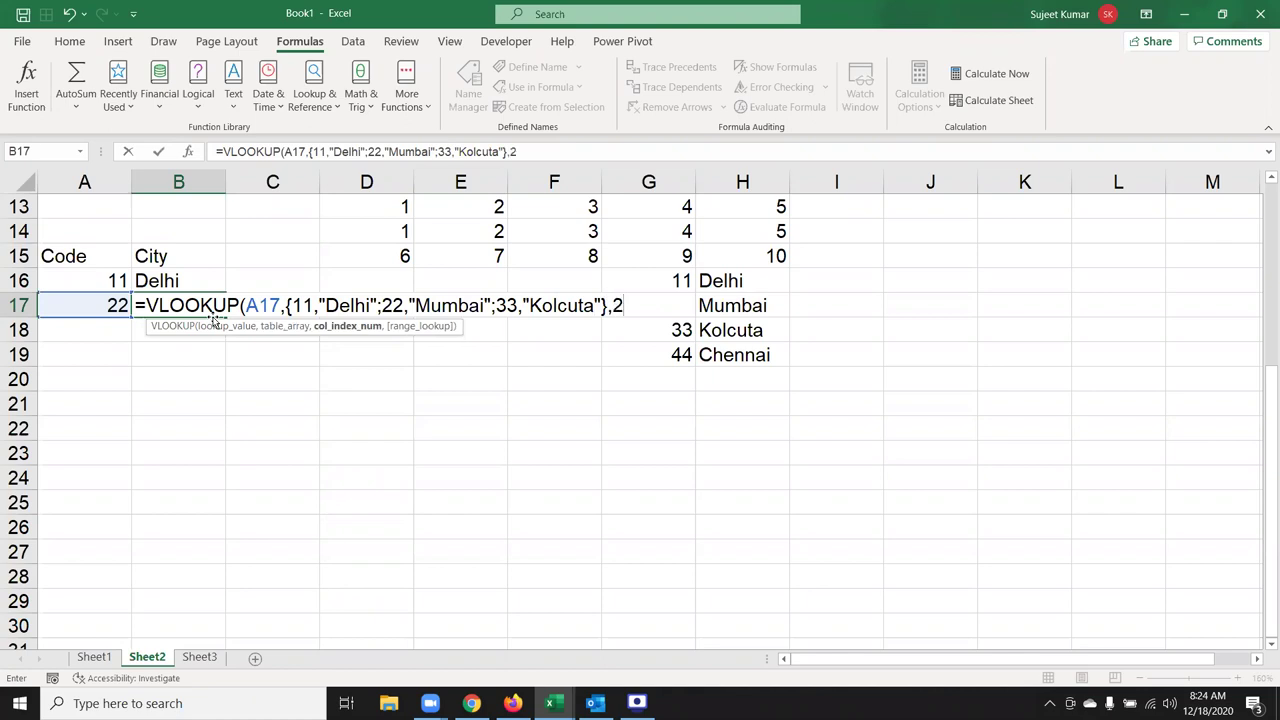
pyautogui.write(',0')
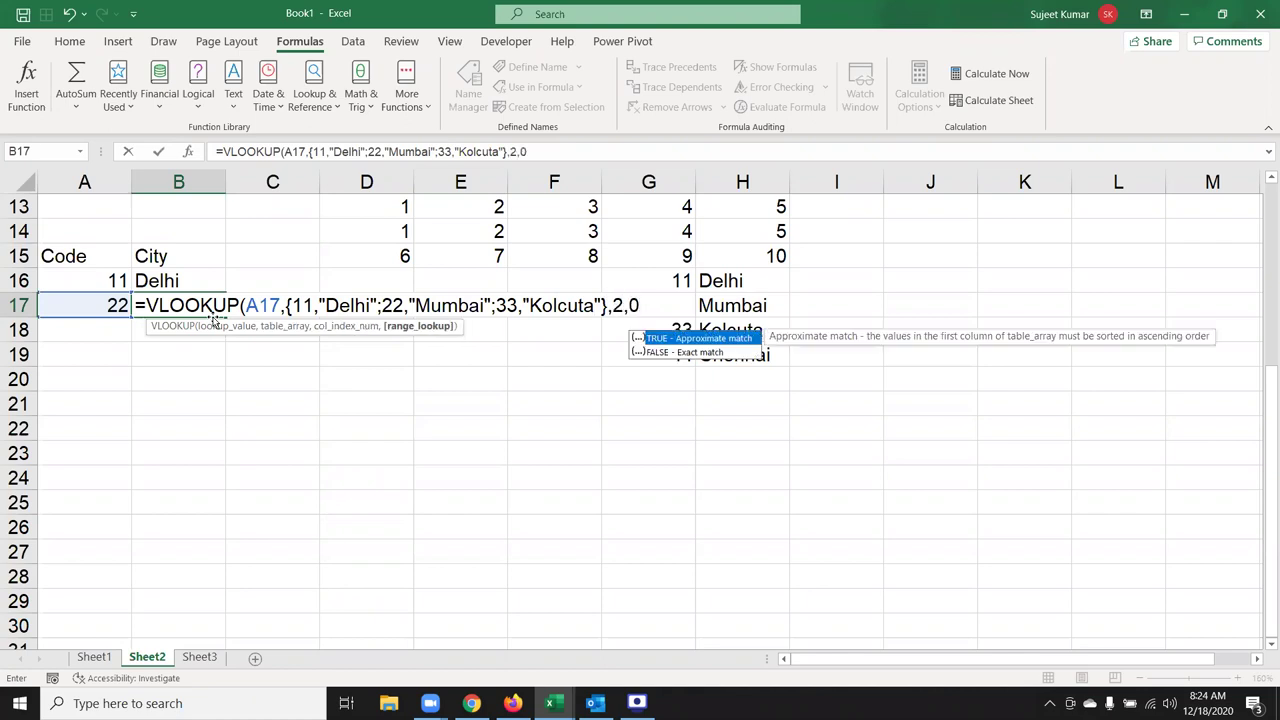
pyautogui.write(')')
pyautogui.press('Return')
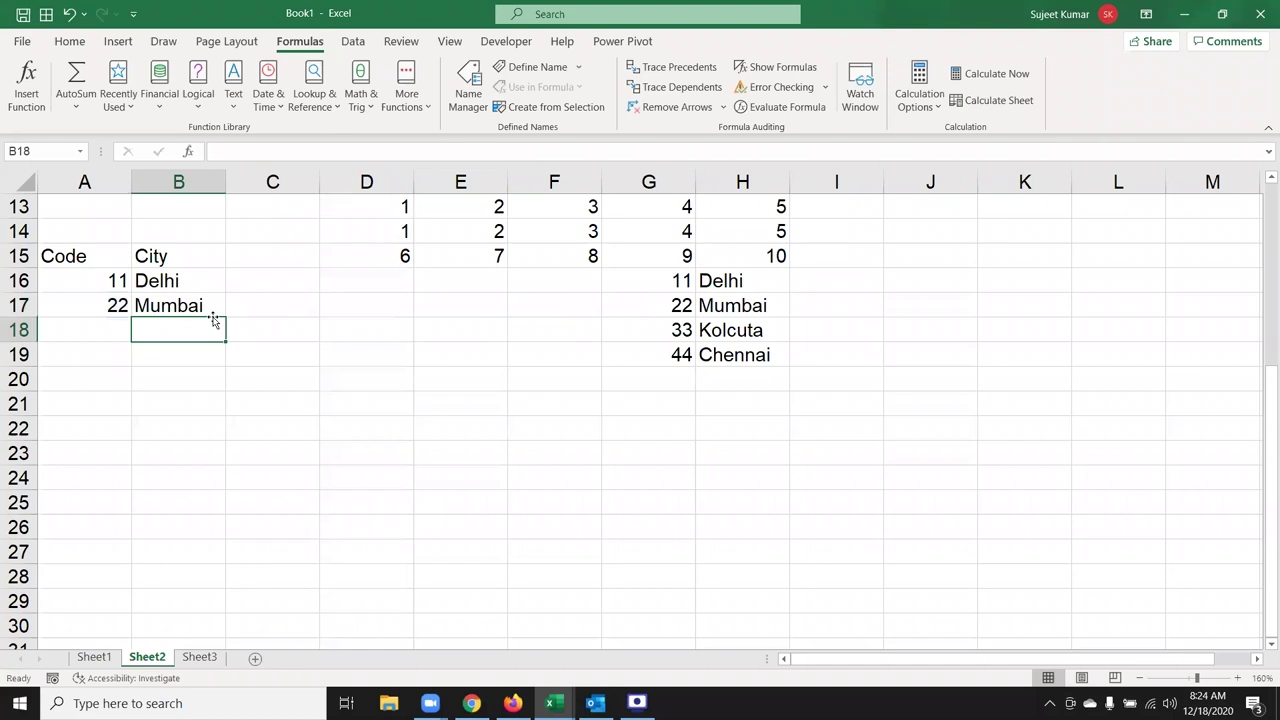
# Step: Test the lookup by changing A17's code to 11, then to 33
pyautogui.press('Up')
pyautogui.press('Left')
pyautogui.write('11')
pyautogui.press('Return')
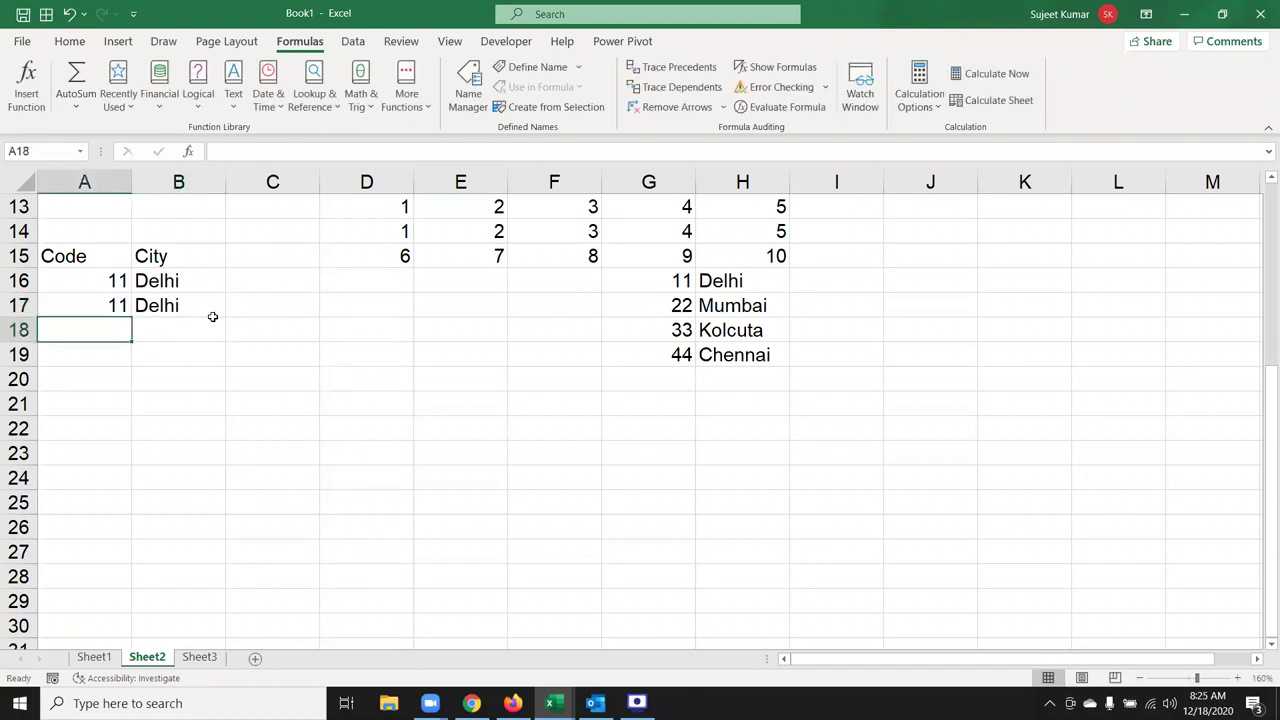
pyautogui.press('Up')
pyautogui.write('33')
pyautogui.press('Return')
pyautogui.press('Up')
pyautogui.click(212, 317)
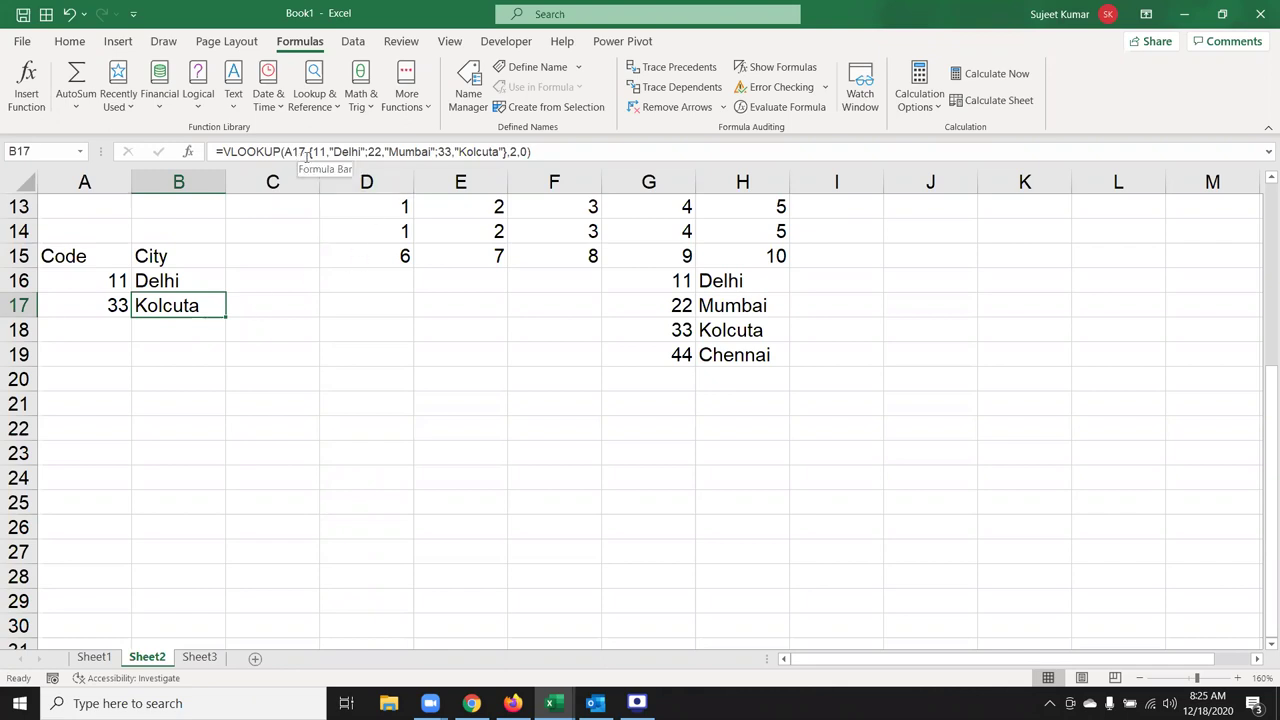
# Step: Leave B17's formula unchanged and select the empty cell D19
pyautogui.moveTo(307, 152); pyautogui.dragTo(508, 157)
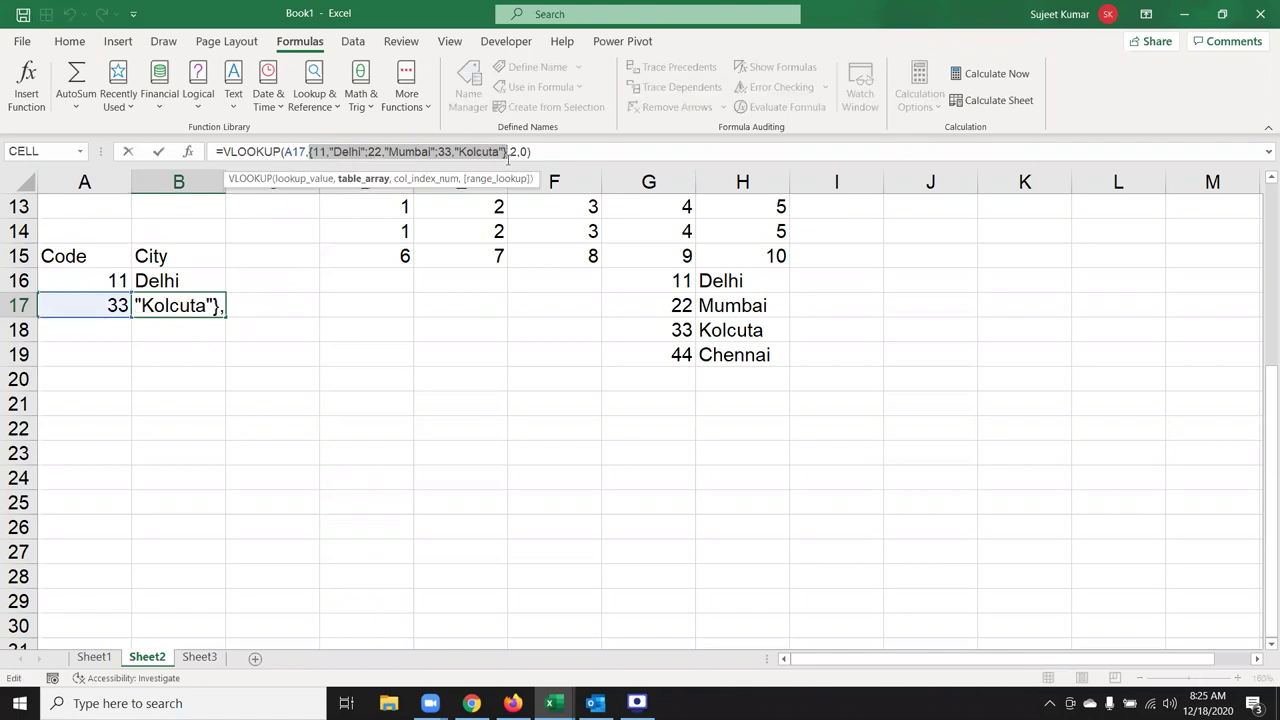
pyautogui.press('Escape')
pyautogui.click(350, 350)
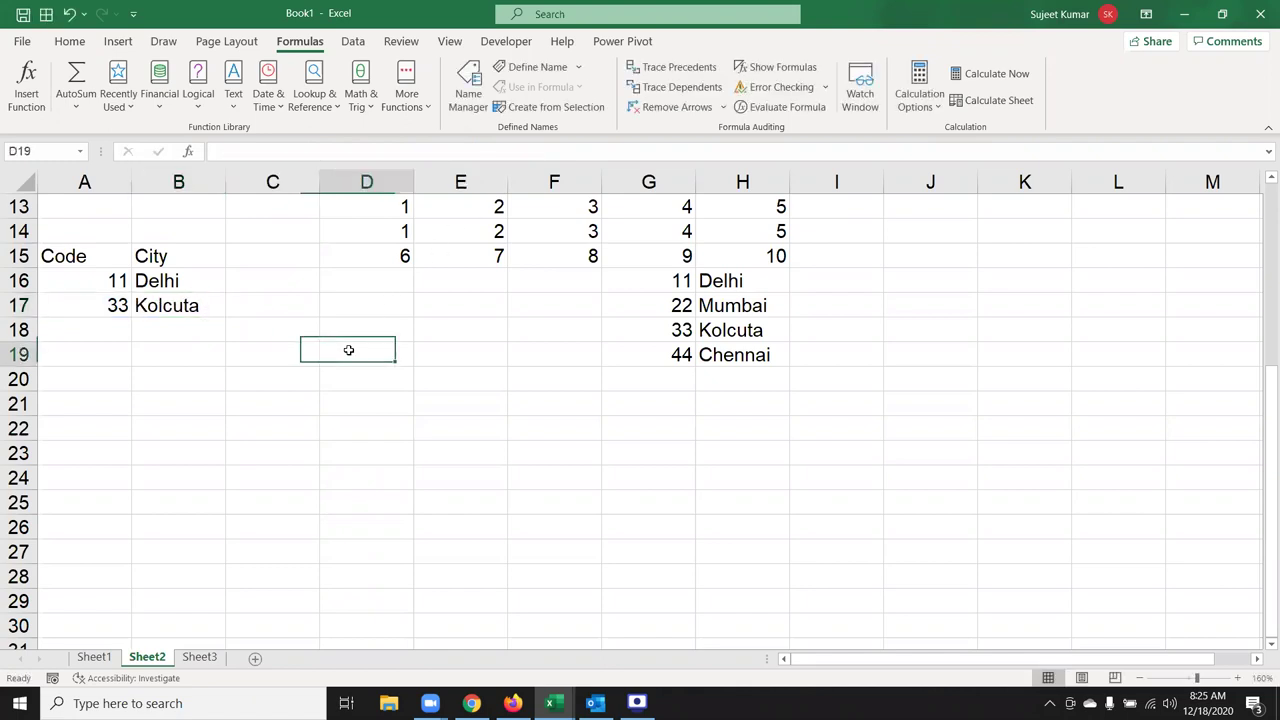
# Step: Create the name Data referring to ={11,"Delhi";22,"Mumbai";33,"Kolcuta"}
pyautogui.click(533, 68)
pyautogui.write('Data')
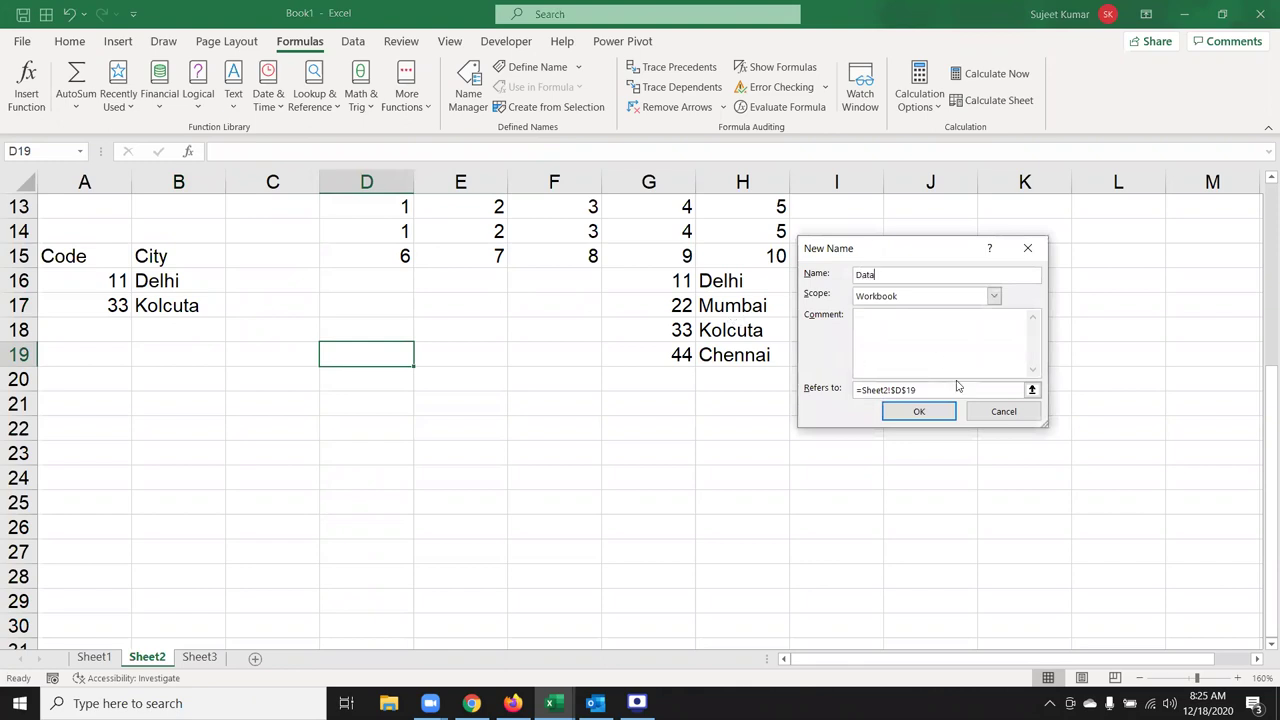
pyautogui.moveTo(955, 386); pyautogui.dragTo(636, 332)
pyautogui.write('={11,"Delhi";22,"Mumbai";33,"Kolcuta"}')
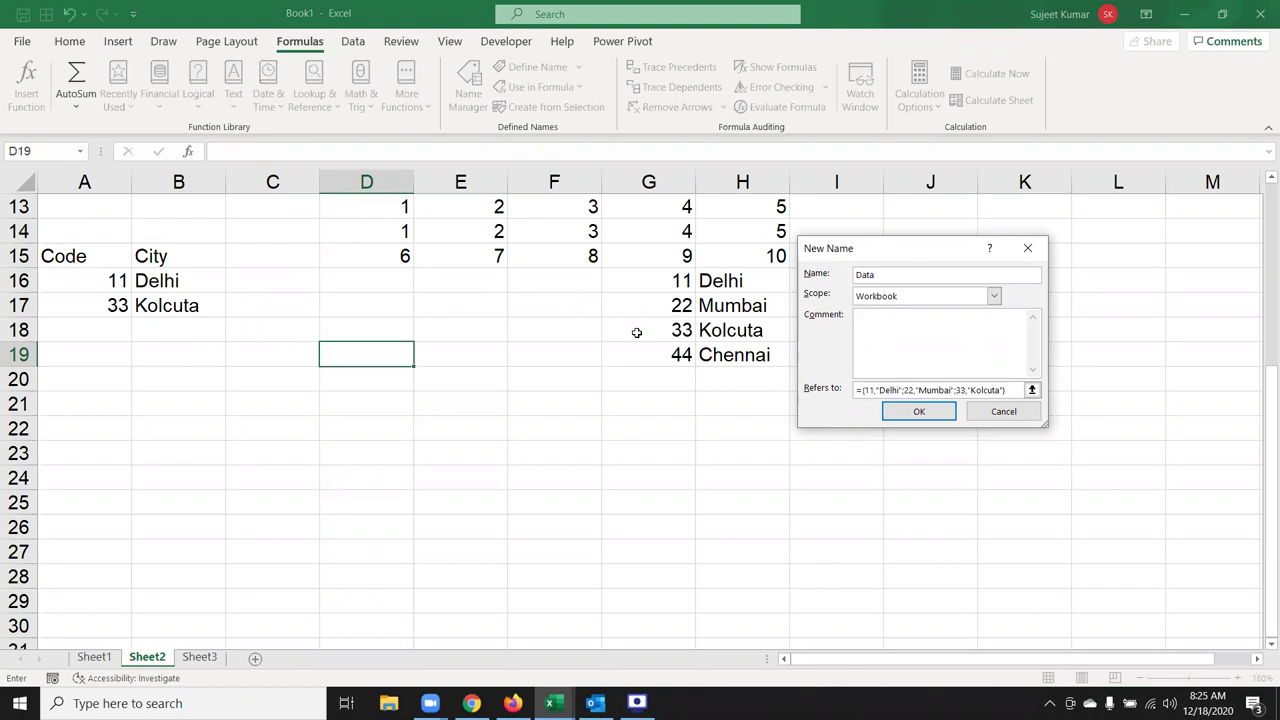
pyautogui.click(917, 413)
# Step: Enter code 11 in A18
pyautogui.click(115, 326)
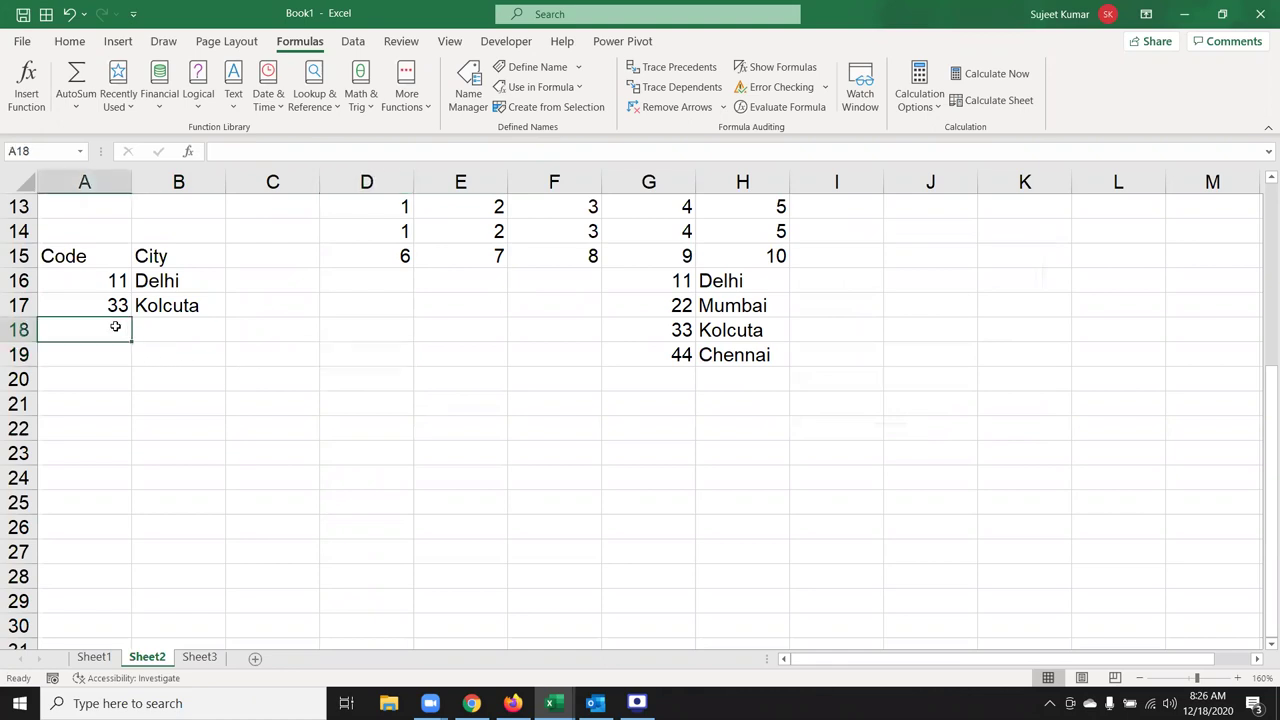
pyautogui.write('11')
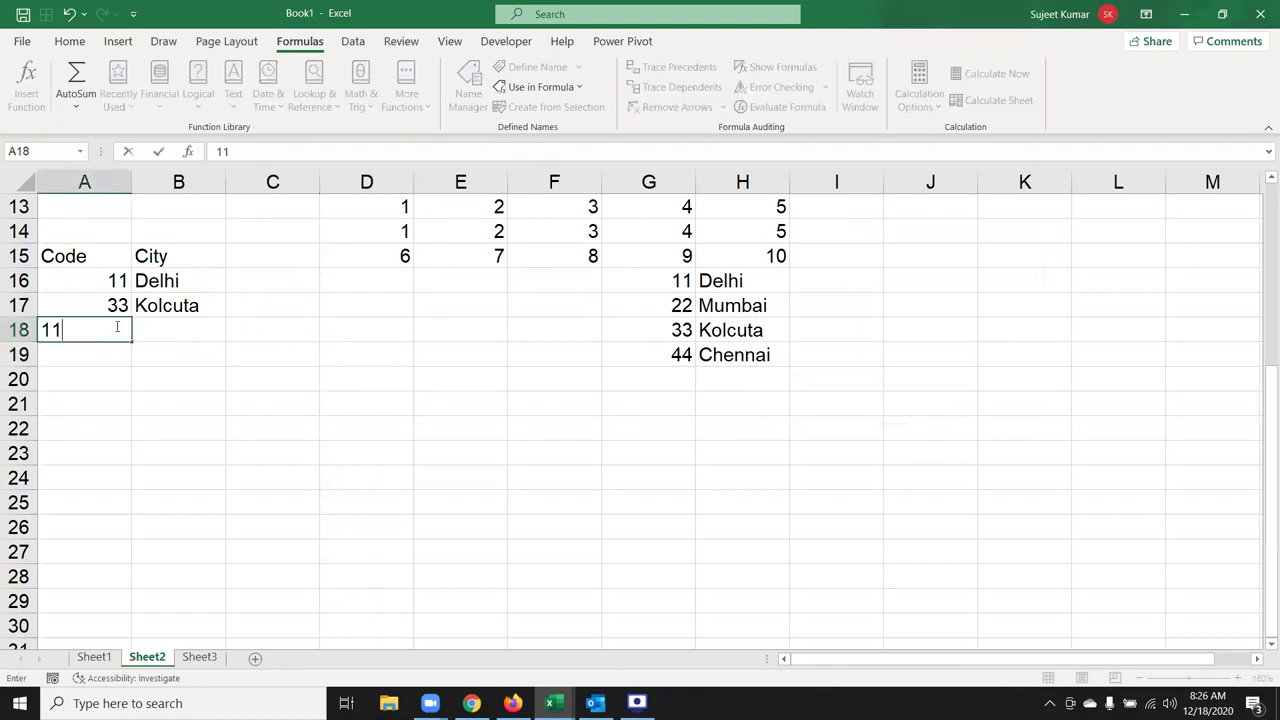
pyautogui.press('Tab')
# Step: Enter =VLOOKUP(A18,Data,2,0) in B18 so it returns Delhi
pyautogui.write('=vl')
pyautogui.press('Tab')
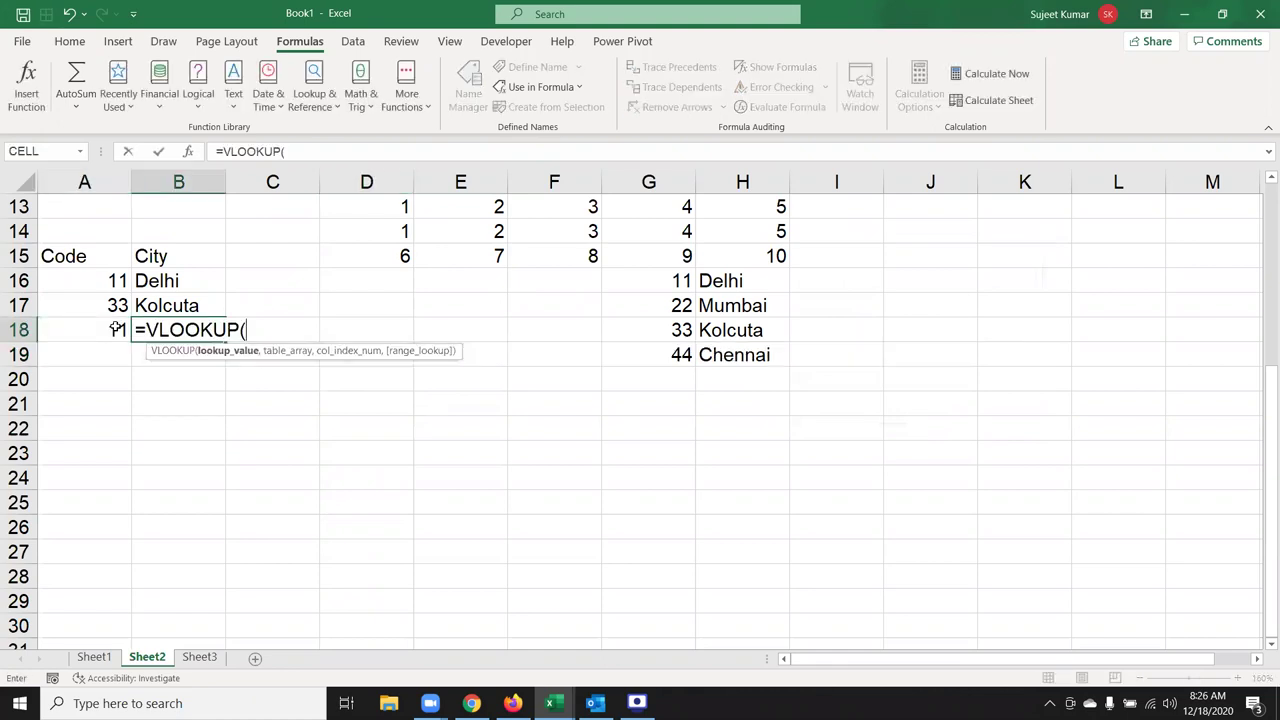
pyautogui.click(115, 326)
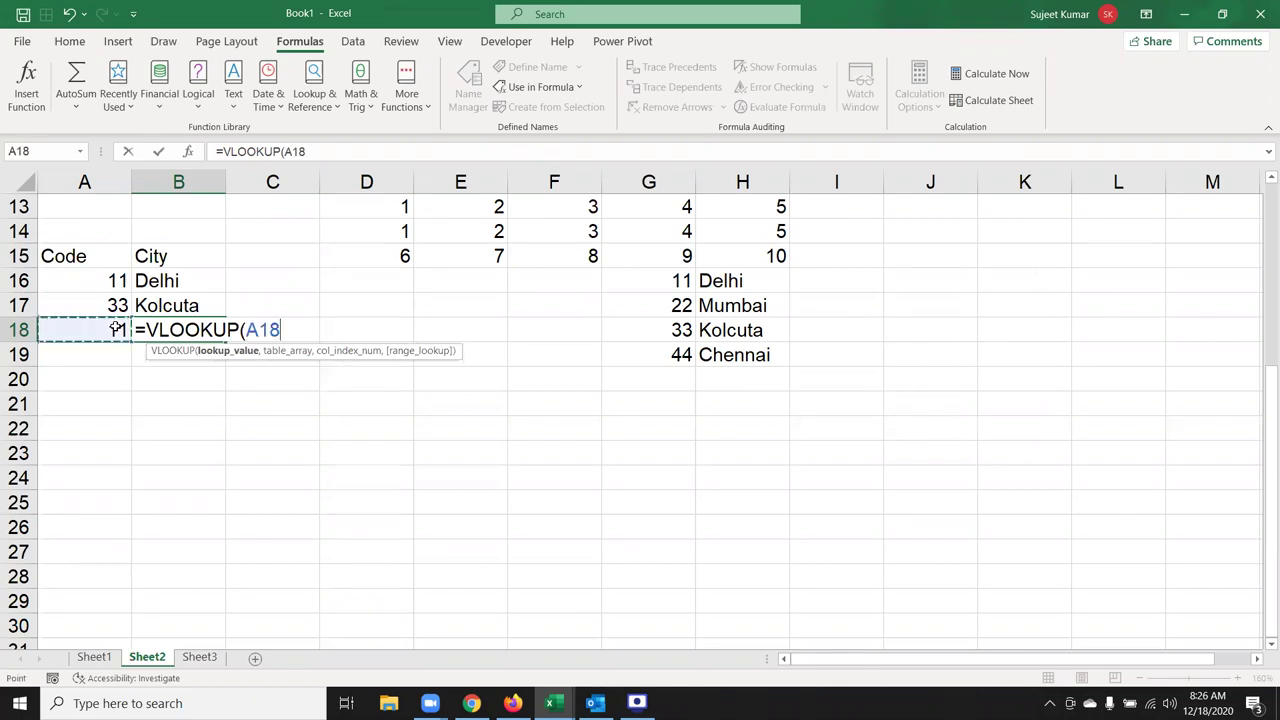
pyautogui.write(',da')
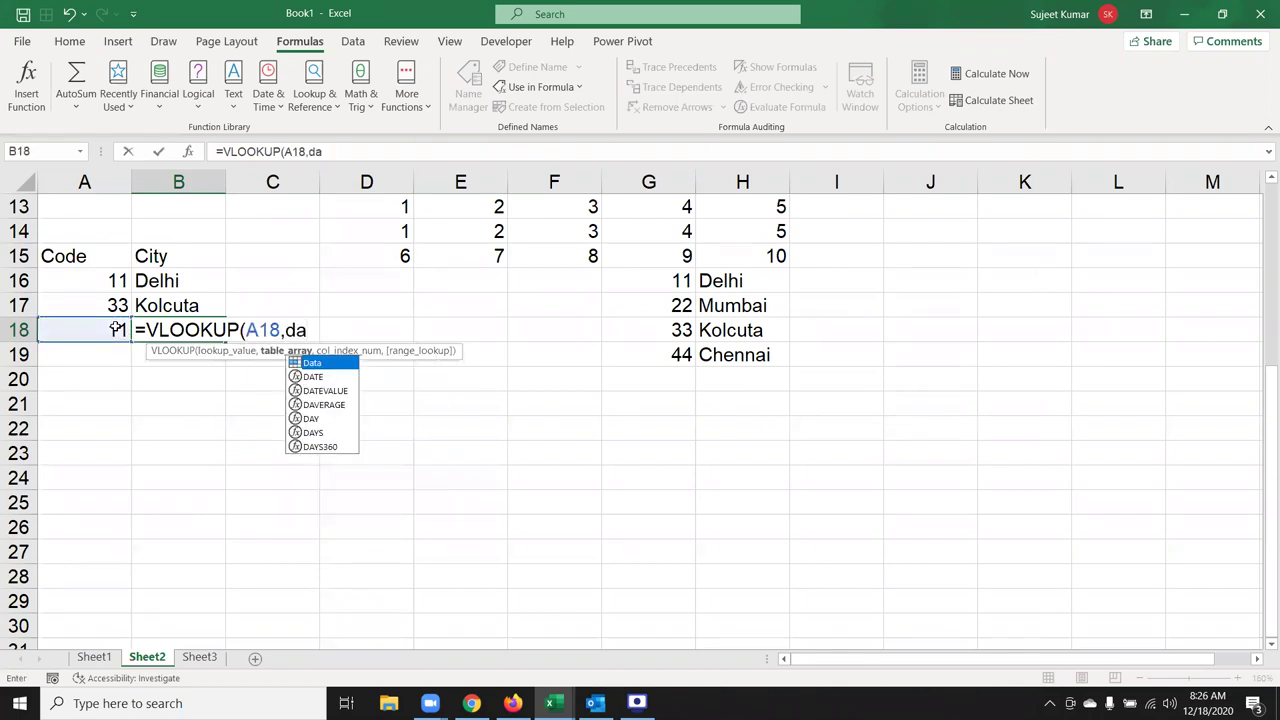
pyautogui.press('Tab')
pyautogui.write(',2,0')
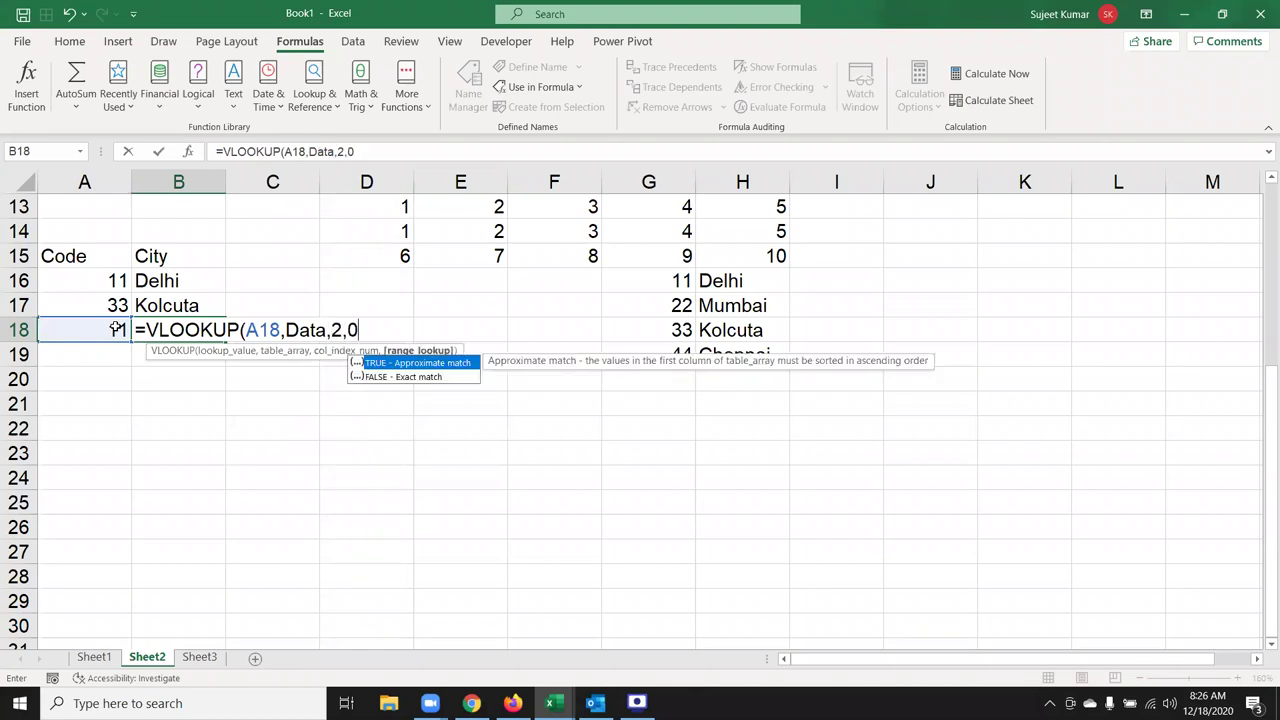
pyautogui.write(')')
pyautogui.press('Return')
pyautogui.press('Up')
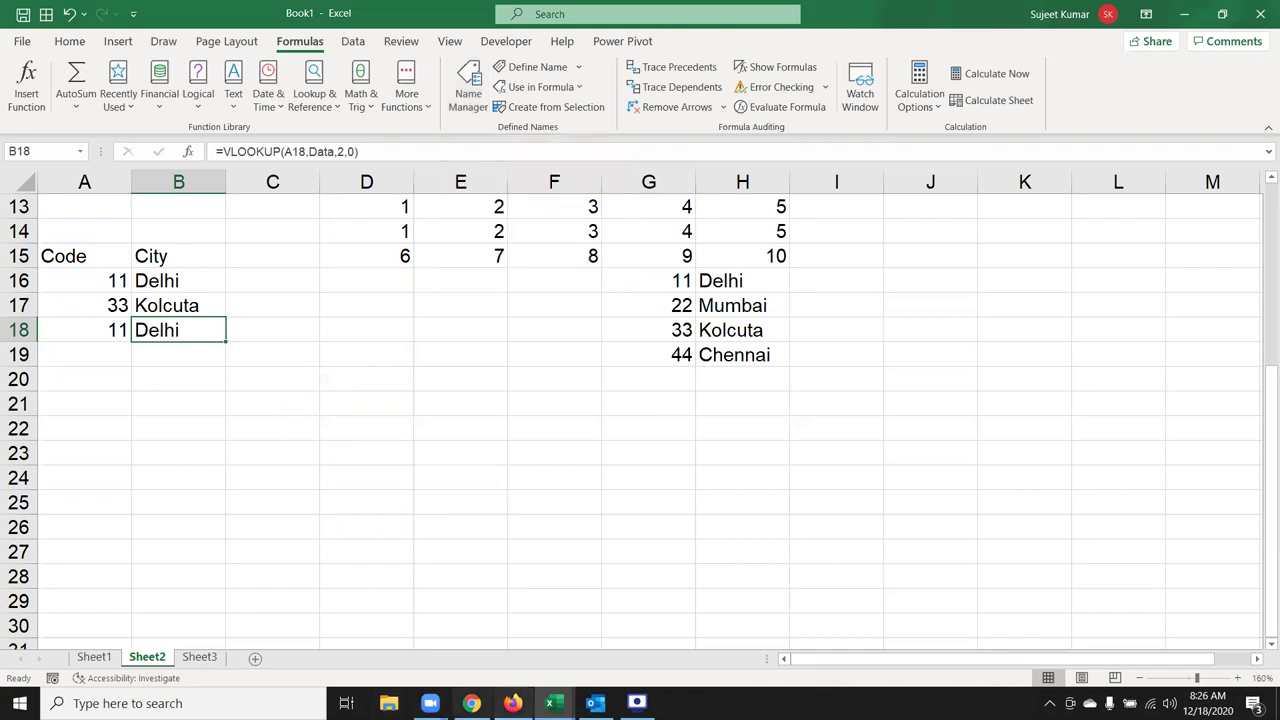
# Step: In Gmail, open the 'Excel Book' conversation from the Sent folder
pyautogui.click(471, 703)
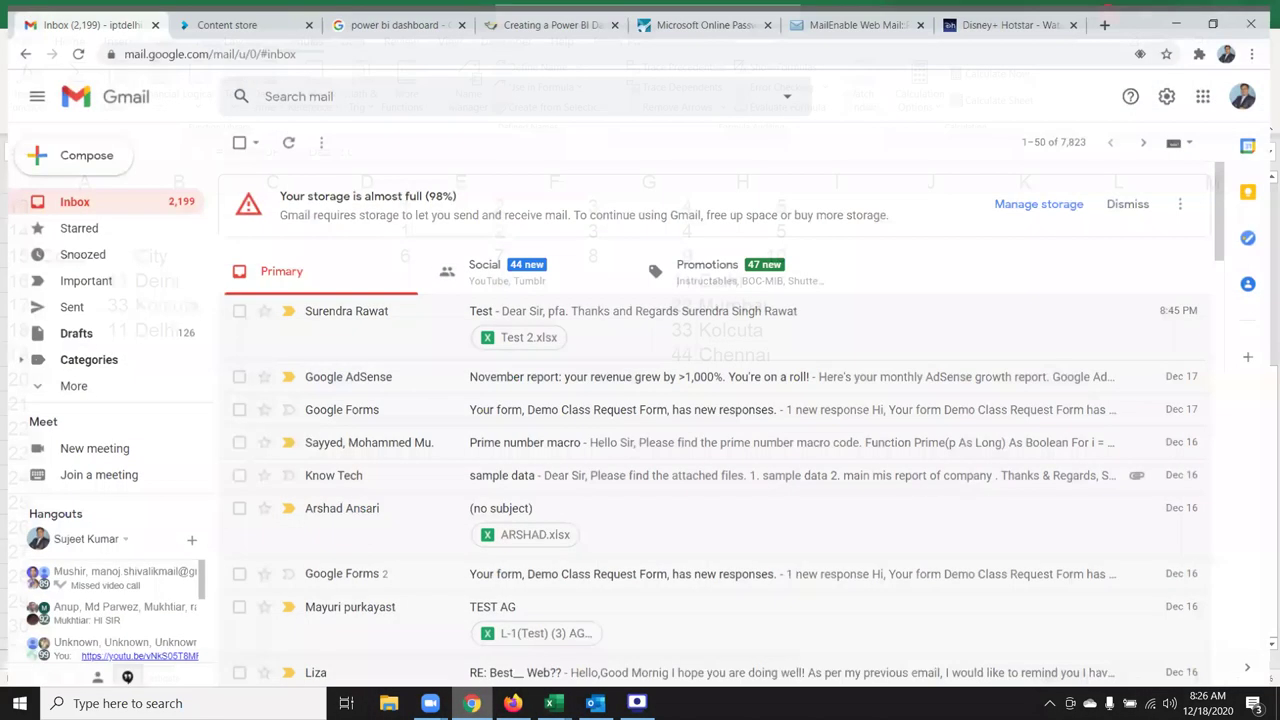
pyautogui.click(313, 93)
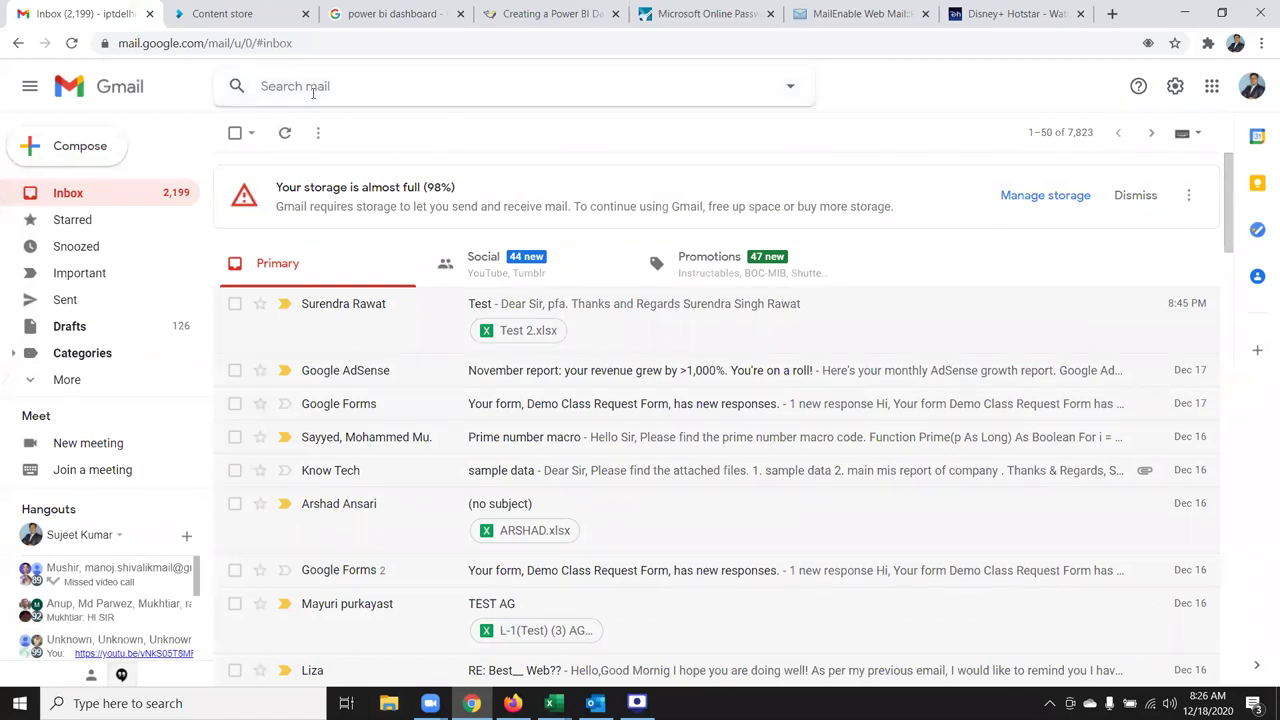
pyautogui.write('e')
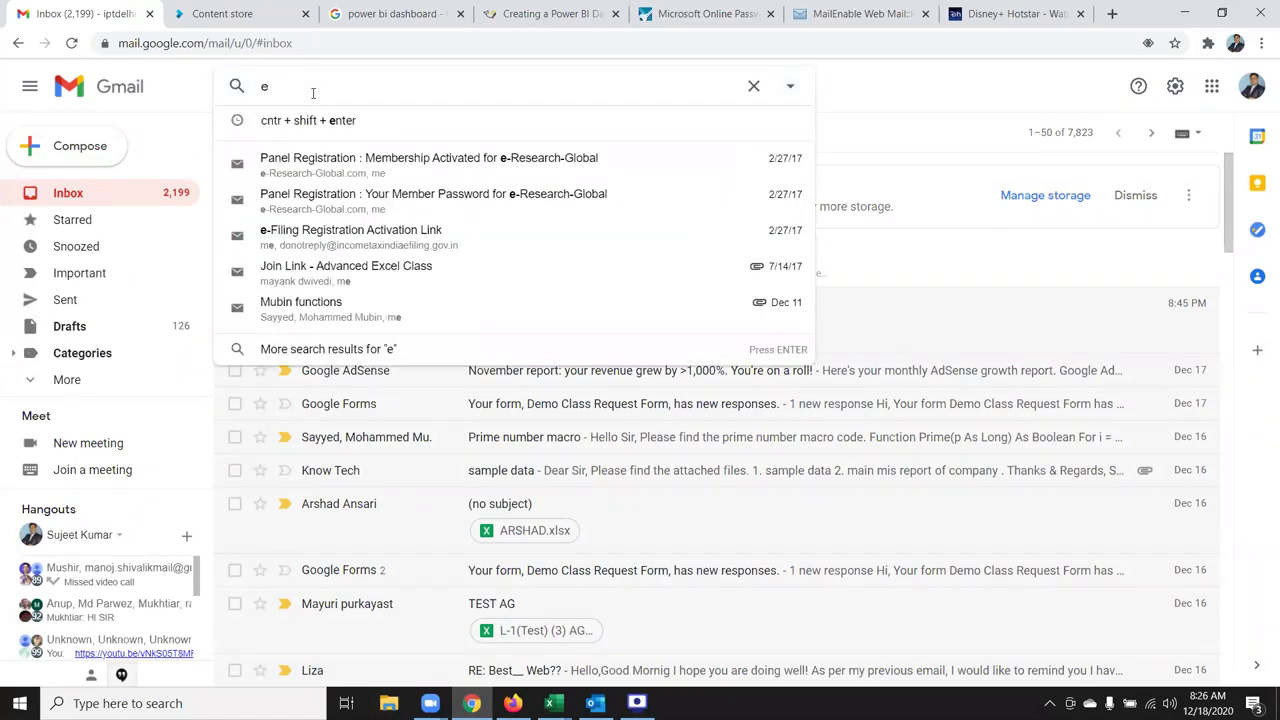
pyautogui.press('Escape')
pyautogui.click(65, 300)
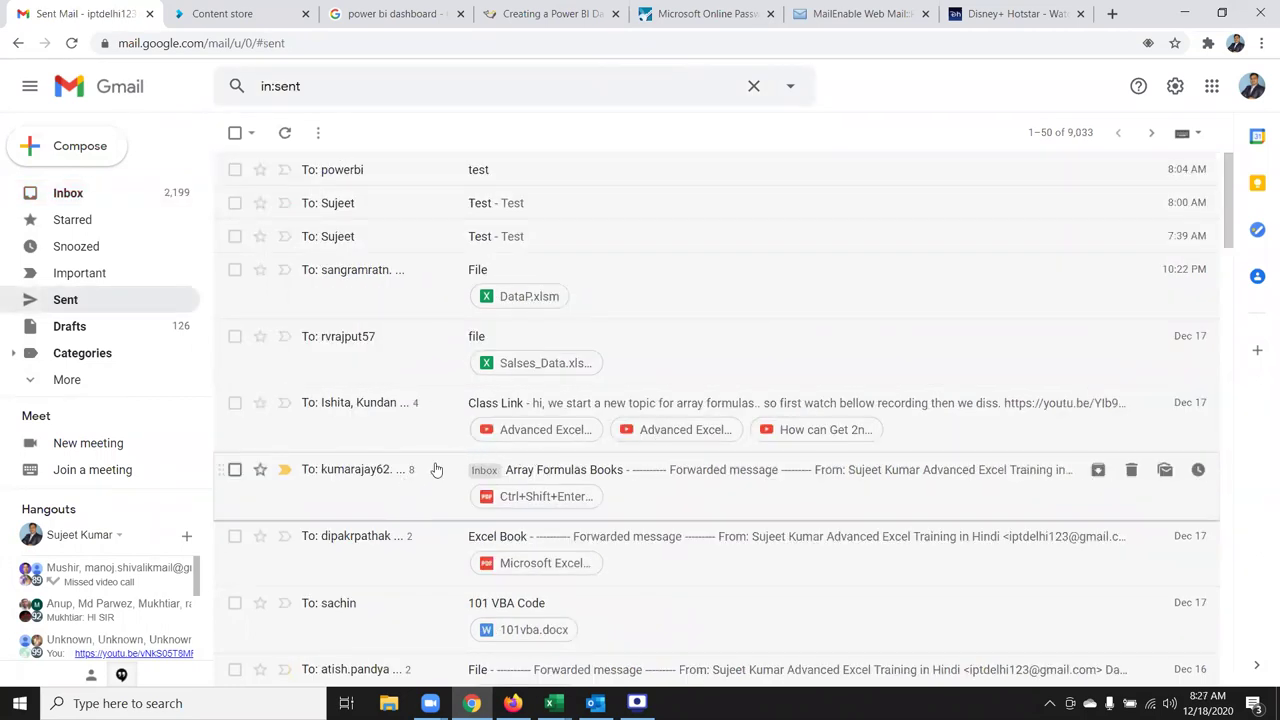
pyautogui.click(432, 569)
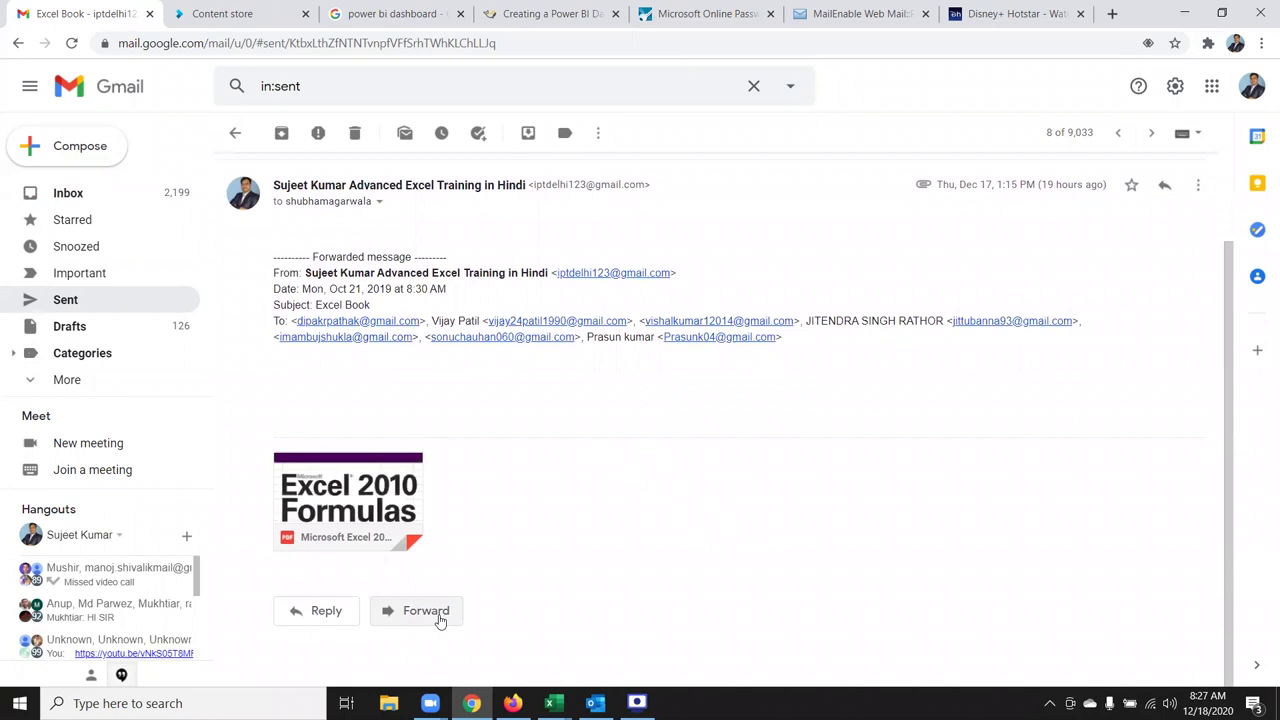
# Step: Forward the Excel Book message and delete the quoted forwarded text
pyautogui.click(440, 620)
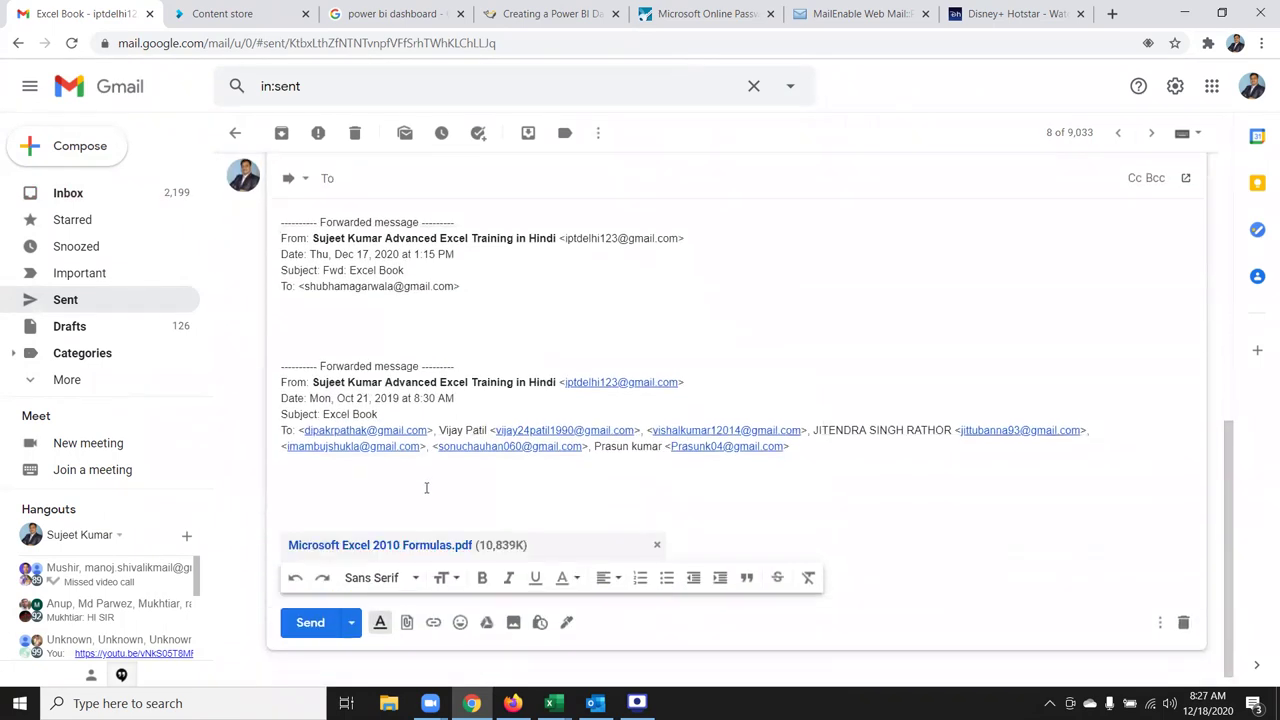
pyautogui.scroll(2, 426, 485)
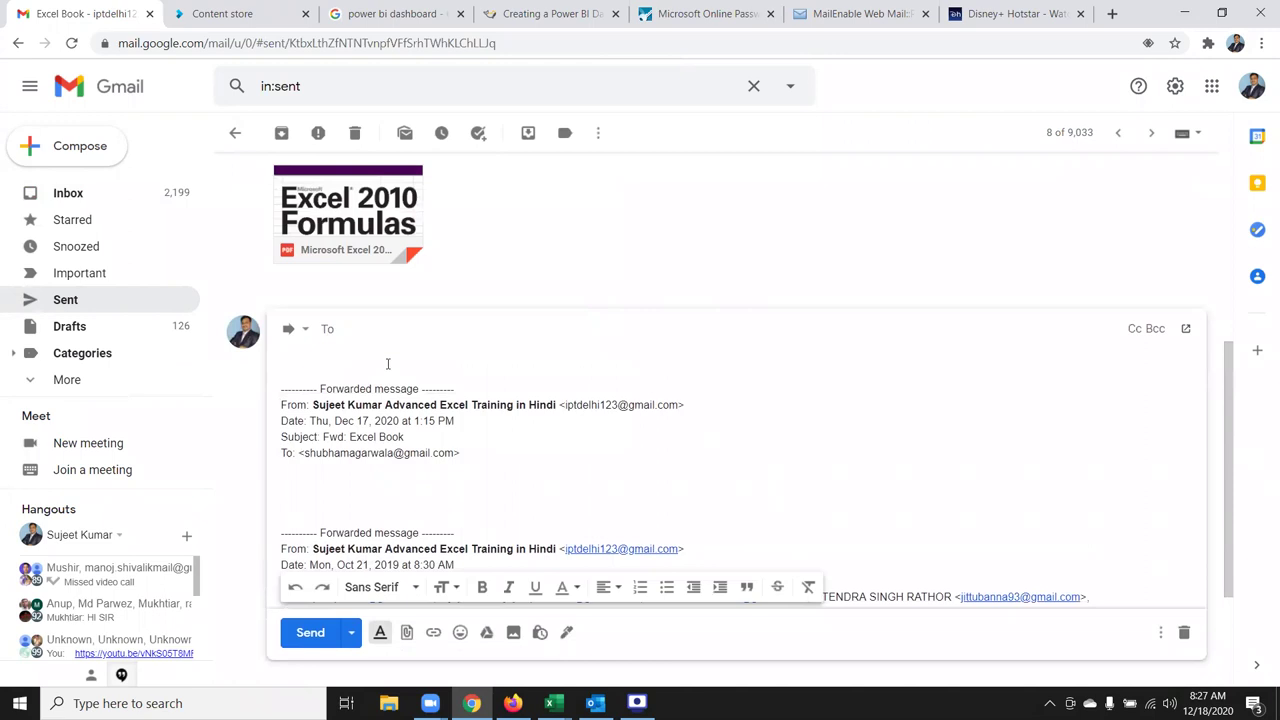
pyautogui.scroll(-3, 388, 364)
pyautogui.moveTo(362, 468); pyautogui.dragTo(281, 226)
pyautogui.press('BackSpace')
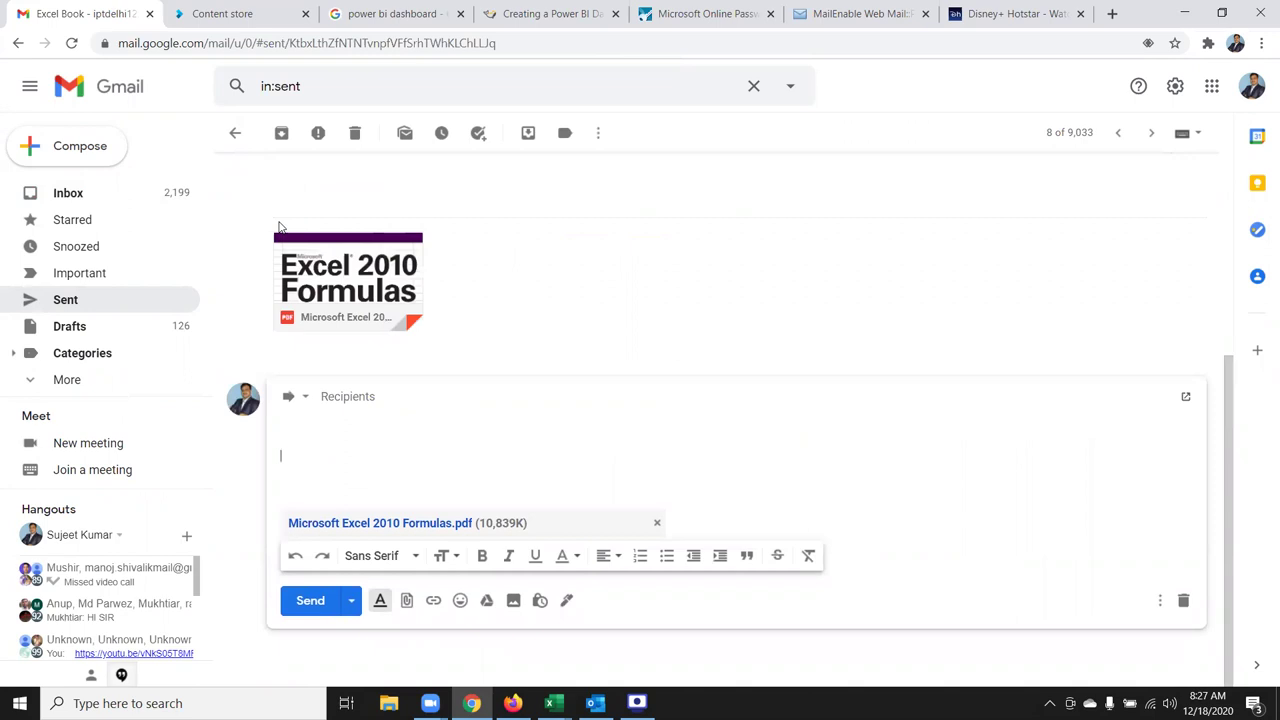
# Step: Add three contacts as recipients via autocomplete and send the forwarded PDF
pyautogui.click(393, 405)
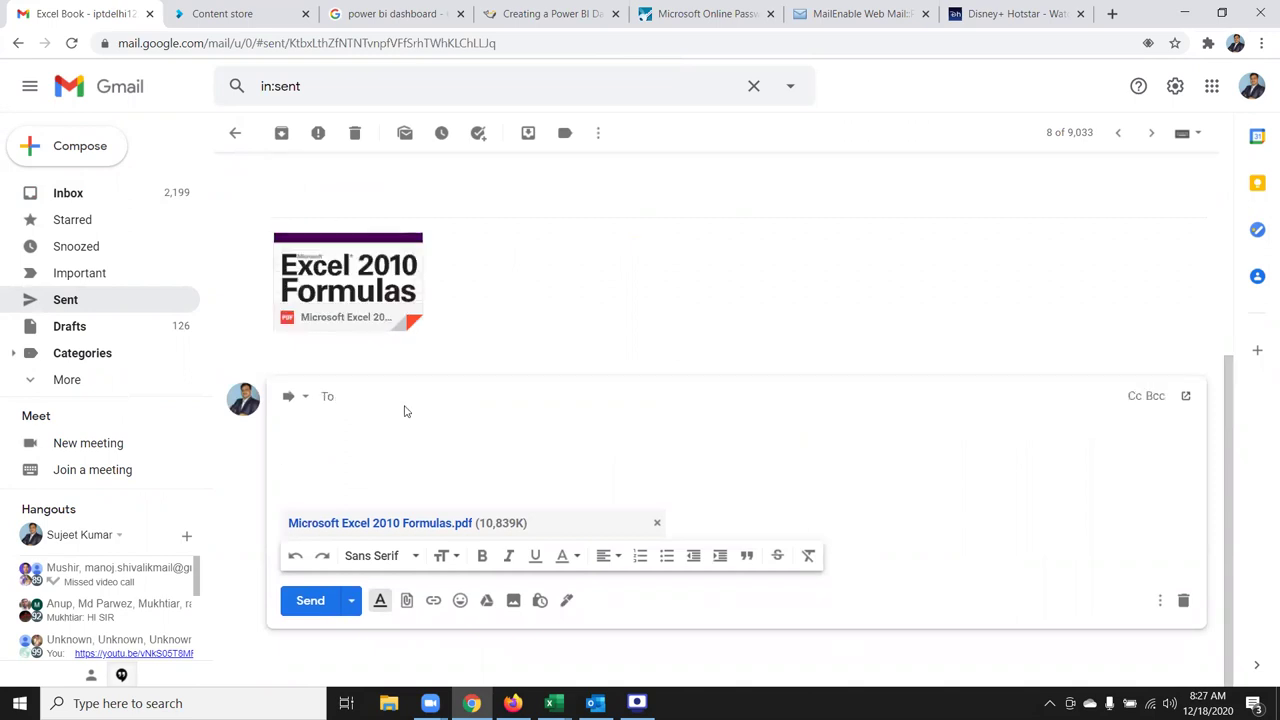
pyautogui.write('bis')
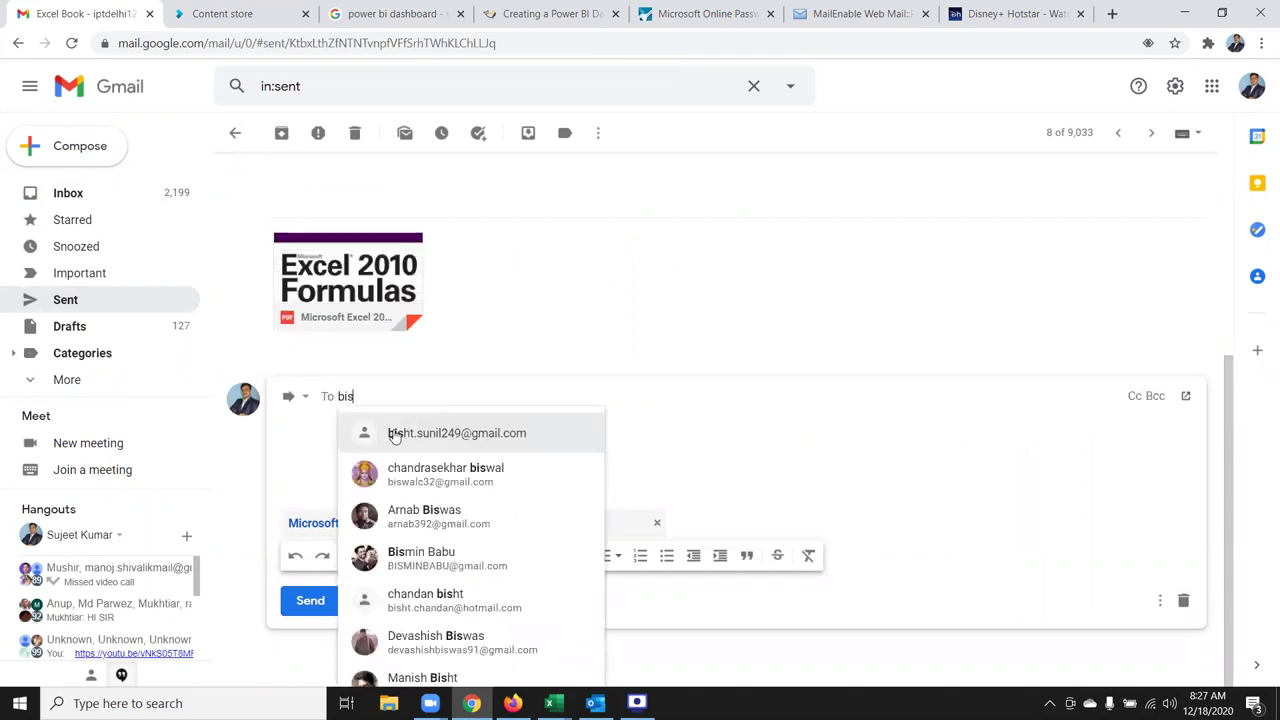
pyautogui.click(394, 431)
pyautogui.write('rs')
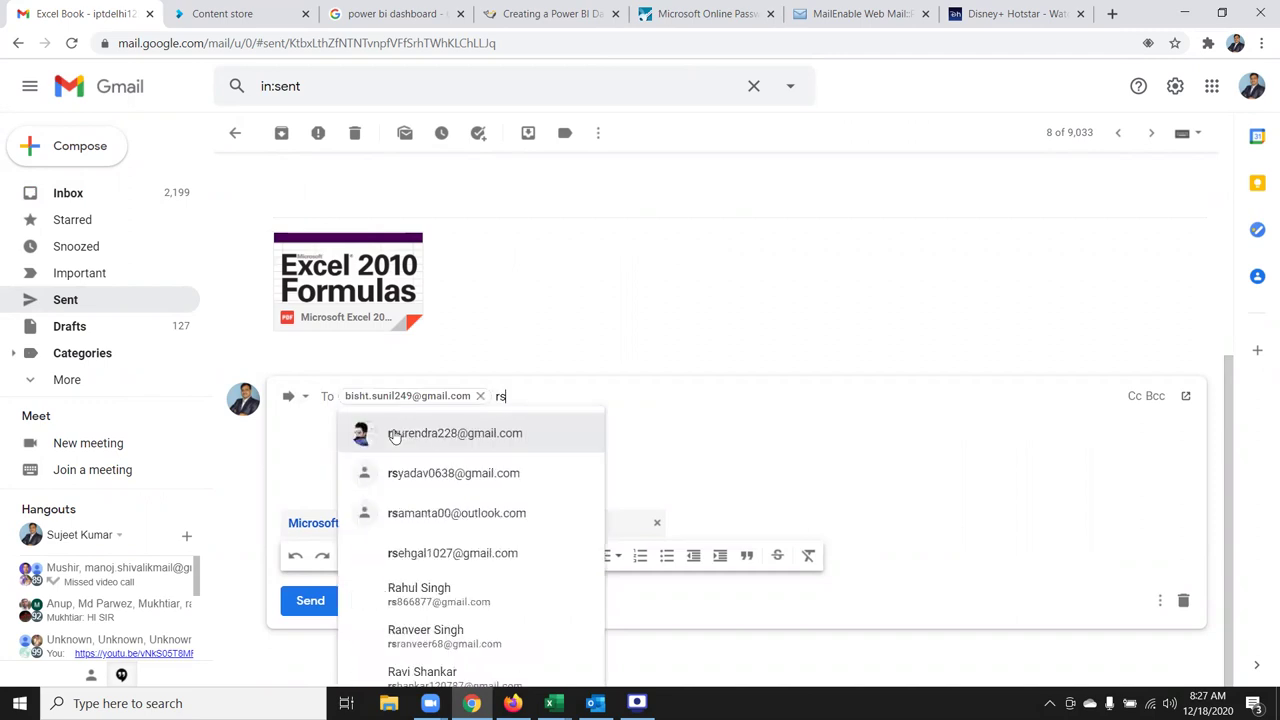
pyautogui.click(439, 440)
pyautogui.write('p')
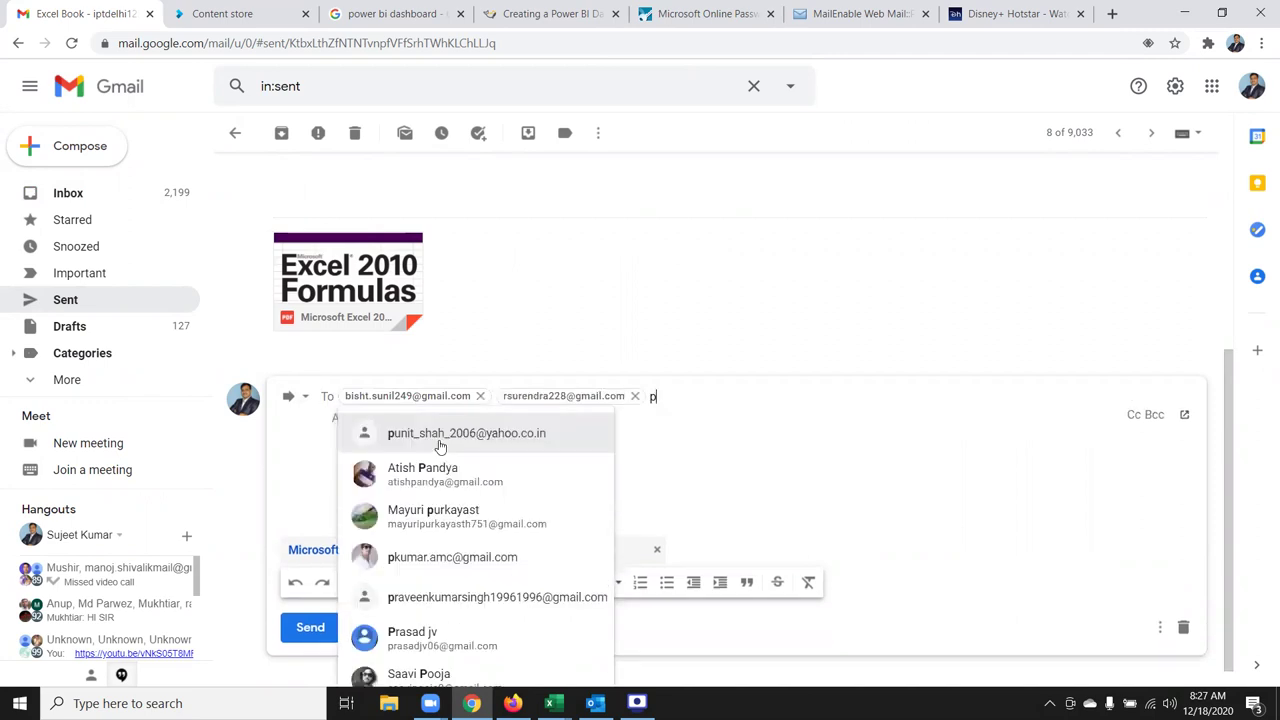
pyautogui.write('r')
pyautogui.moveTo(440, 447)
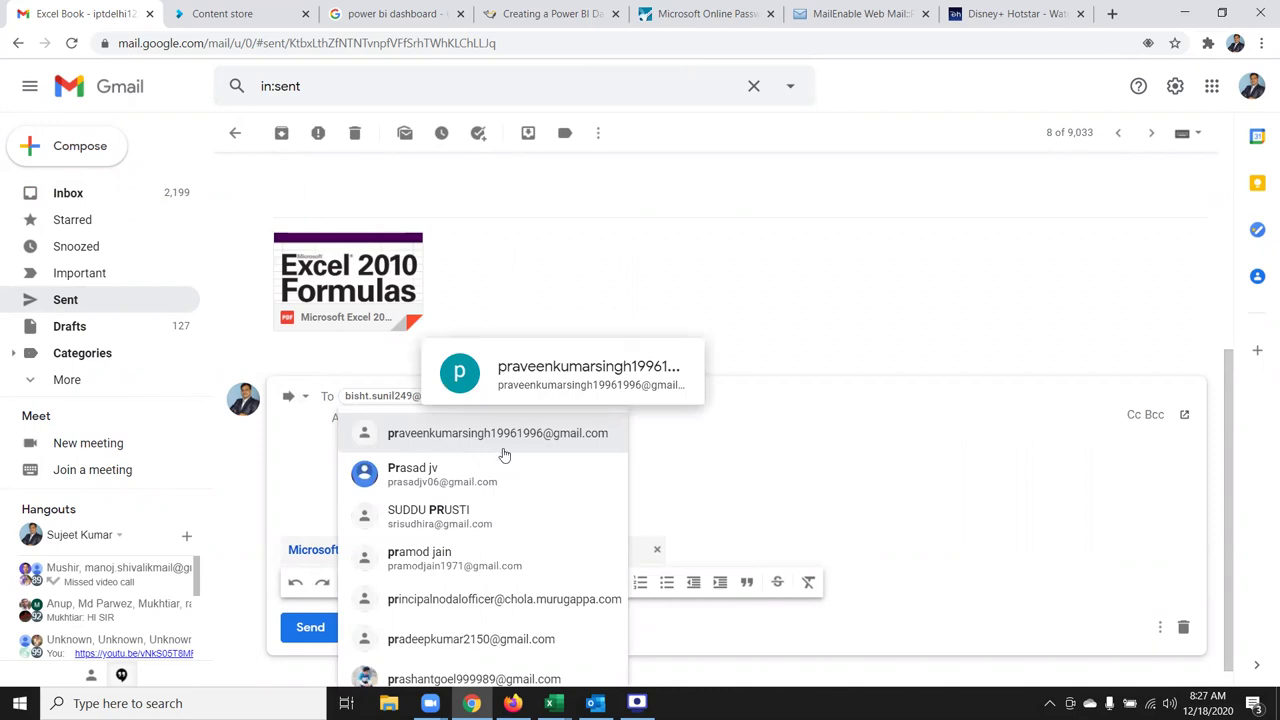
pyautogui.press('BackSpace')
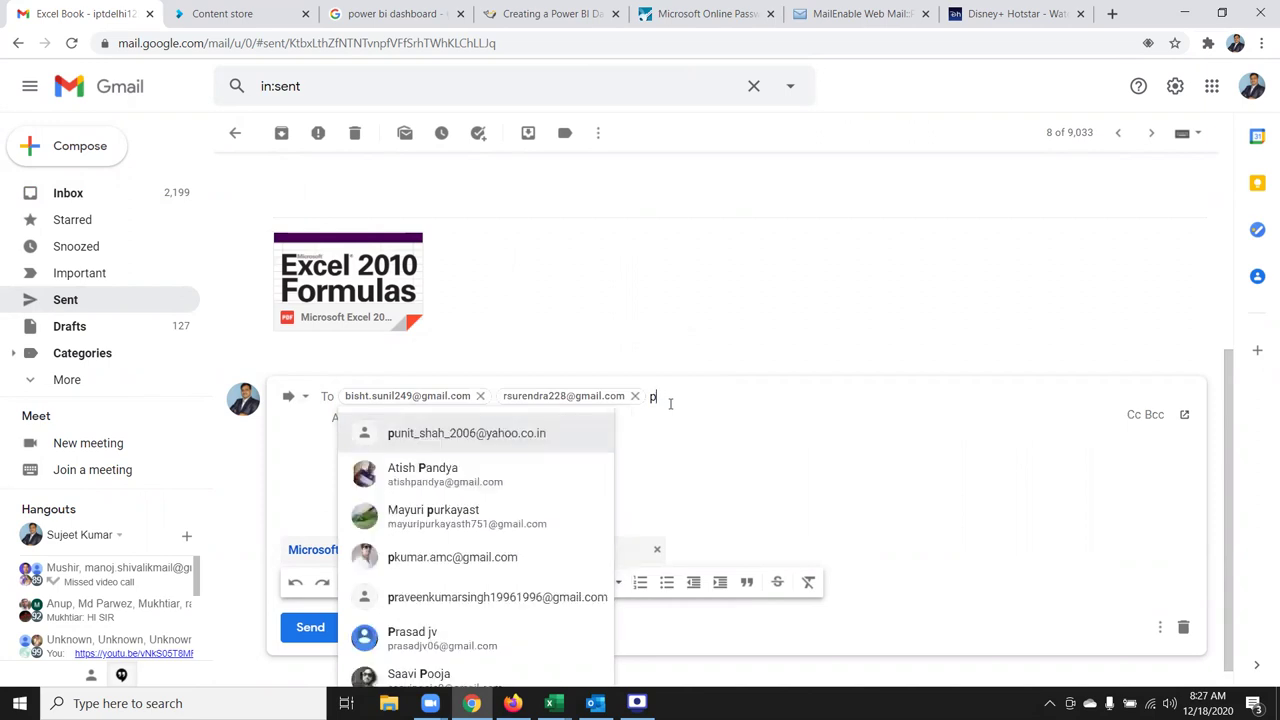
pyautogui.write('k')
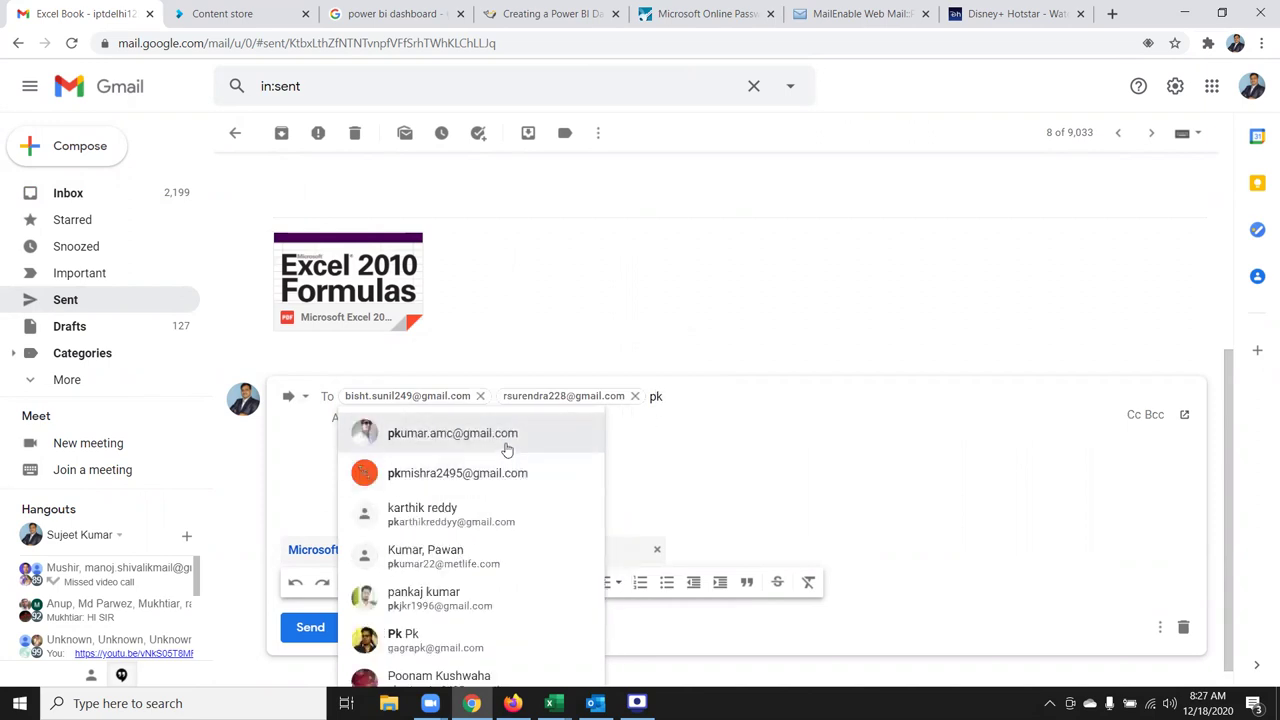
pyautogui.moveTo(507, 450)
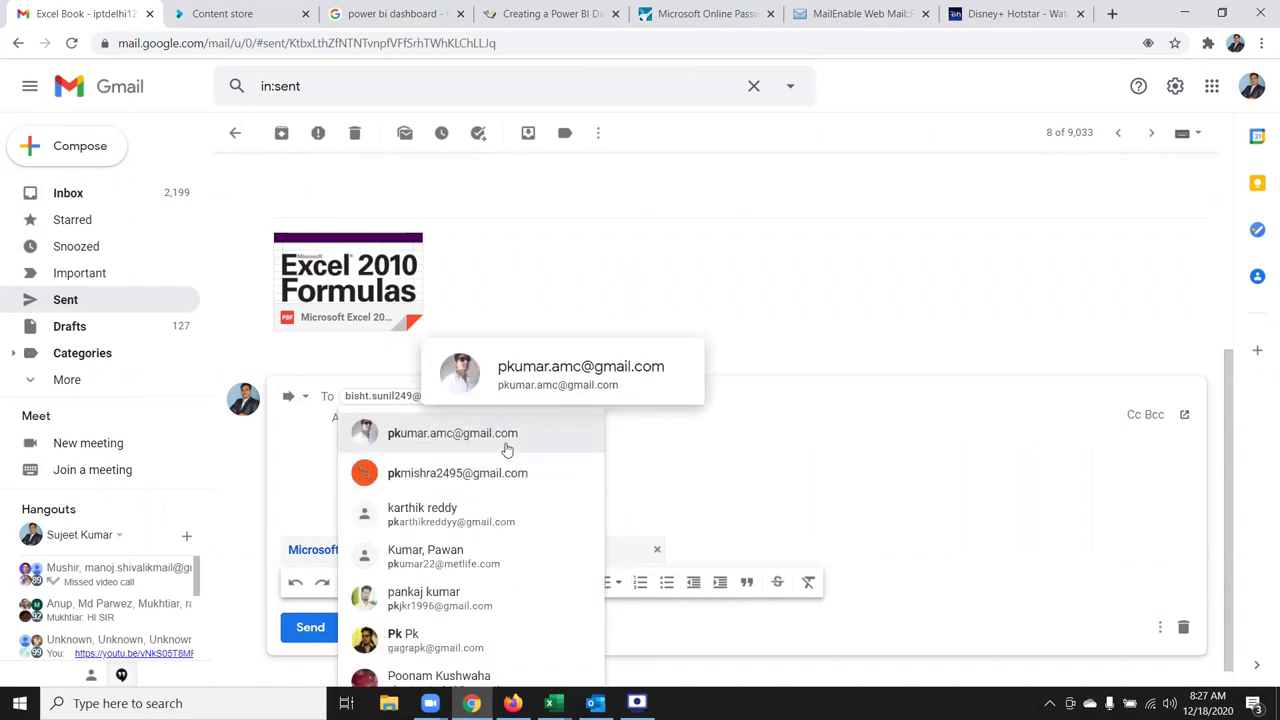
pyautogui.click(507, 450)
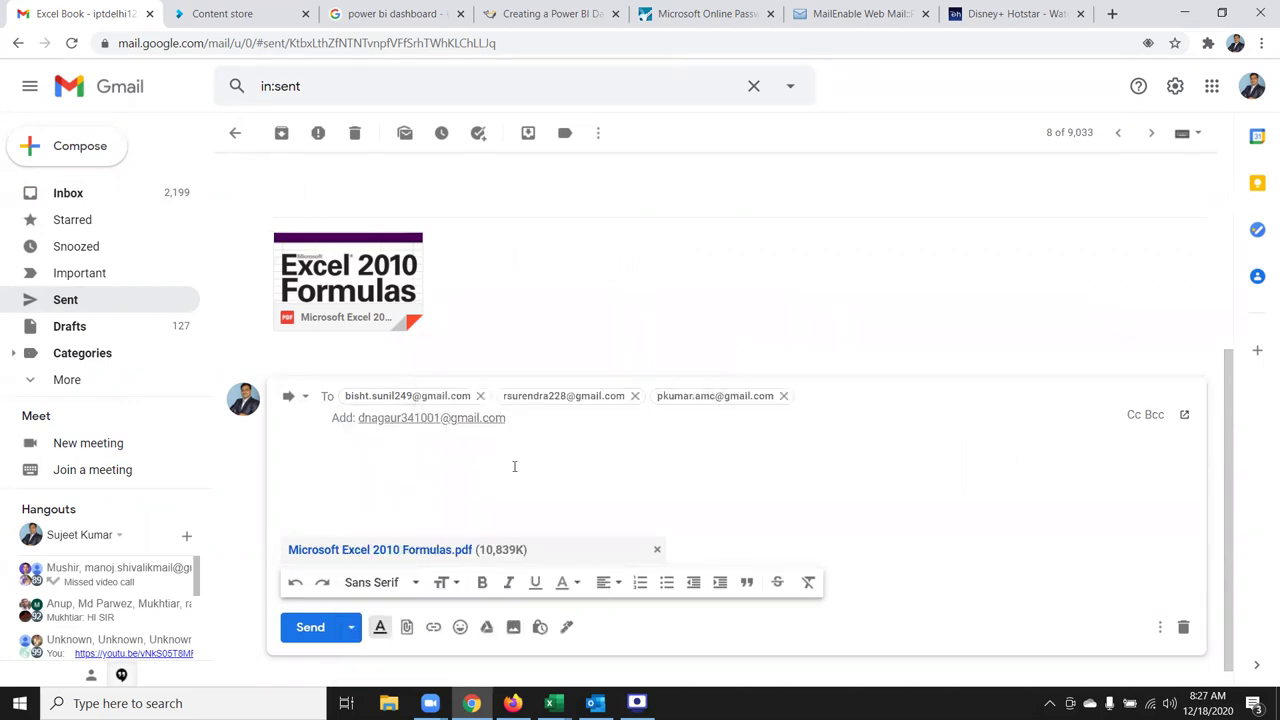
pyautogui.click(528, 480)
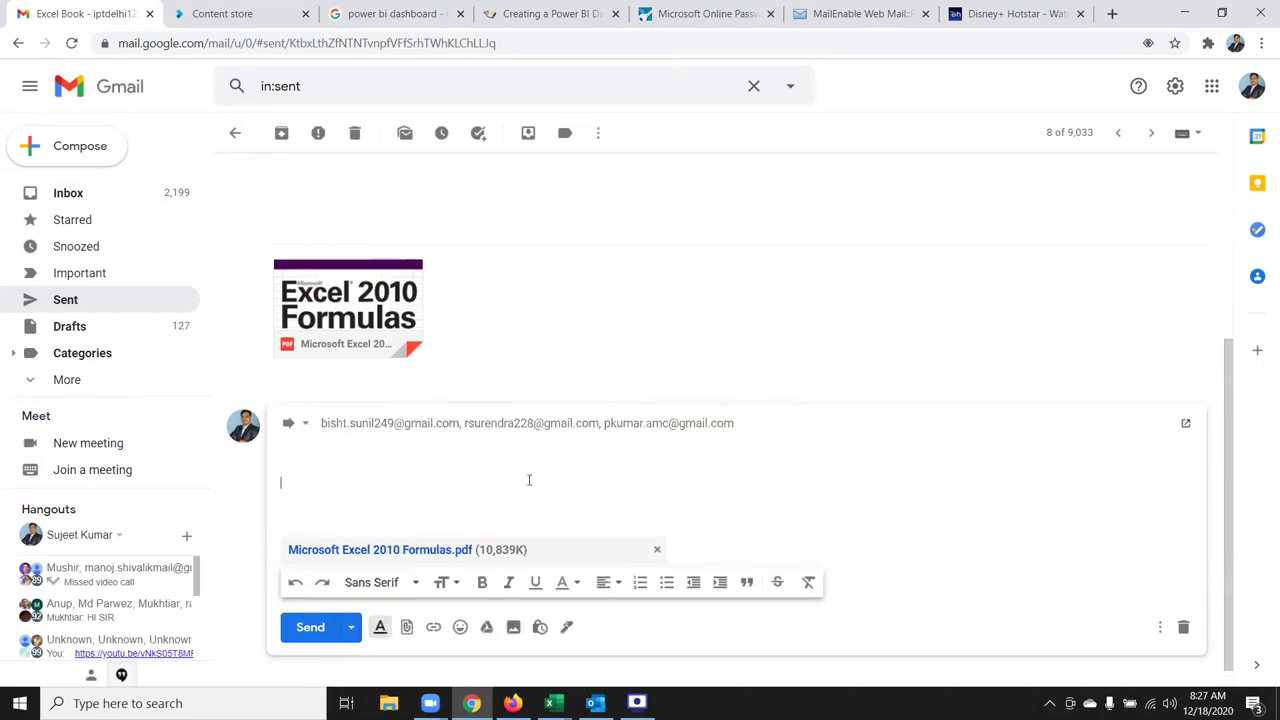
pyautogui.click(310, 627)
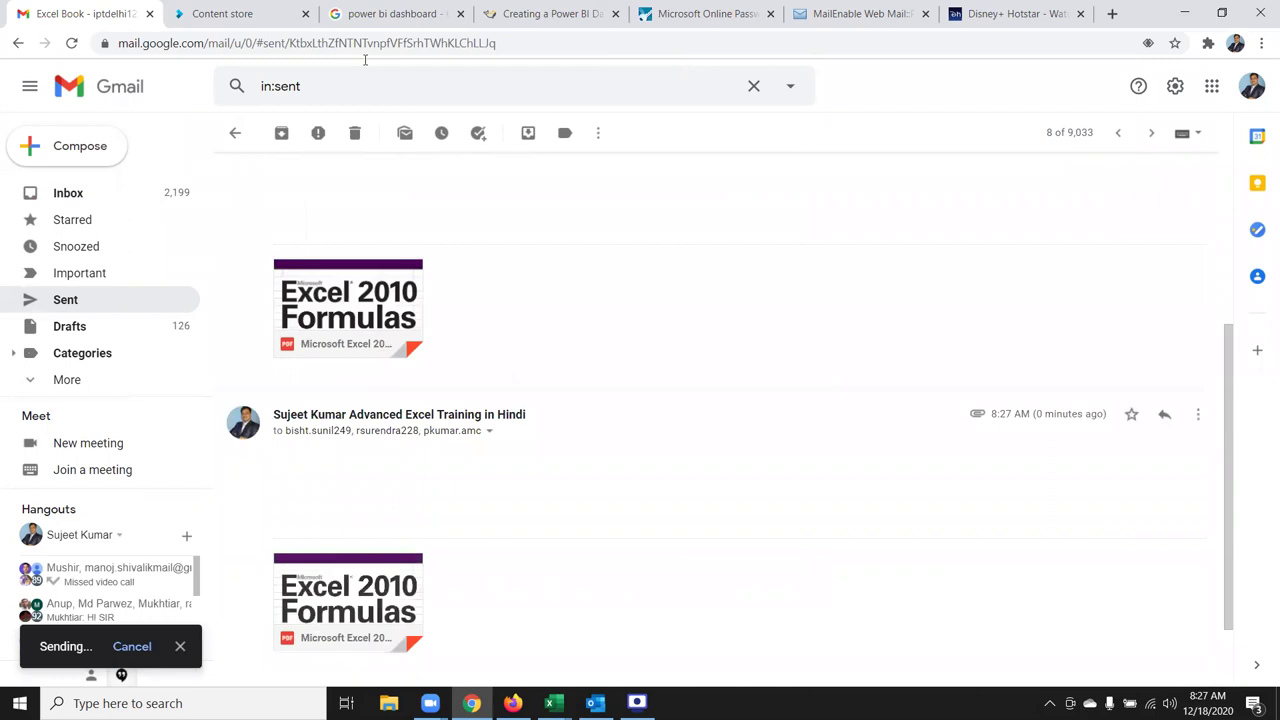